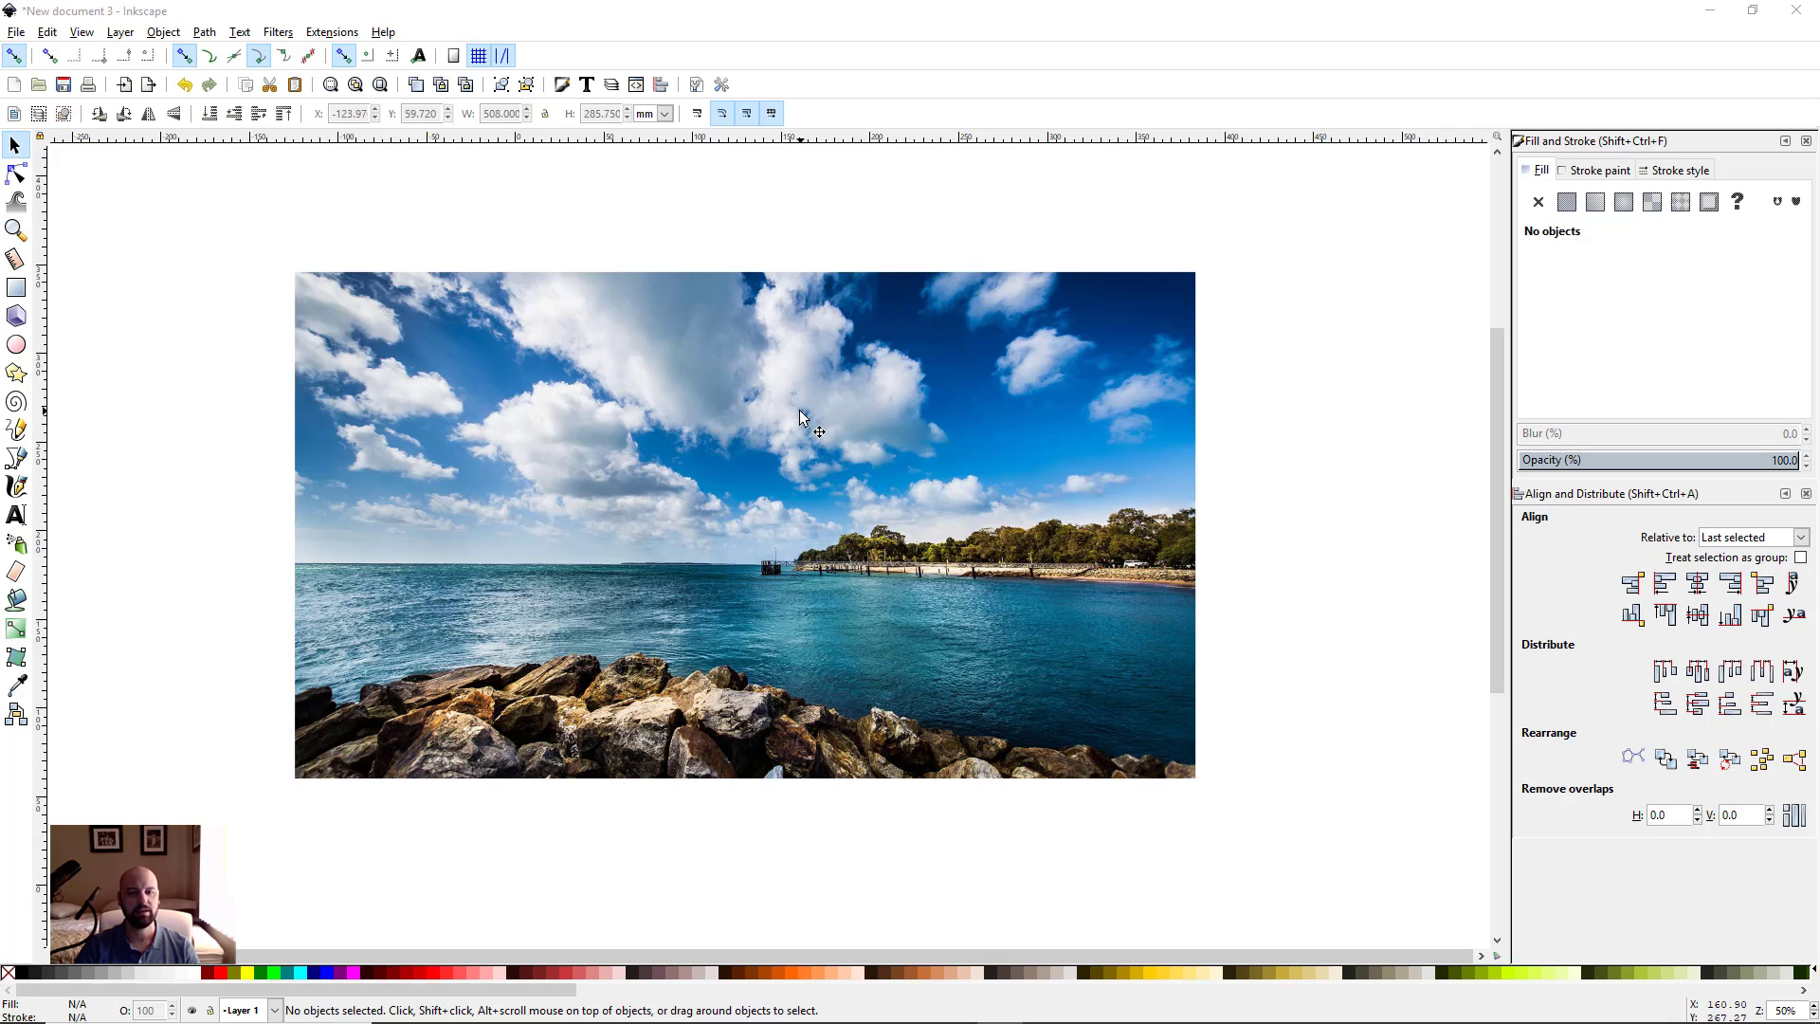
Select the seaside photo and show its dimensions in px to check its size
click(622, 474)
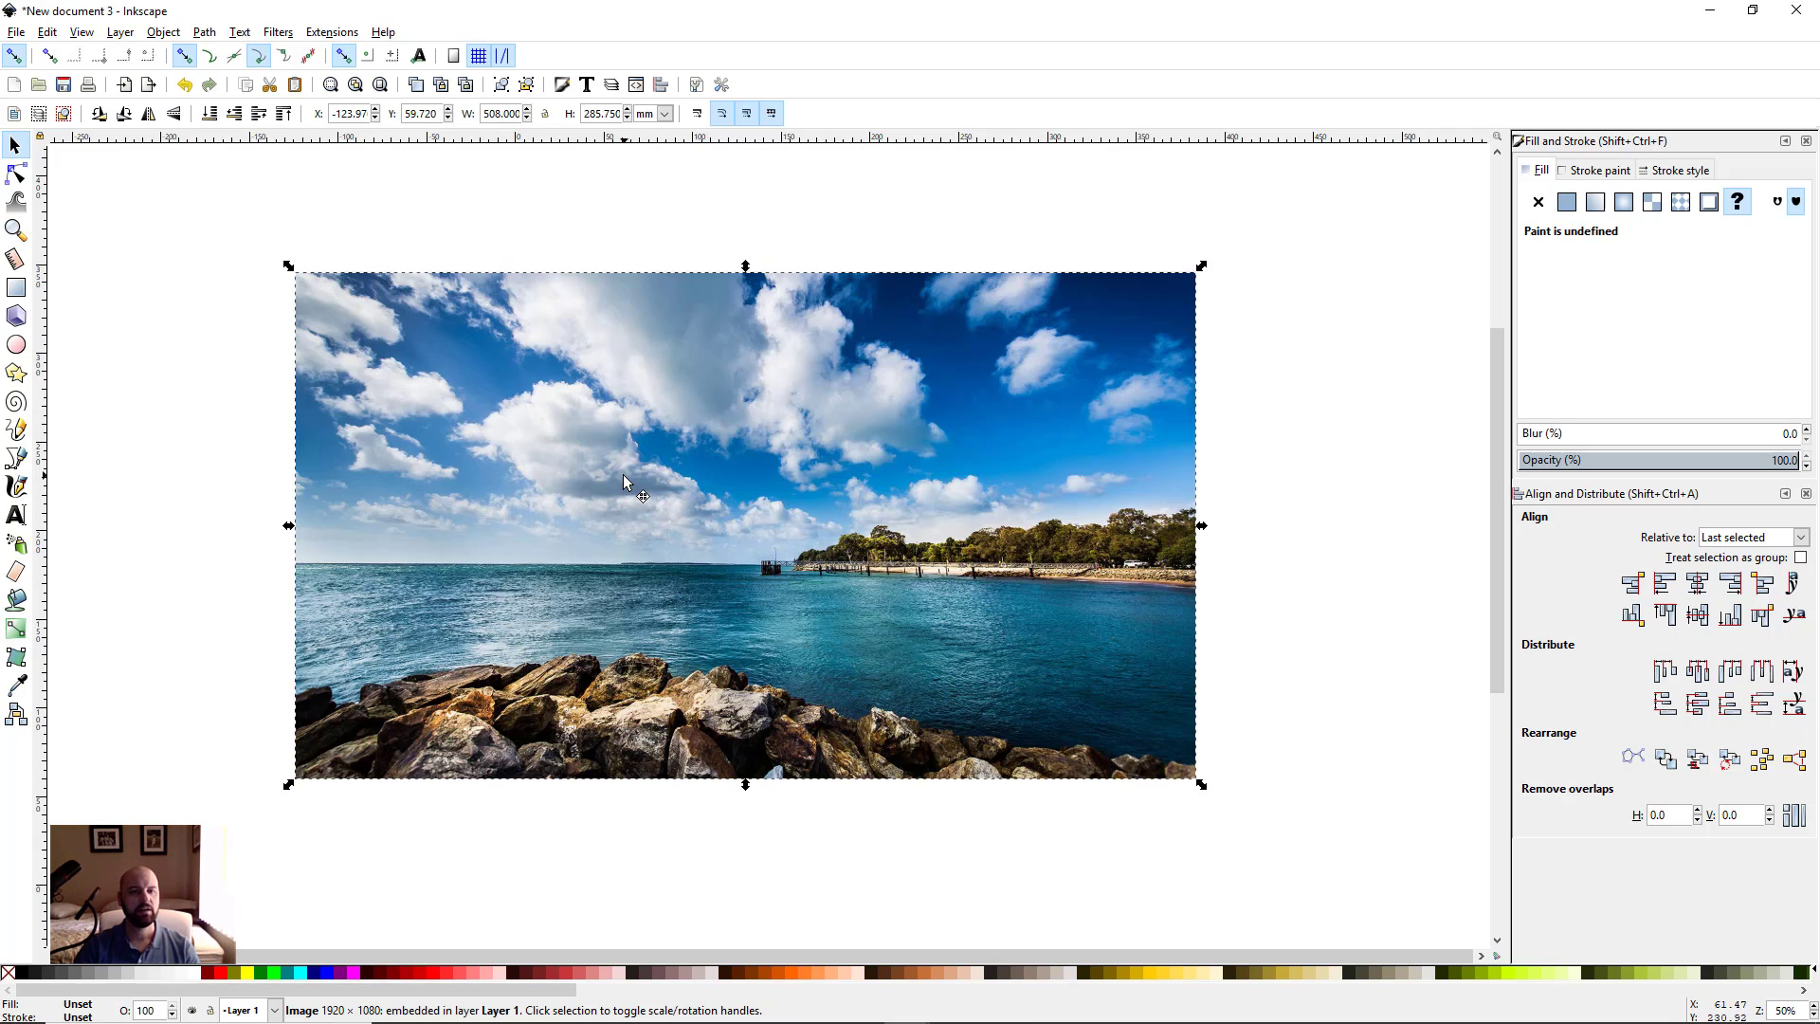
click(665, 113)
click(646, 246)
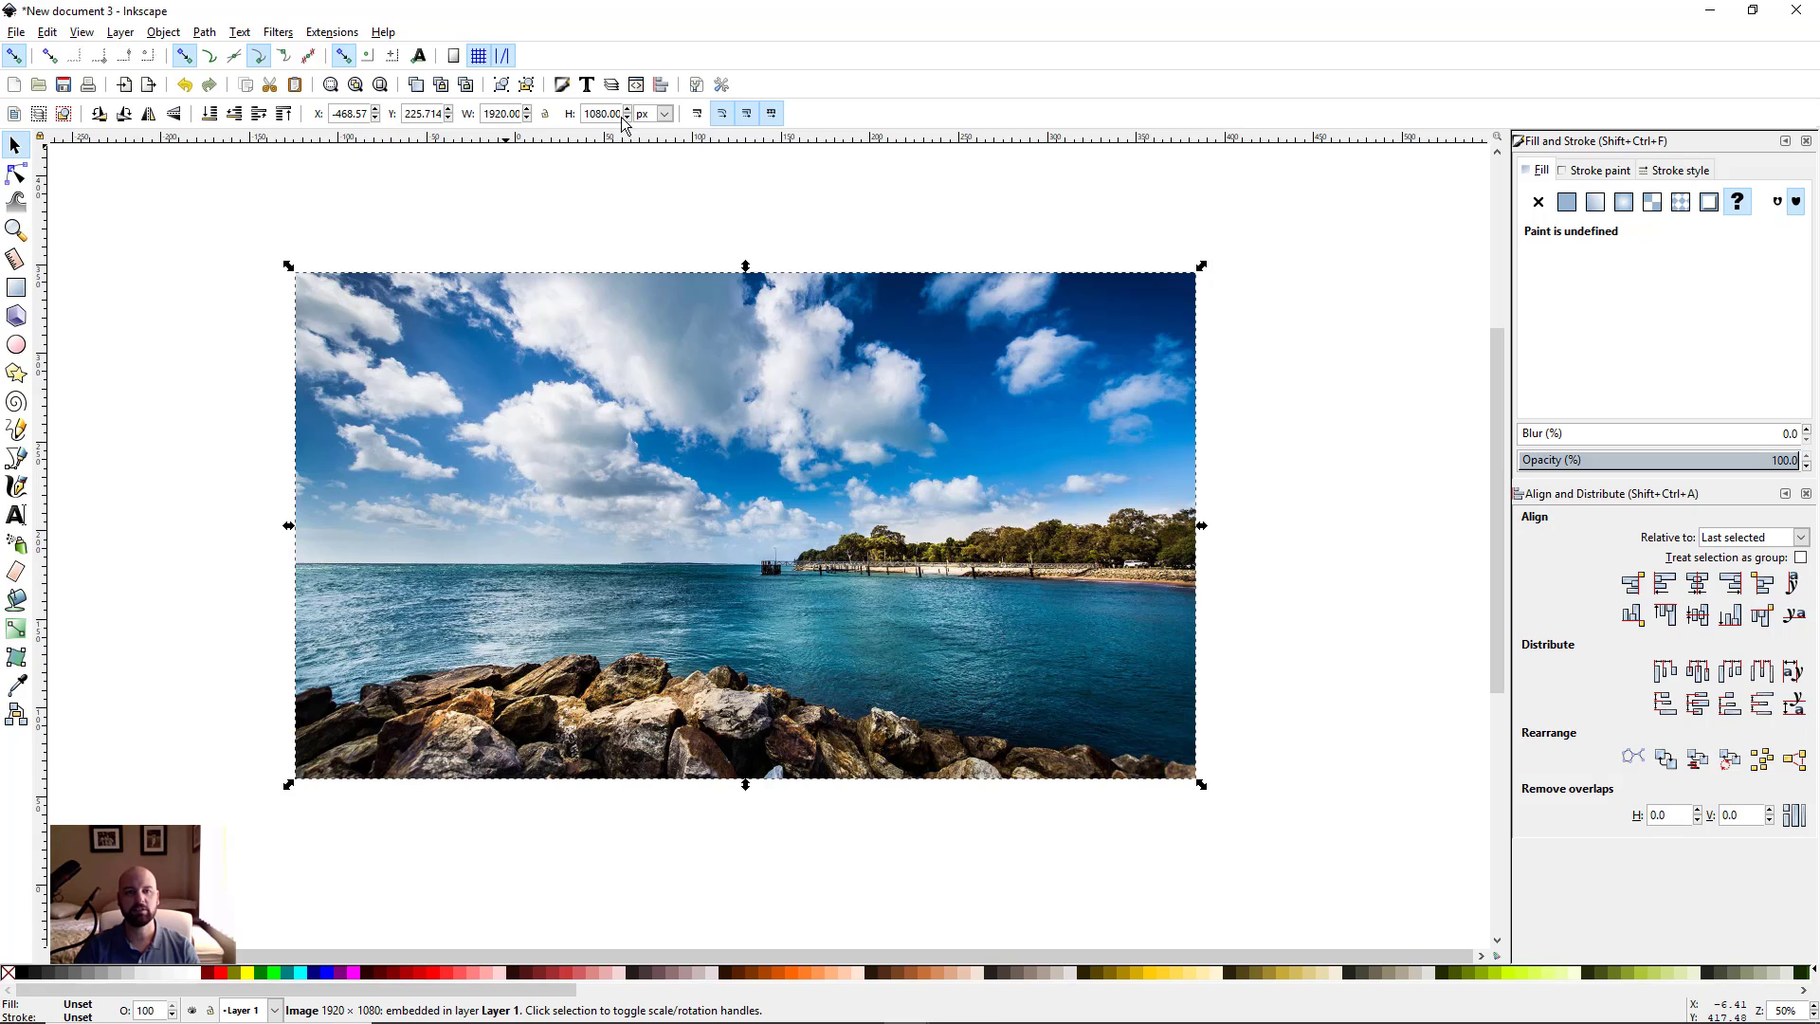
click(1289, 469)
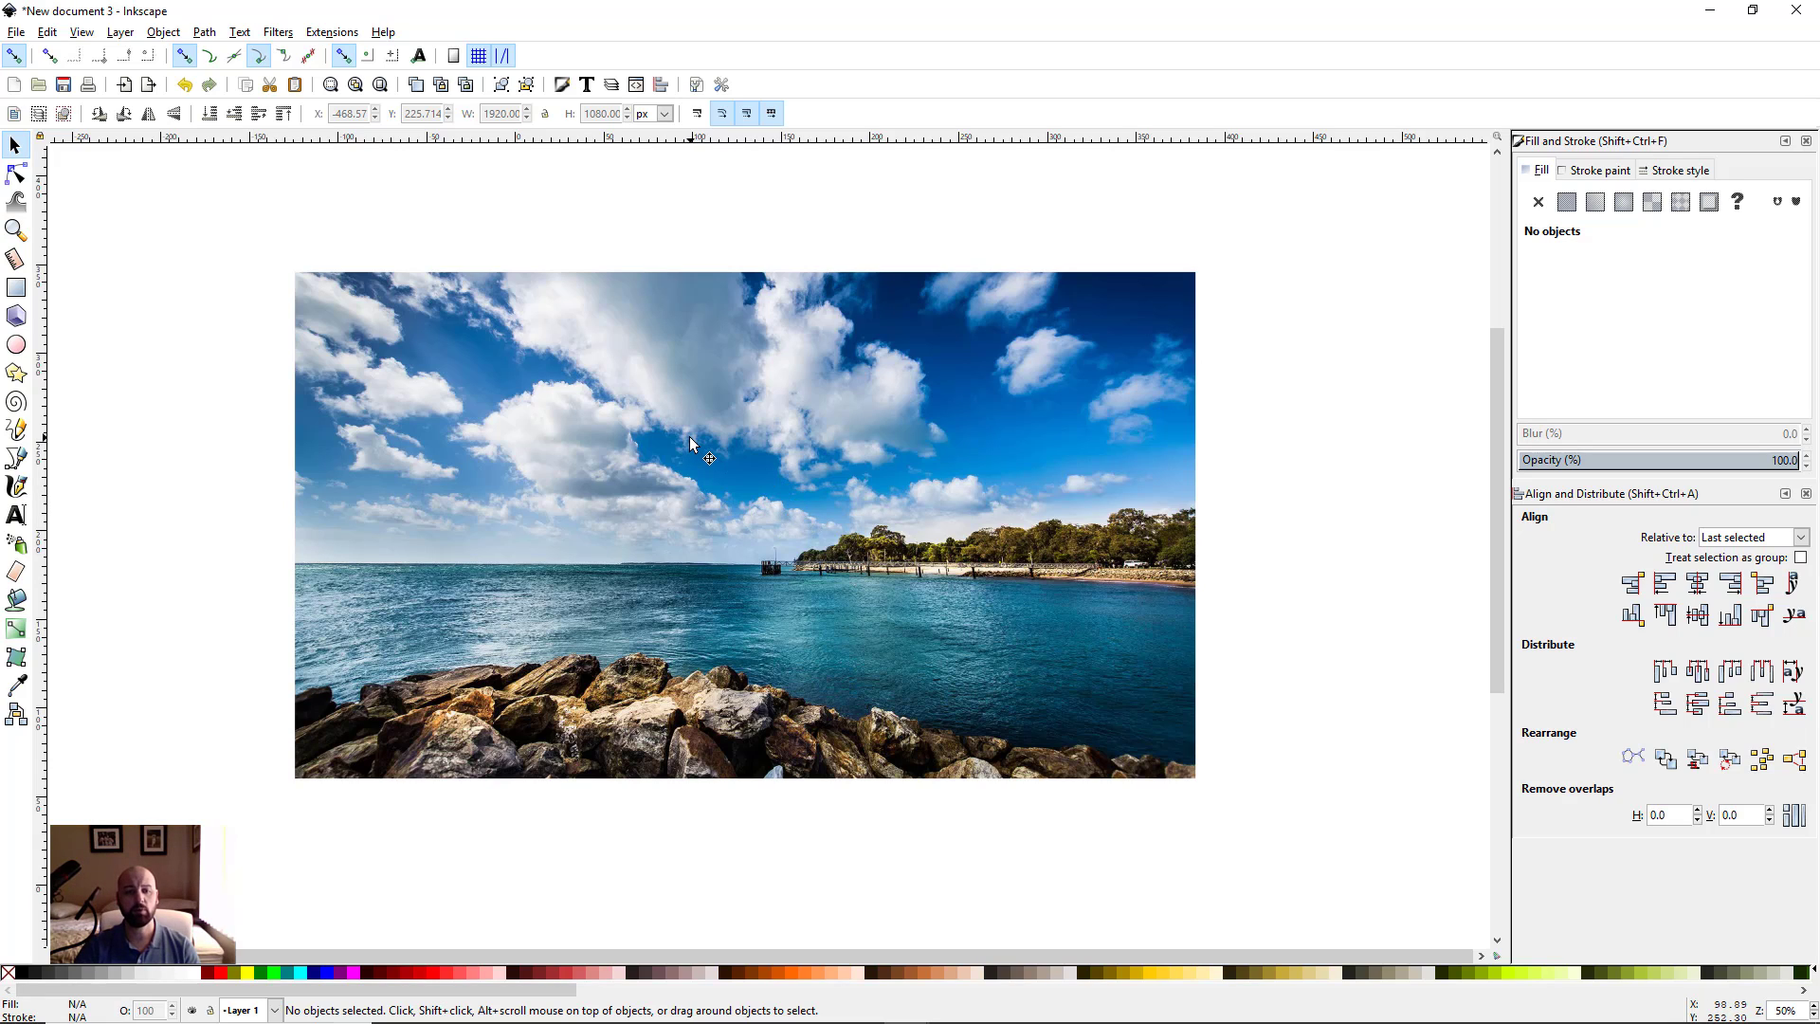
click(760, 457)
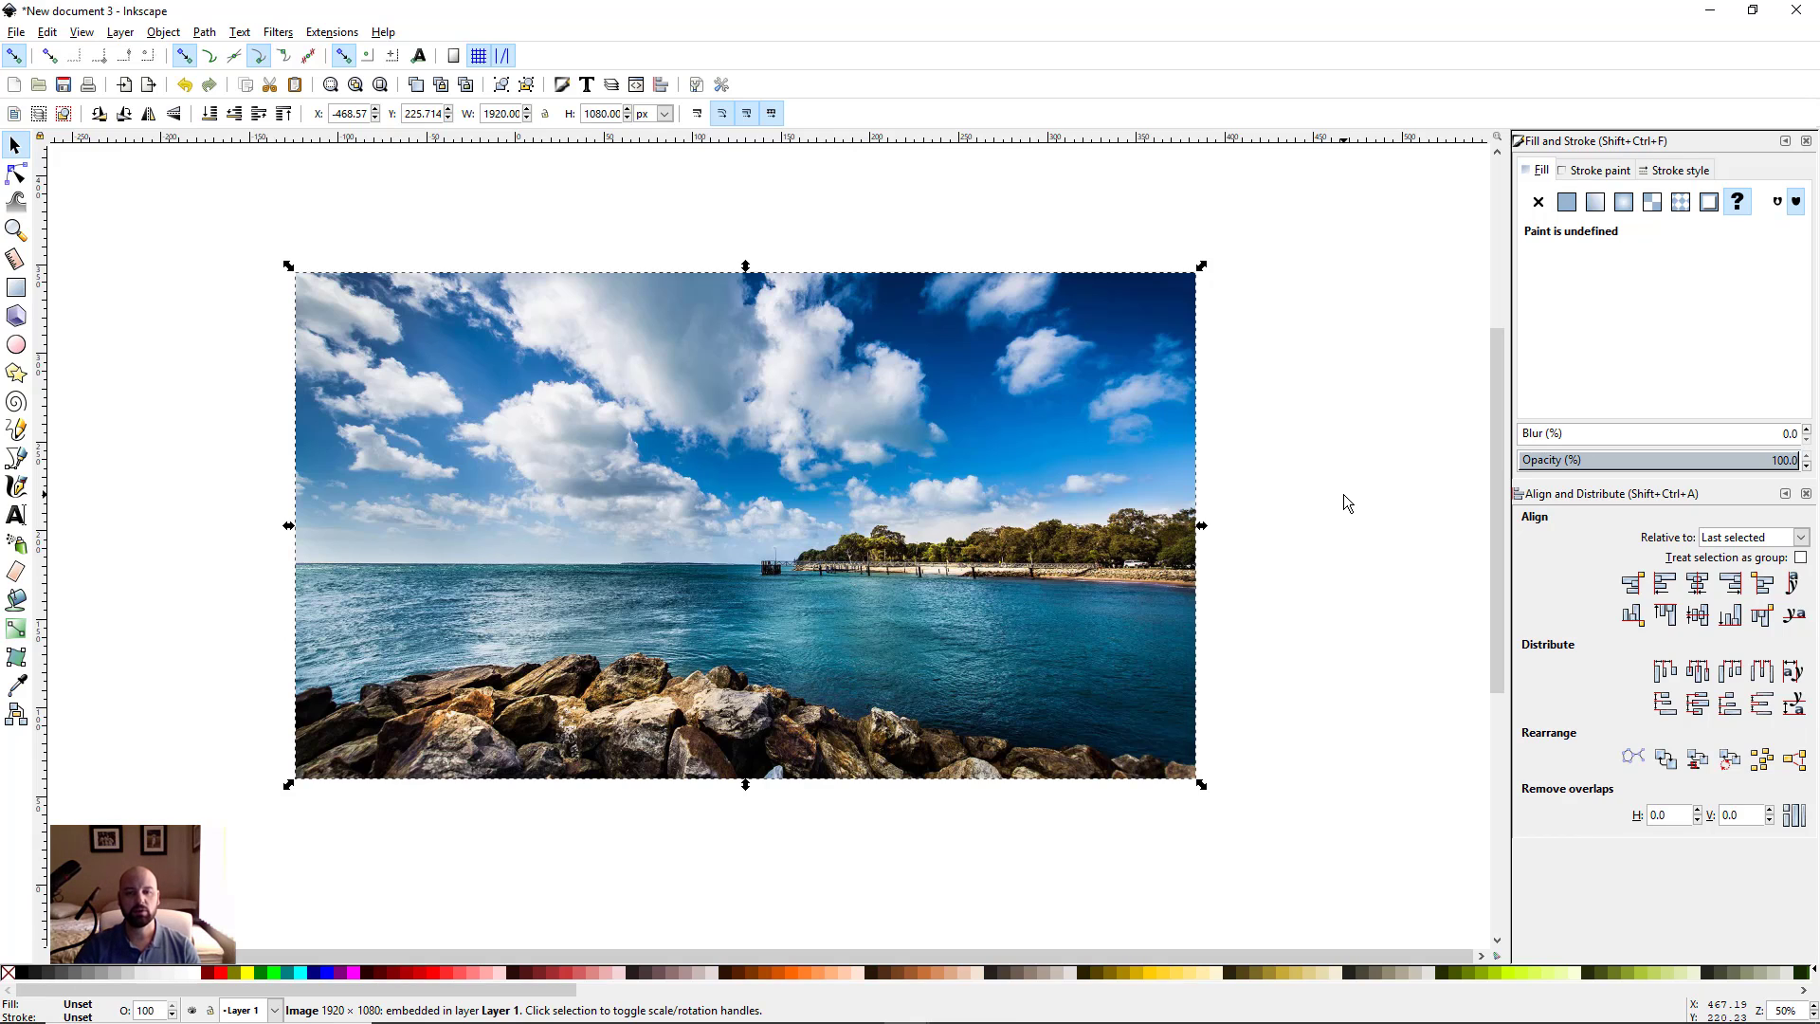
click(1344, 502)
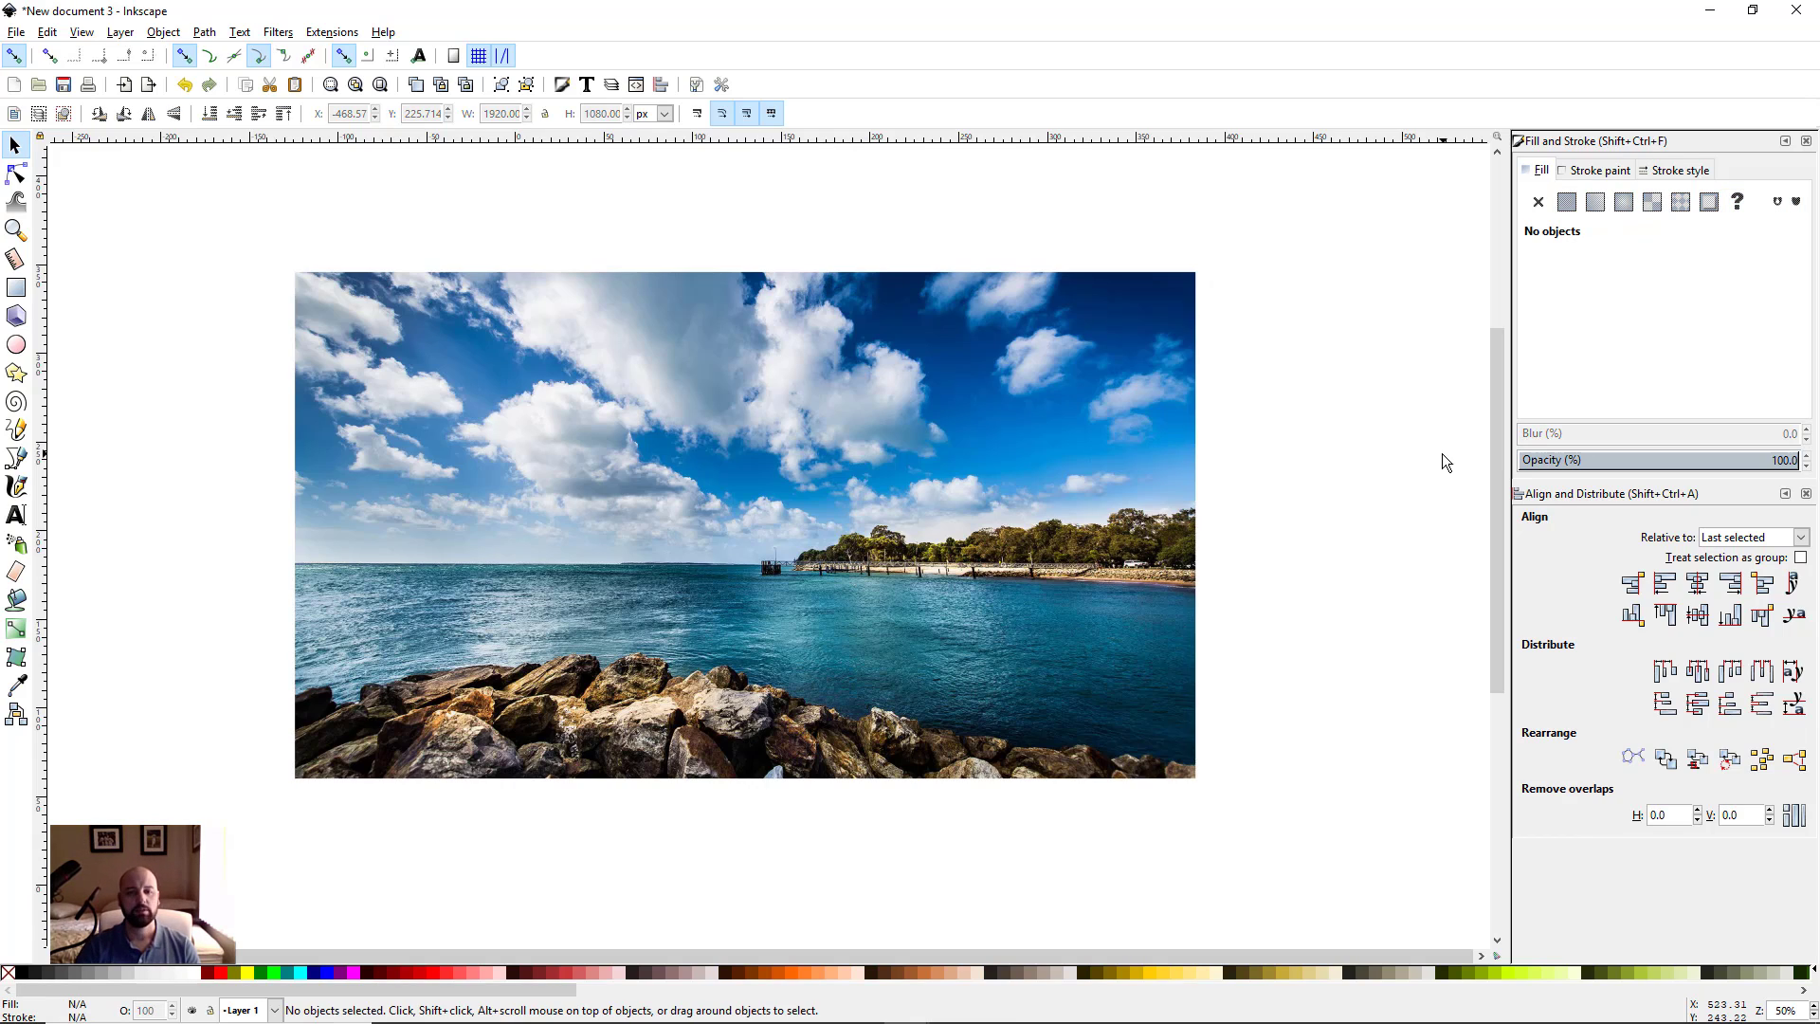
click(774, 453)
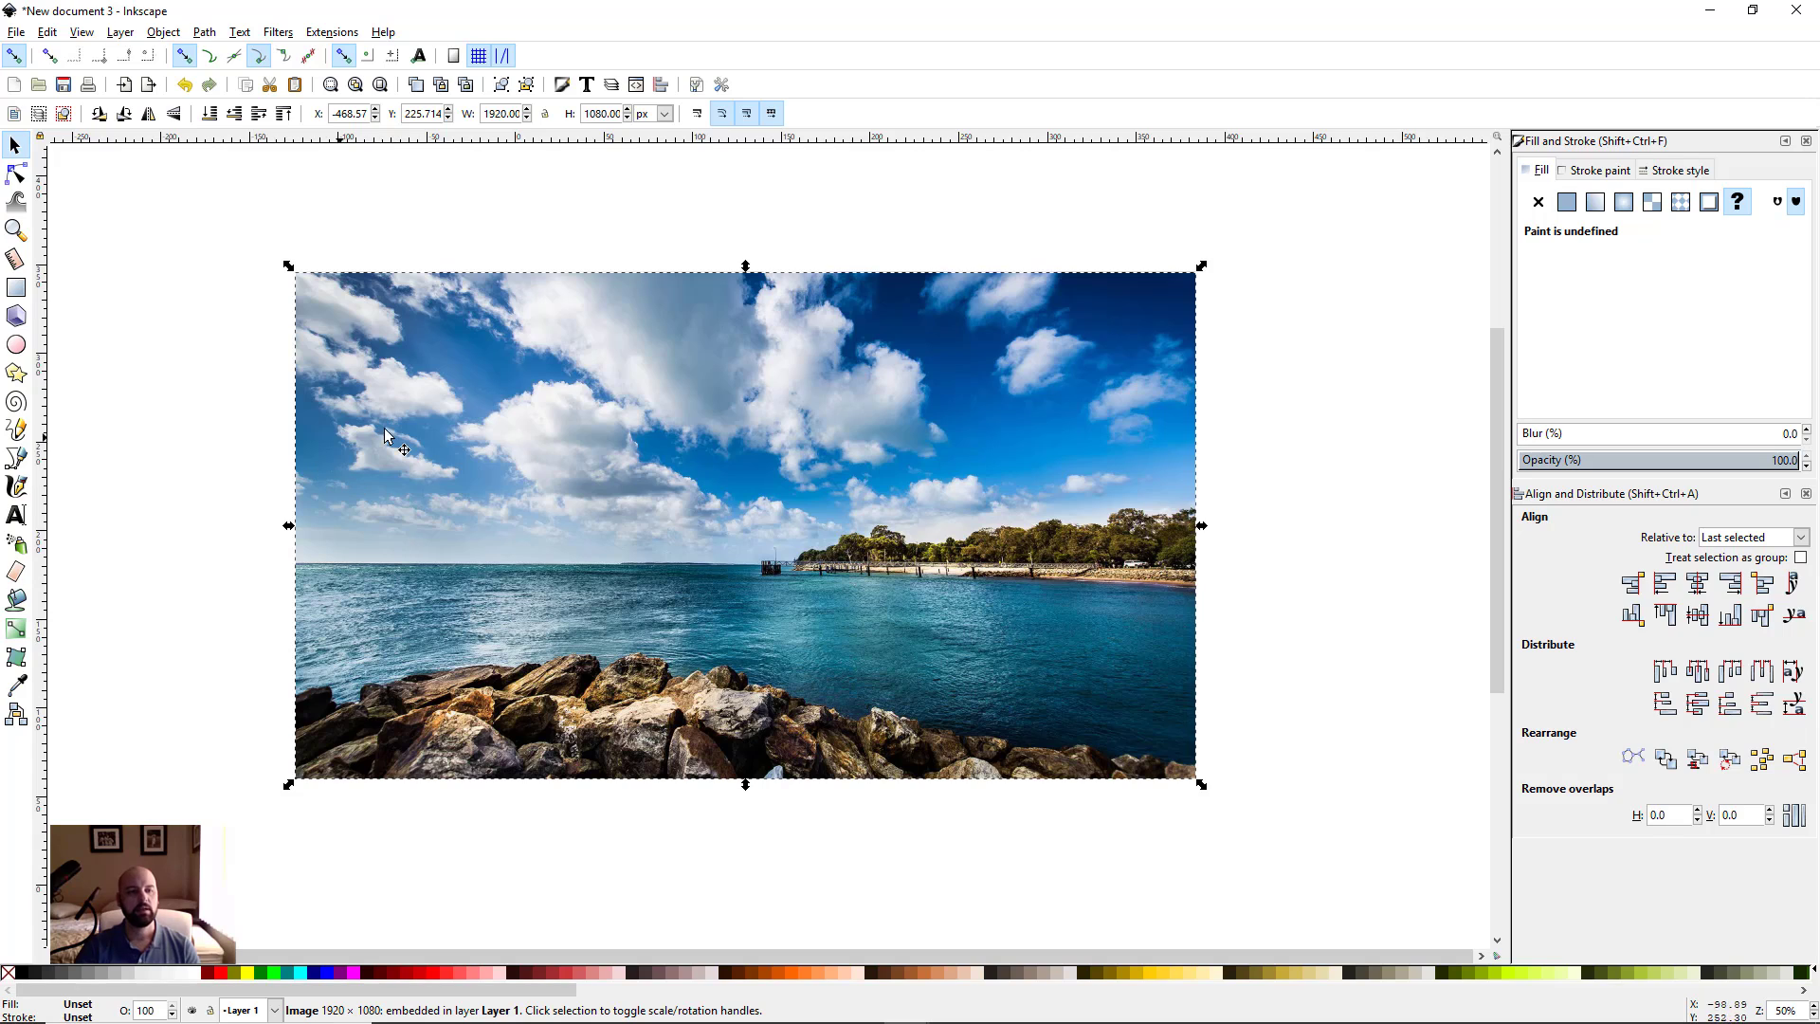
Activate the Rectangle tool and enable snapping to paths as well as cusp nodes
click(16, 289)
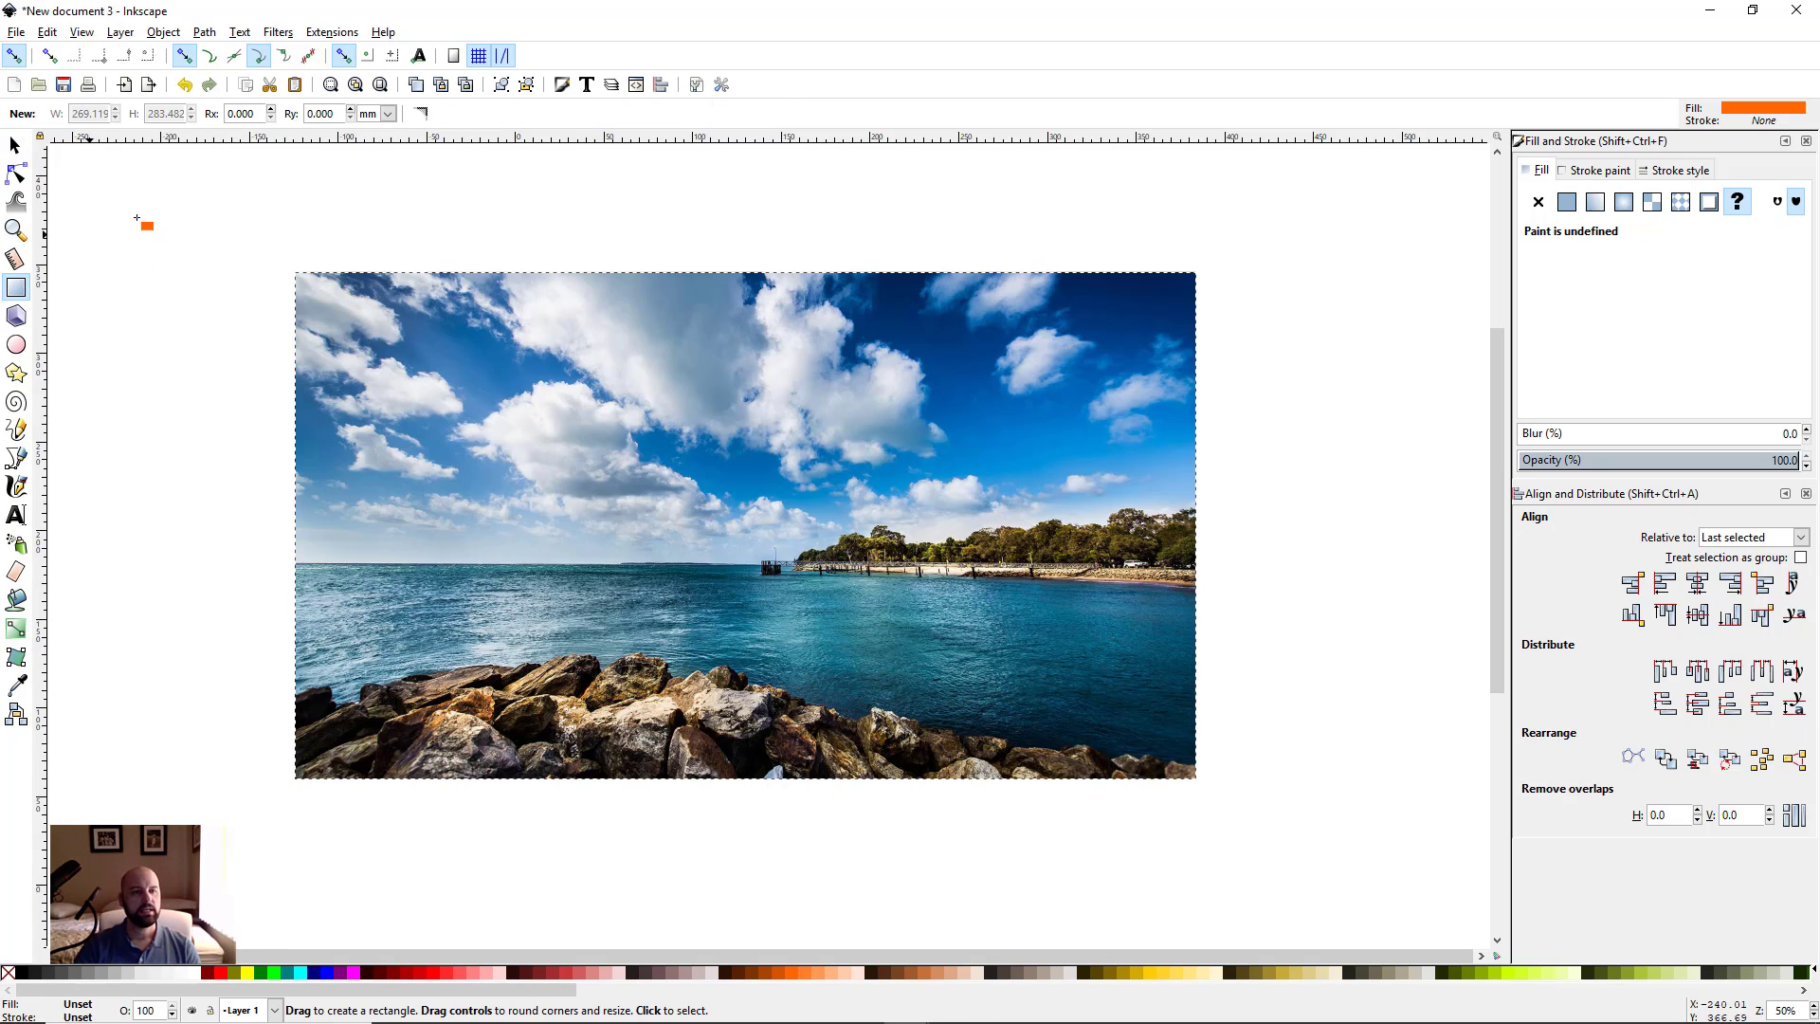
click(211, 58)
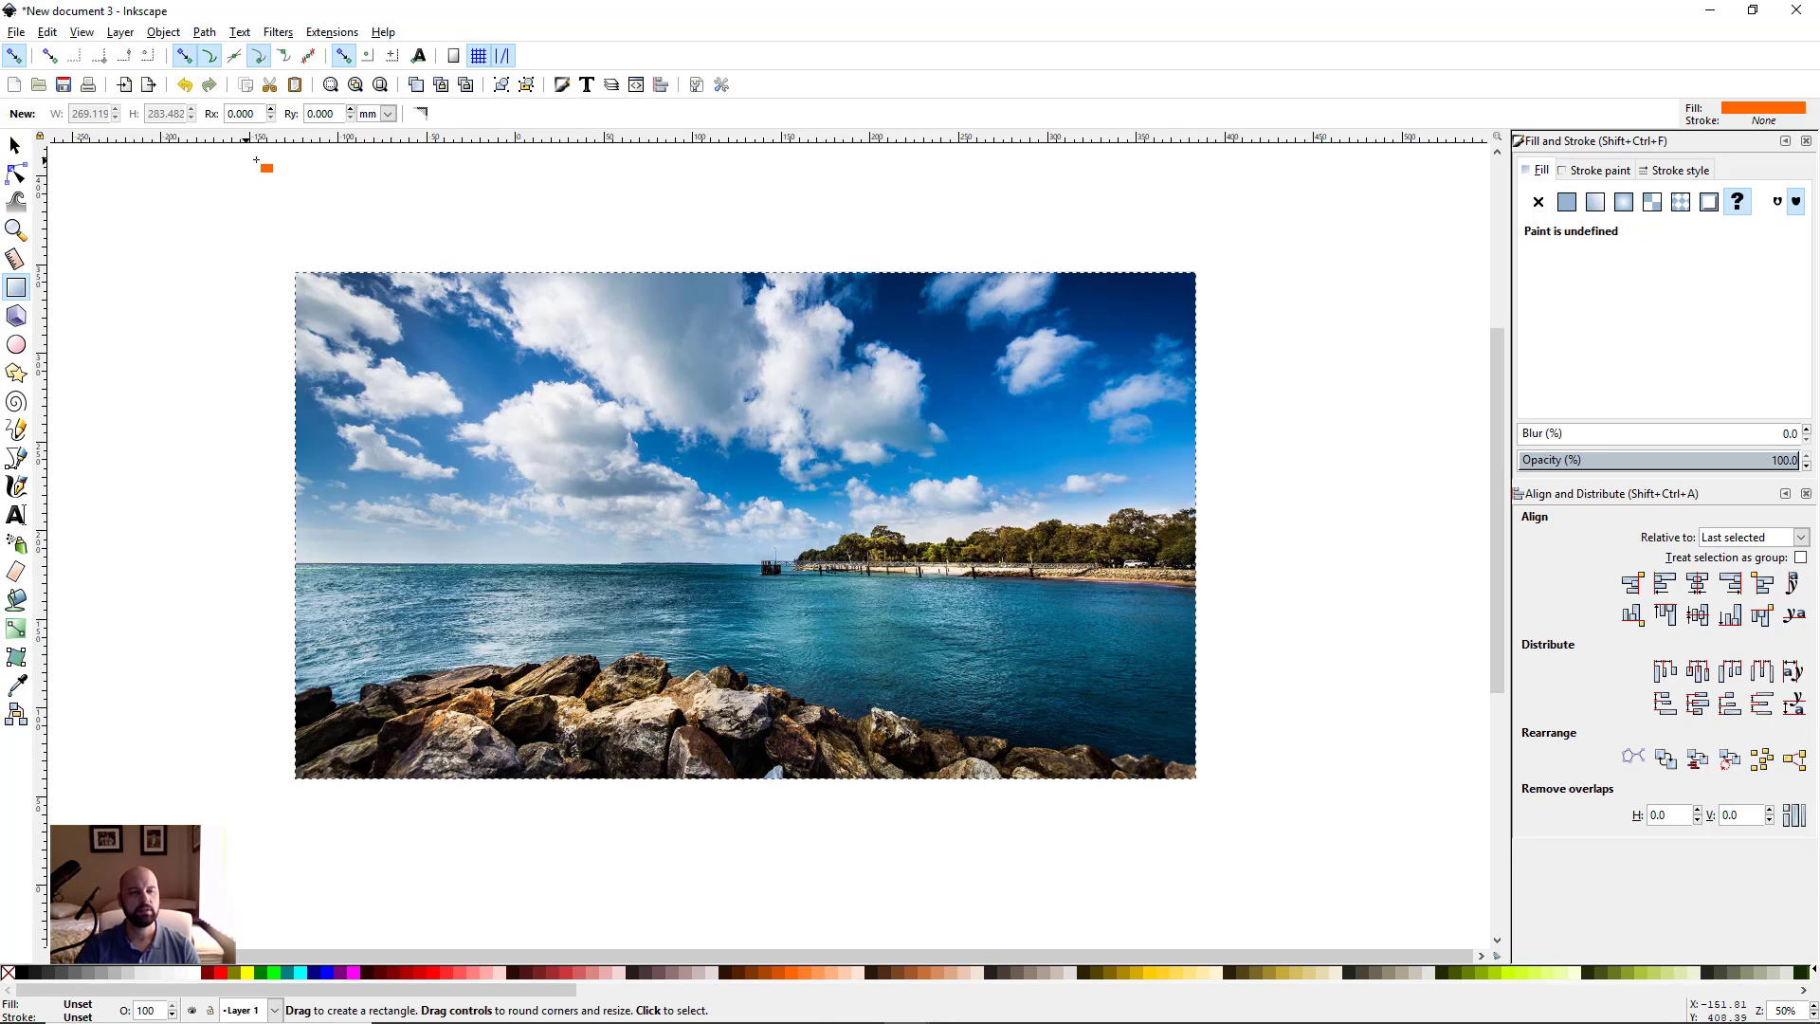
click(260, 58)
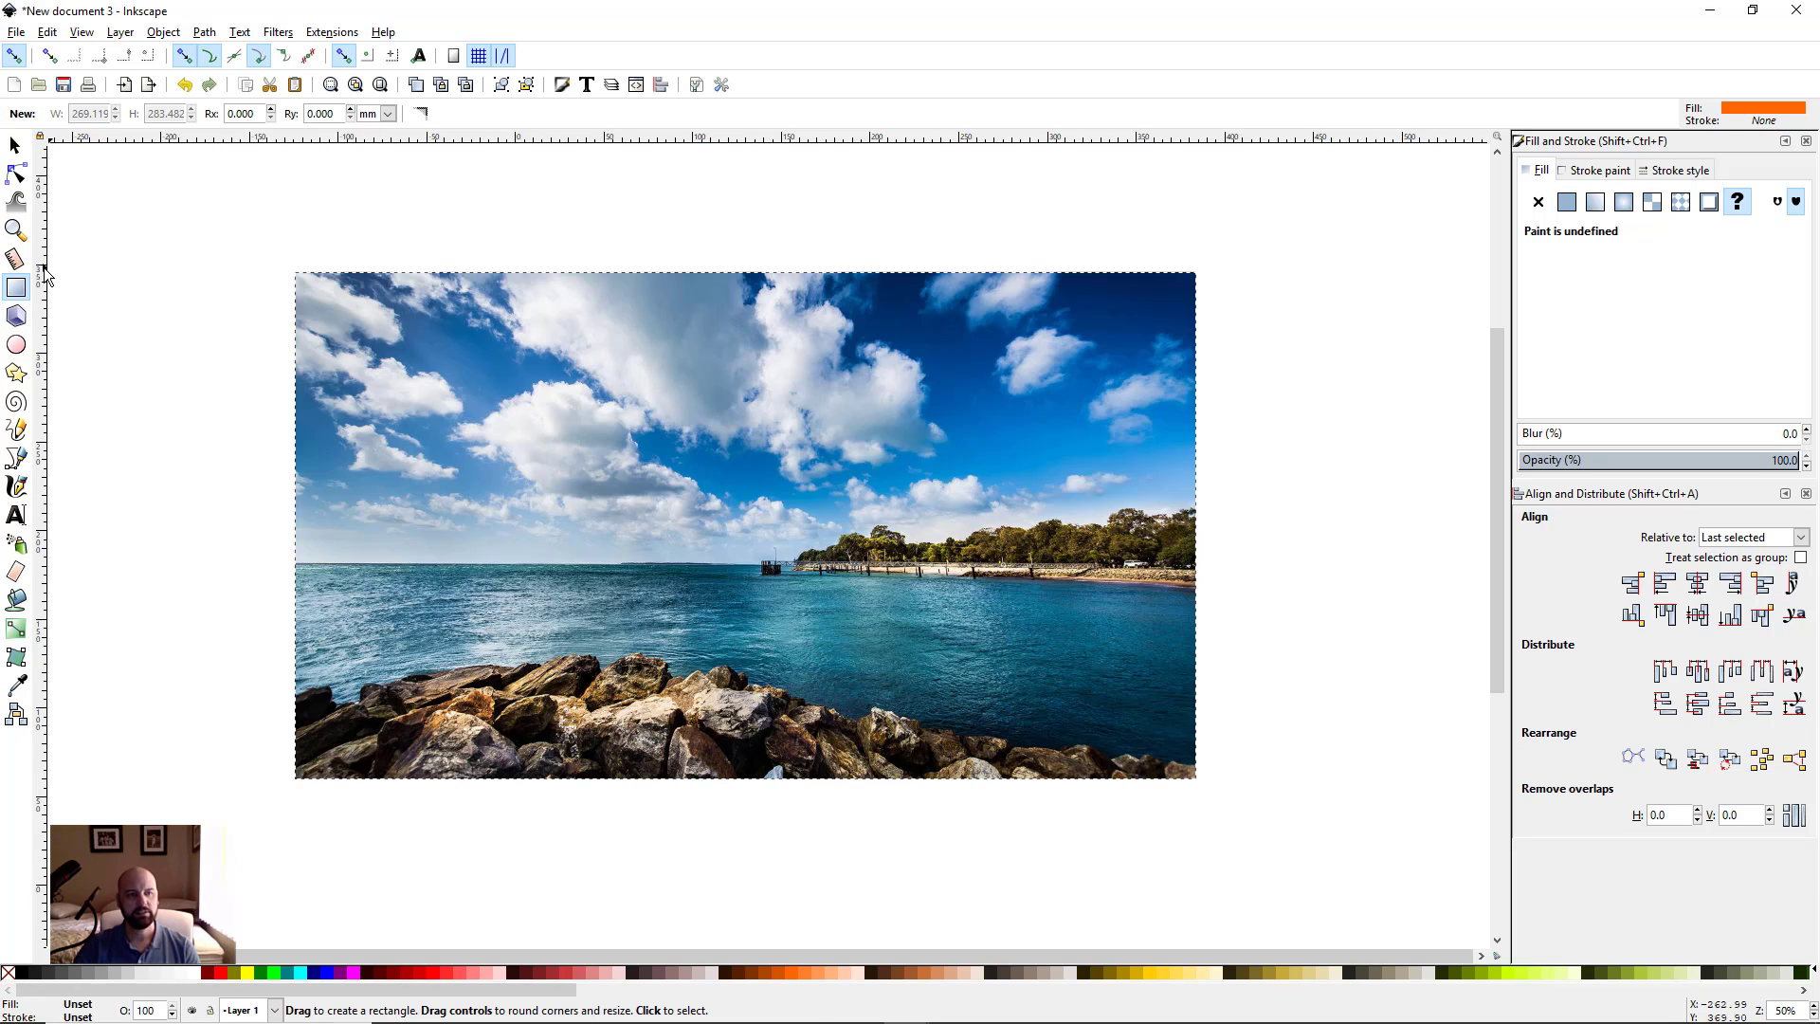
Place two vertical and two horizontal guides snapped to the four edges of the photo
drag(44, 267, 295, 273)
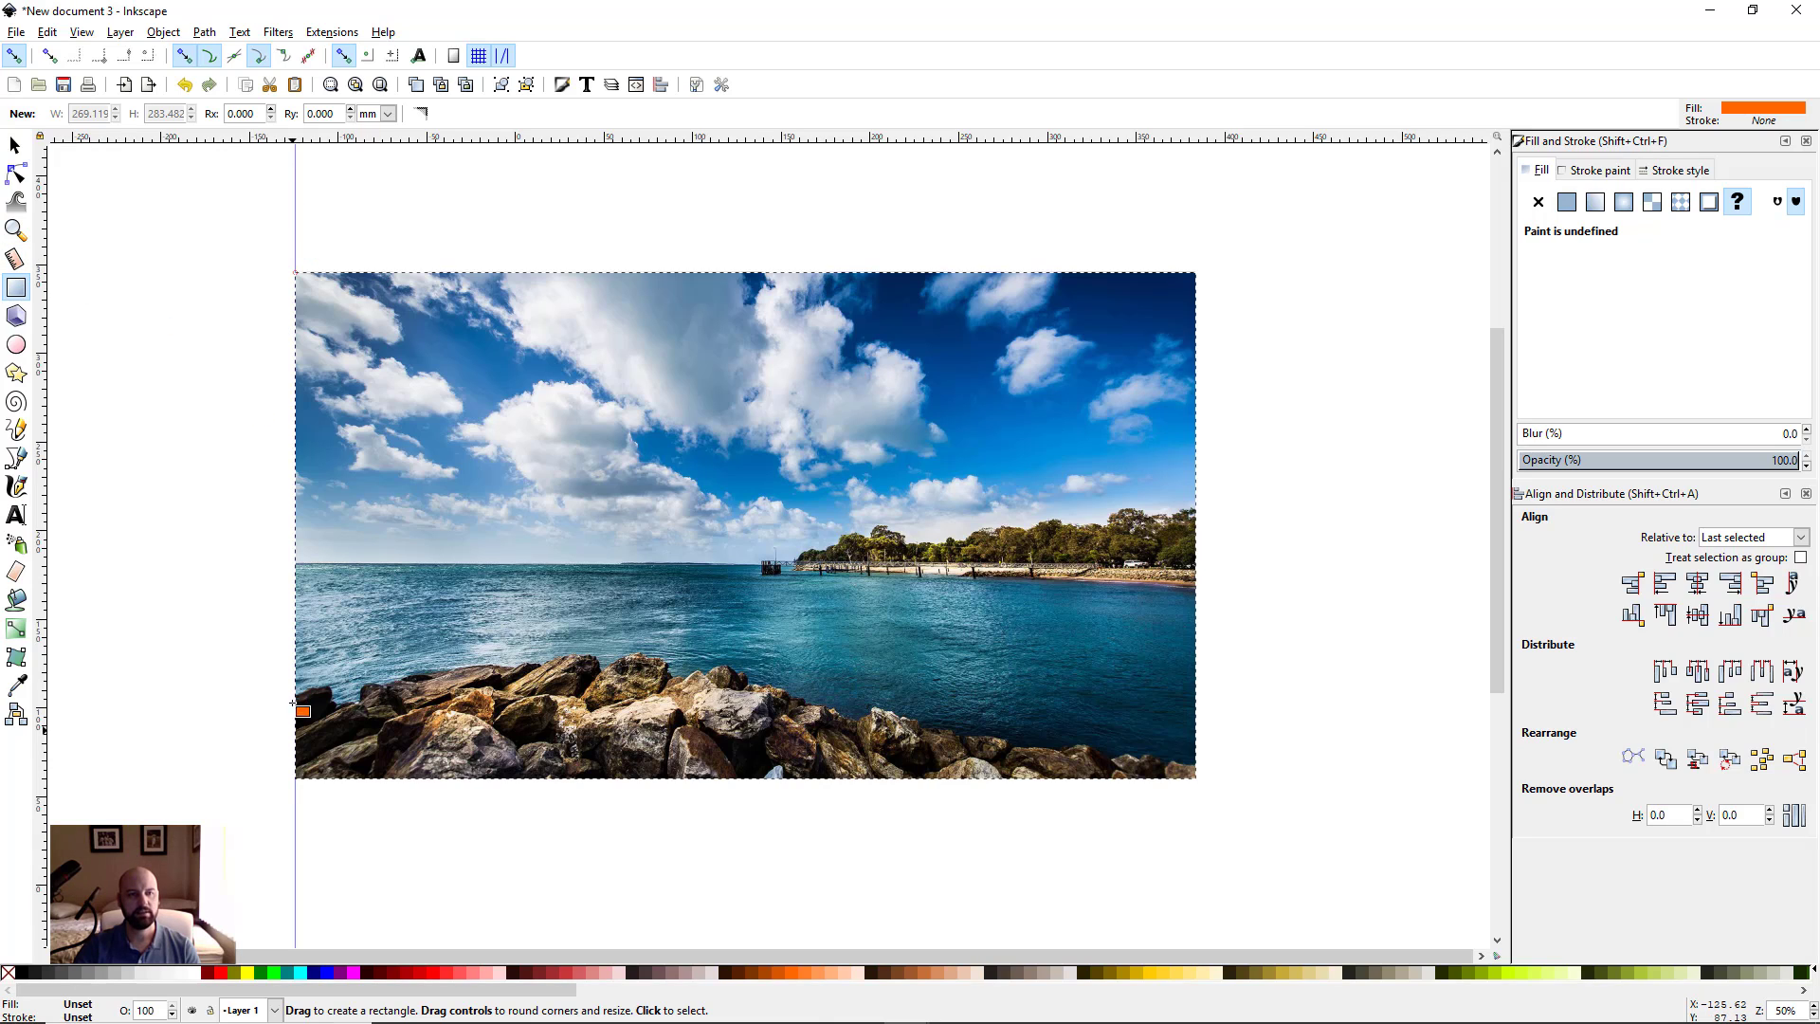
drag(46, 275, 1195, 272)
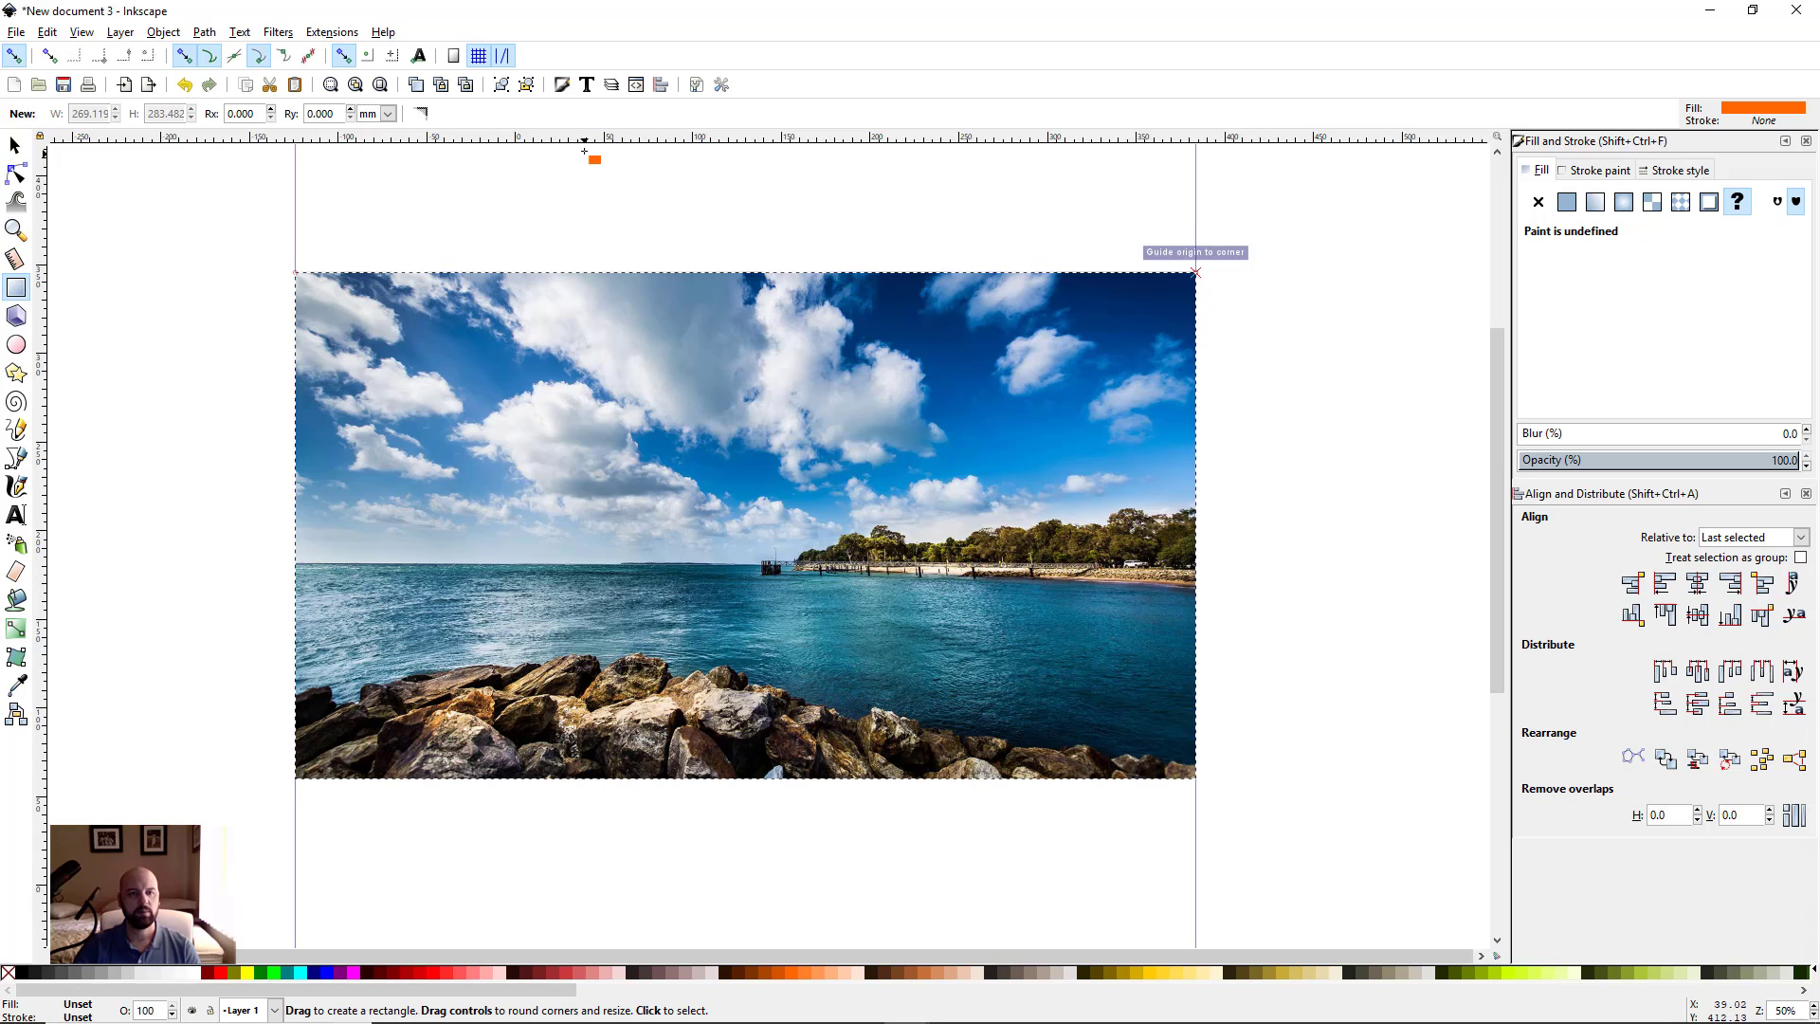
drag(580, 142, 295, 272)
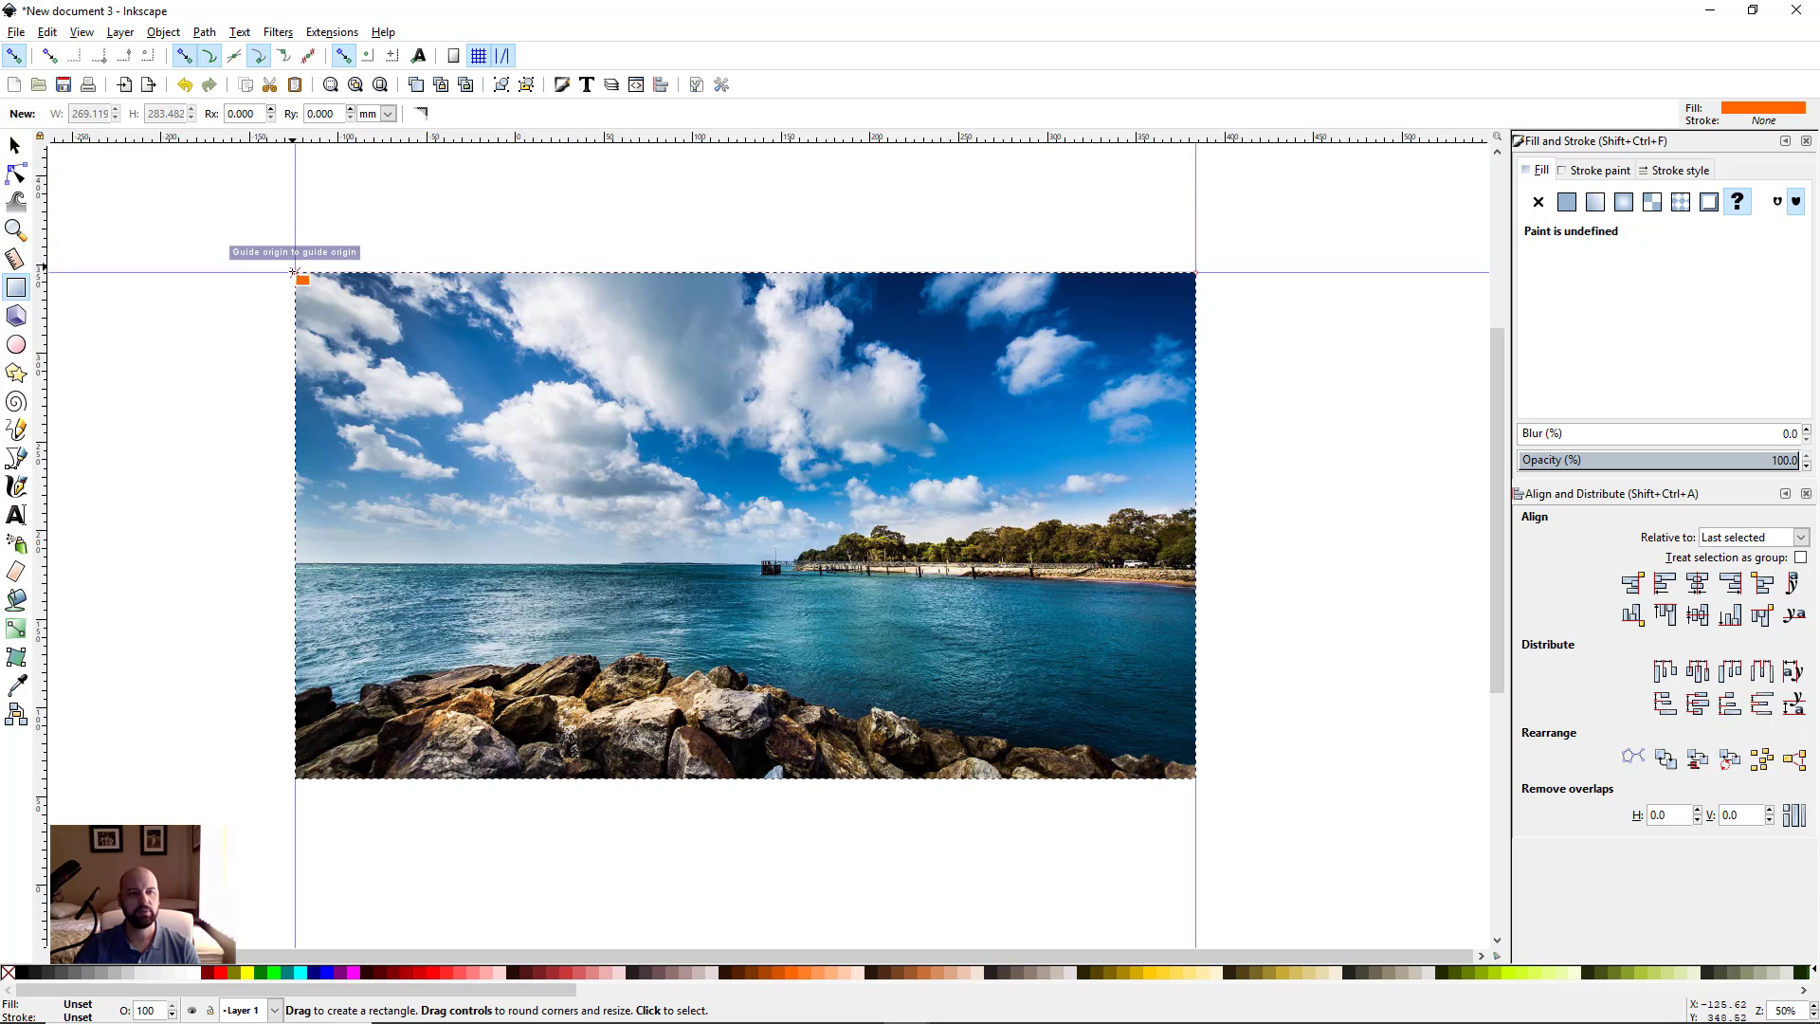
drag(546, 142, 293, 781)
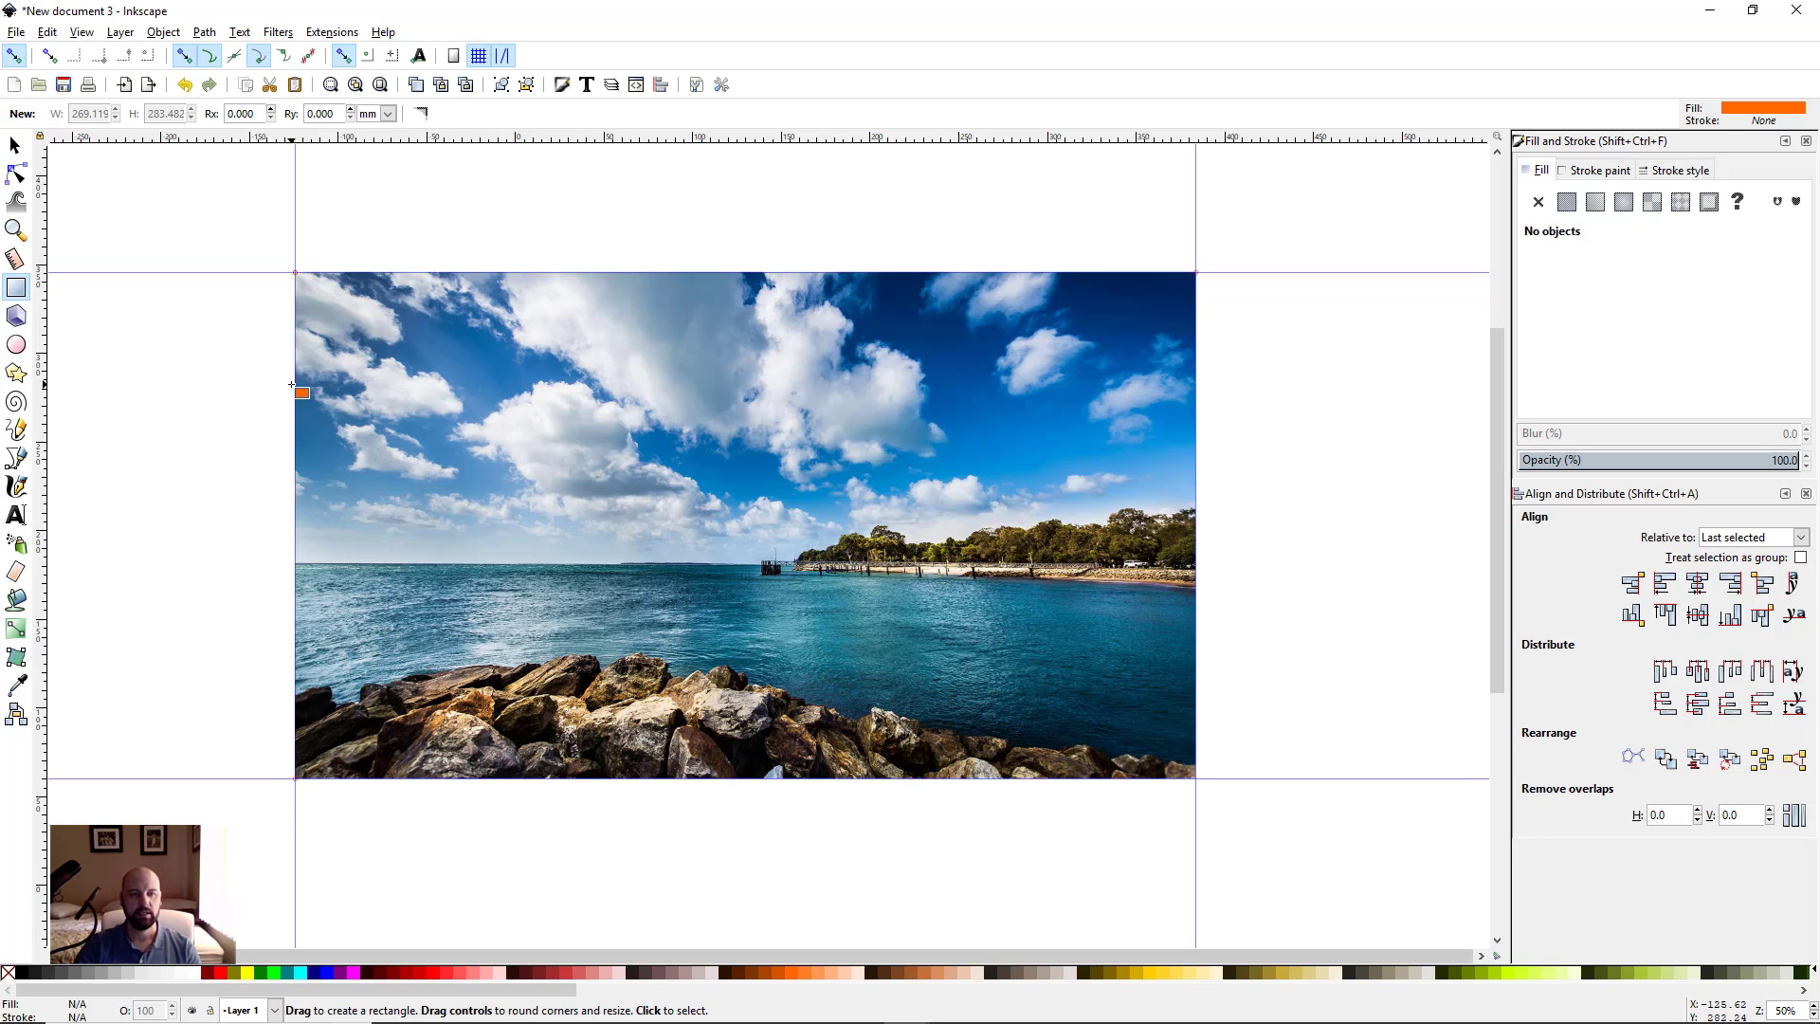
Draw an orange rectangle about 508 by 169 mm across the photo's full width and set its opacity to 45.9%
drag(295, 377, 1209, 680)
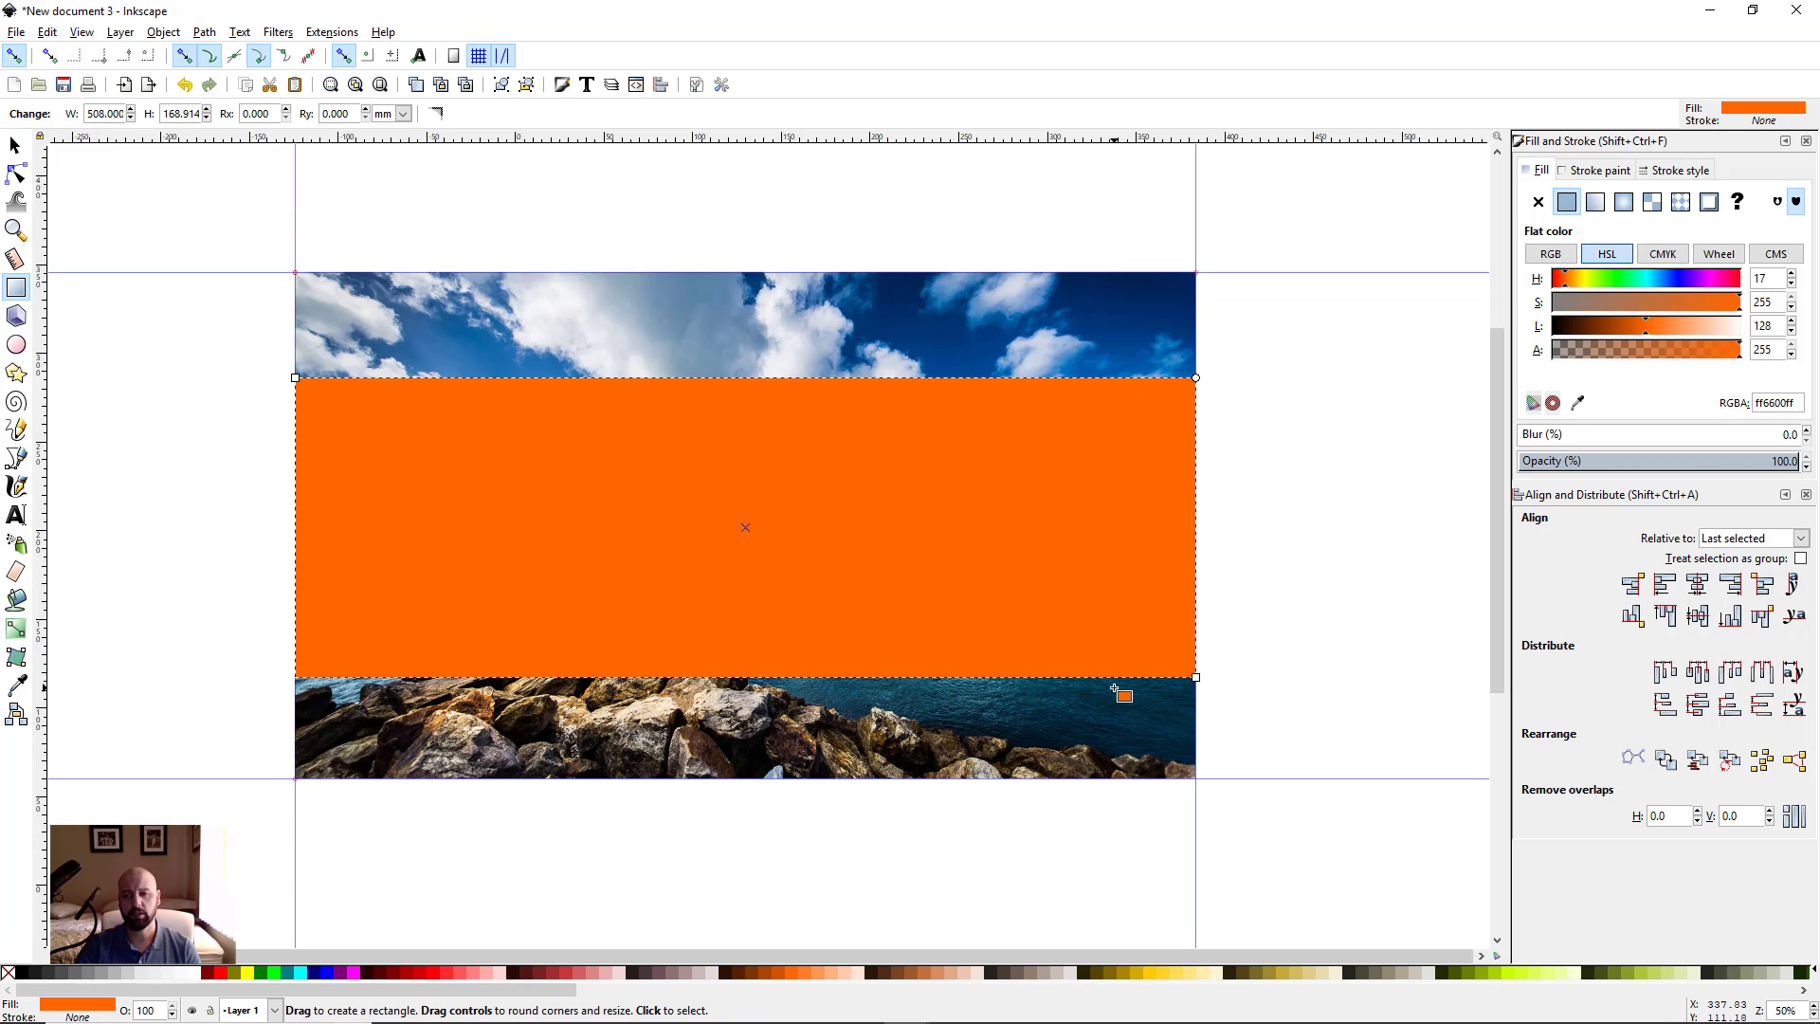
click(1647, 462)
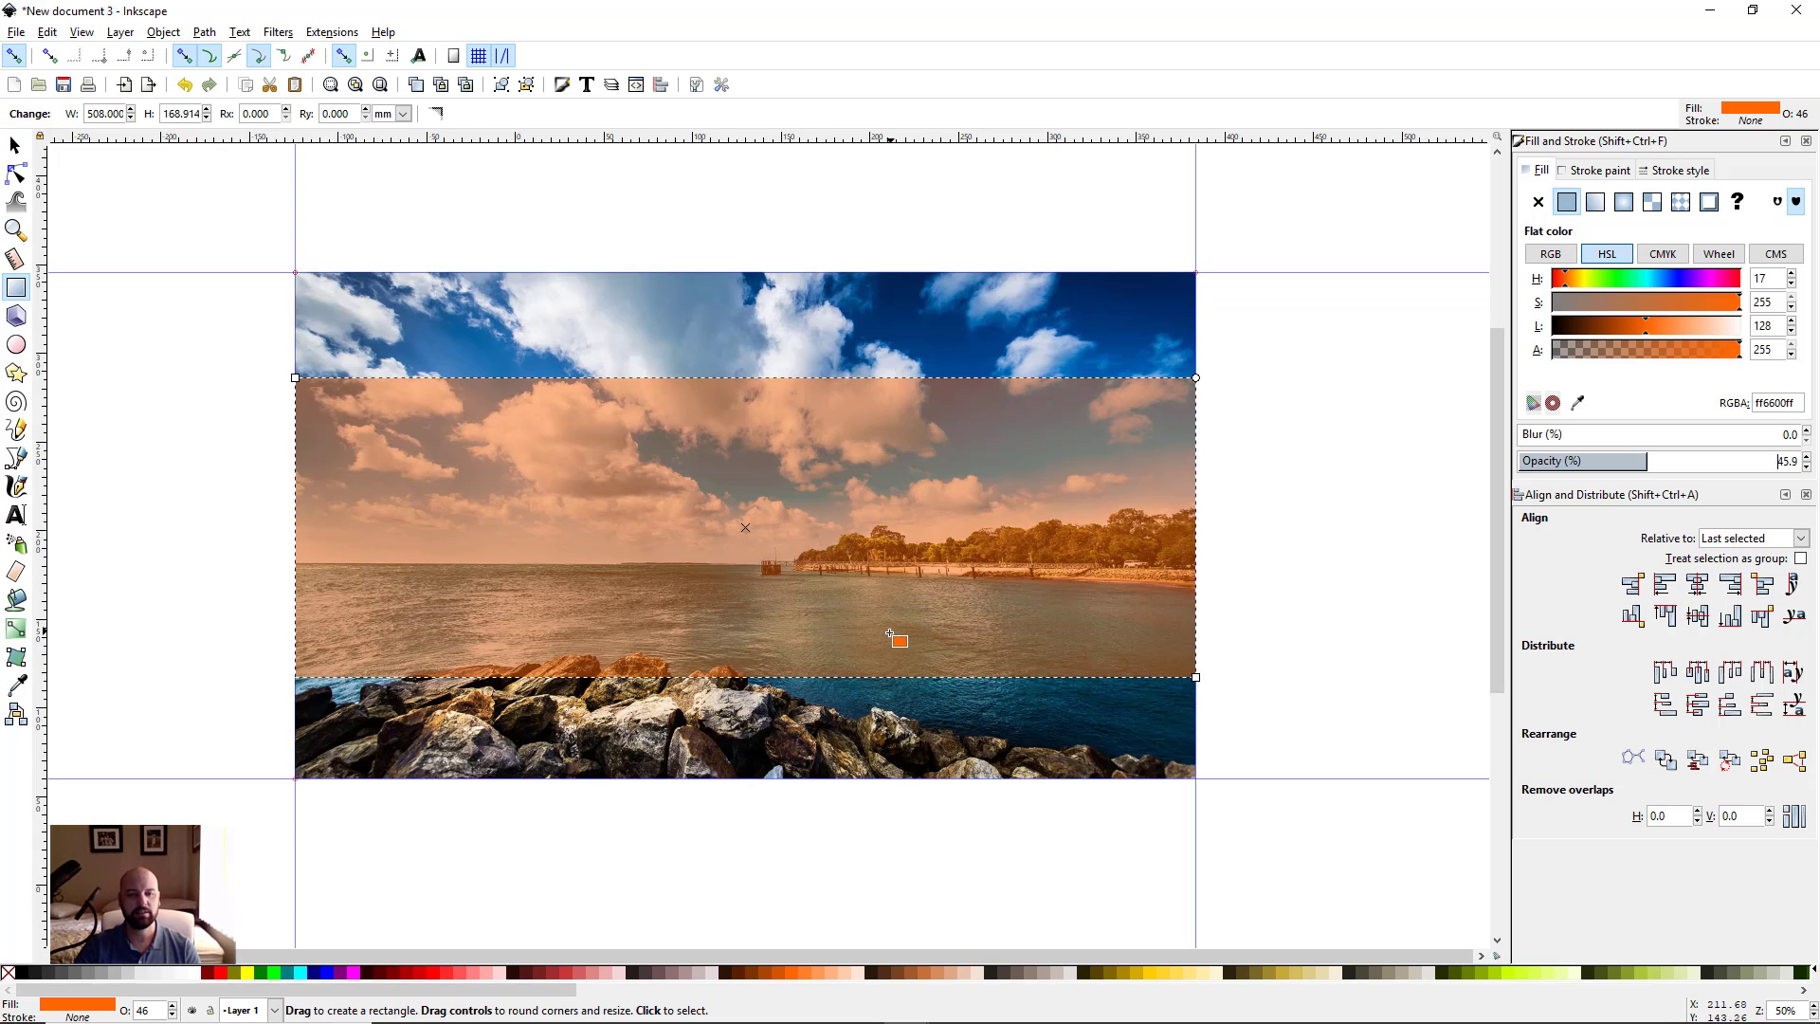
Stretch the orange rectangle at its lower and upper edges to a height of about 196 mm, and duplicate it in place
click(15, 146)
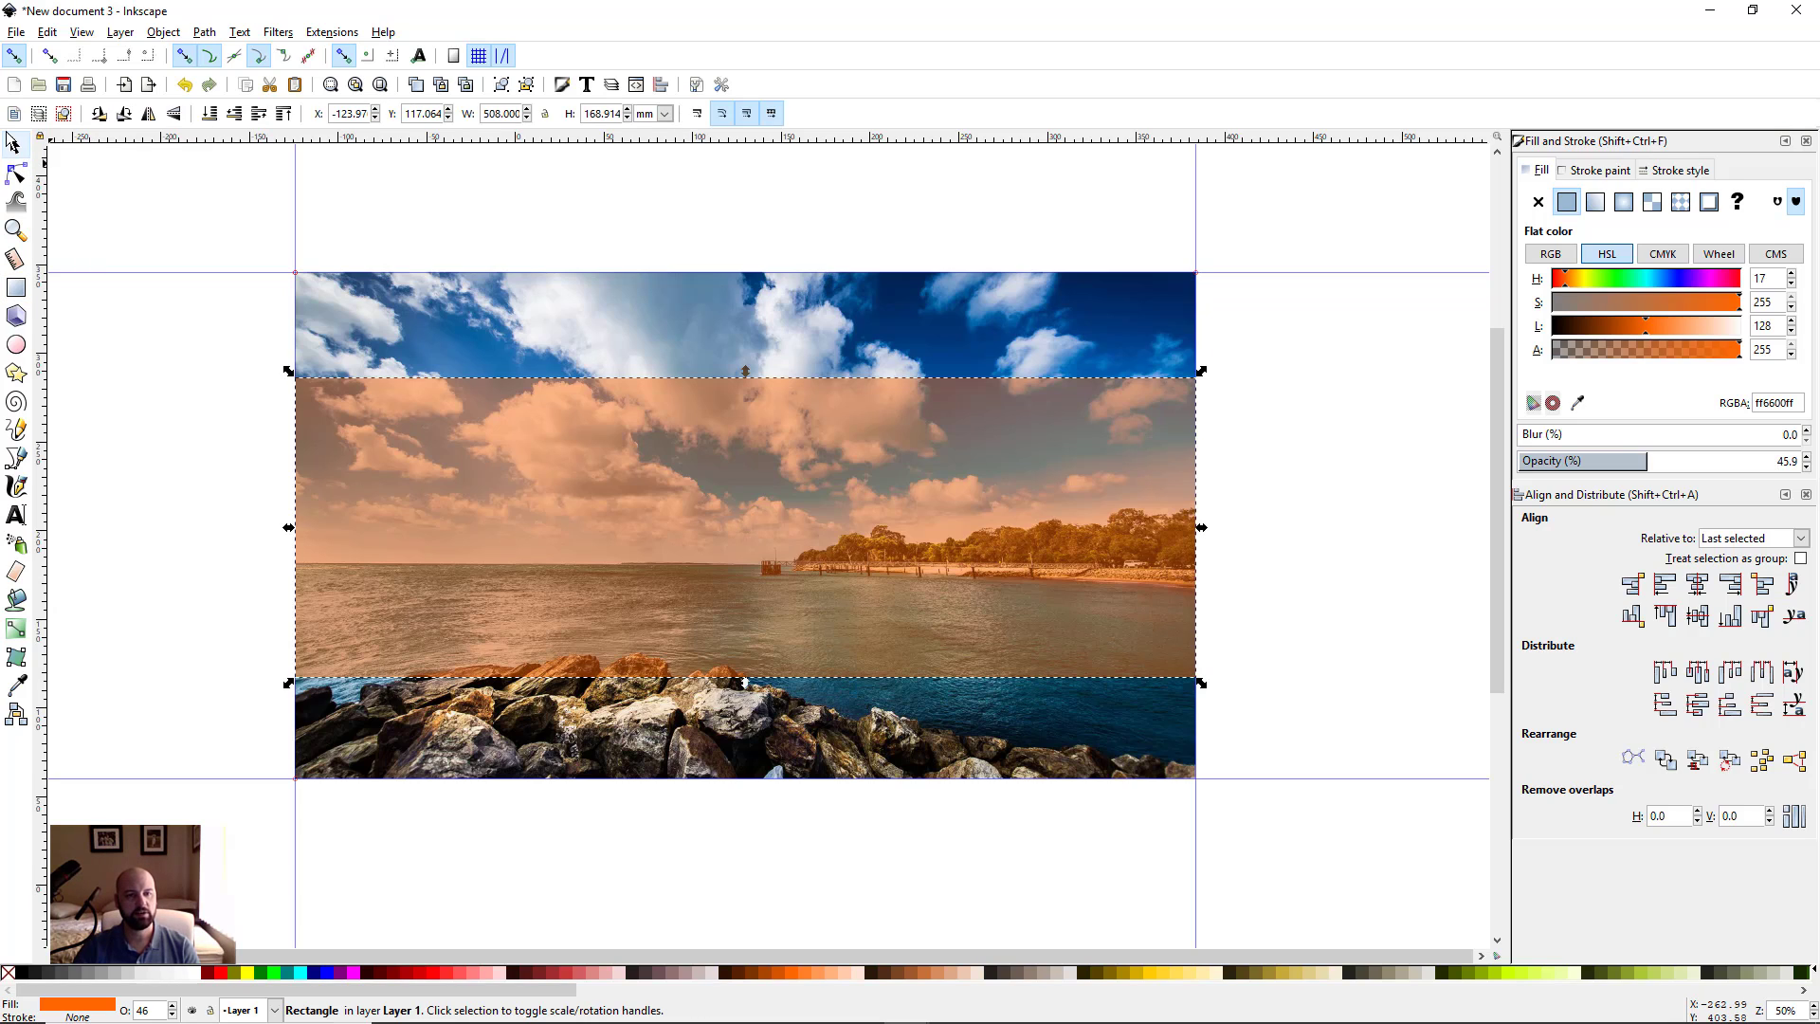
drag(746, 685, 755, 705)
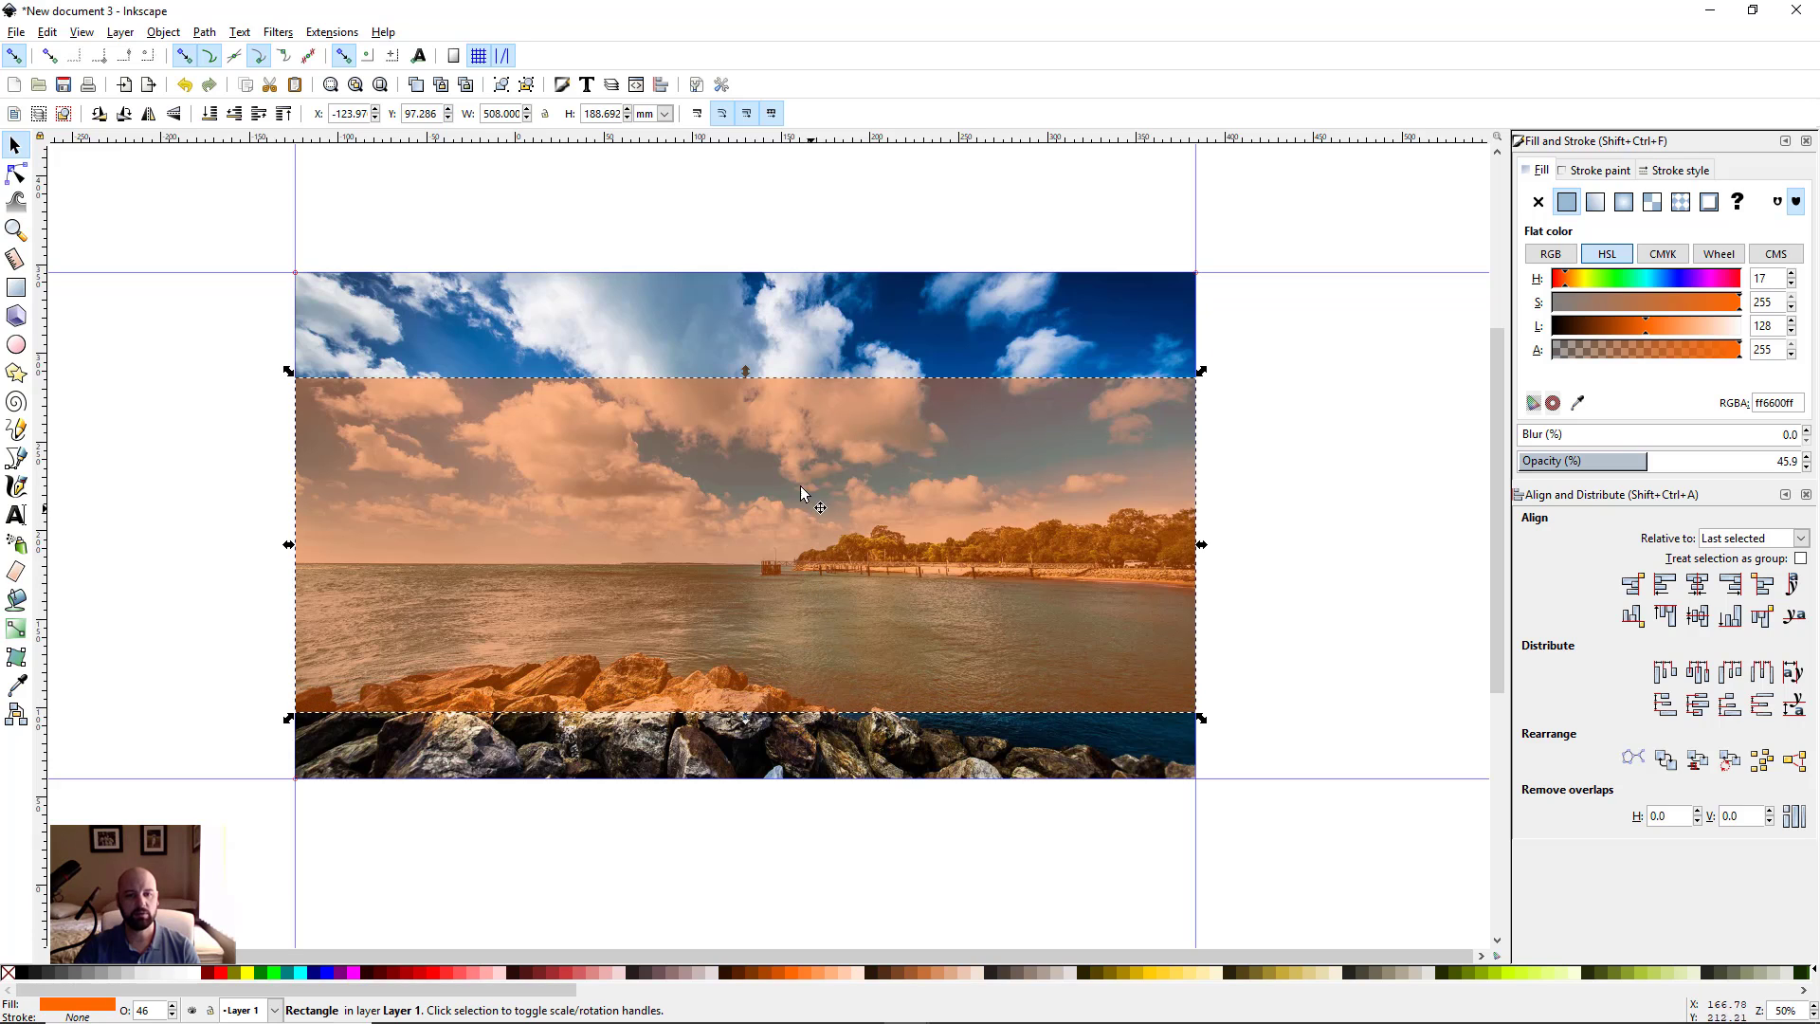
drag(748, 370, 749, 356)
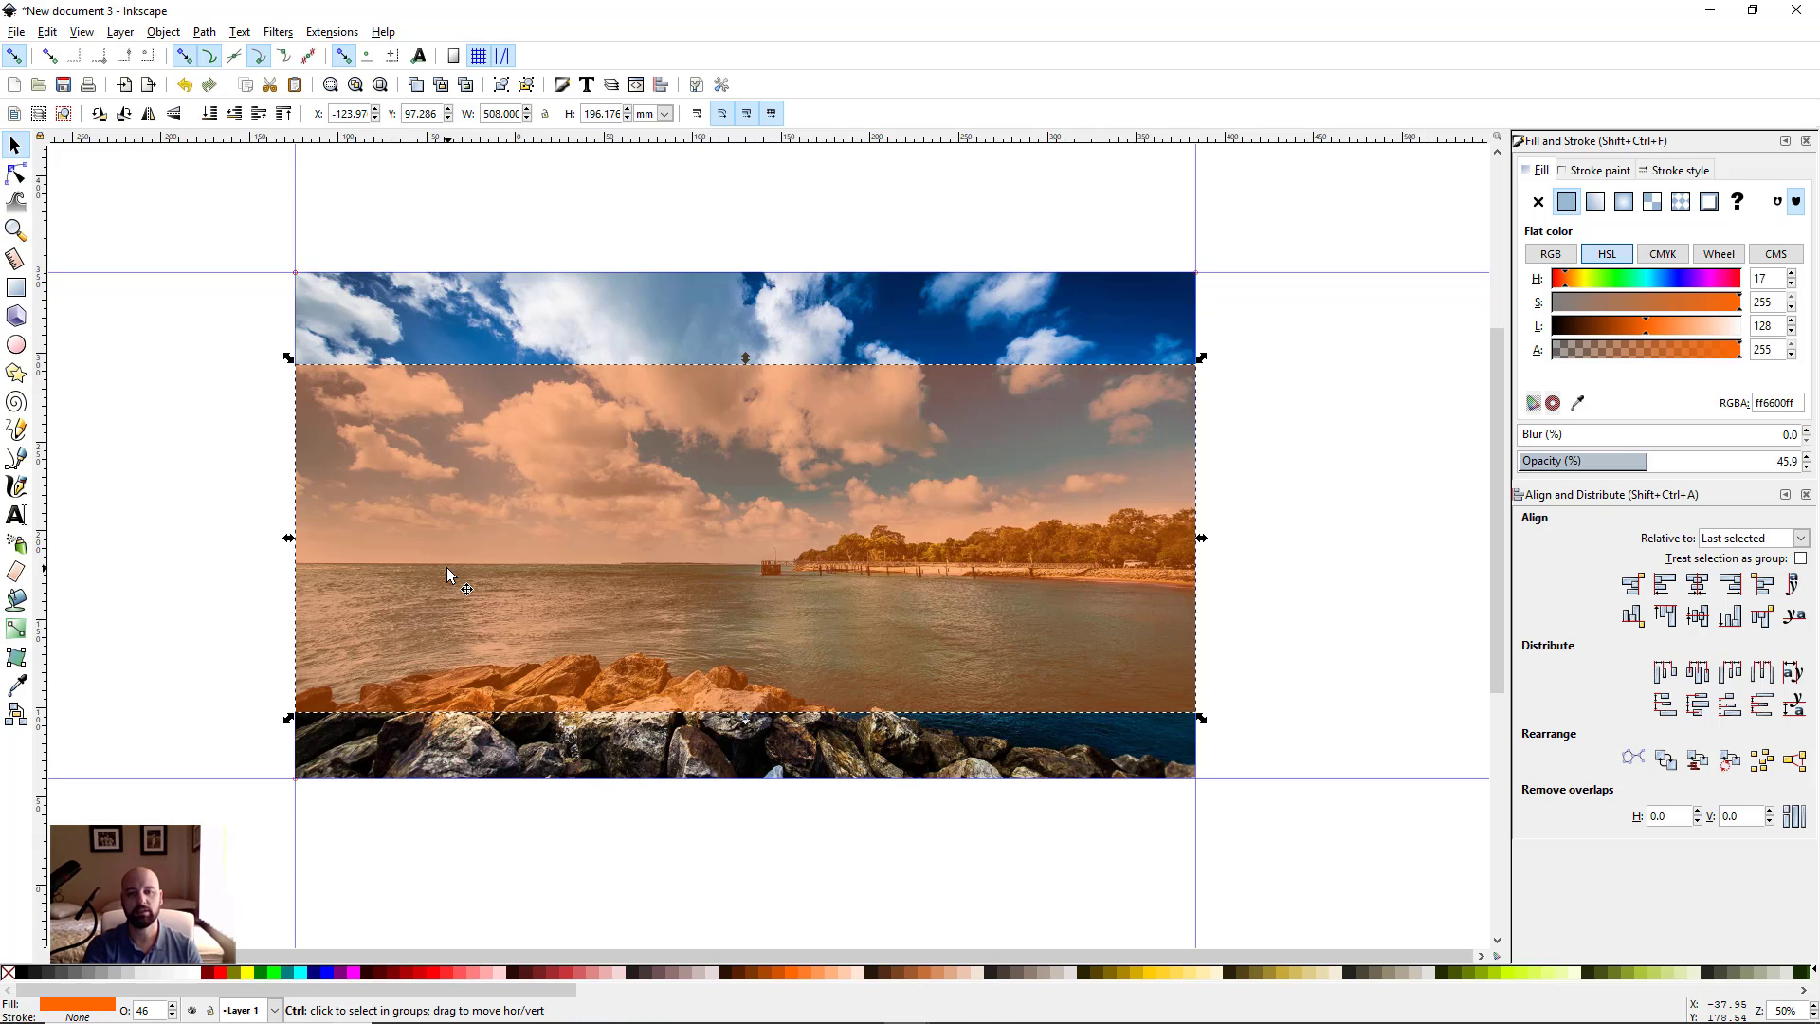
key(ctrl+d)
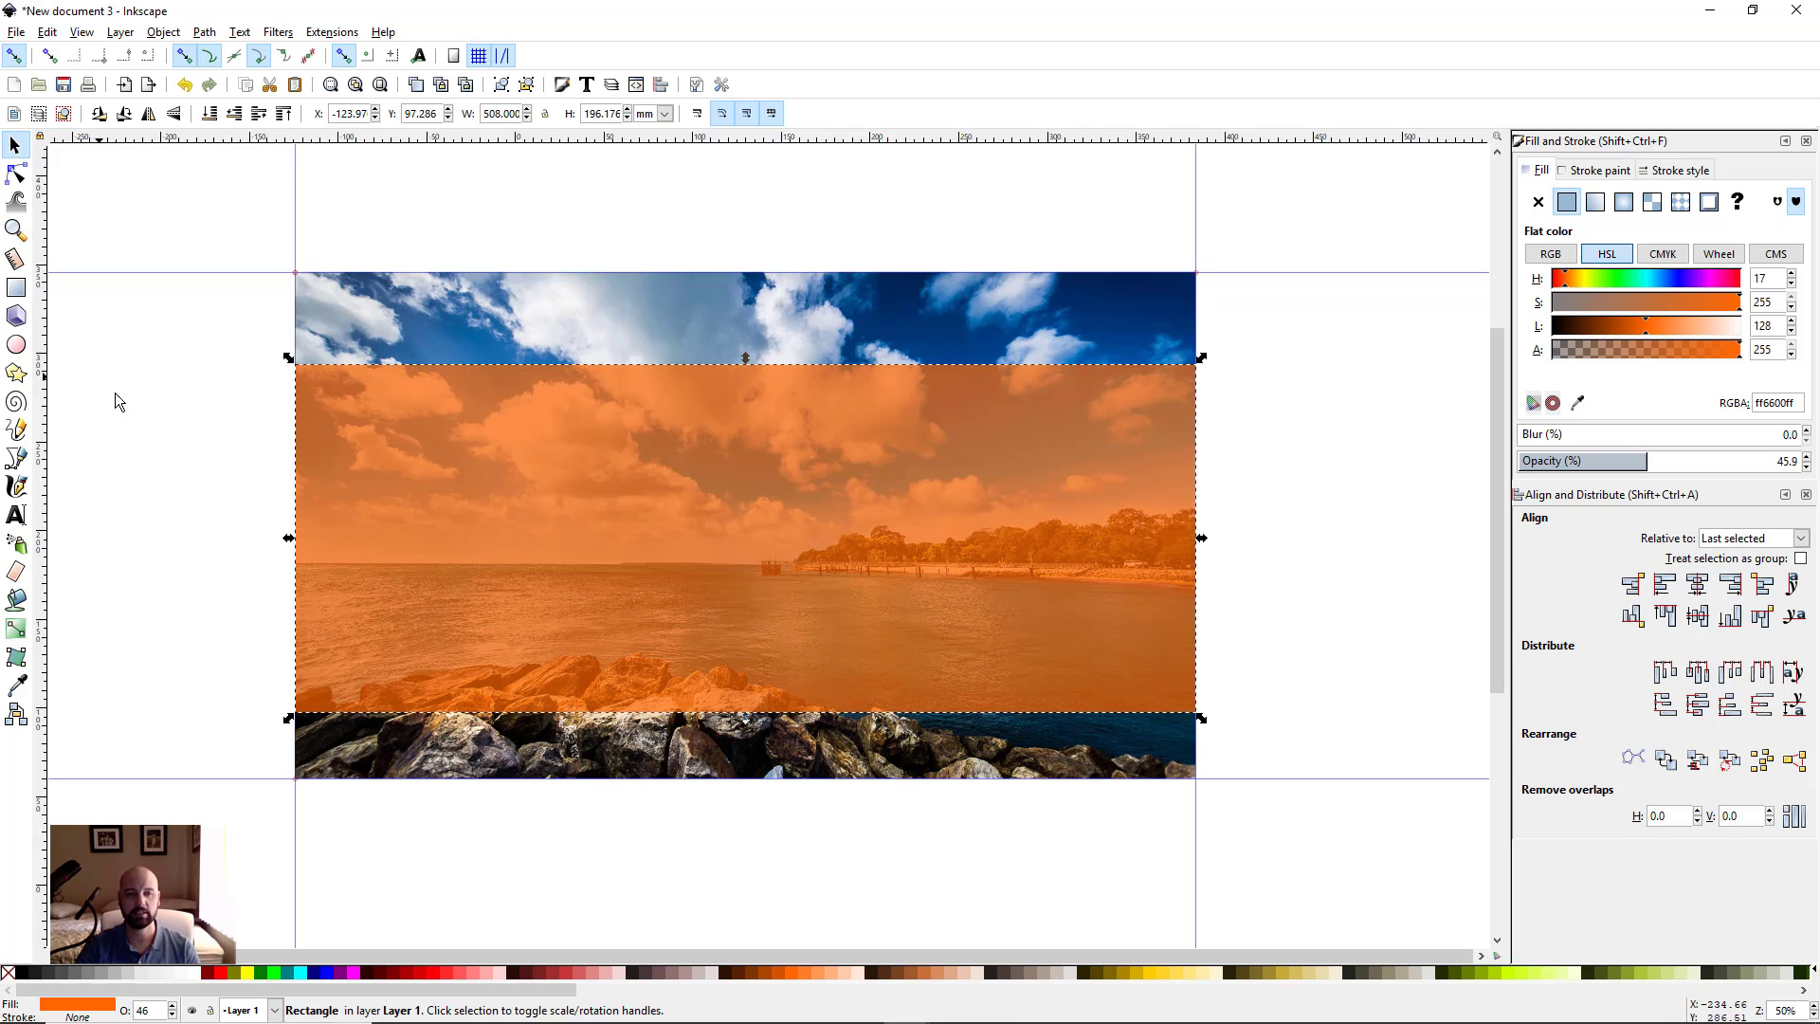
Draw a closed Bezier triangle from the rectangle's upper-left corner at 45° down to its lower edge, through its lower-left corner and back
click(161, 432)
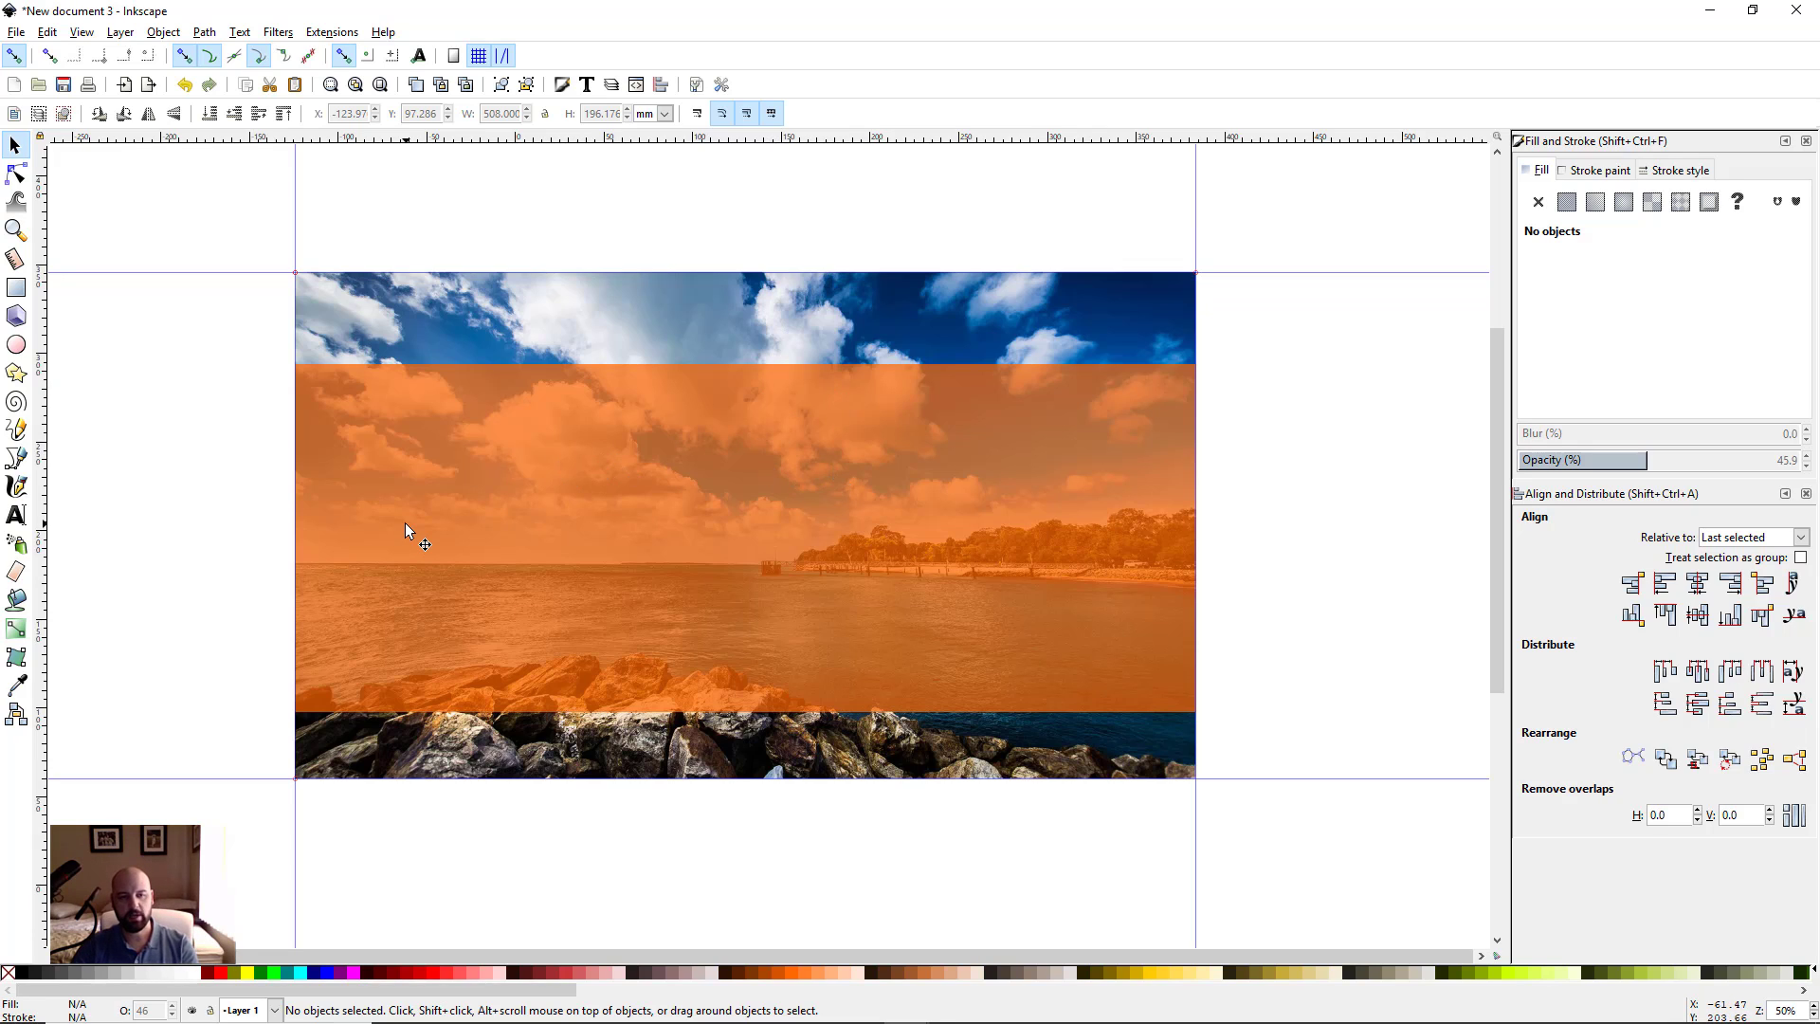
key(b)
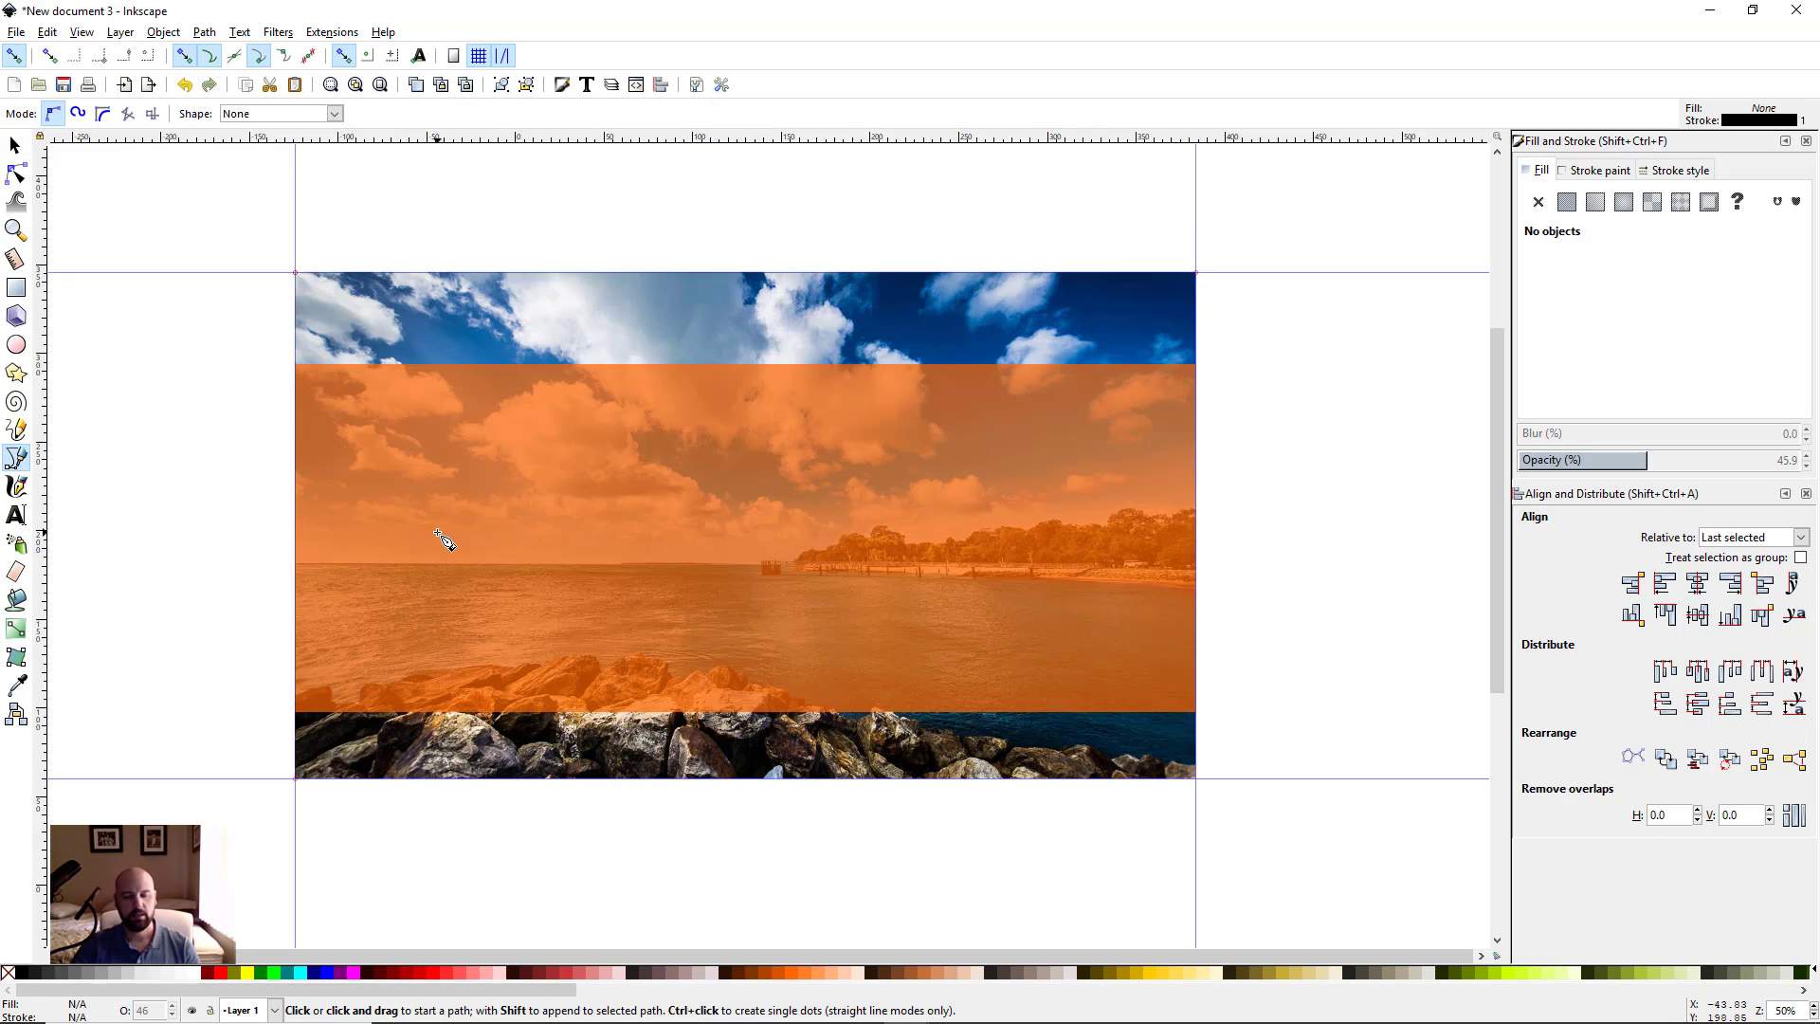
click(295, 366)
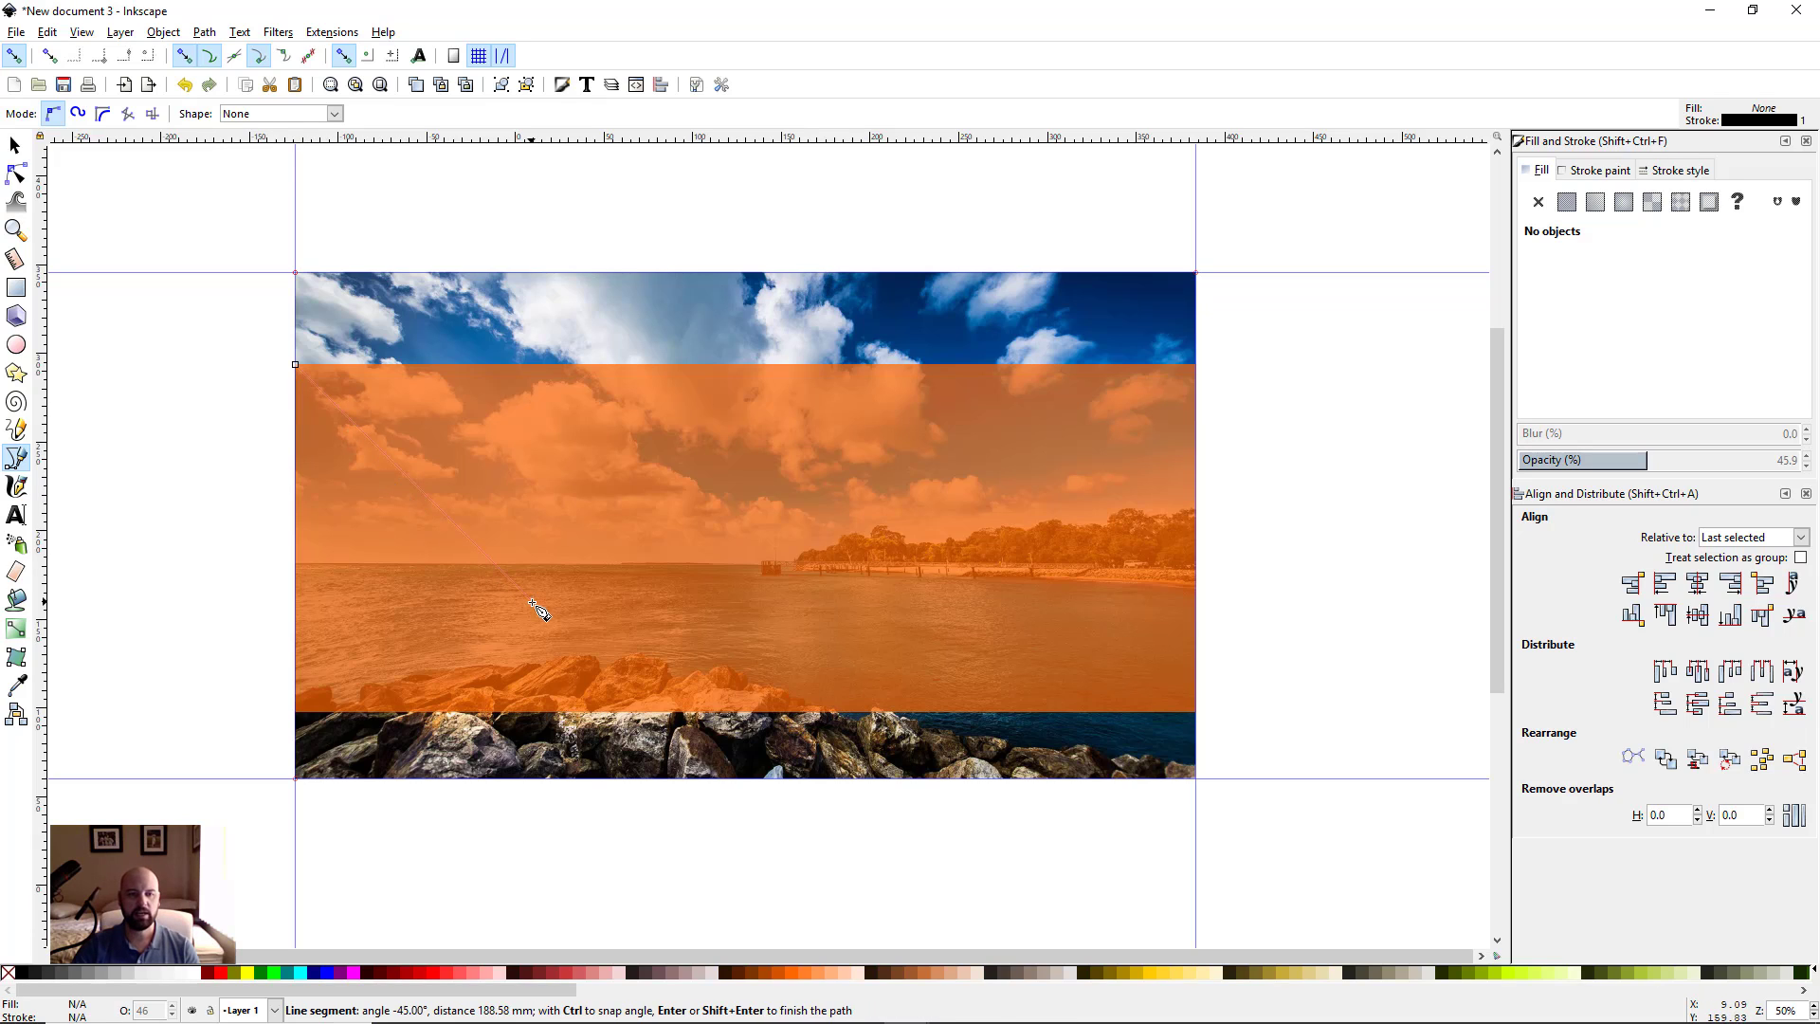
click(642, 712)
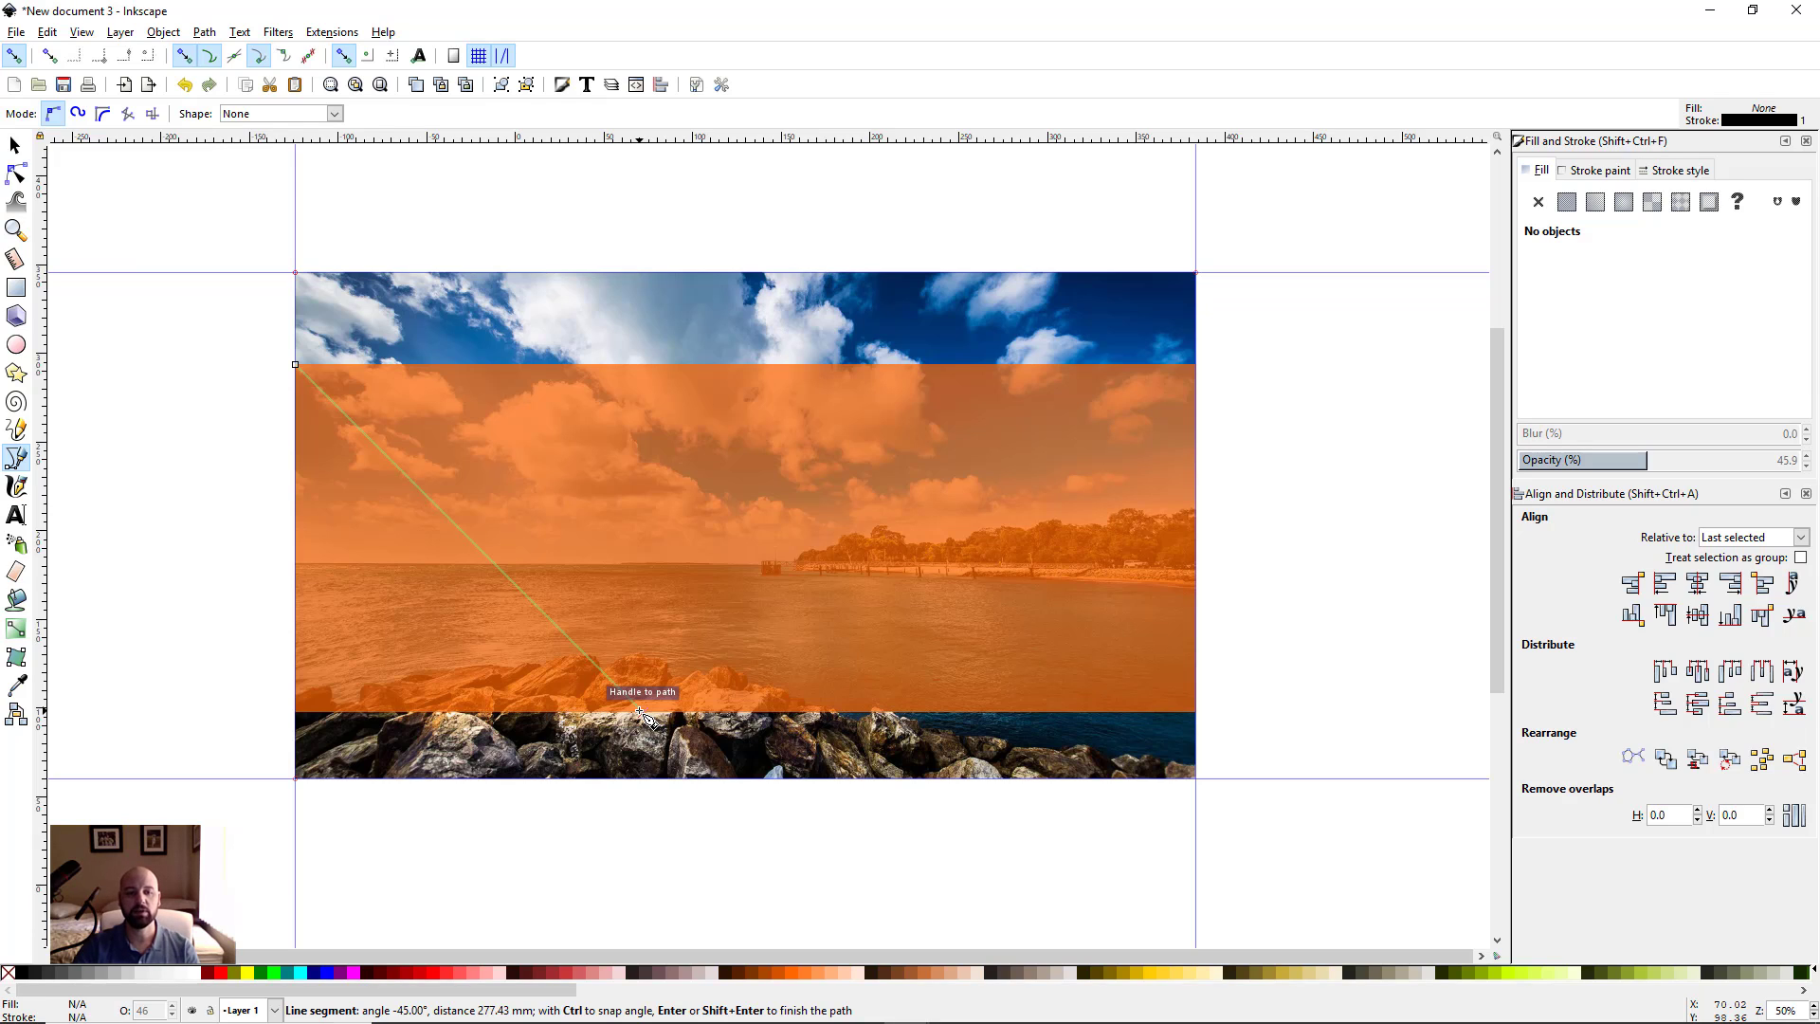
click(296, 712)
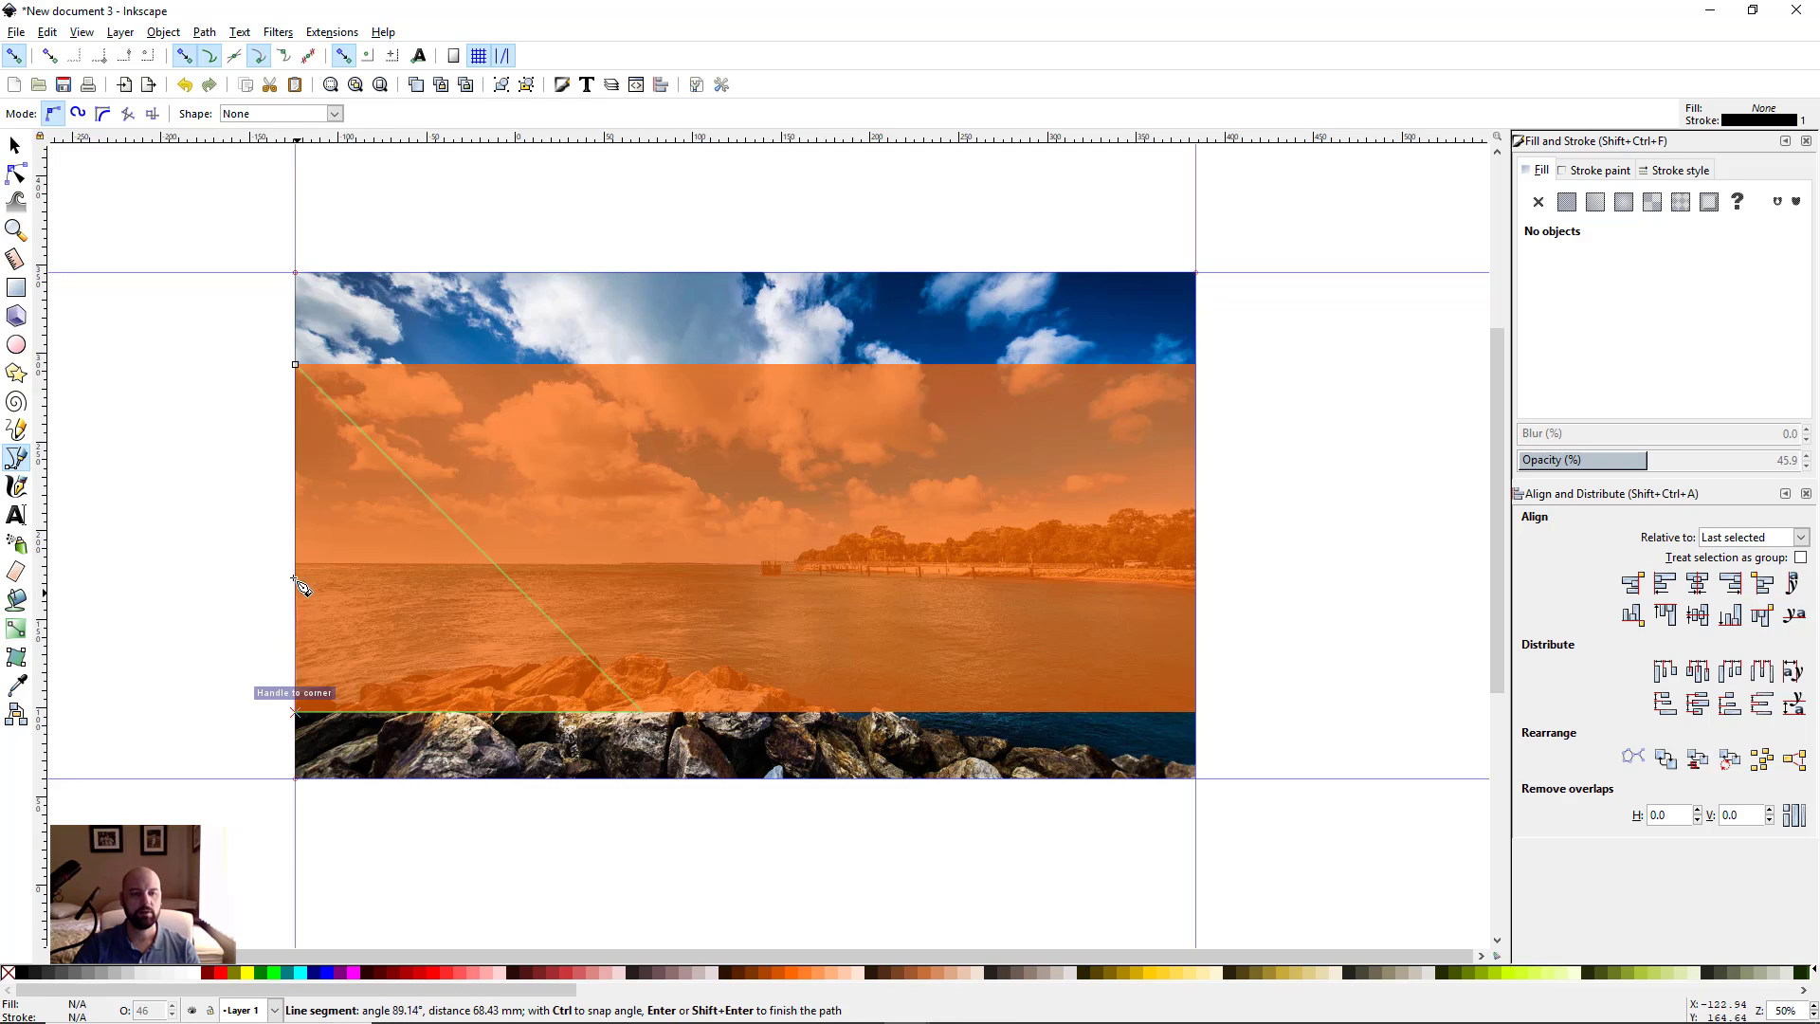
click(295, 365)
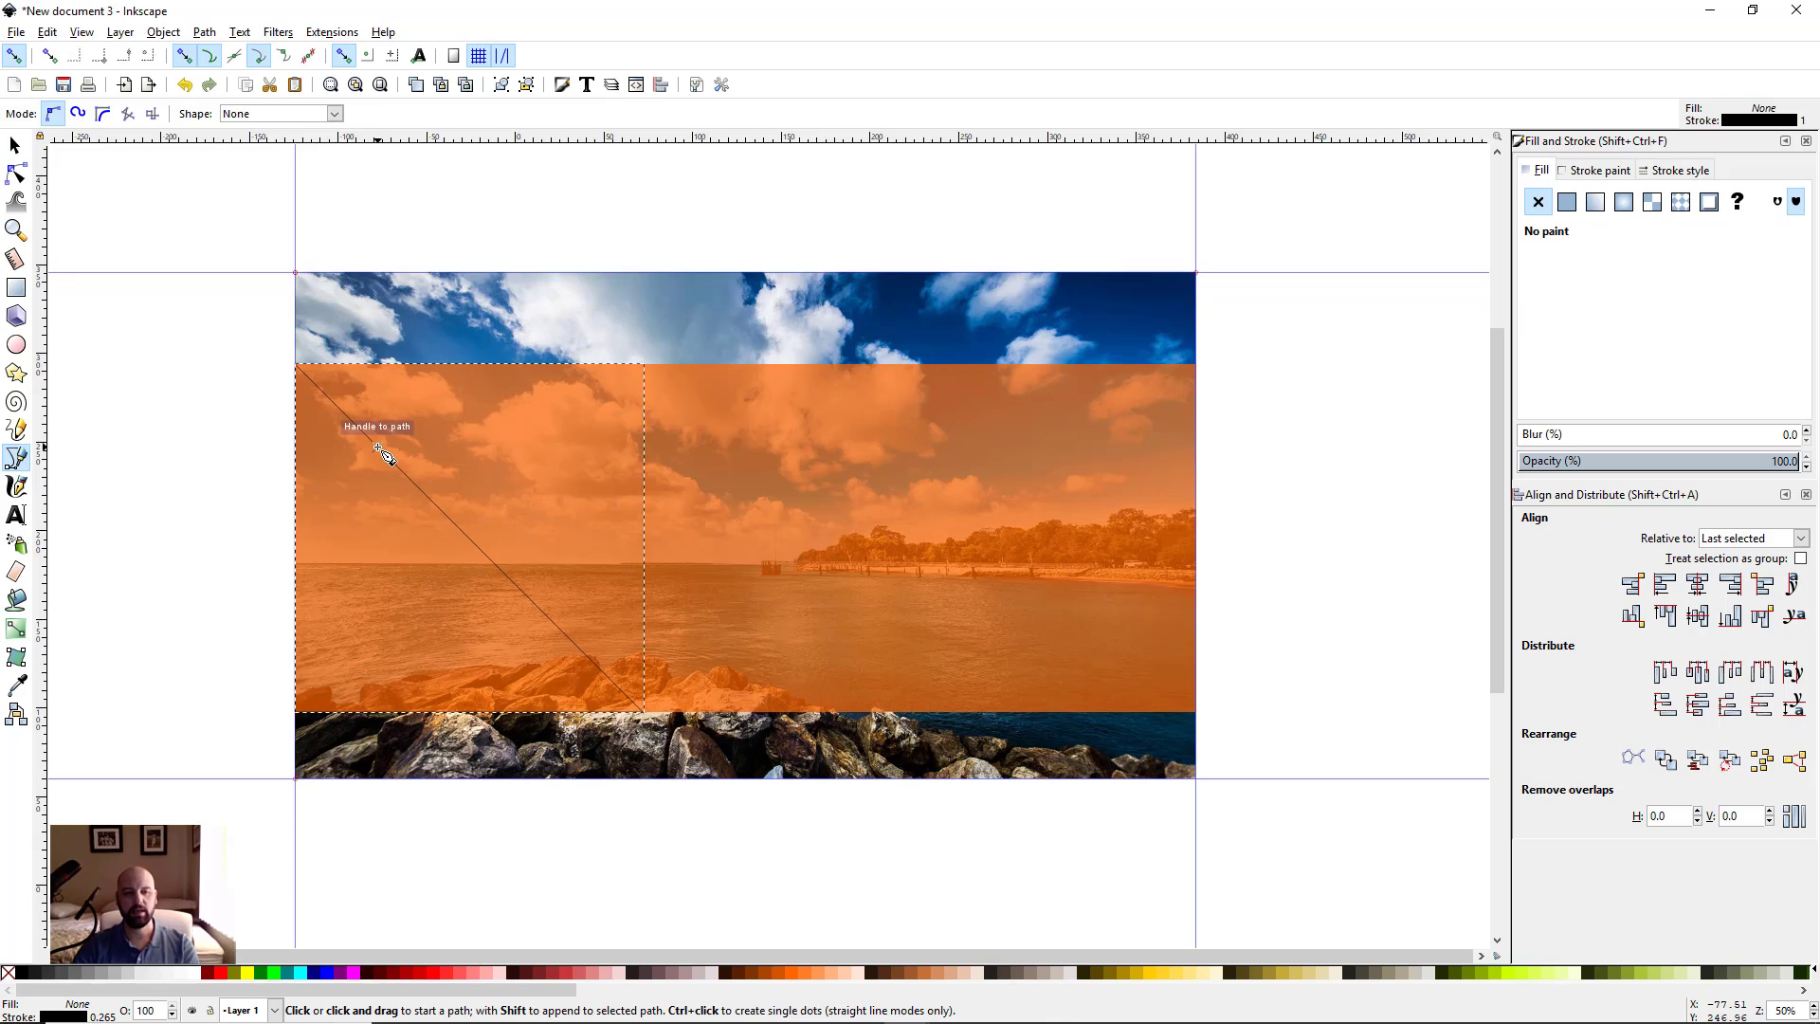
Subtract the triangle from the duplicated orange rectangle using the Difference path operation
key(s)
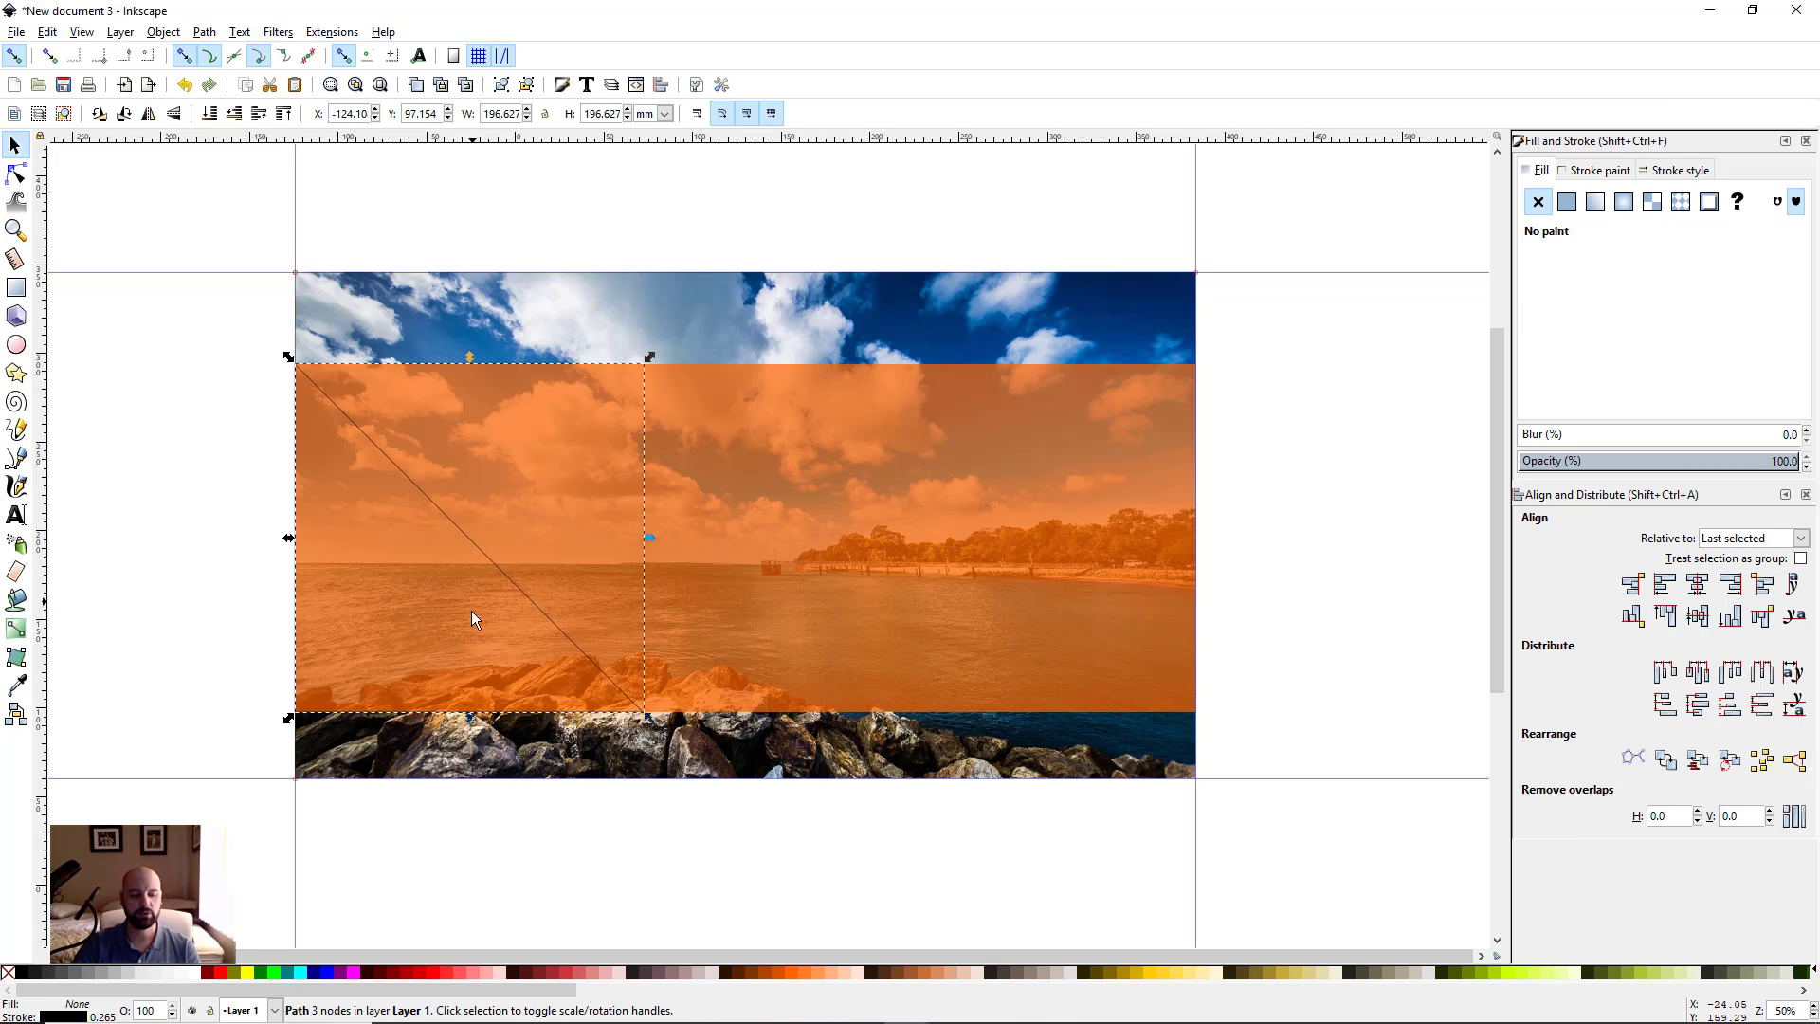
shift+click(846, 466)
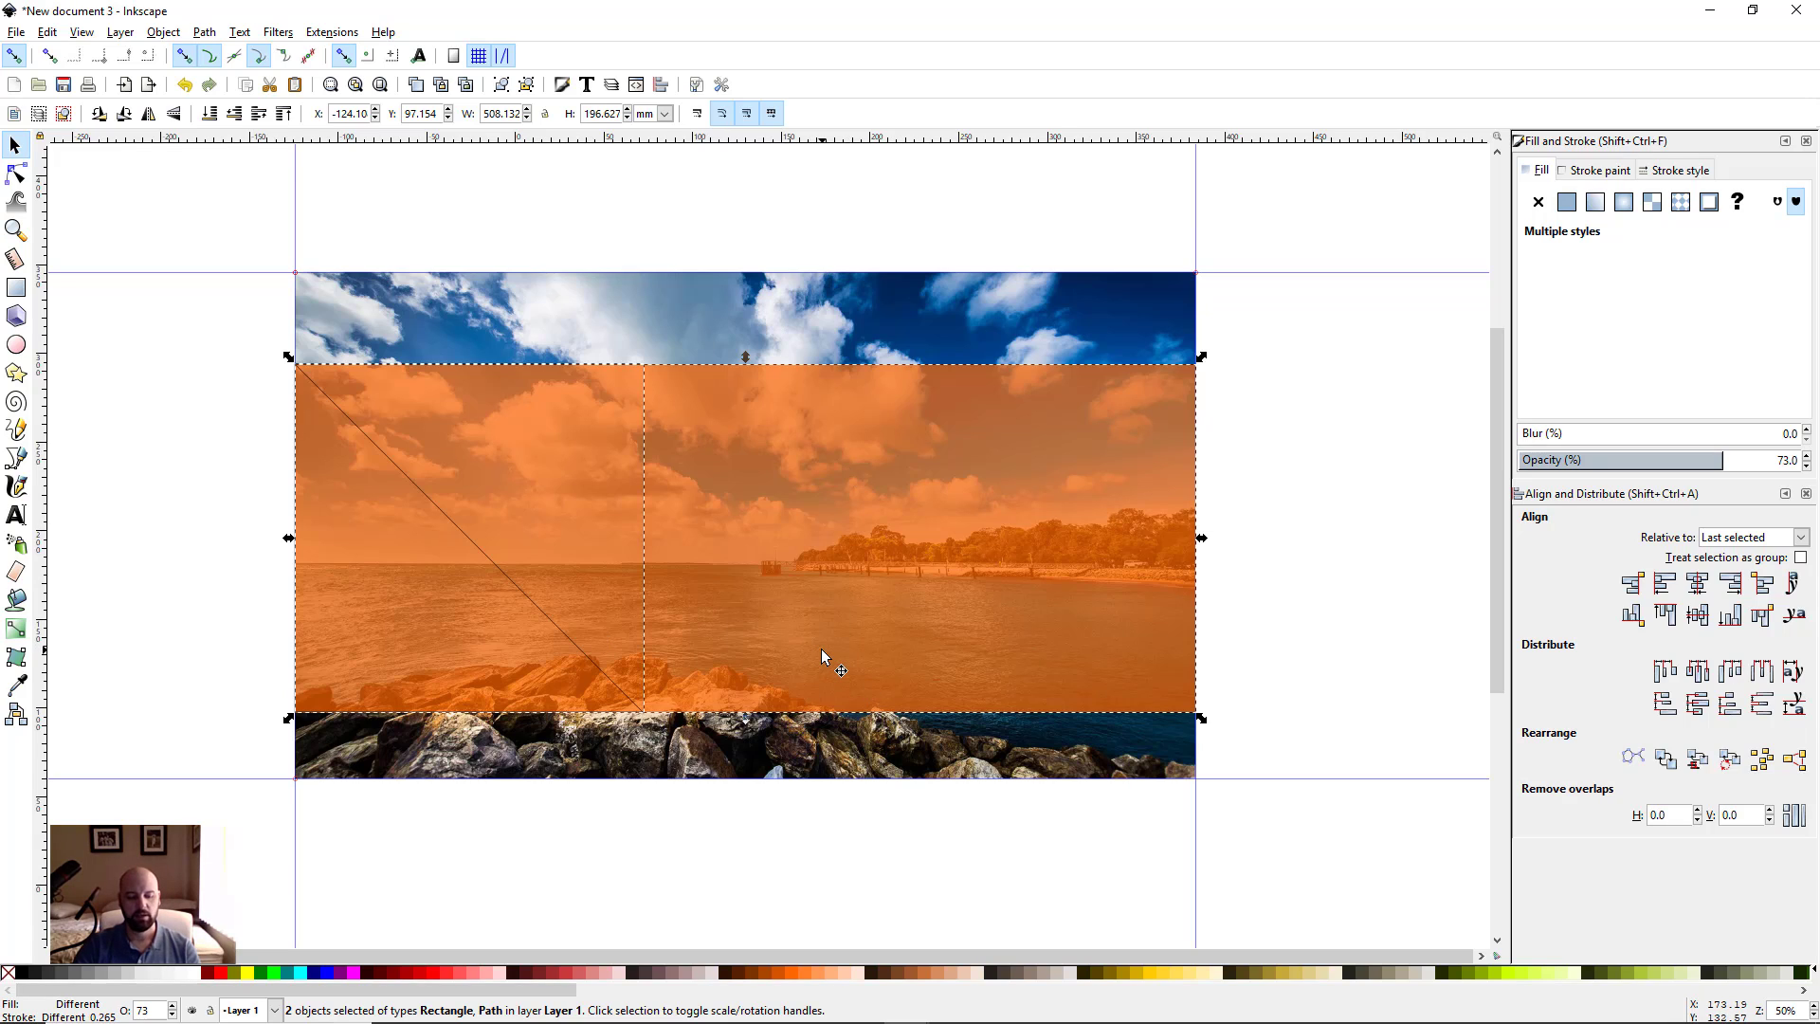
key(ctrl)
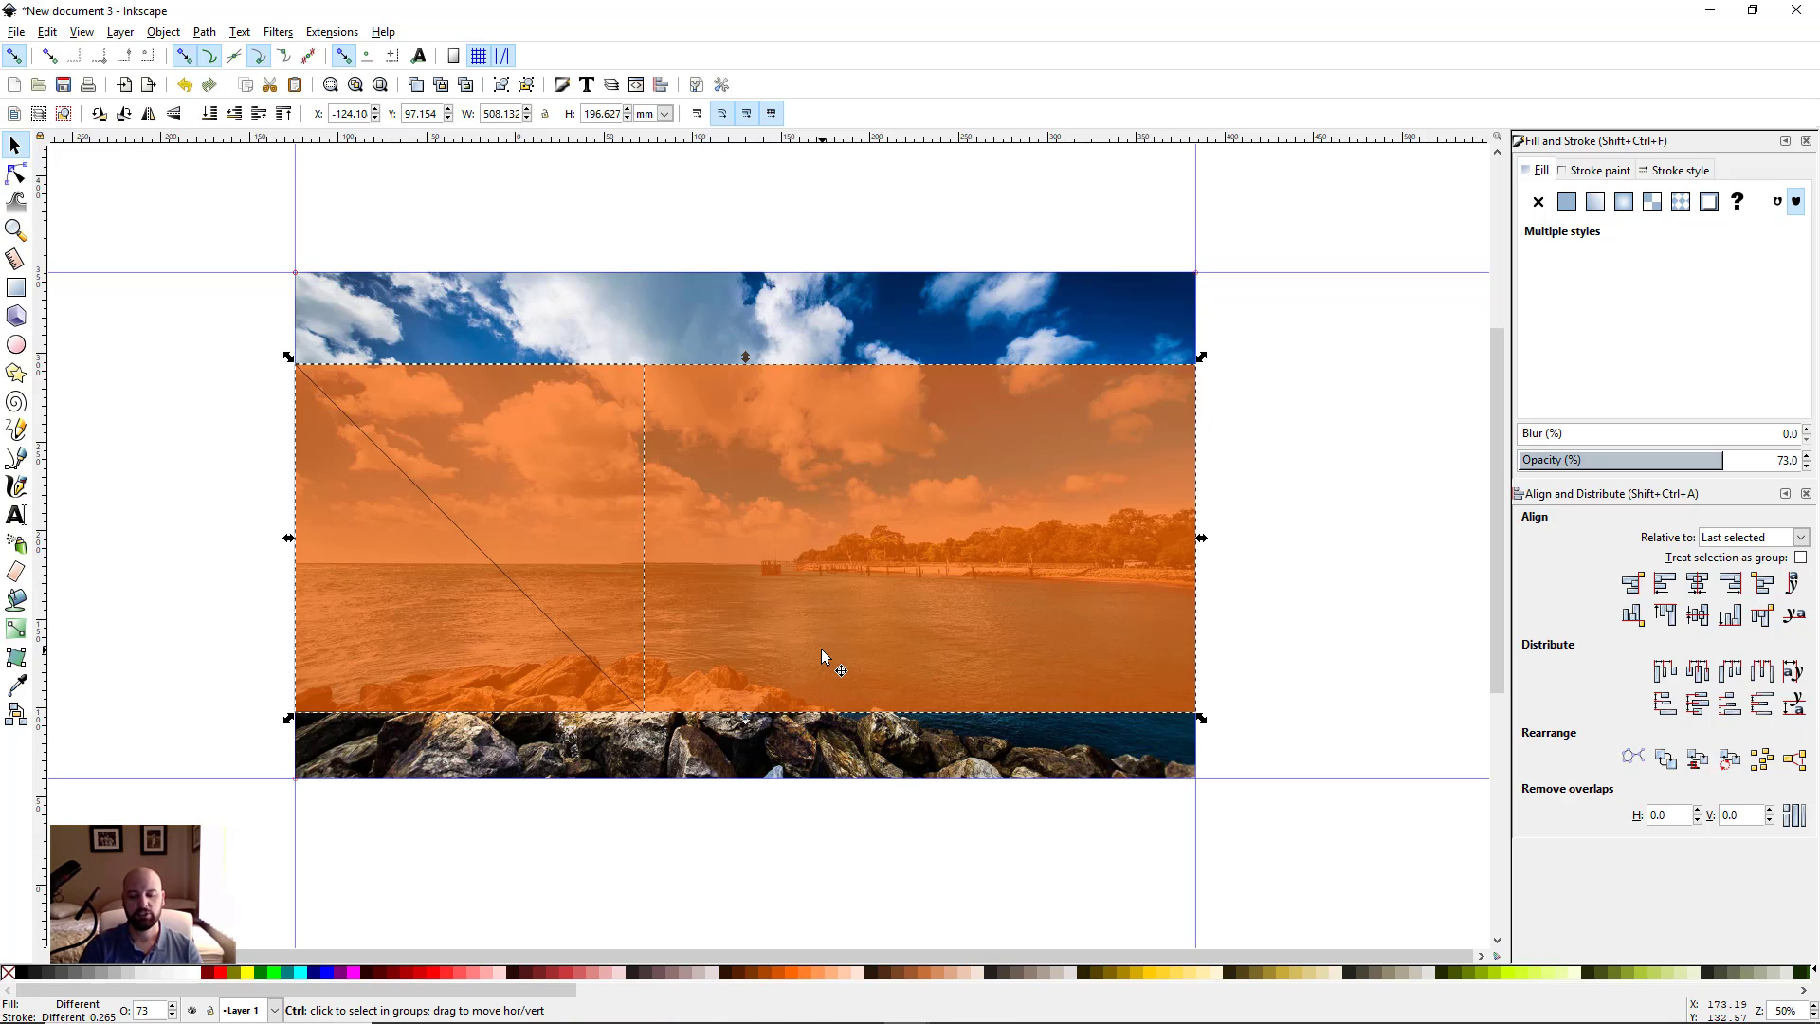
key(shift)
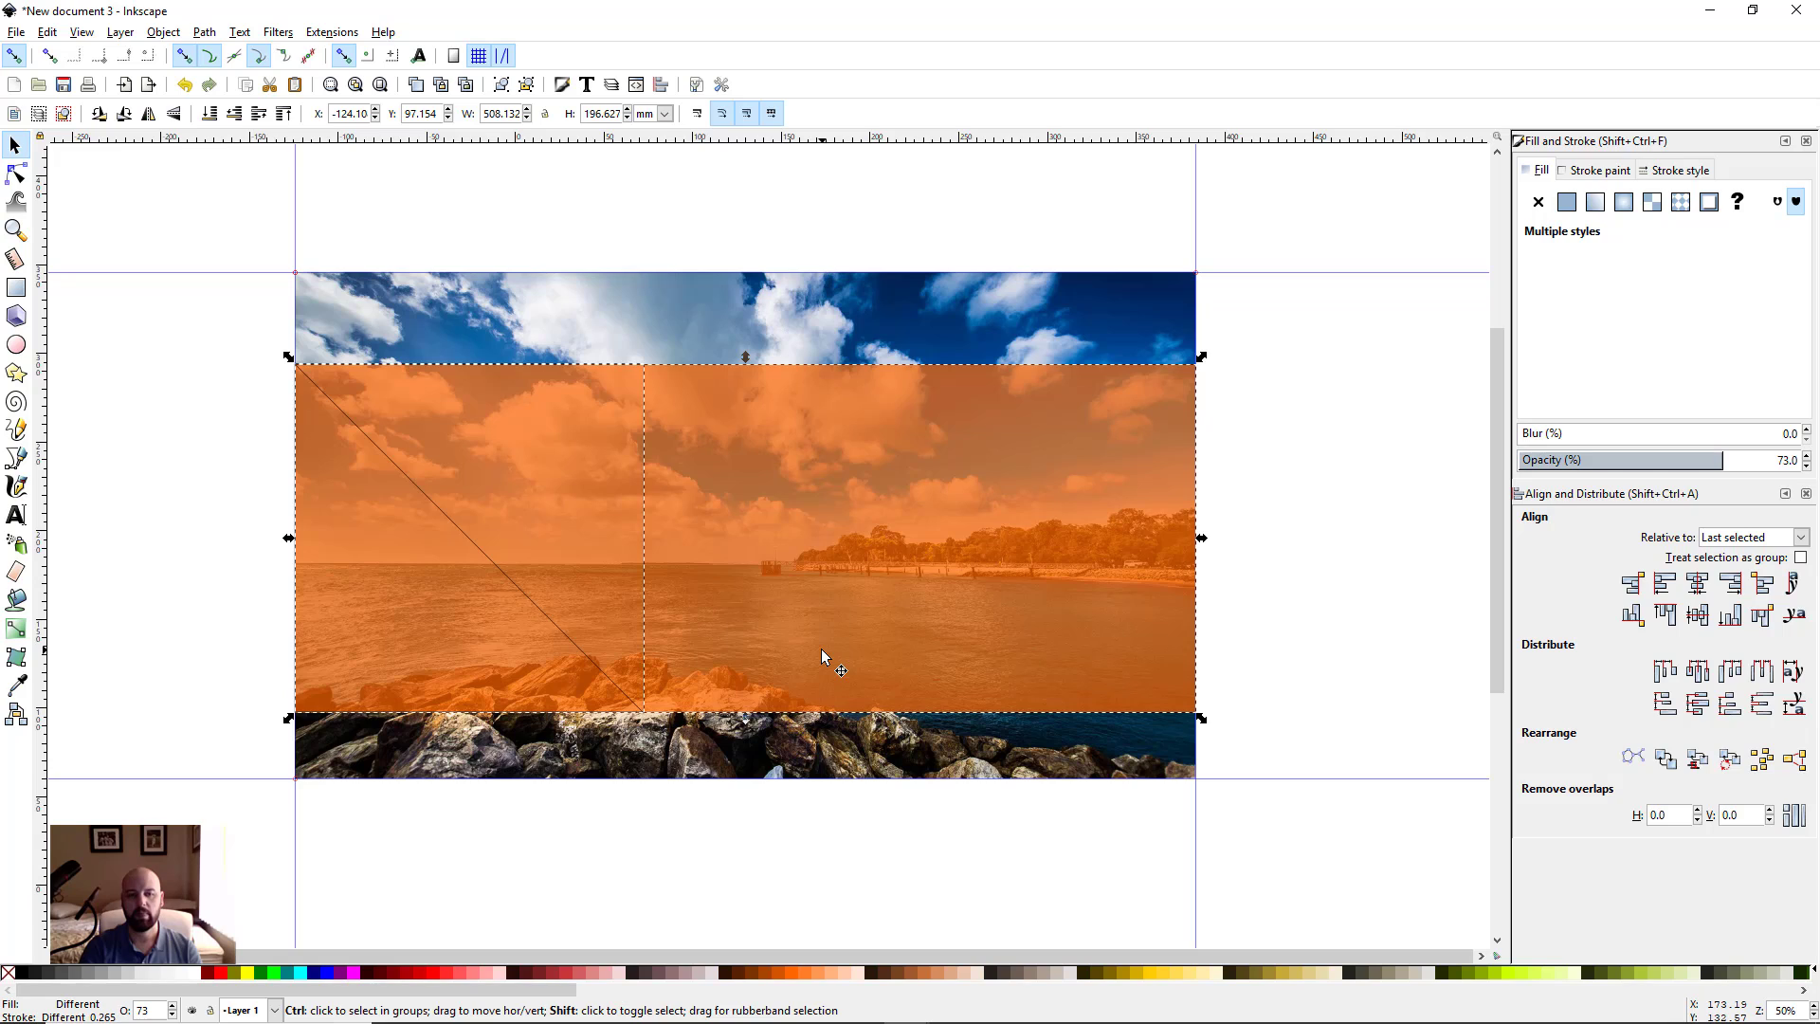
key(ctrl+minus)
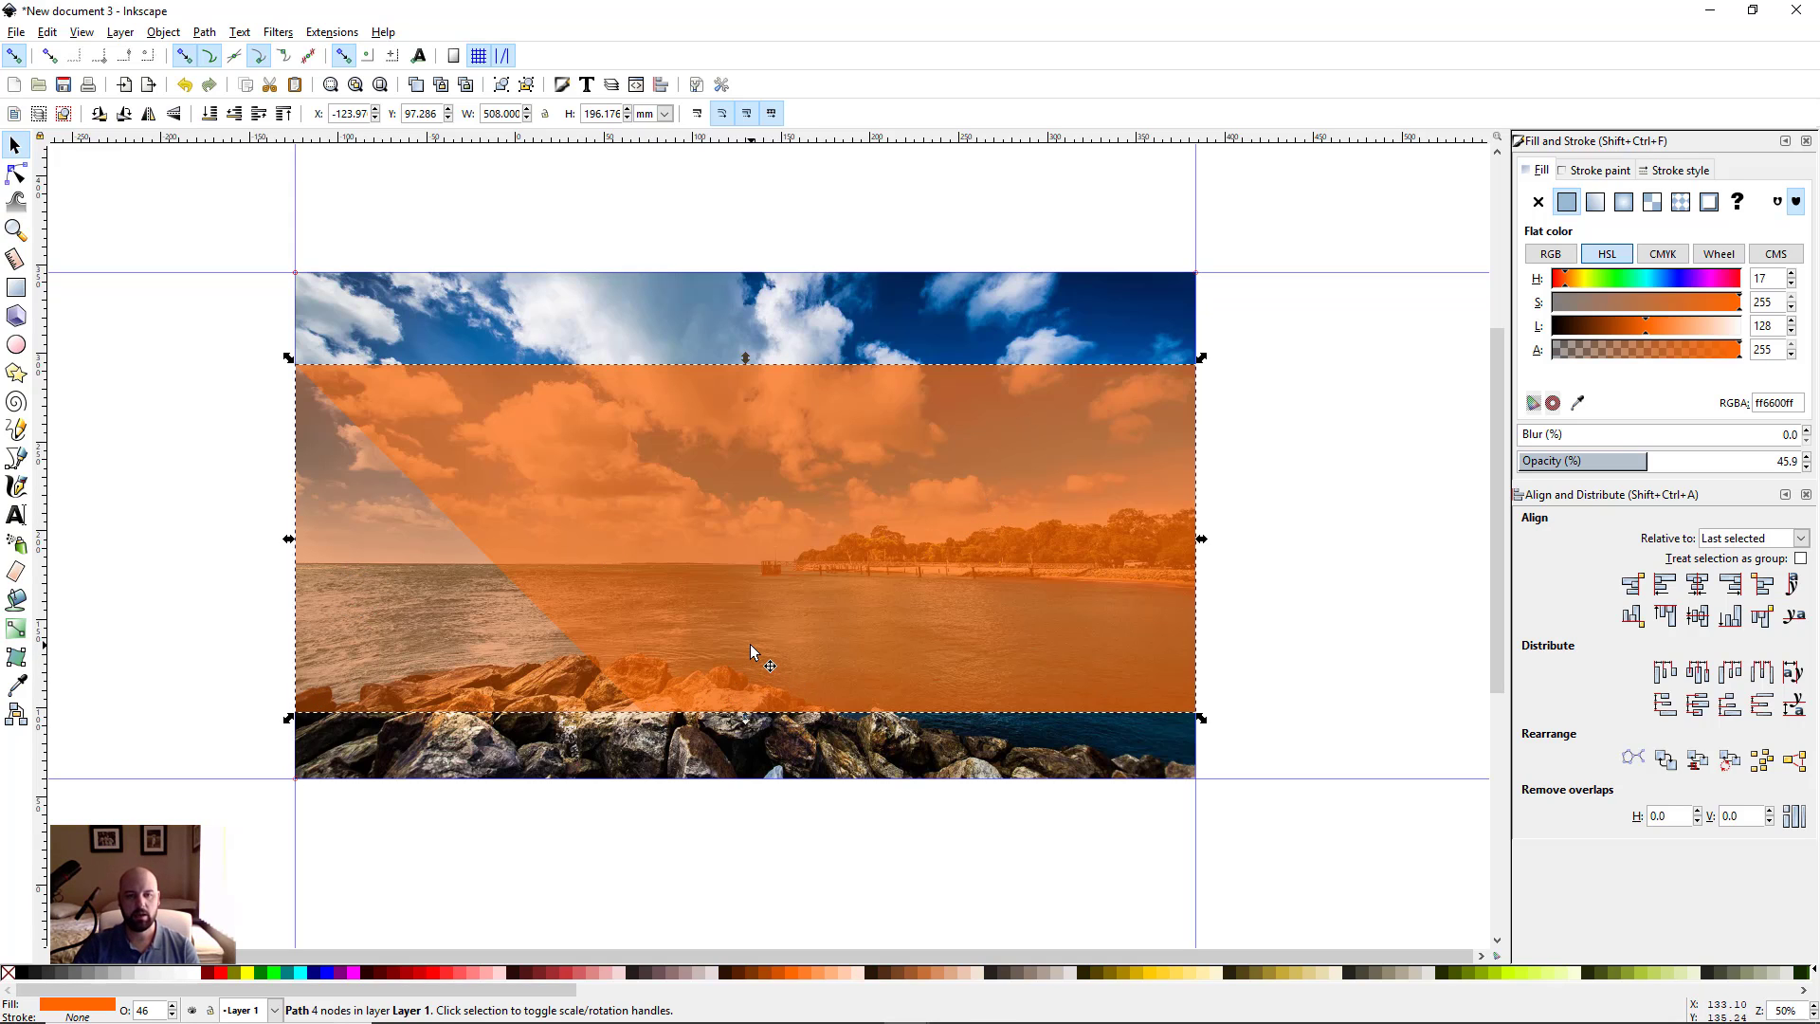
Draw a closed rectangular Bezier path about 261 by 196 mm over the orange band, from just short of its middle to its right end
key(b)
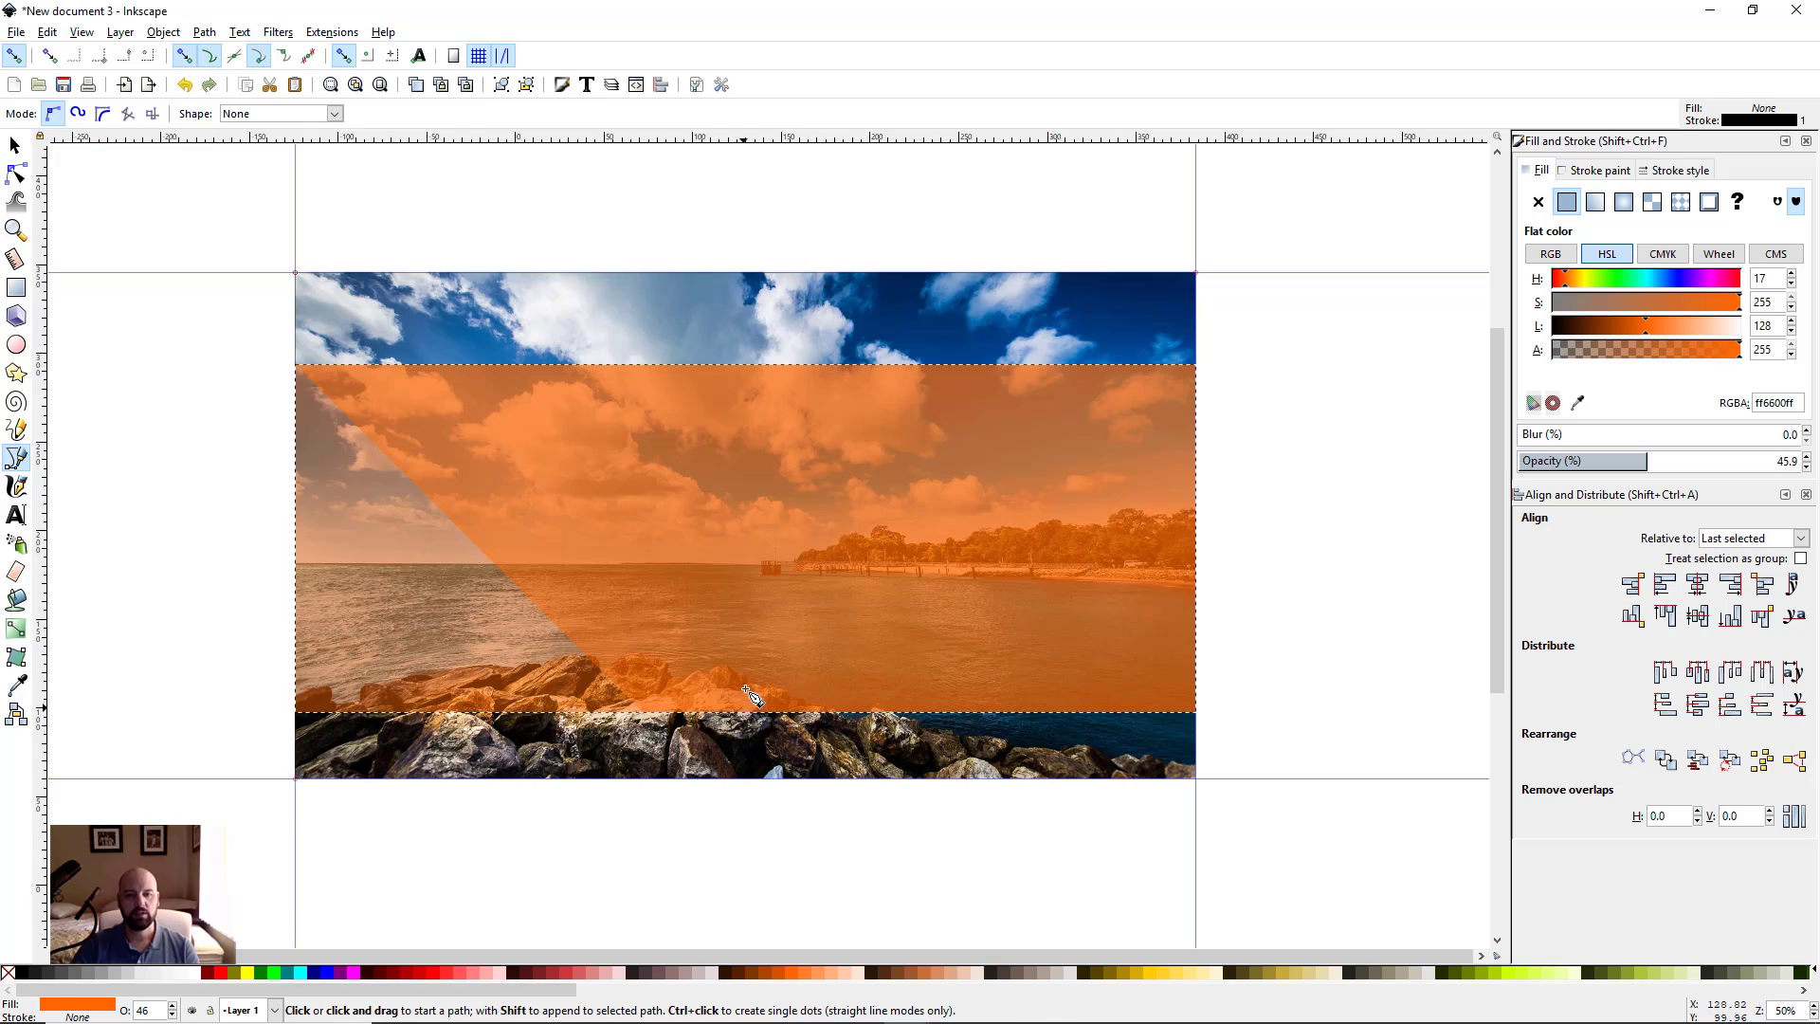
click(735, 367)
key(Escape)
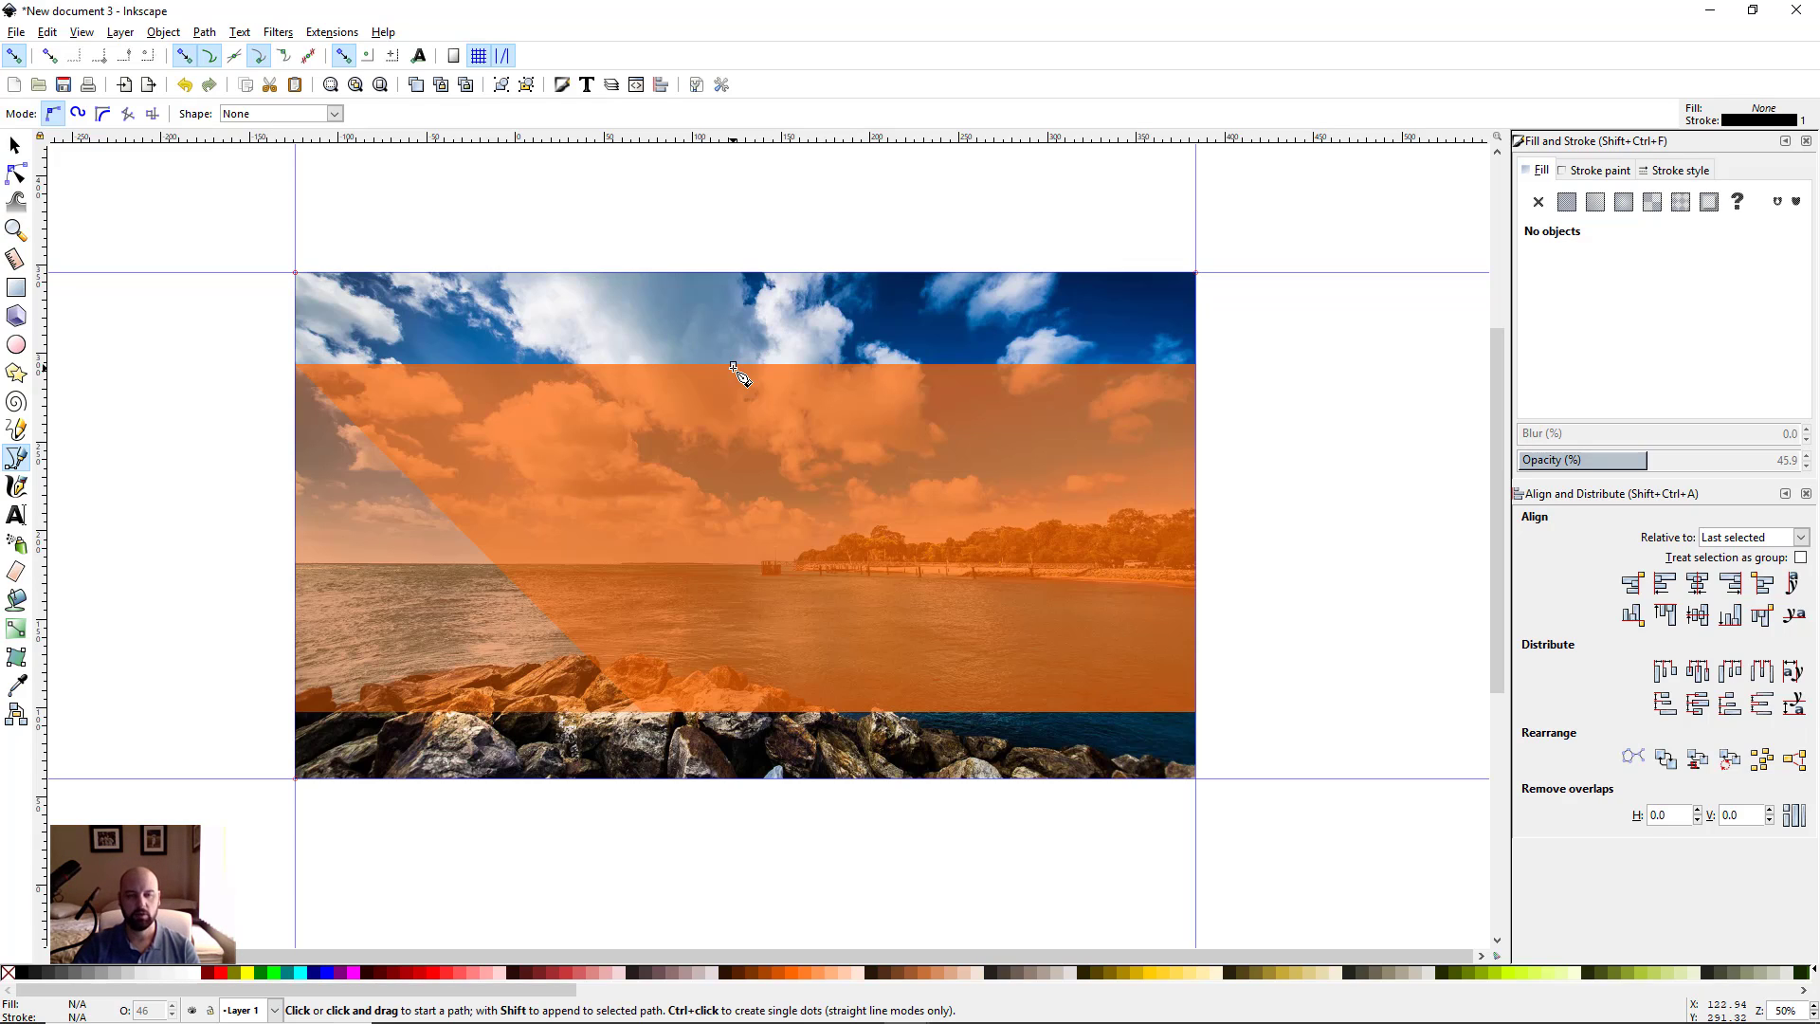
click(734, 365)
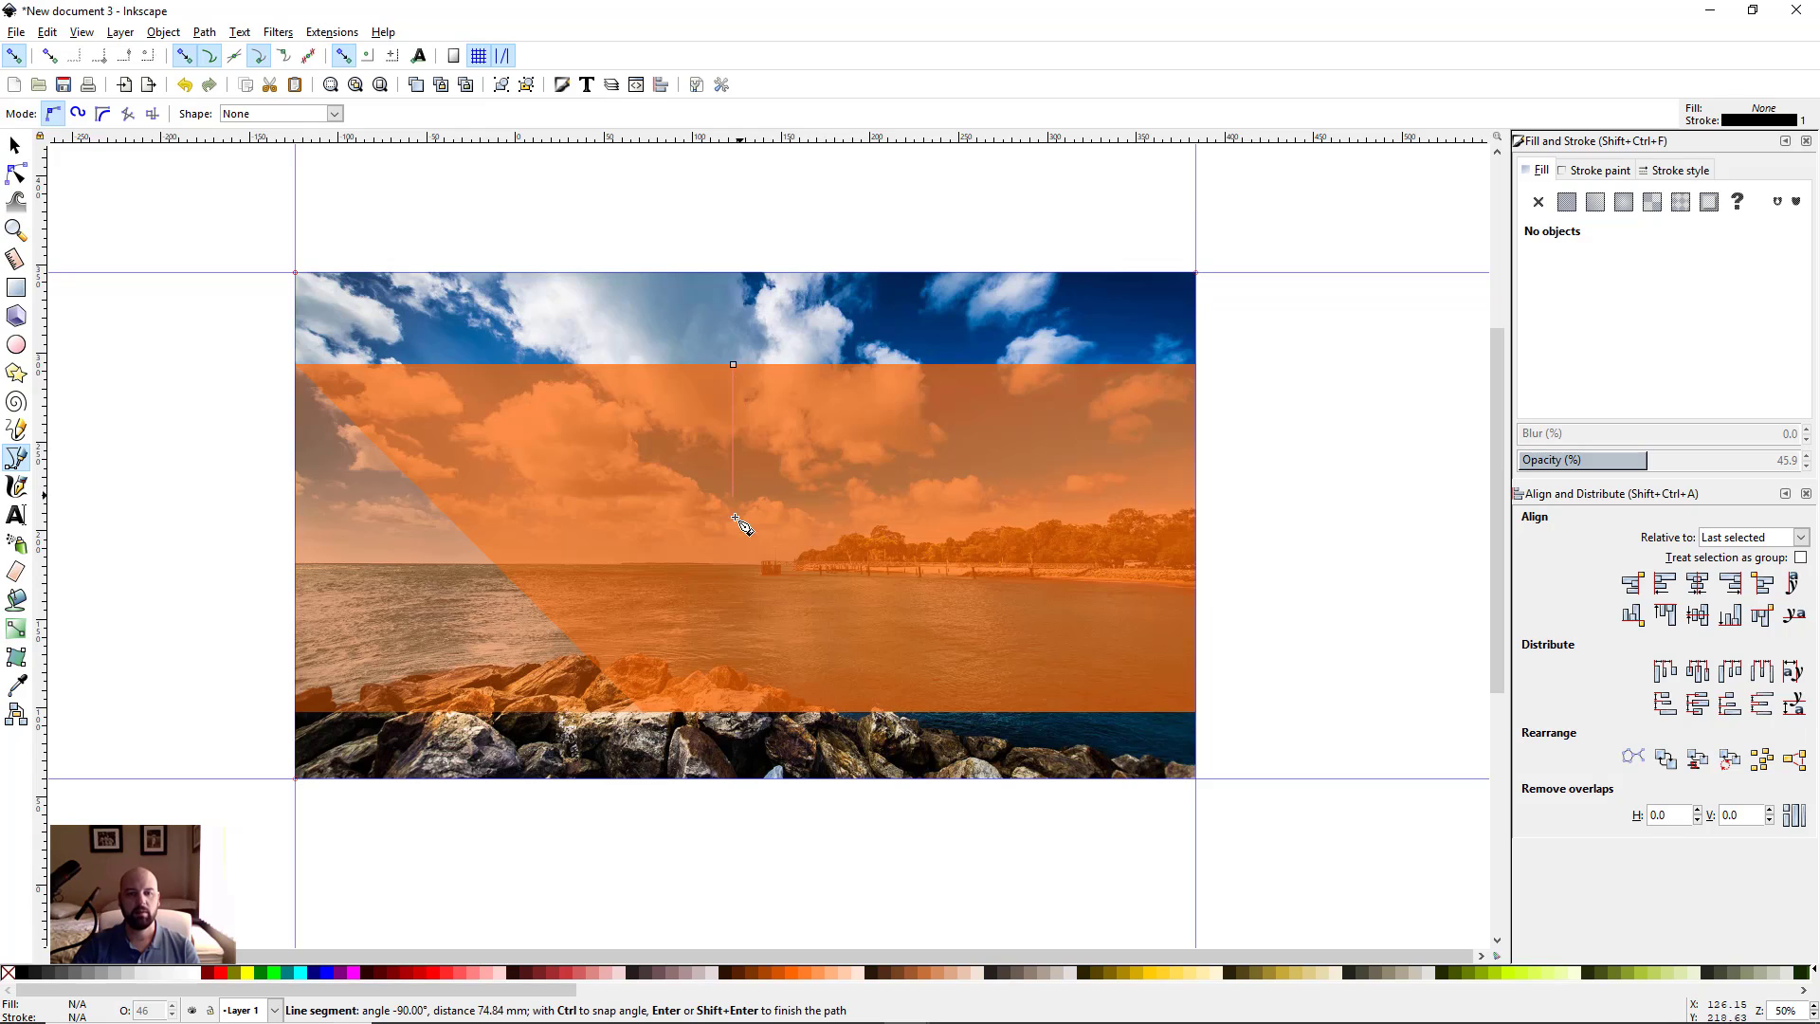
click(738, 714)
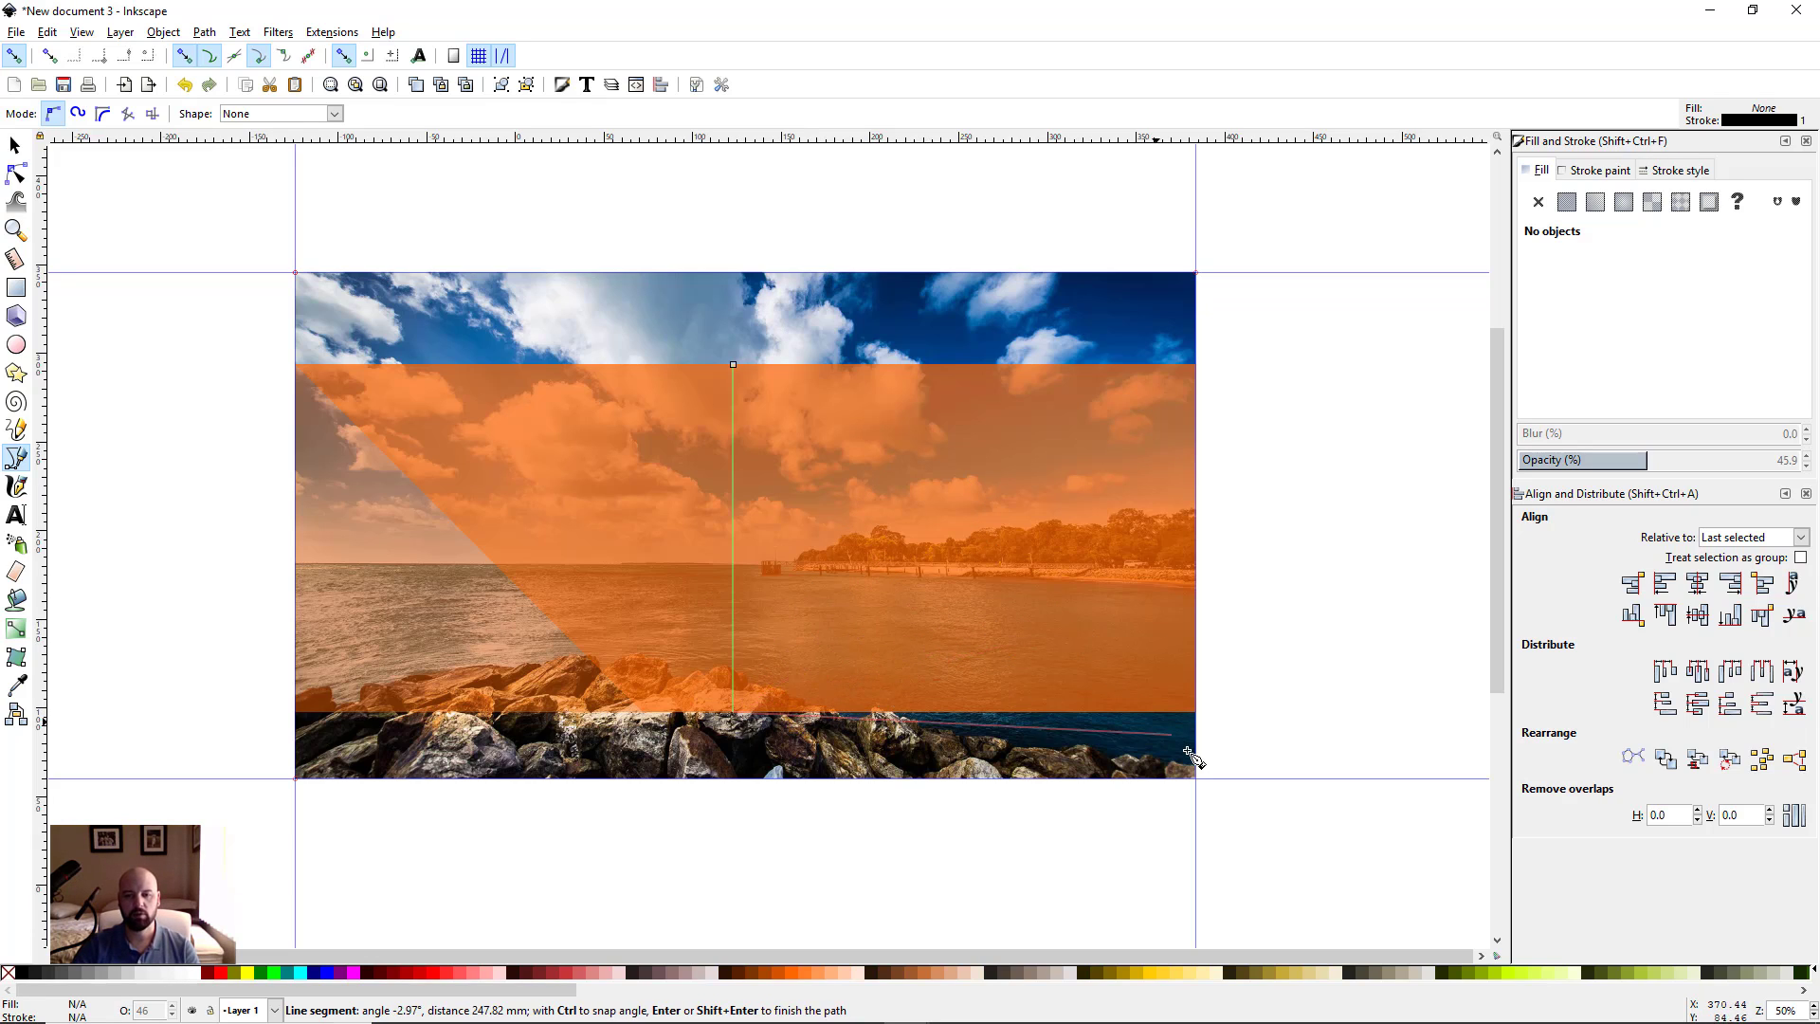
click(1194, 716)
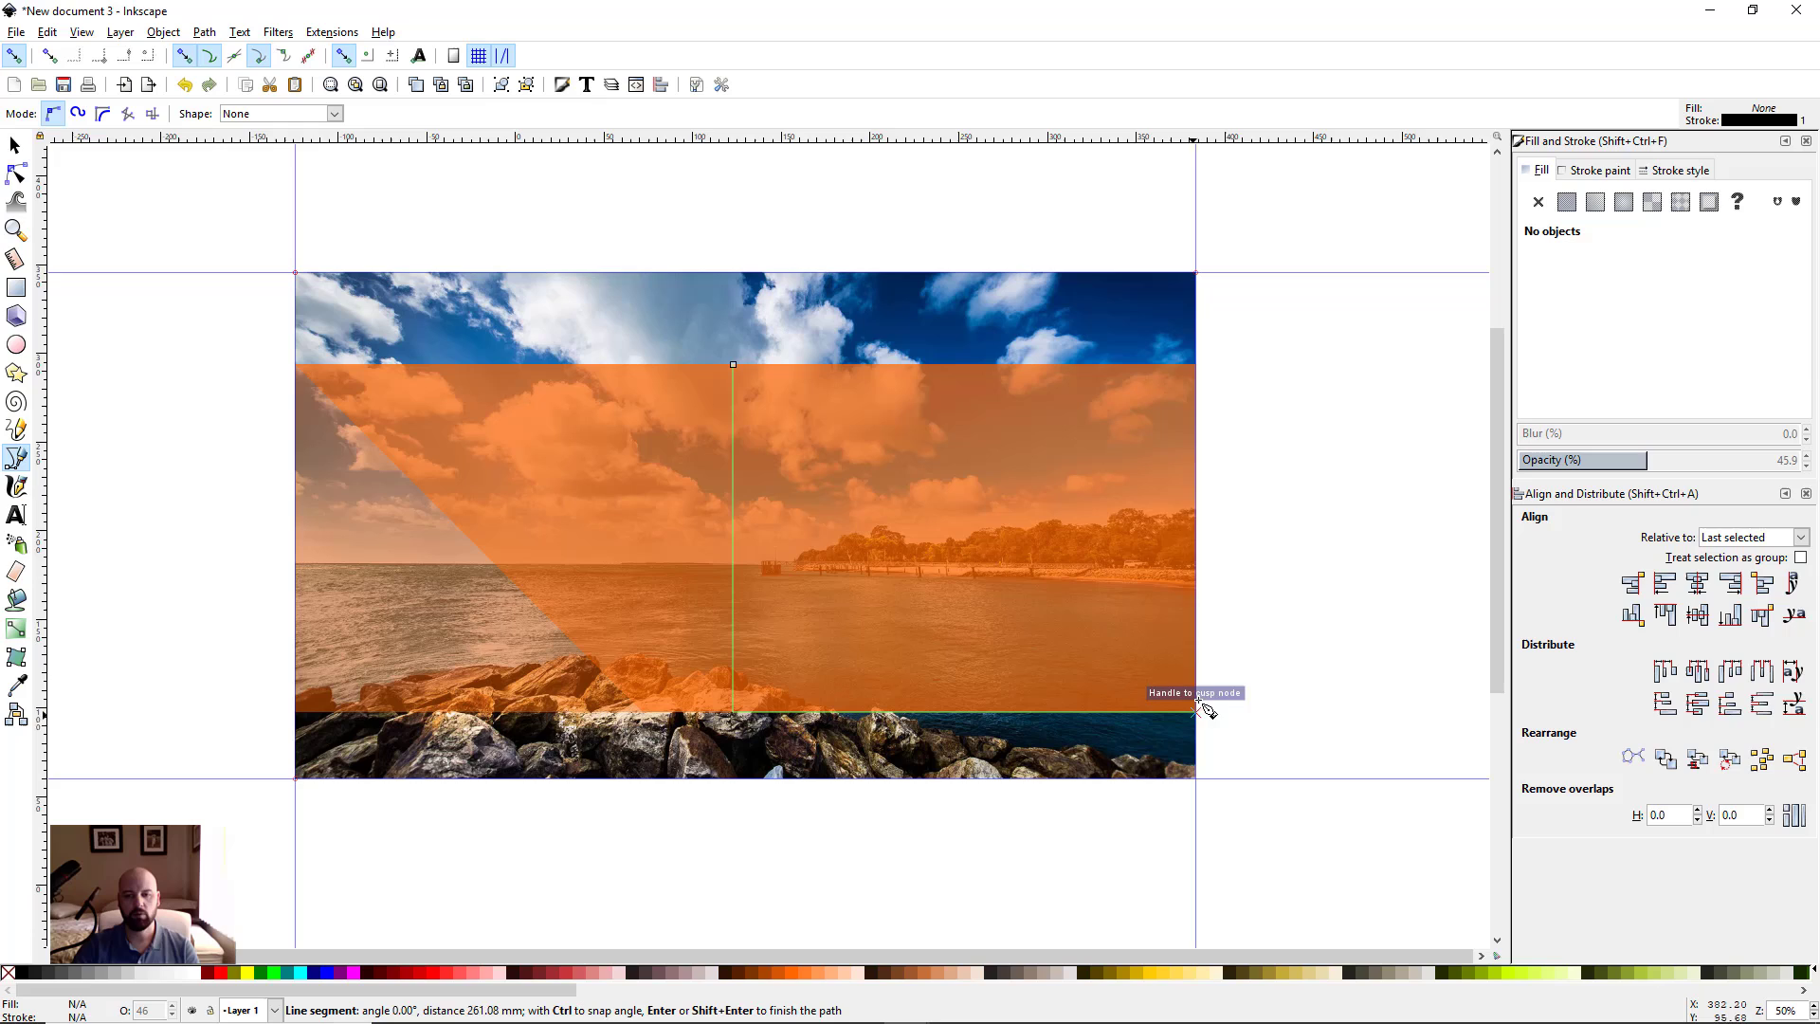
click(1196, 365)
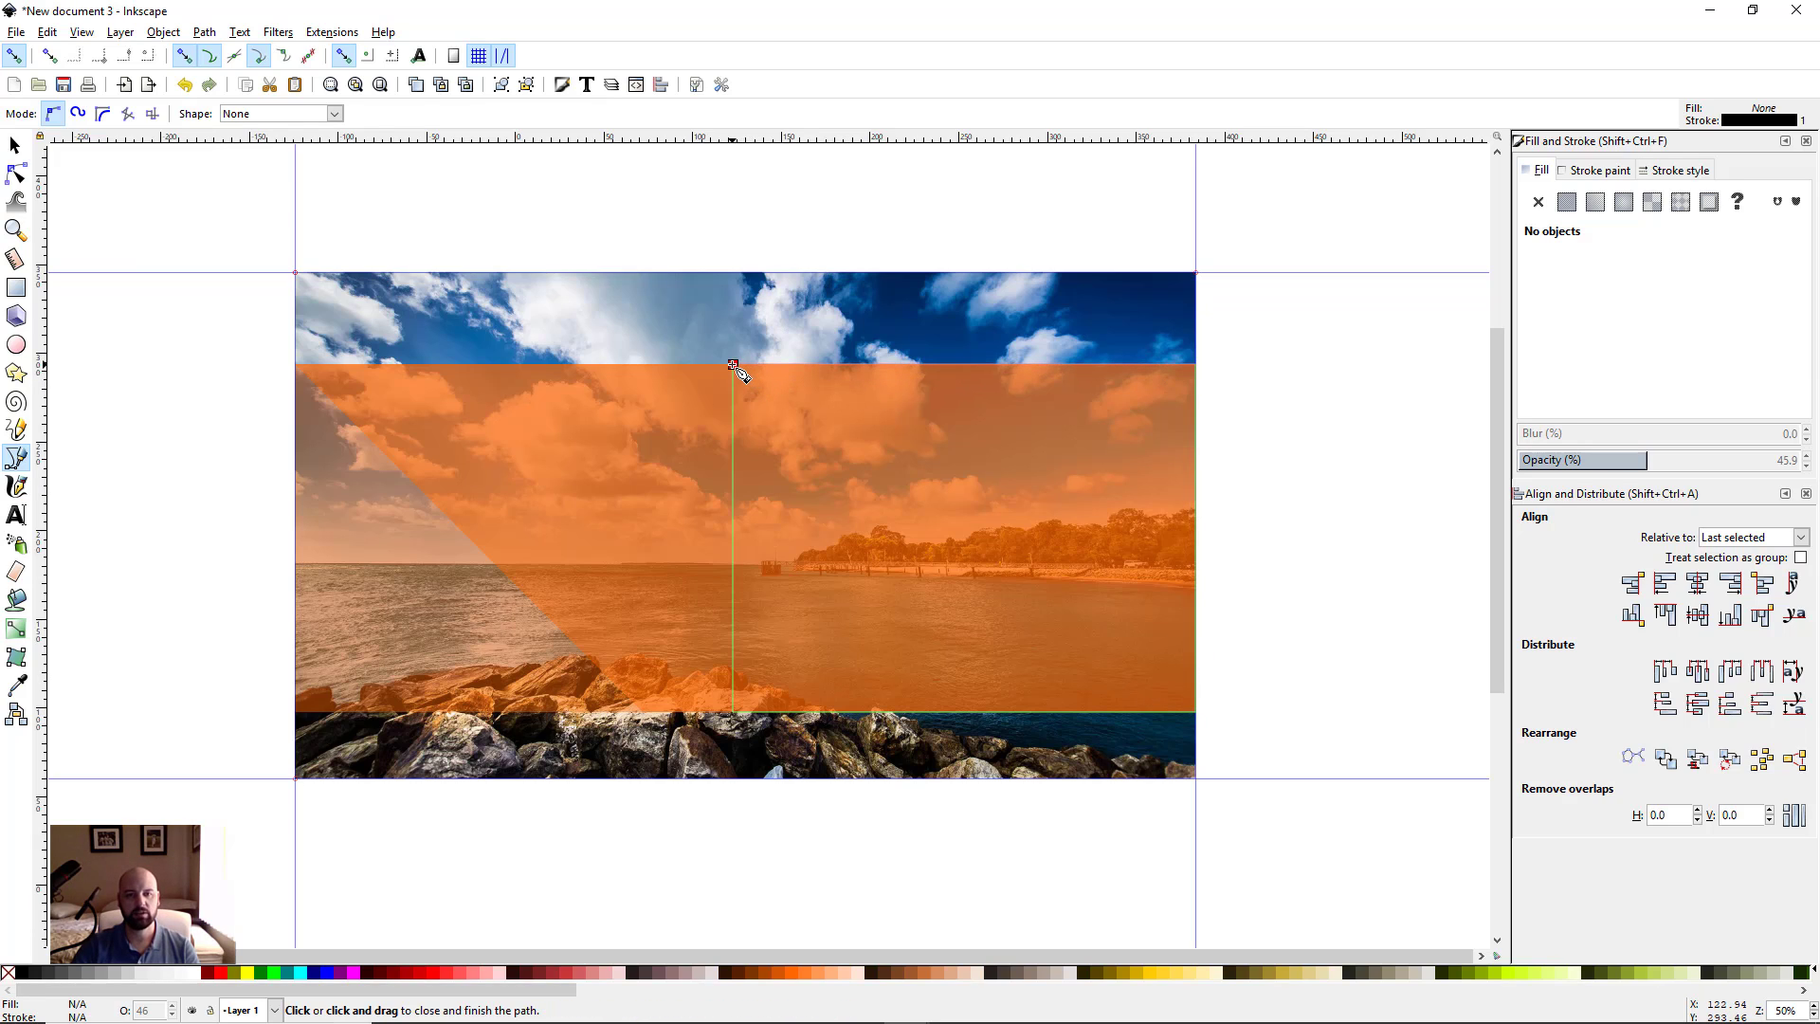
click(734, 366)
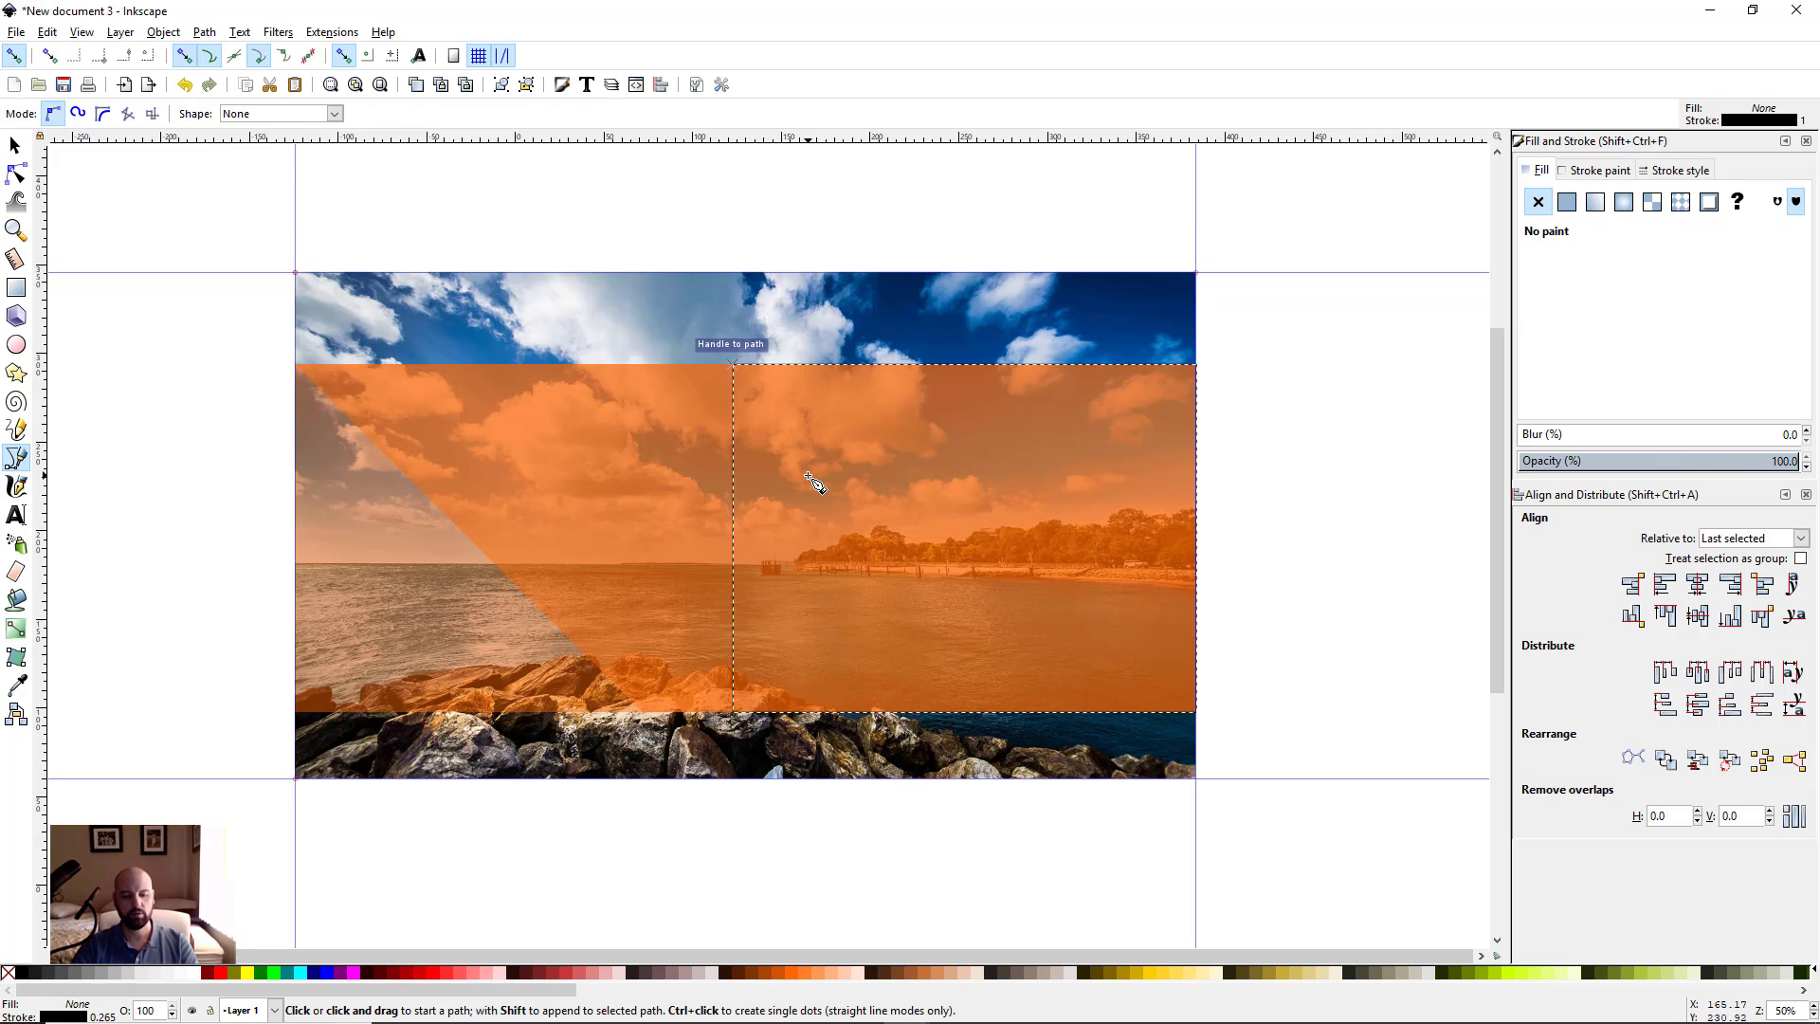
Subtract the new rectangular path from the upper orange shape using the Difference path operation
key(s)
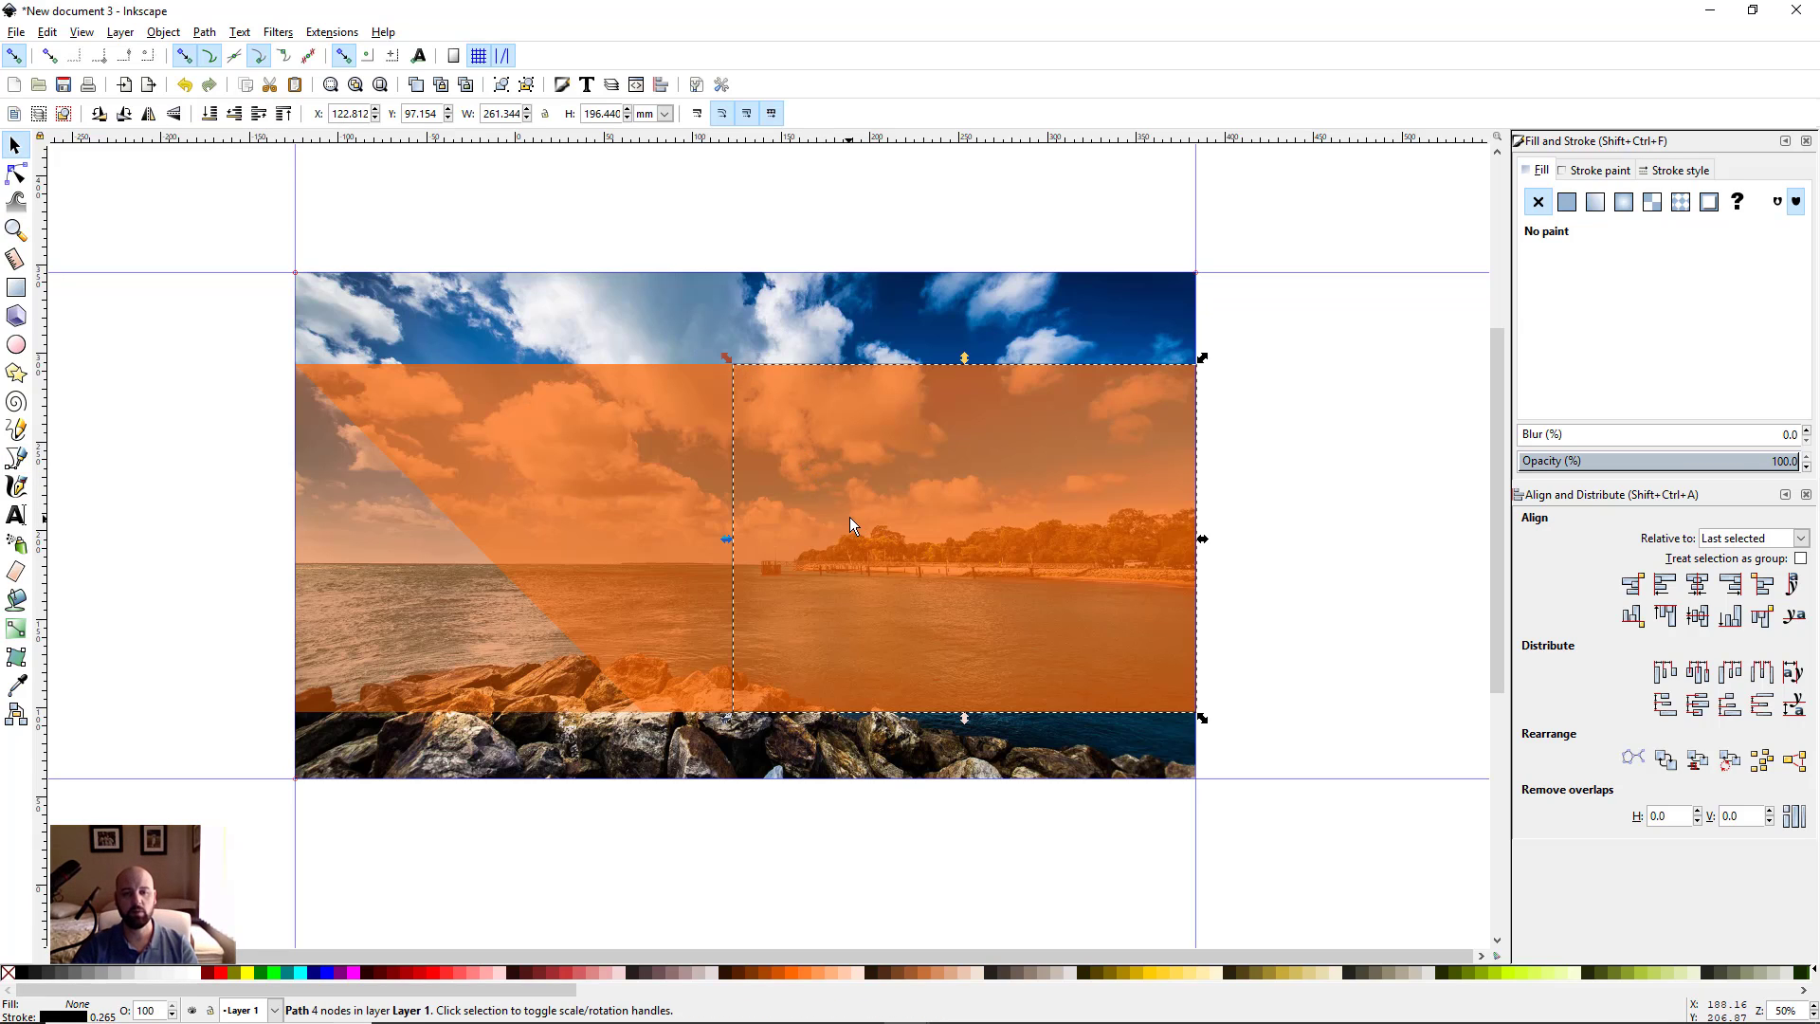
shift+click(652, 478)
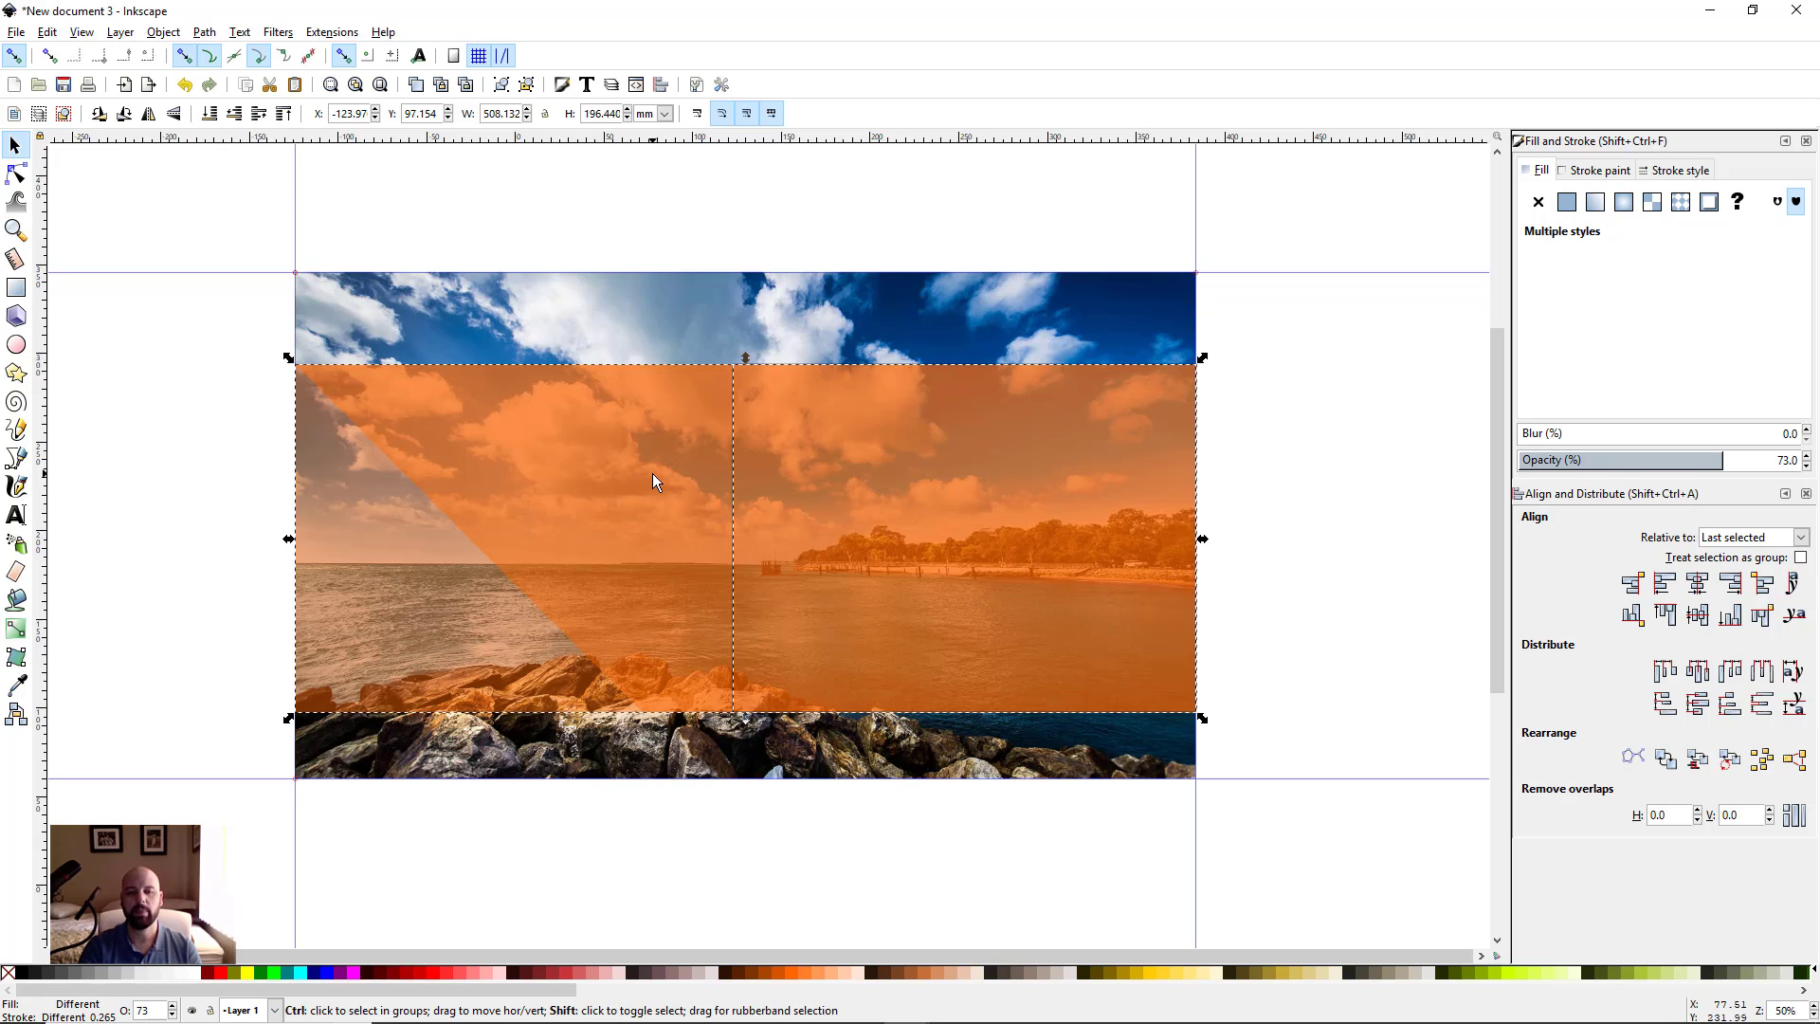
ctrl+click(652, 478)
click(180, 394)
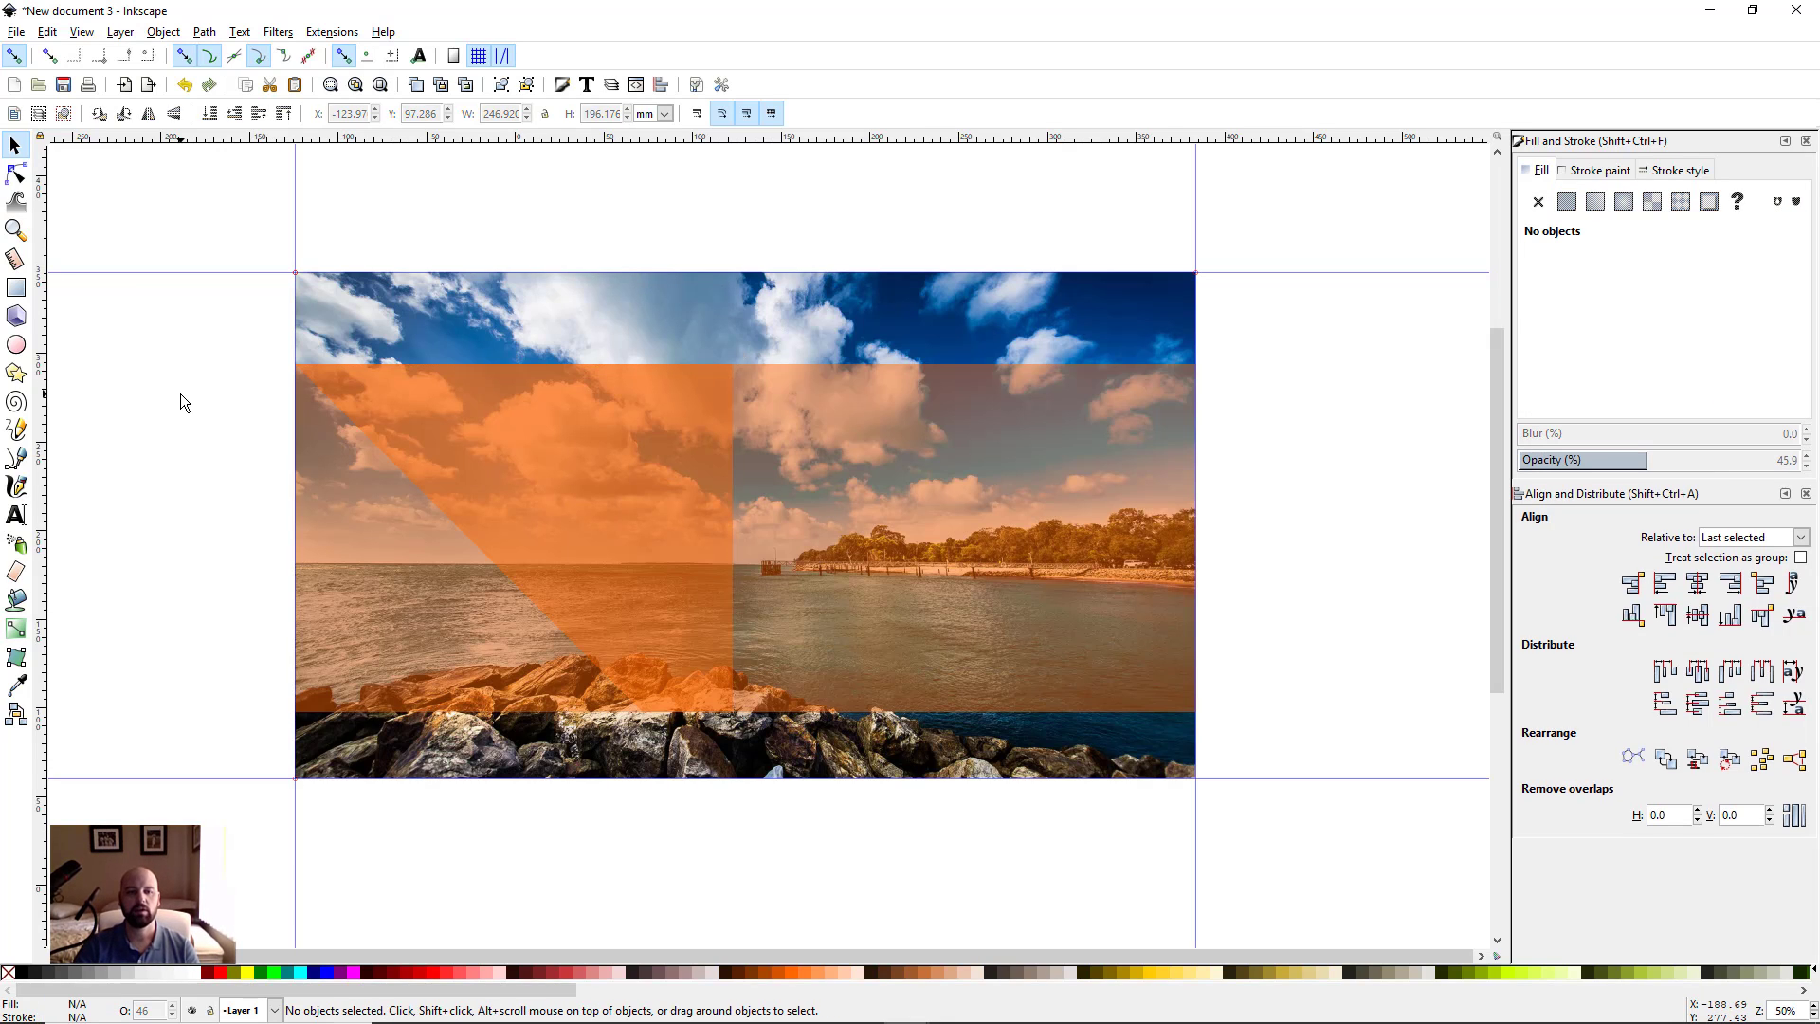
click(610, 449)
drag(589, 501, 501, 510)
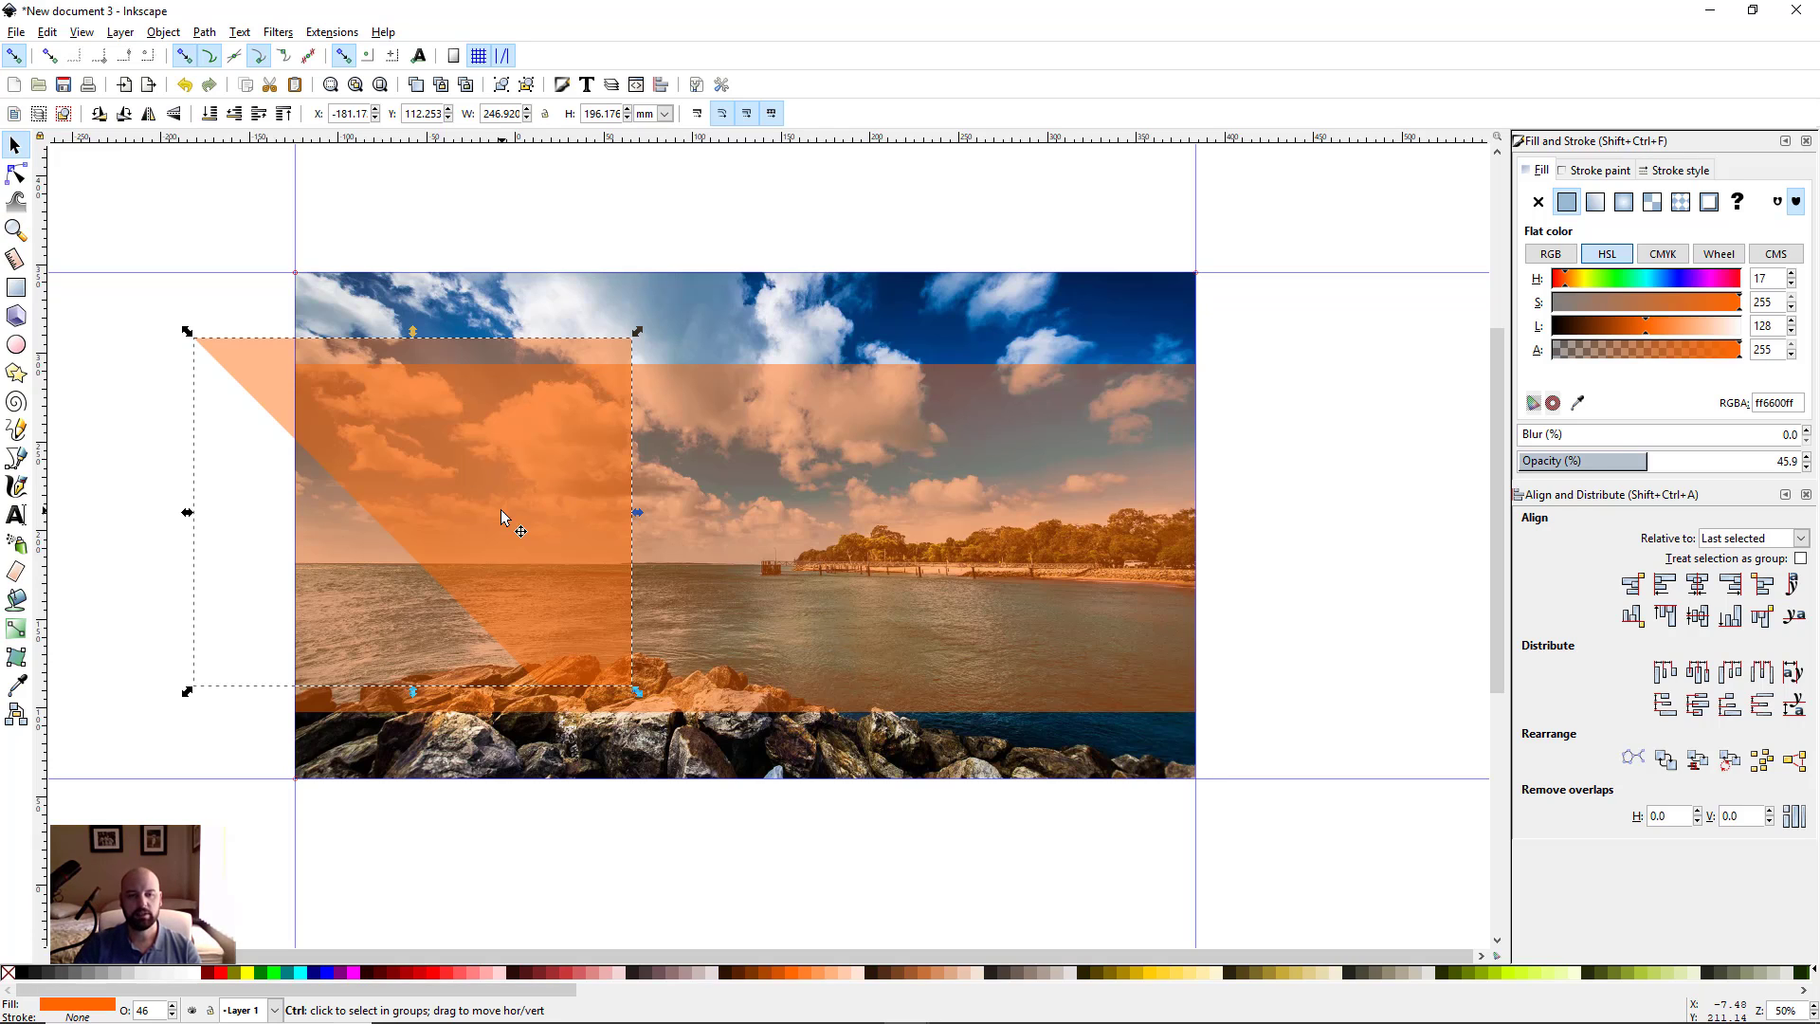
key(ctrl+z)
click(209, 509)
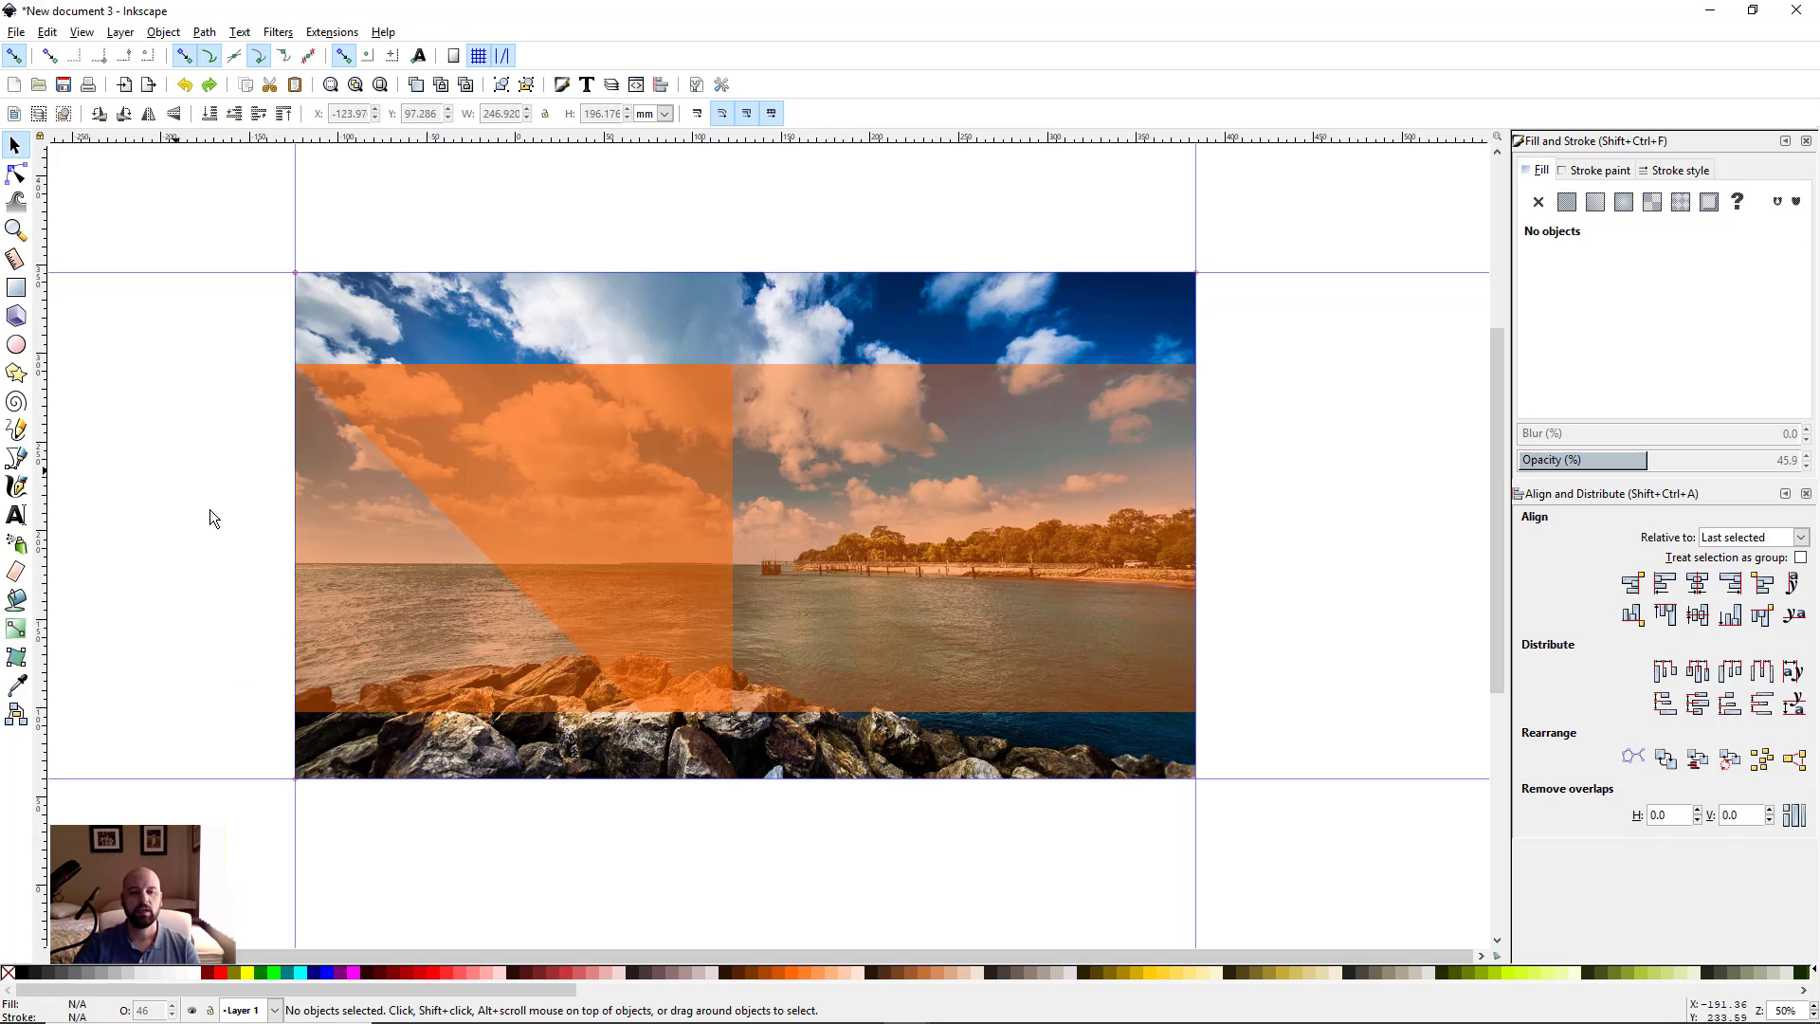
Clip the seaside photo to the slanted orange shape on the left half
click(614, 449)
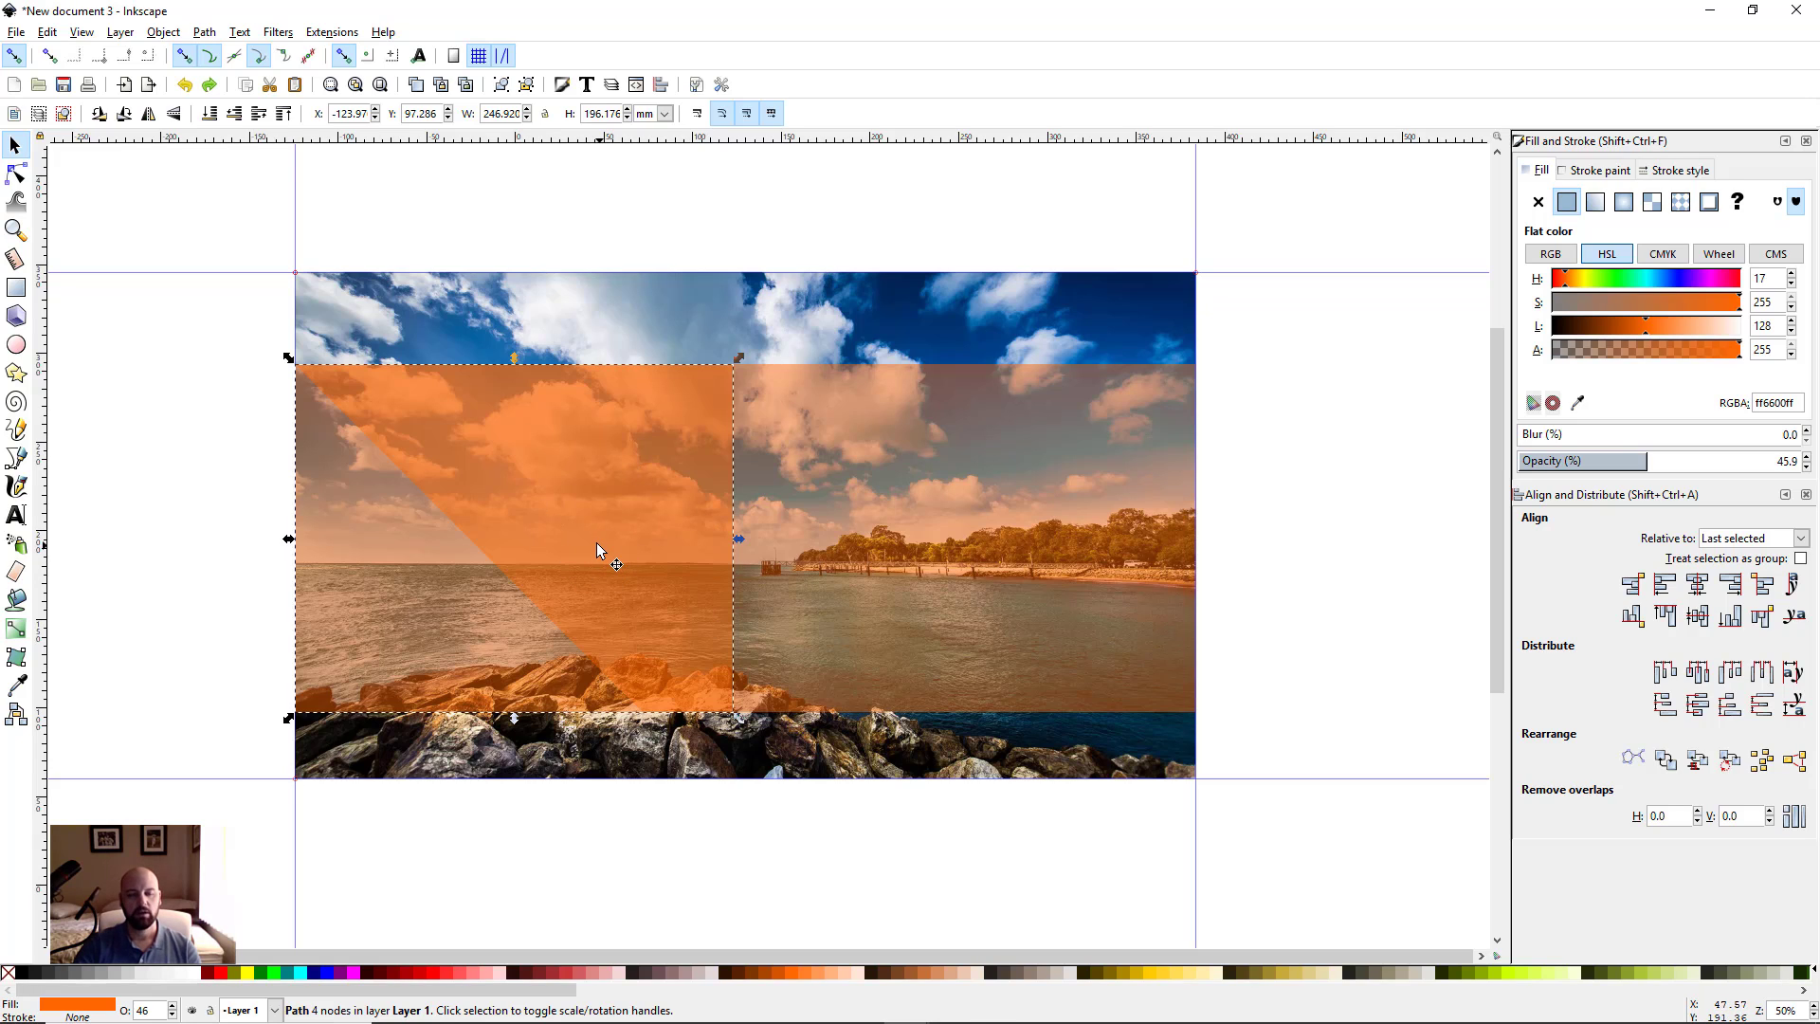
shift+click(687, 294)
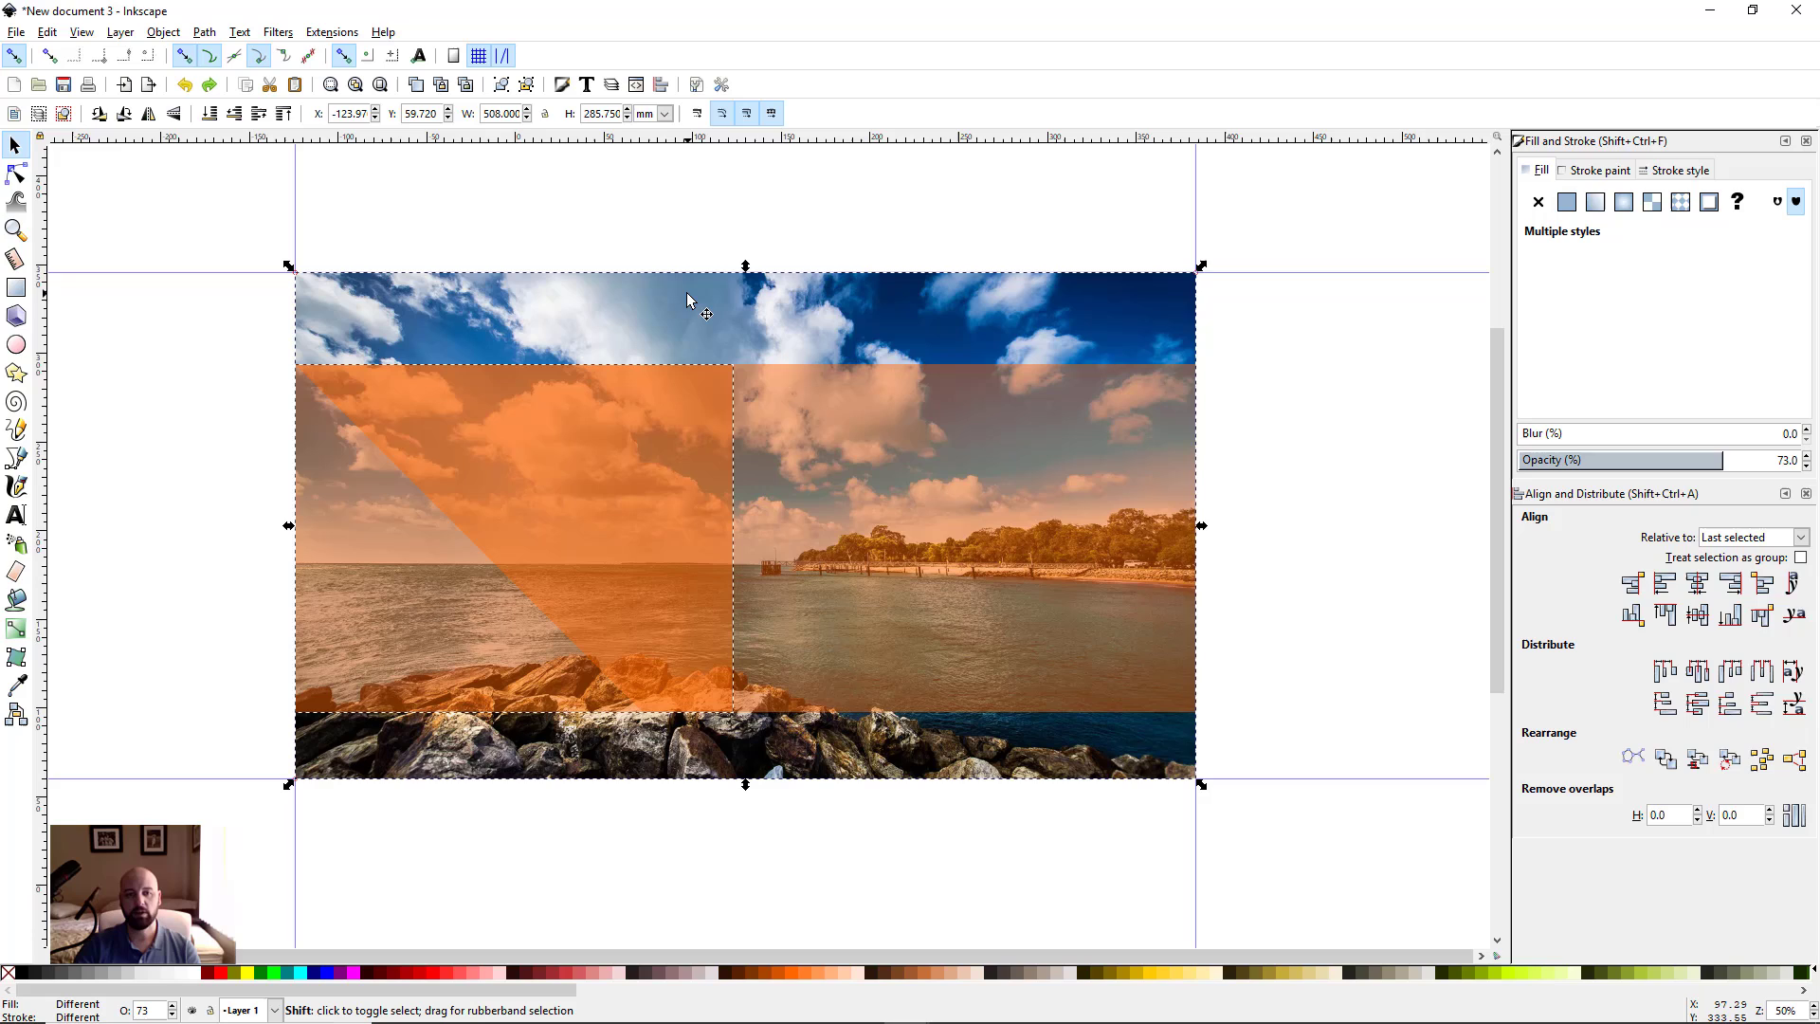
click(163, 32)
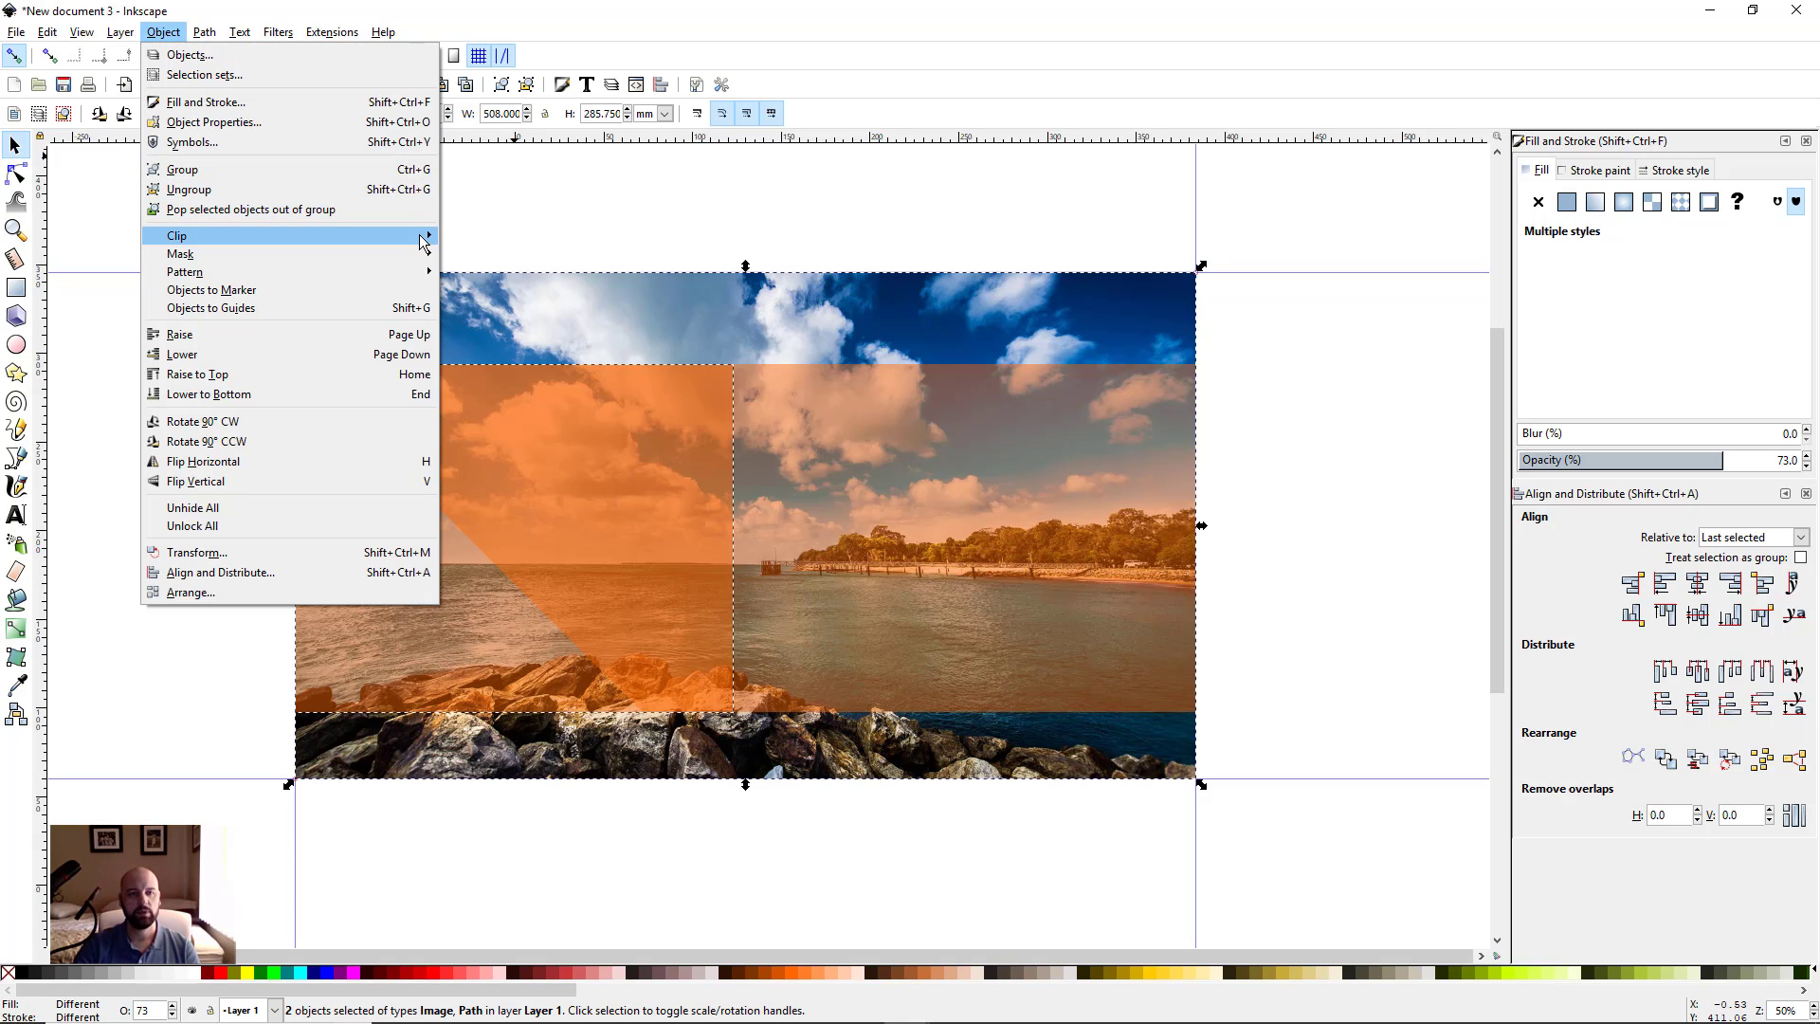
mouse_move(426, 237)
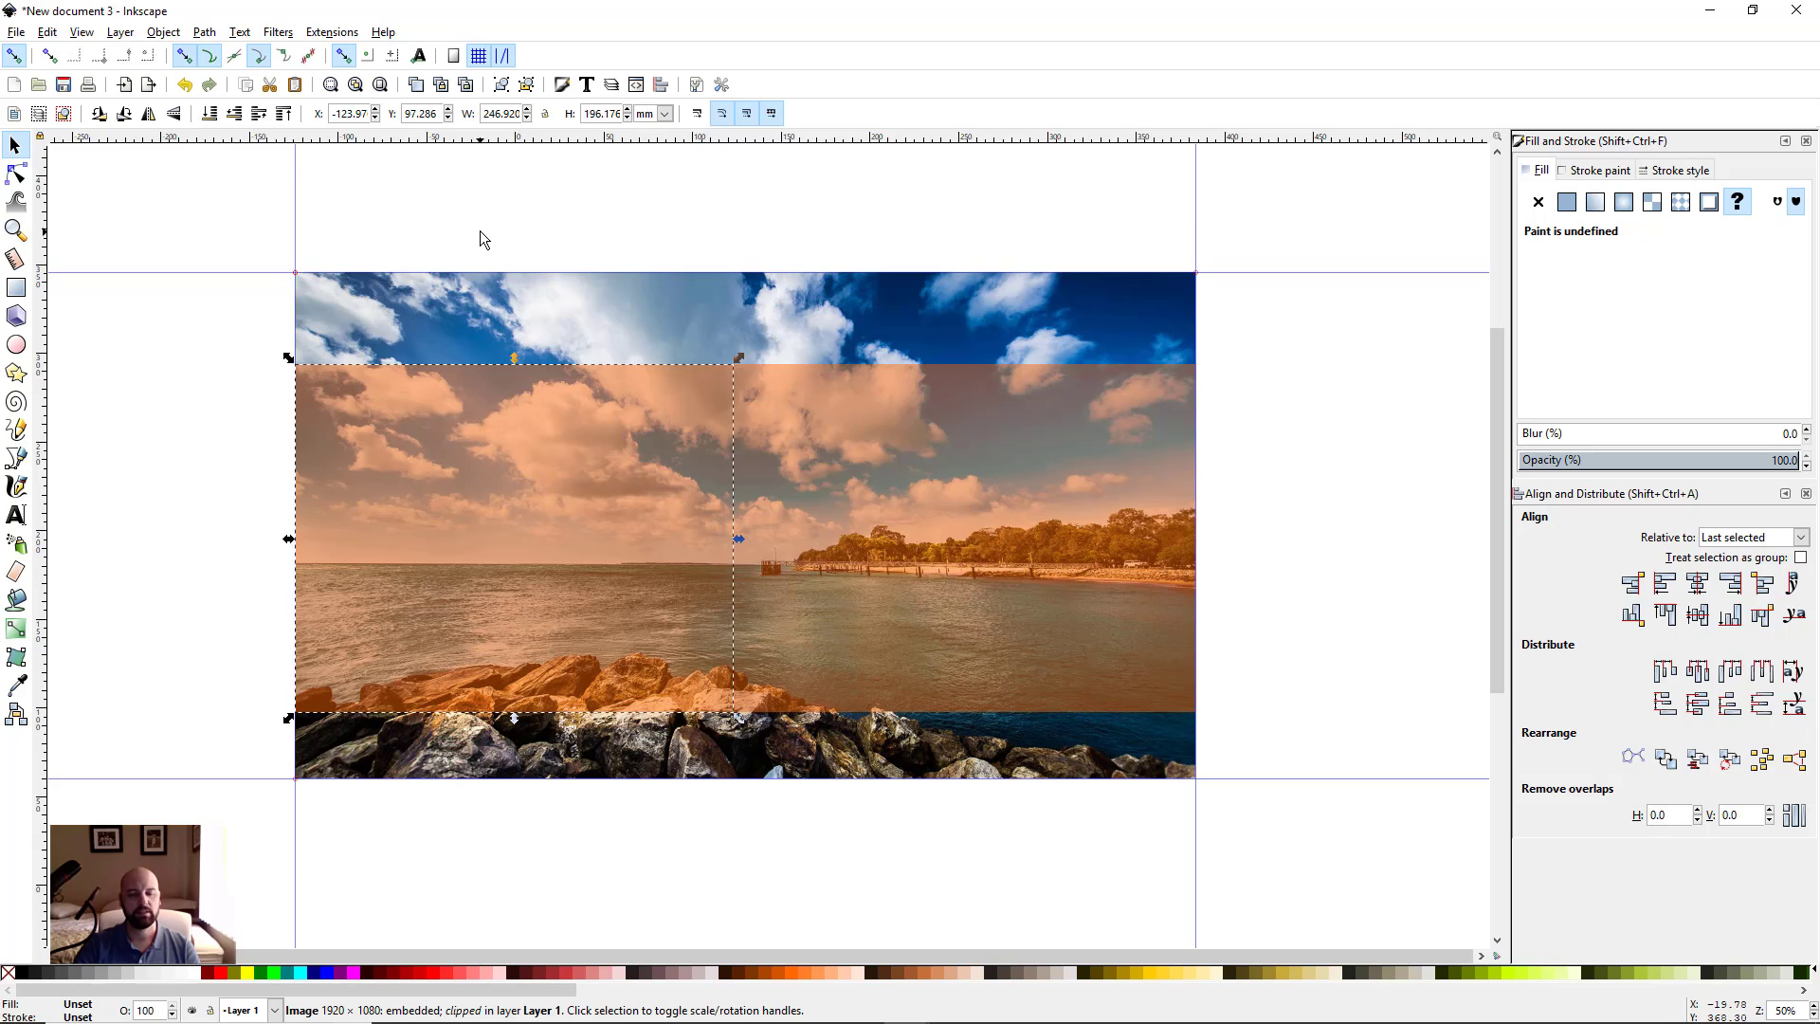
click(195, 426)
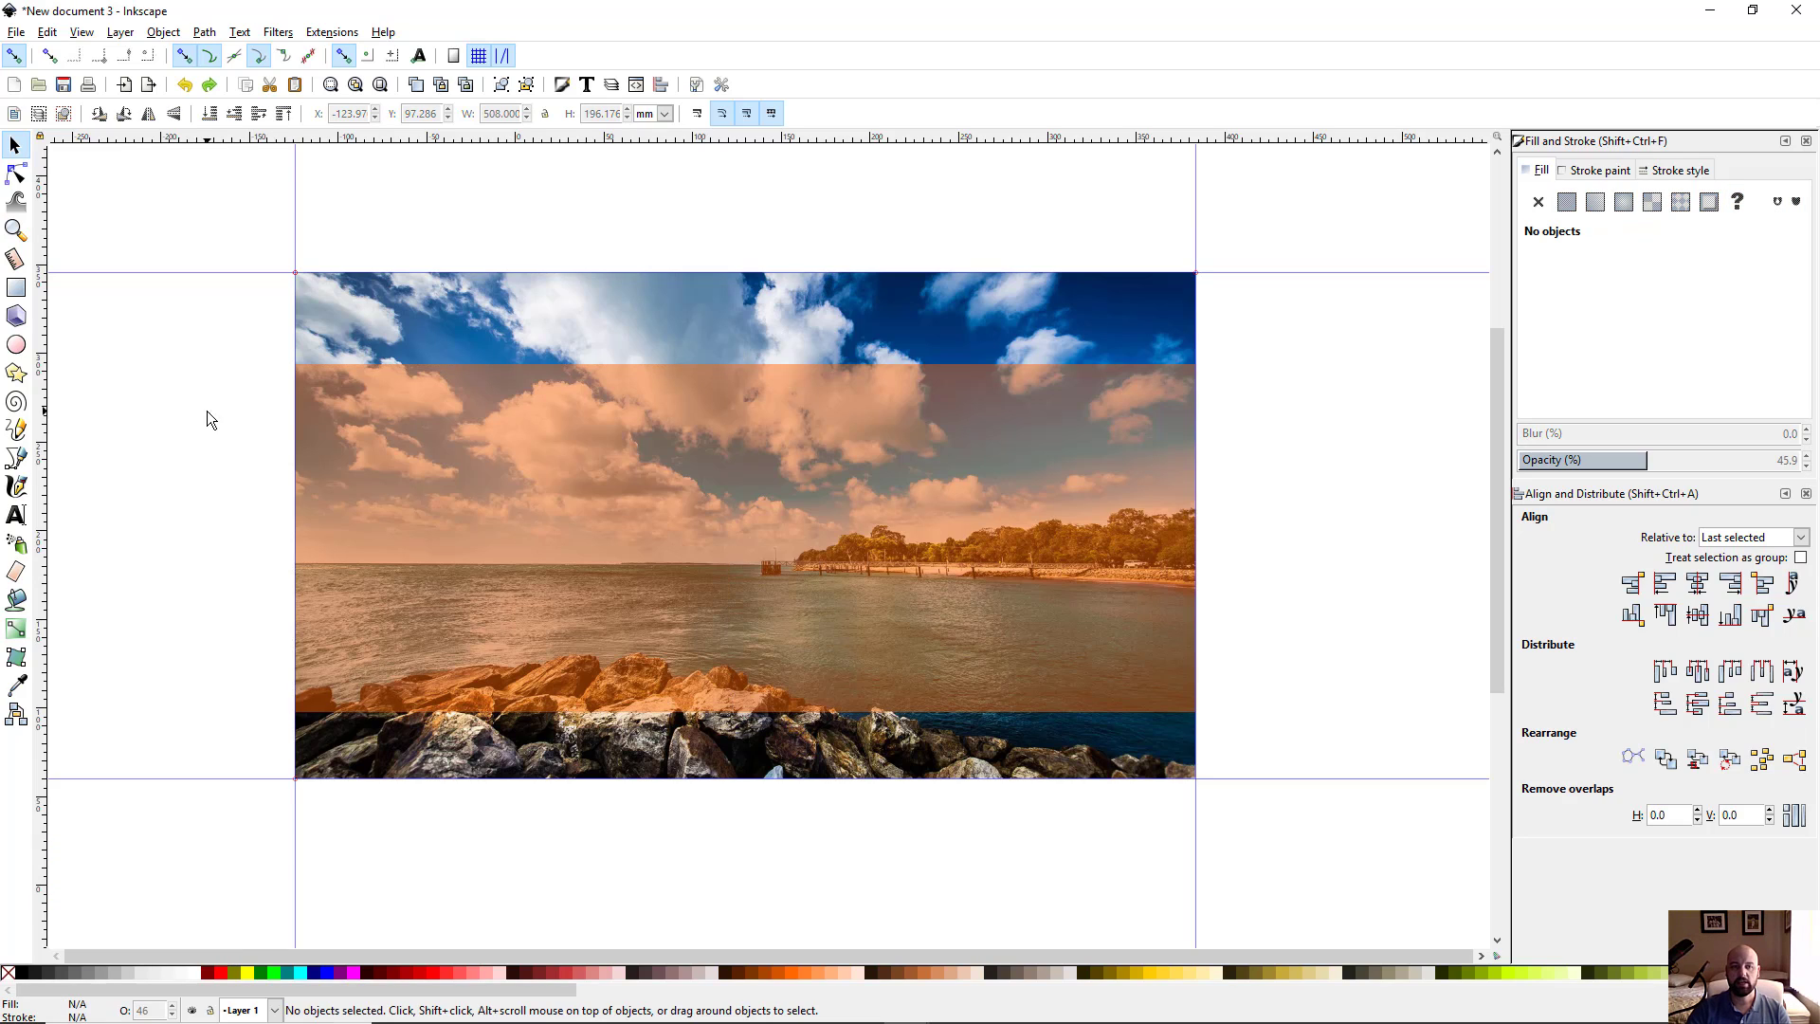
drag(231, 190, 781, 937)
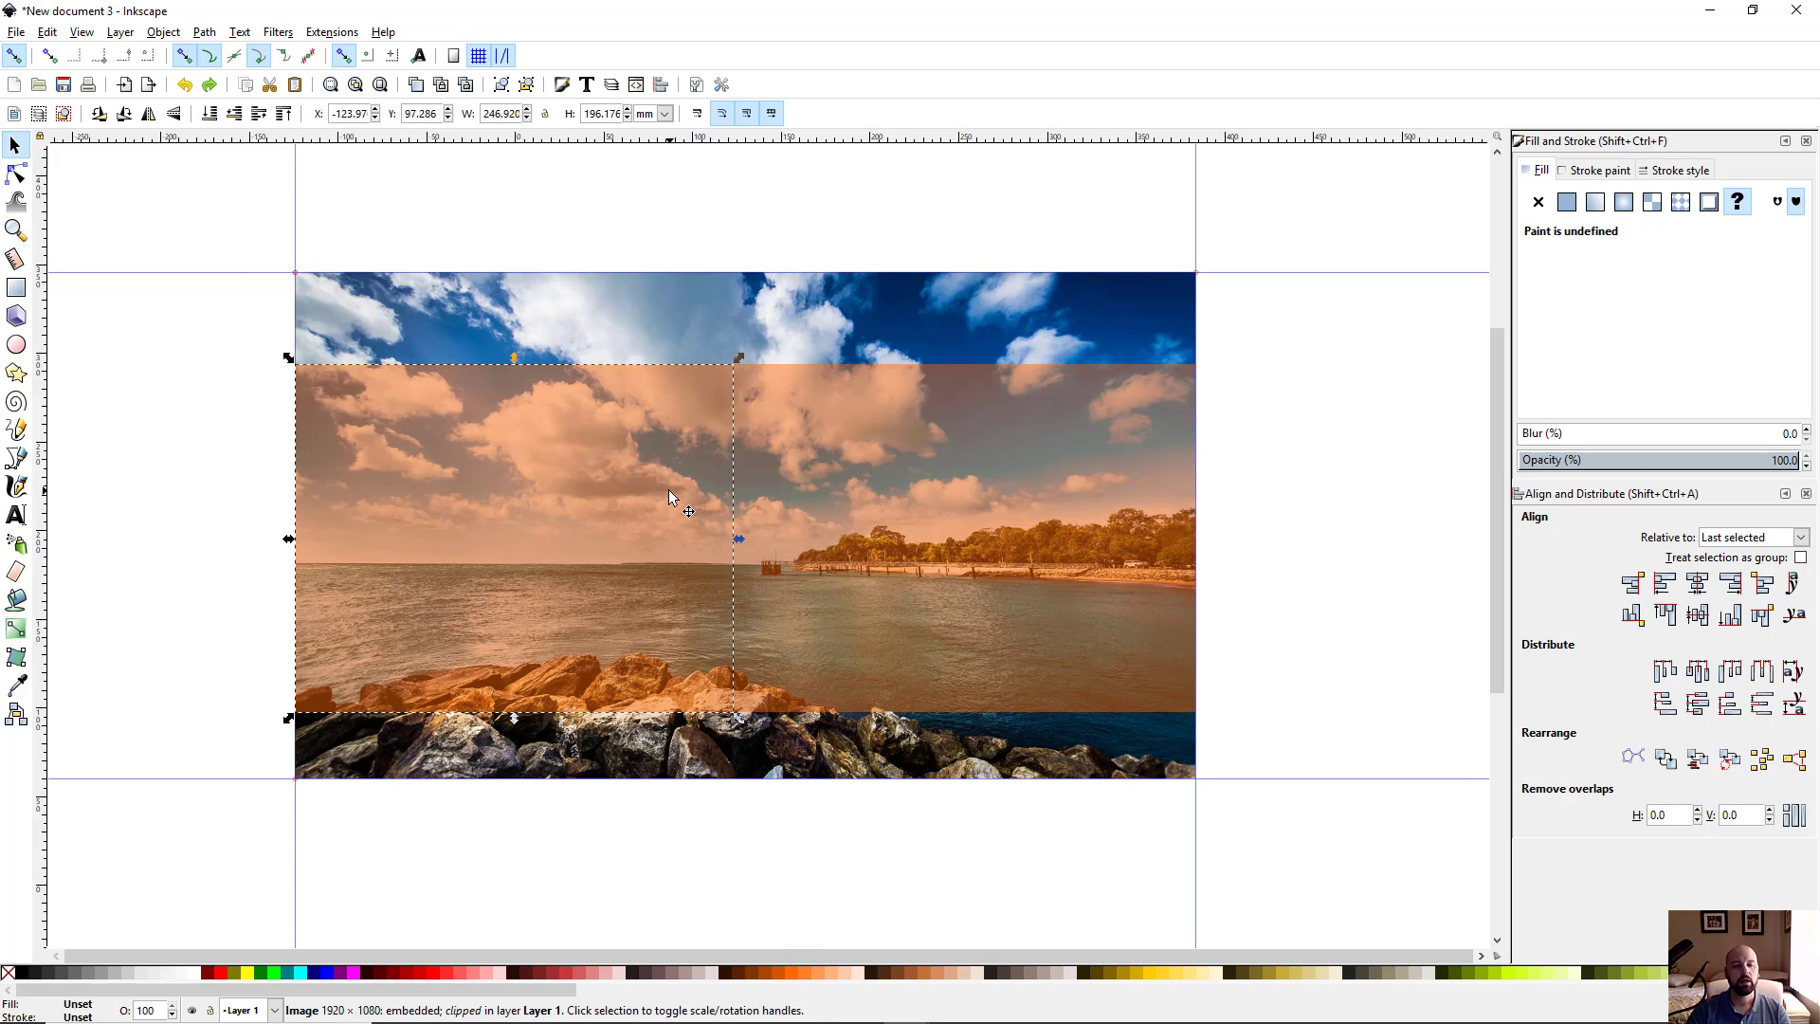
drag(644, 466, 532, 451)
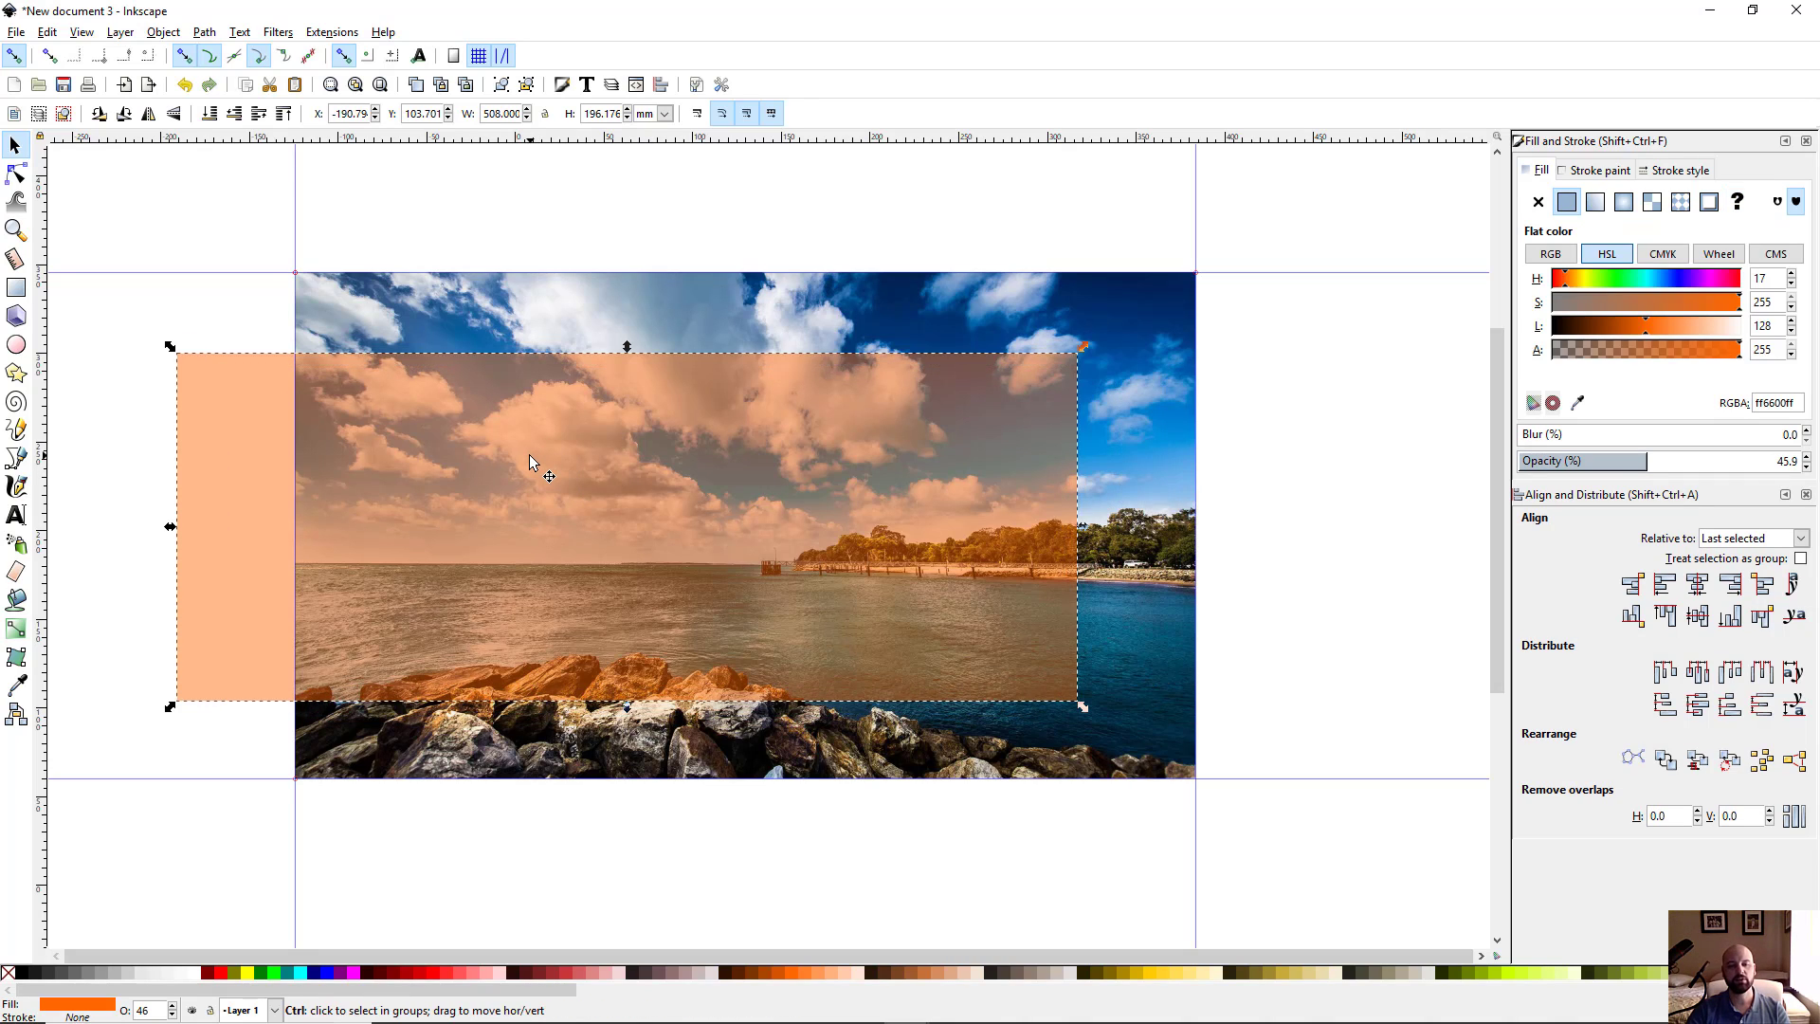
key(ctrl+z)
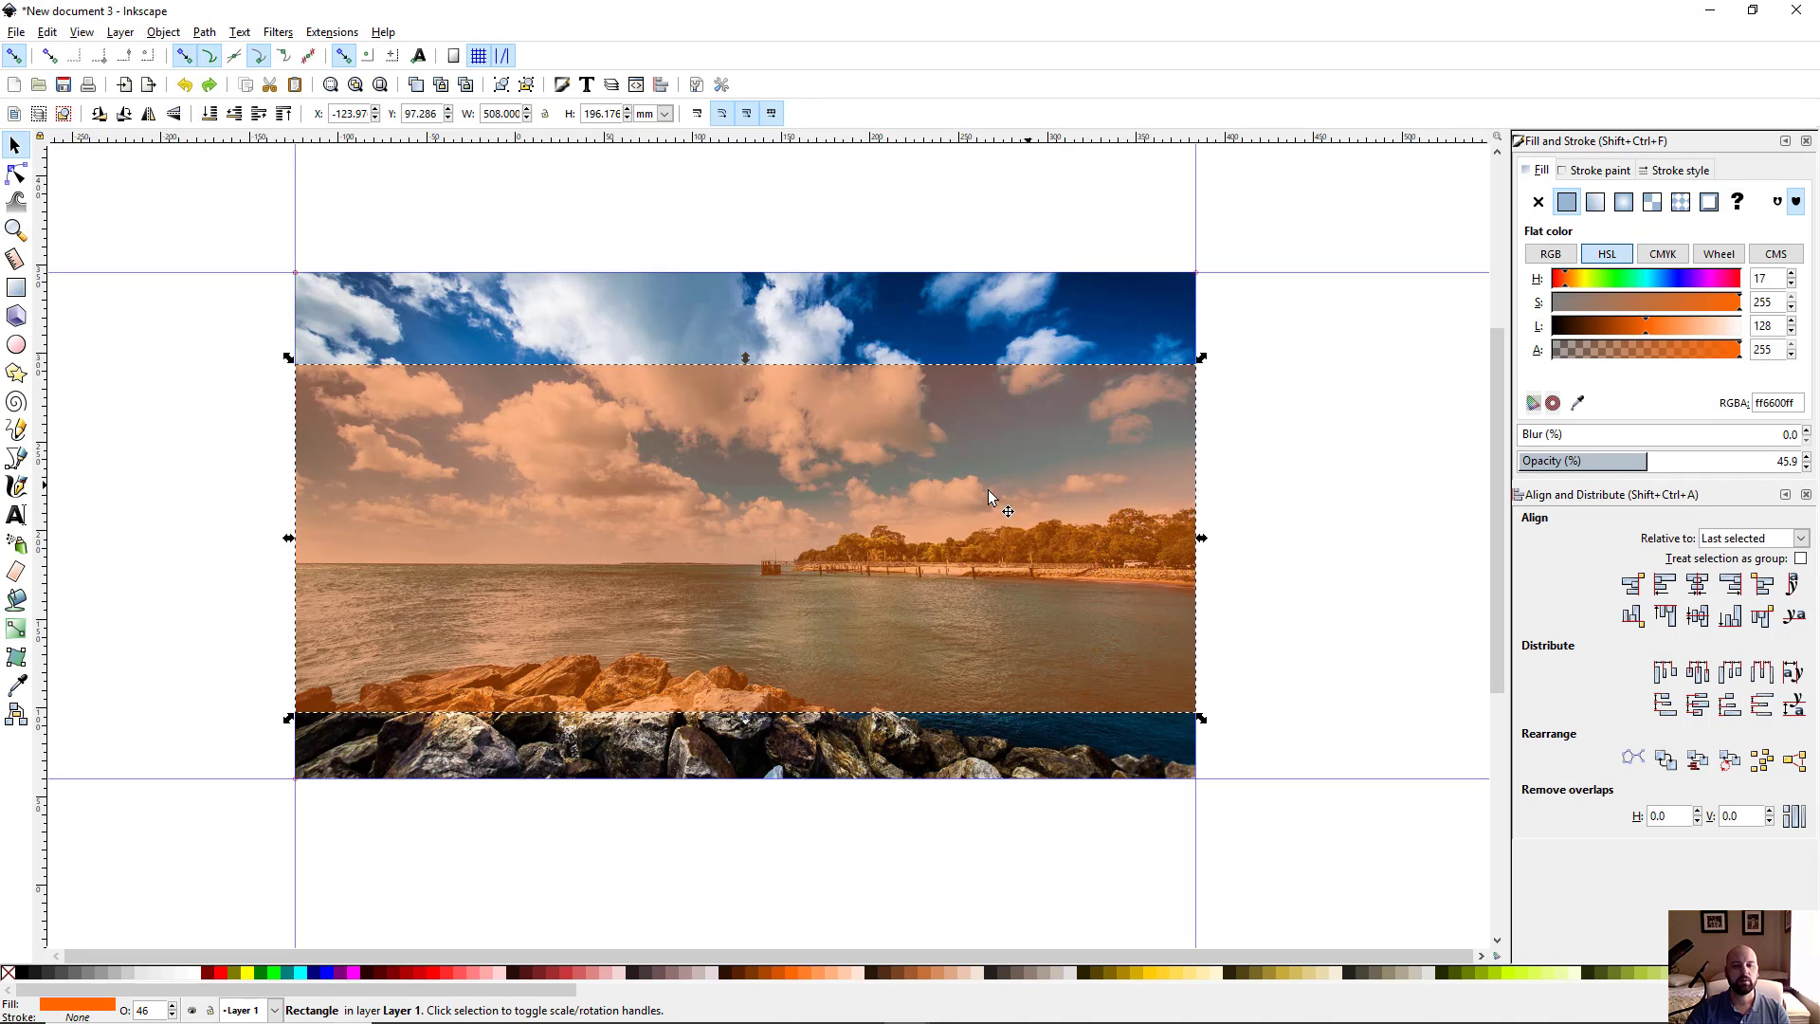
click(191, 536)
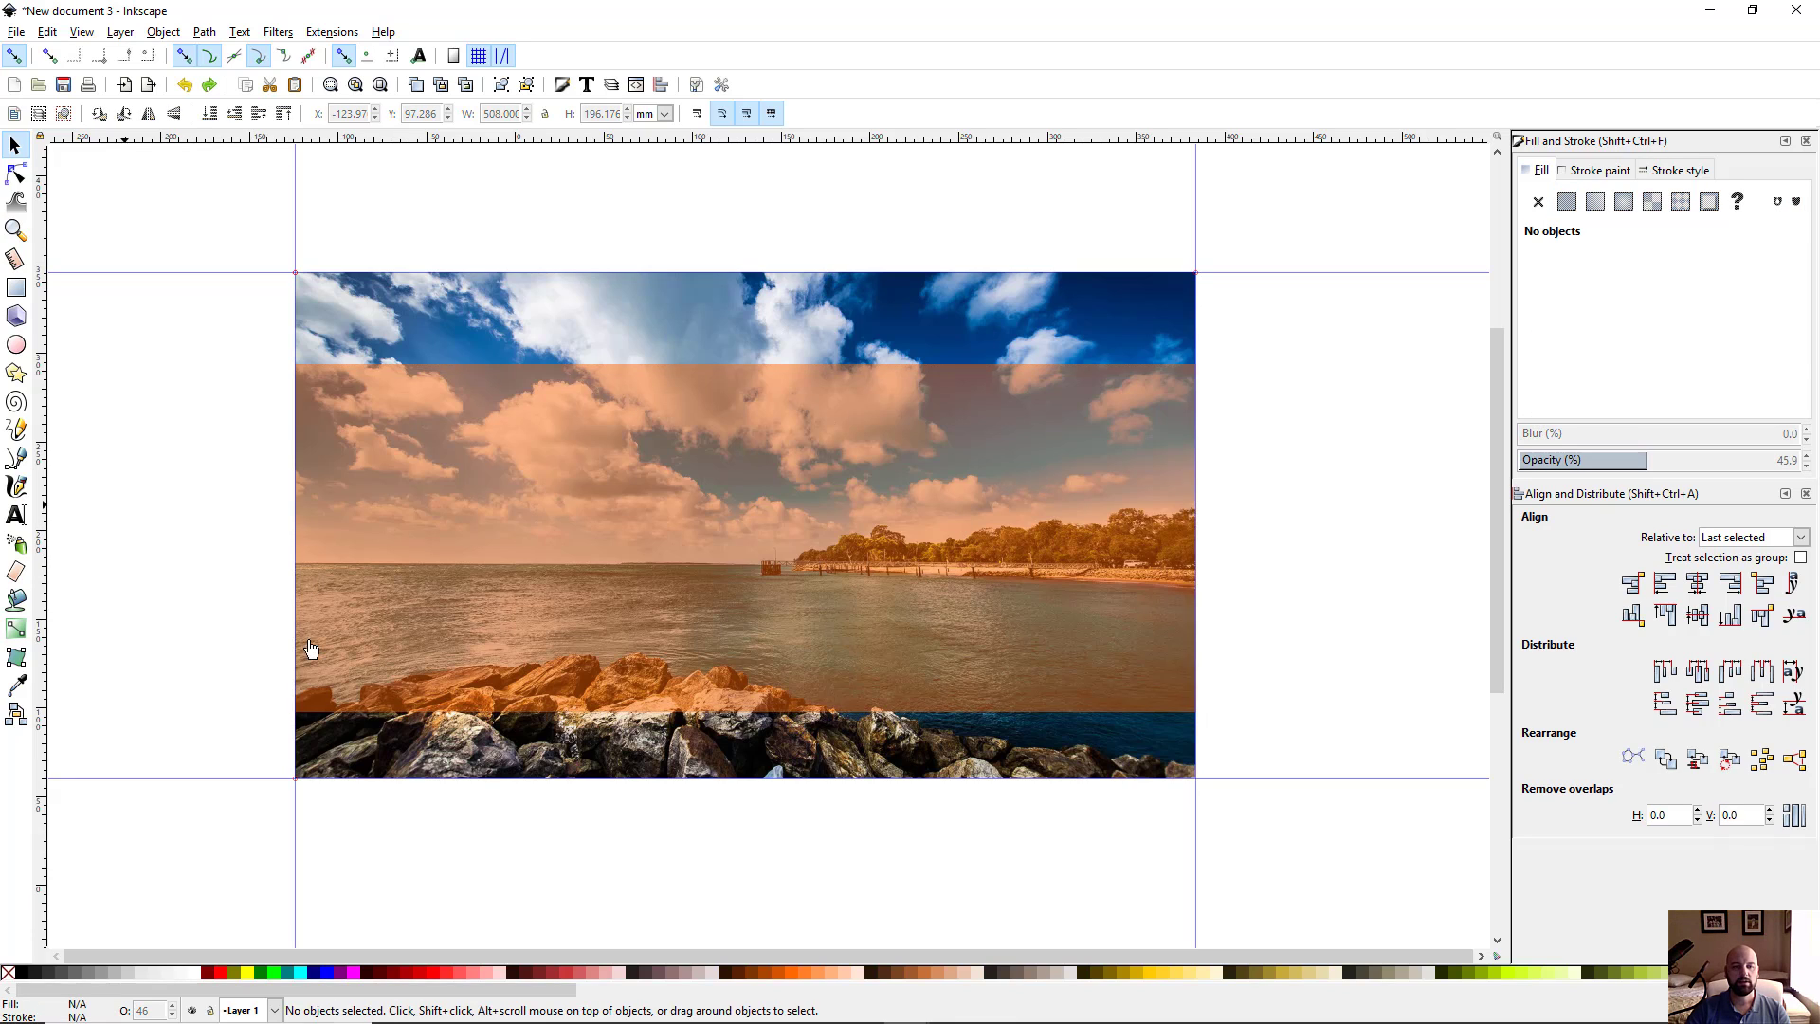
Lower the full-width orange rectangle one level so that it sits behind the clipped photo
click(984, 418)
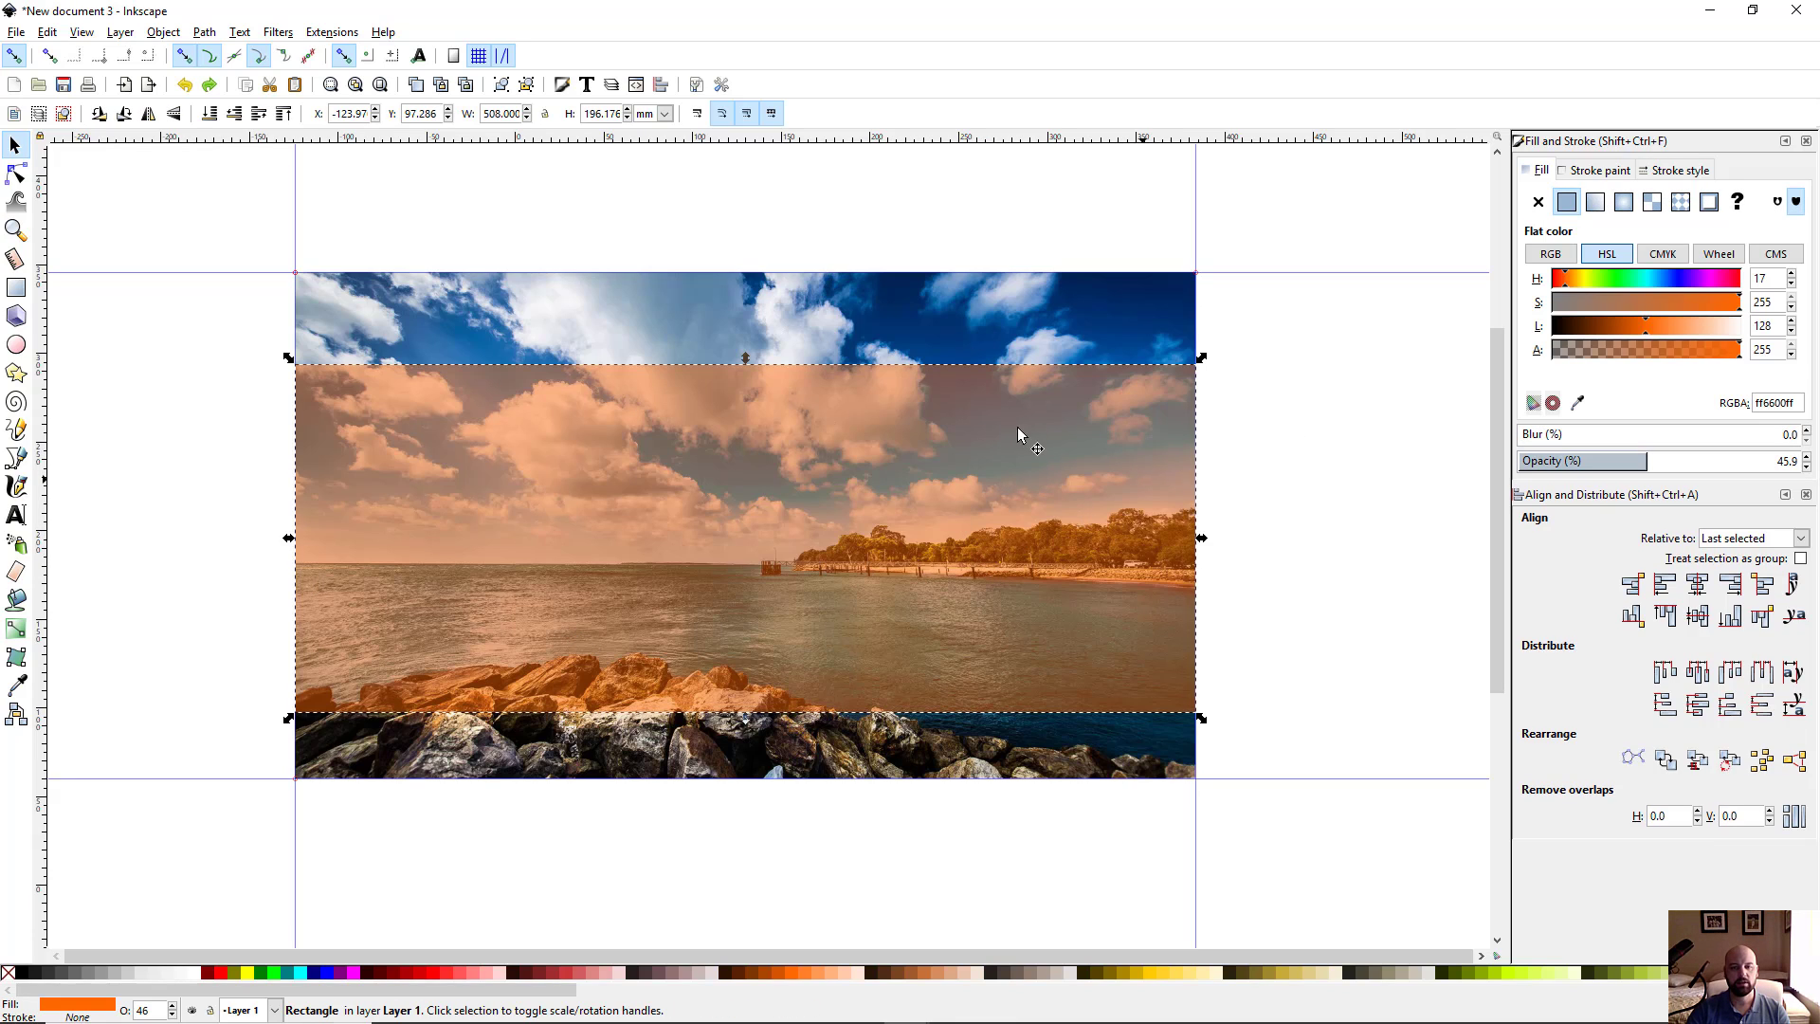
click(234, 114)
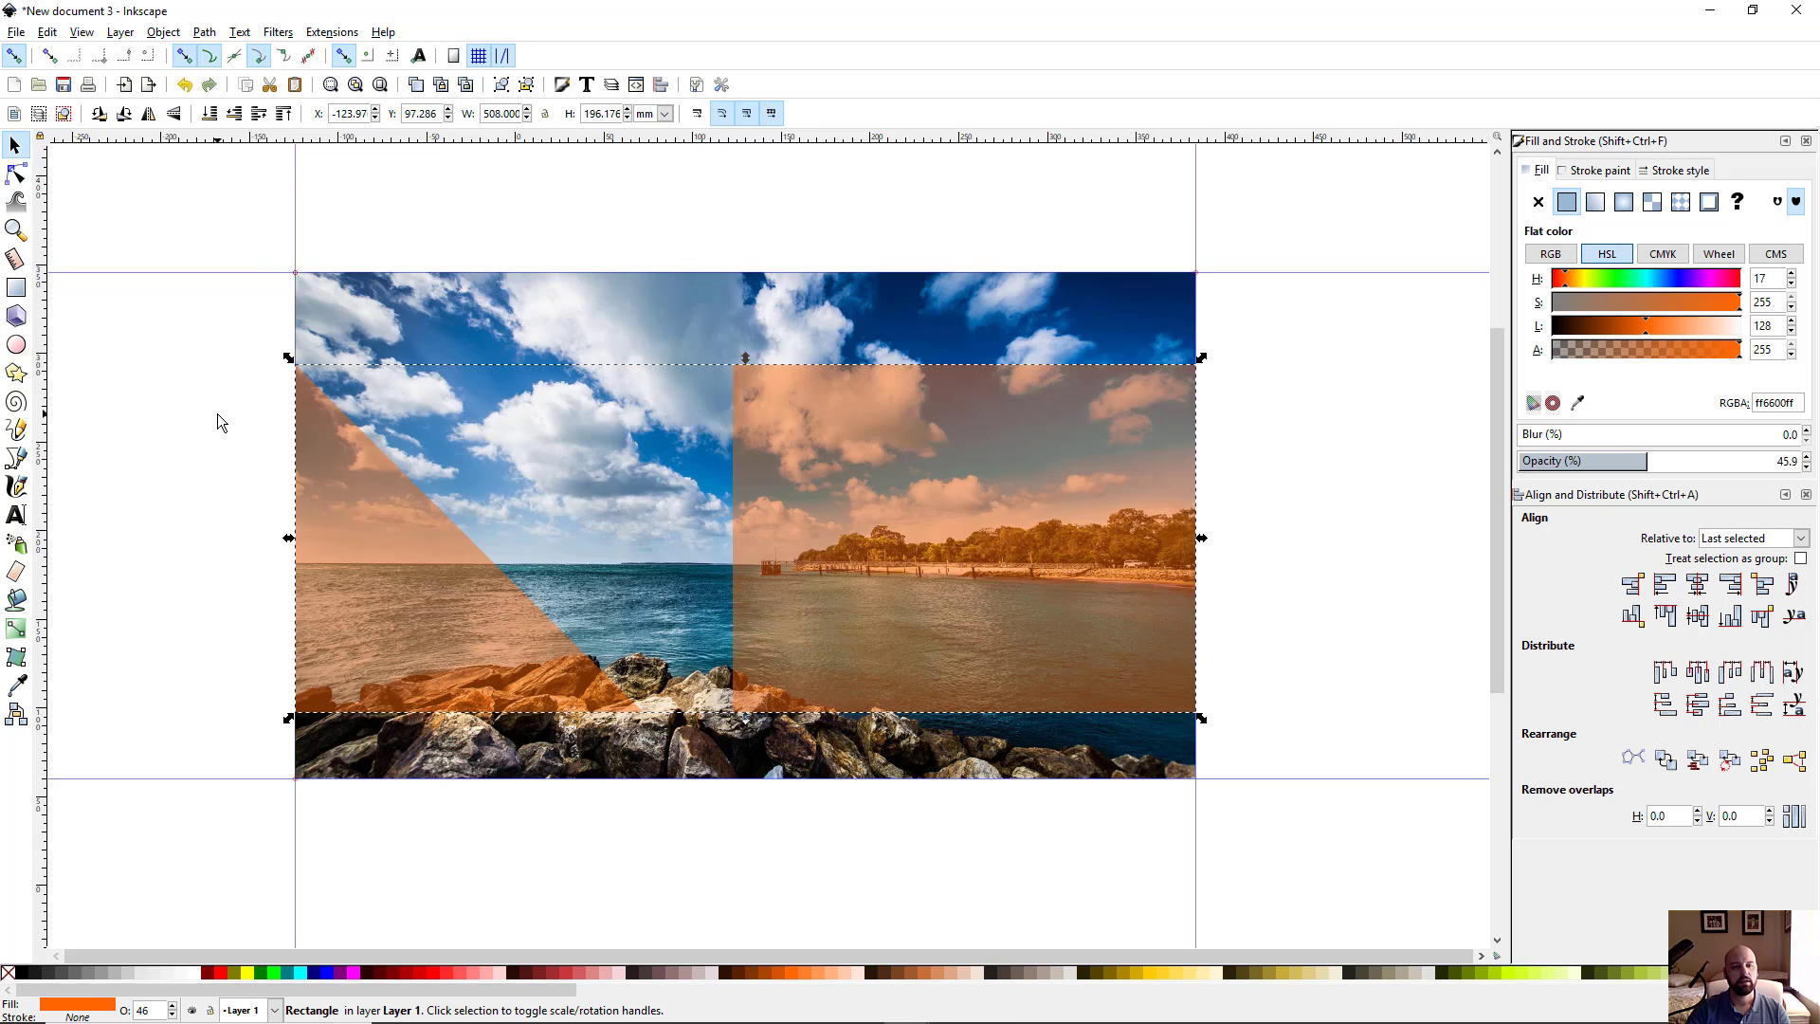
click(190, 474)
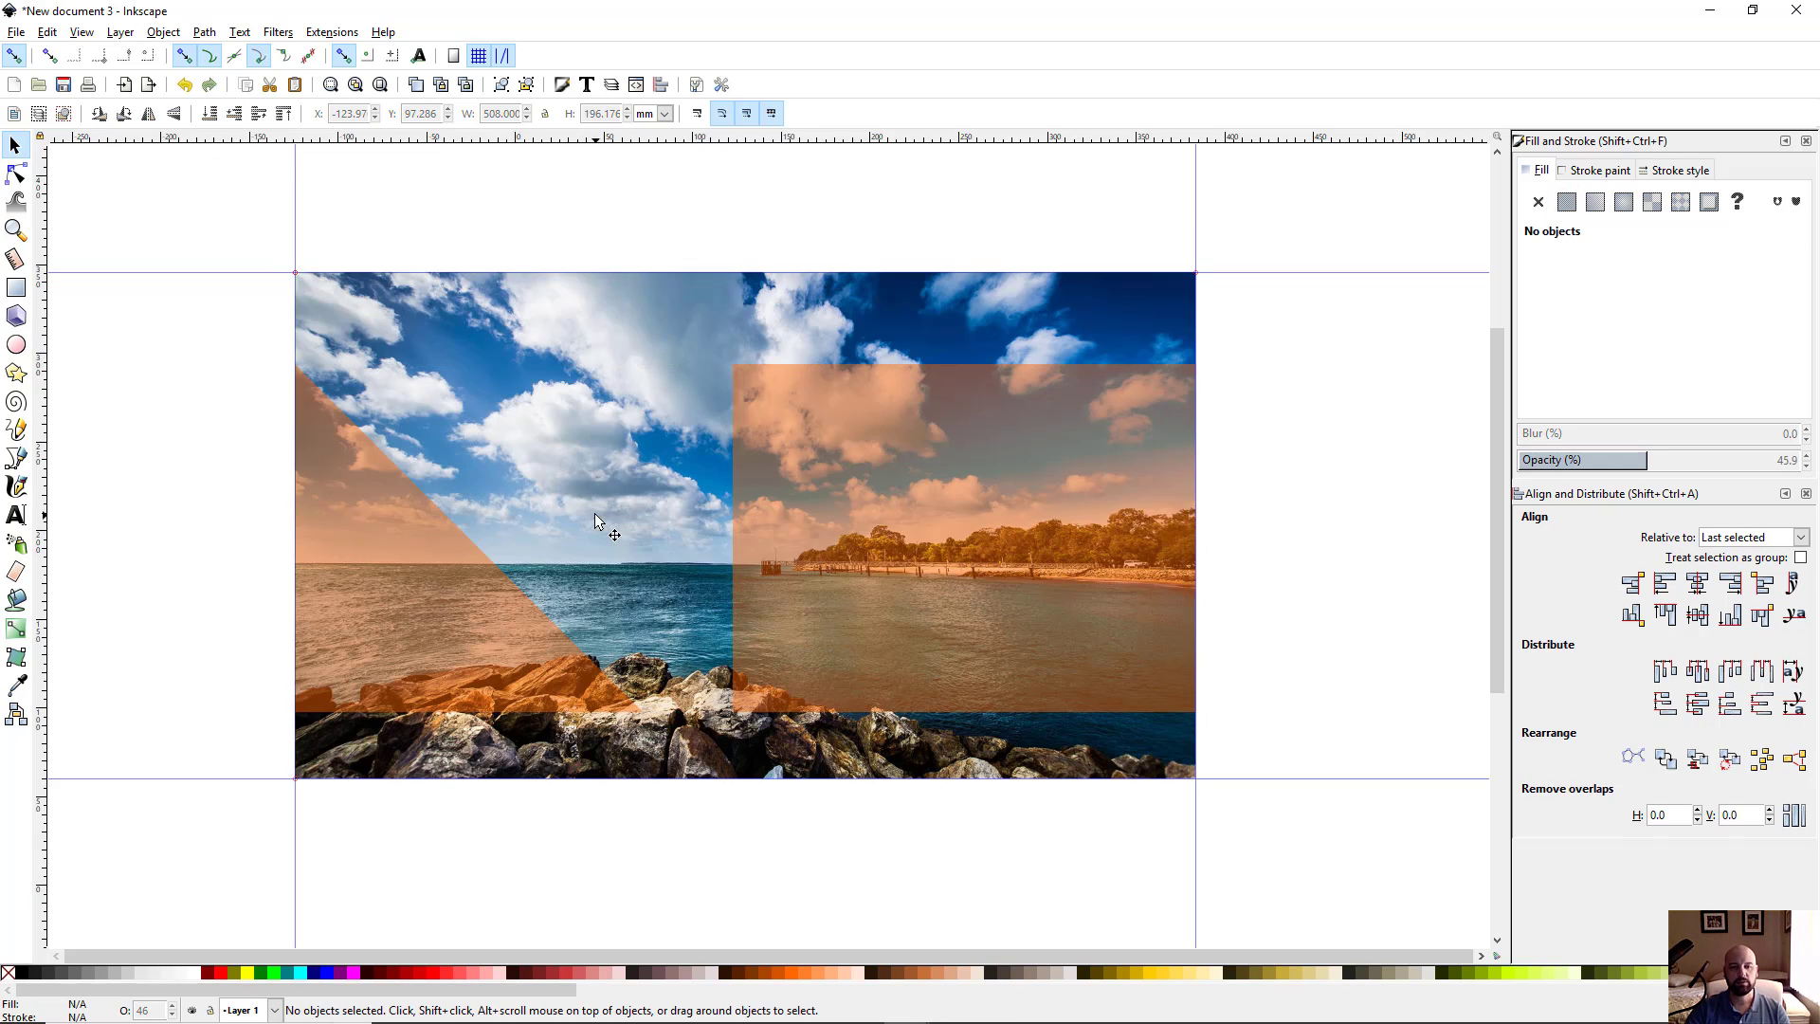
Add a vertical guide along the clipped photo's right edge
click(653, 486)
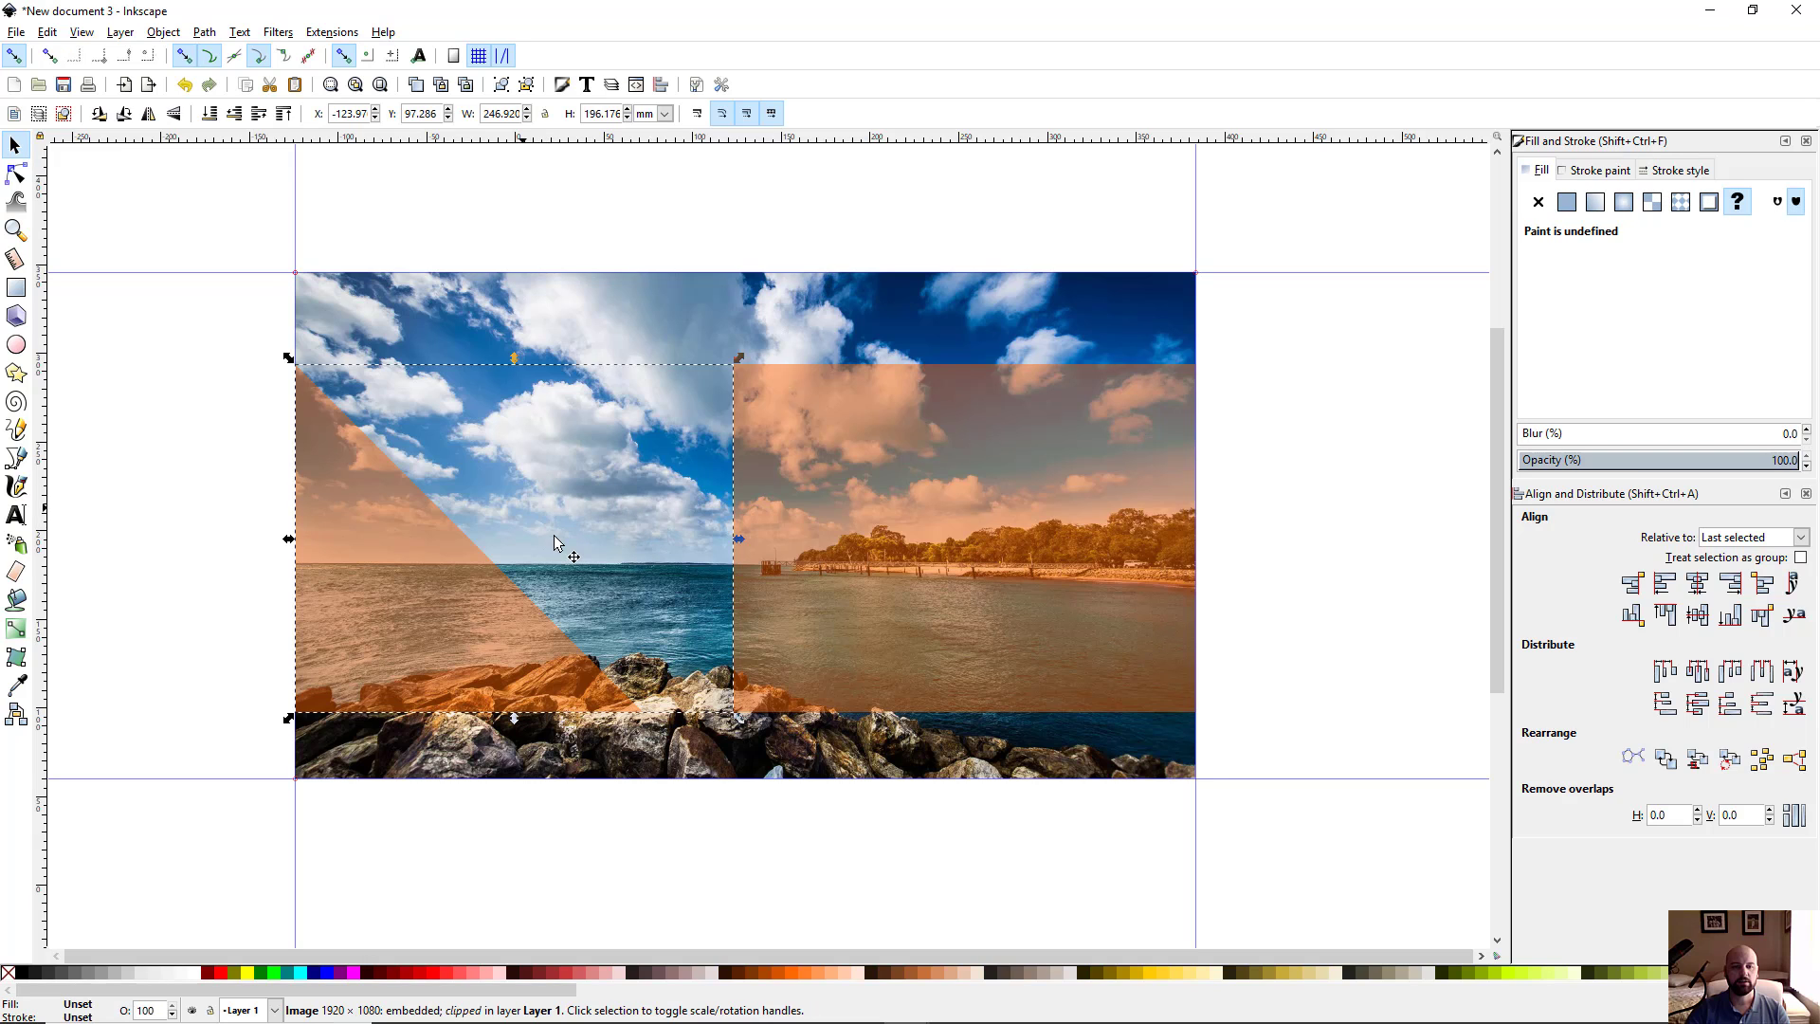
drag(652, 527, 620, 498)
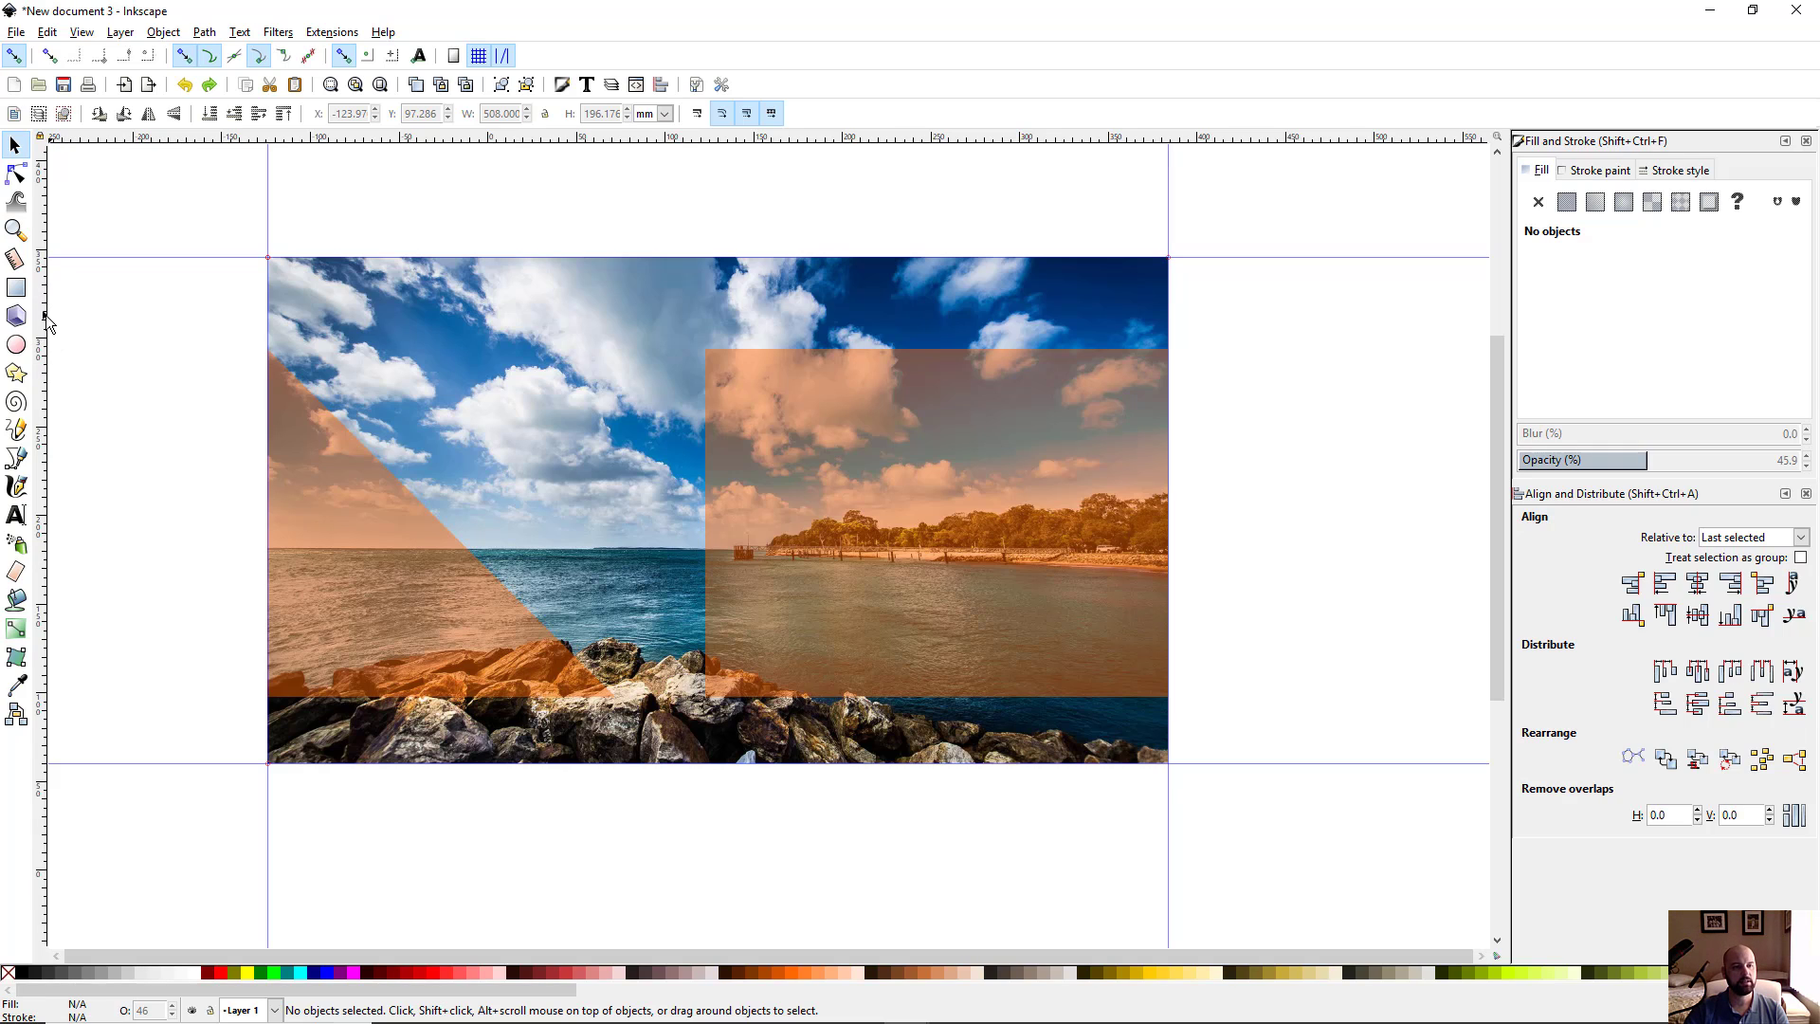
drag(44, 321, 707, 341)
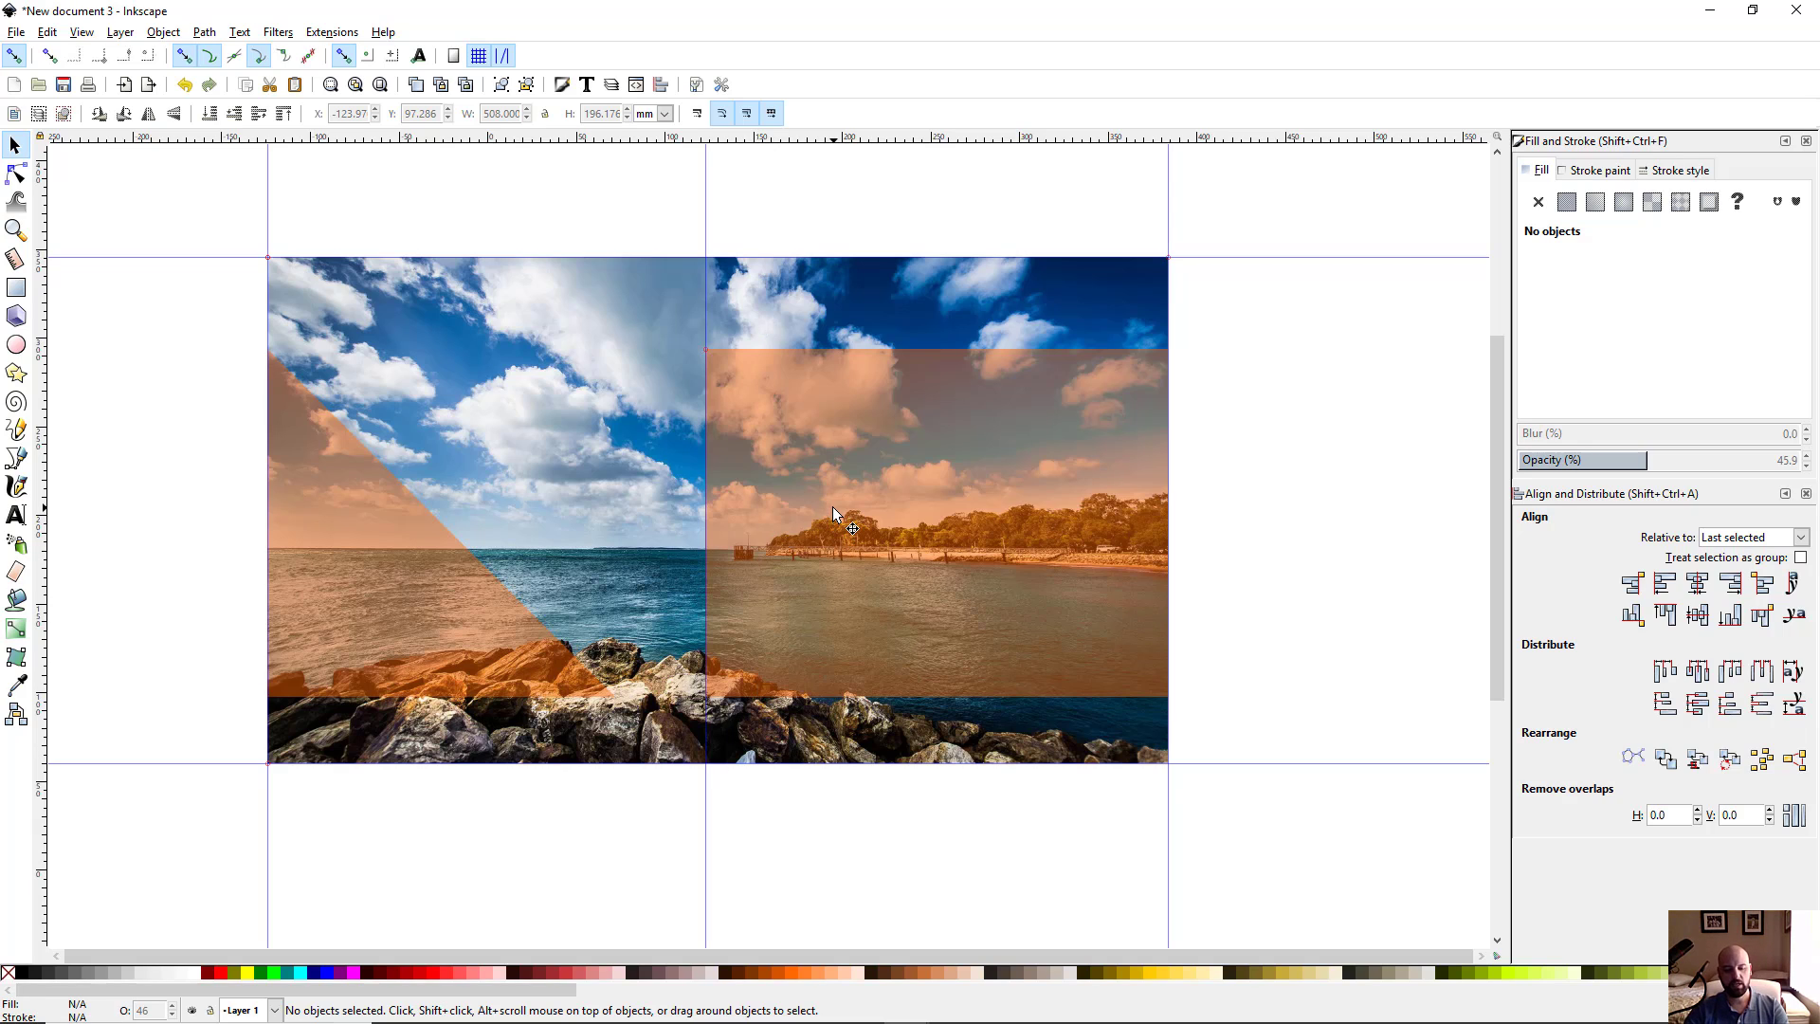
Draw a closed Bezier triangle from the guide at the band's lower edge, at 45° up to its upper edge, back to the guide and down
key(b)
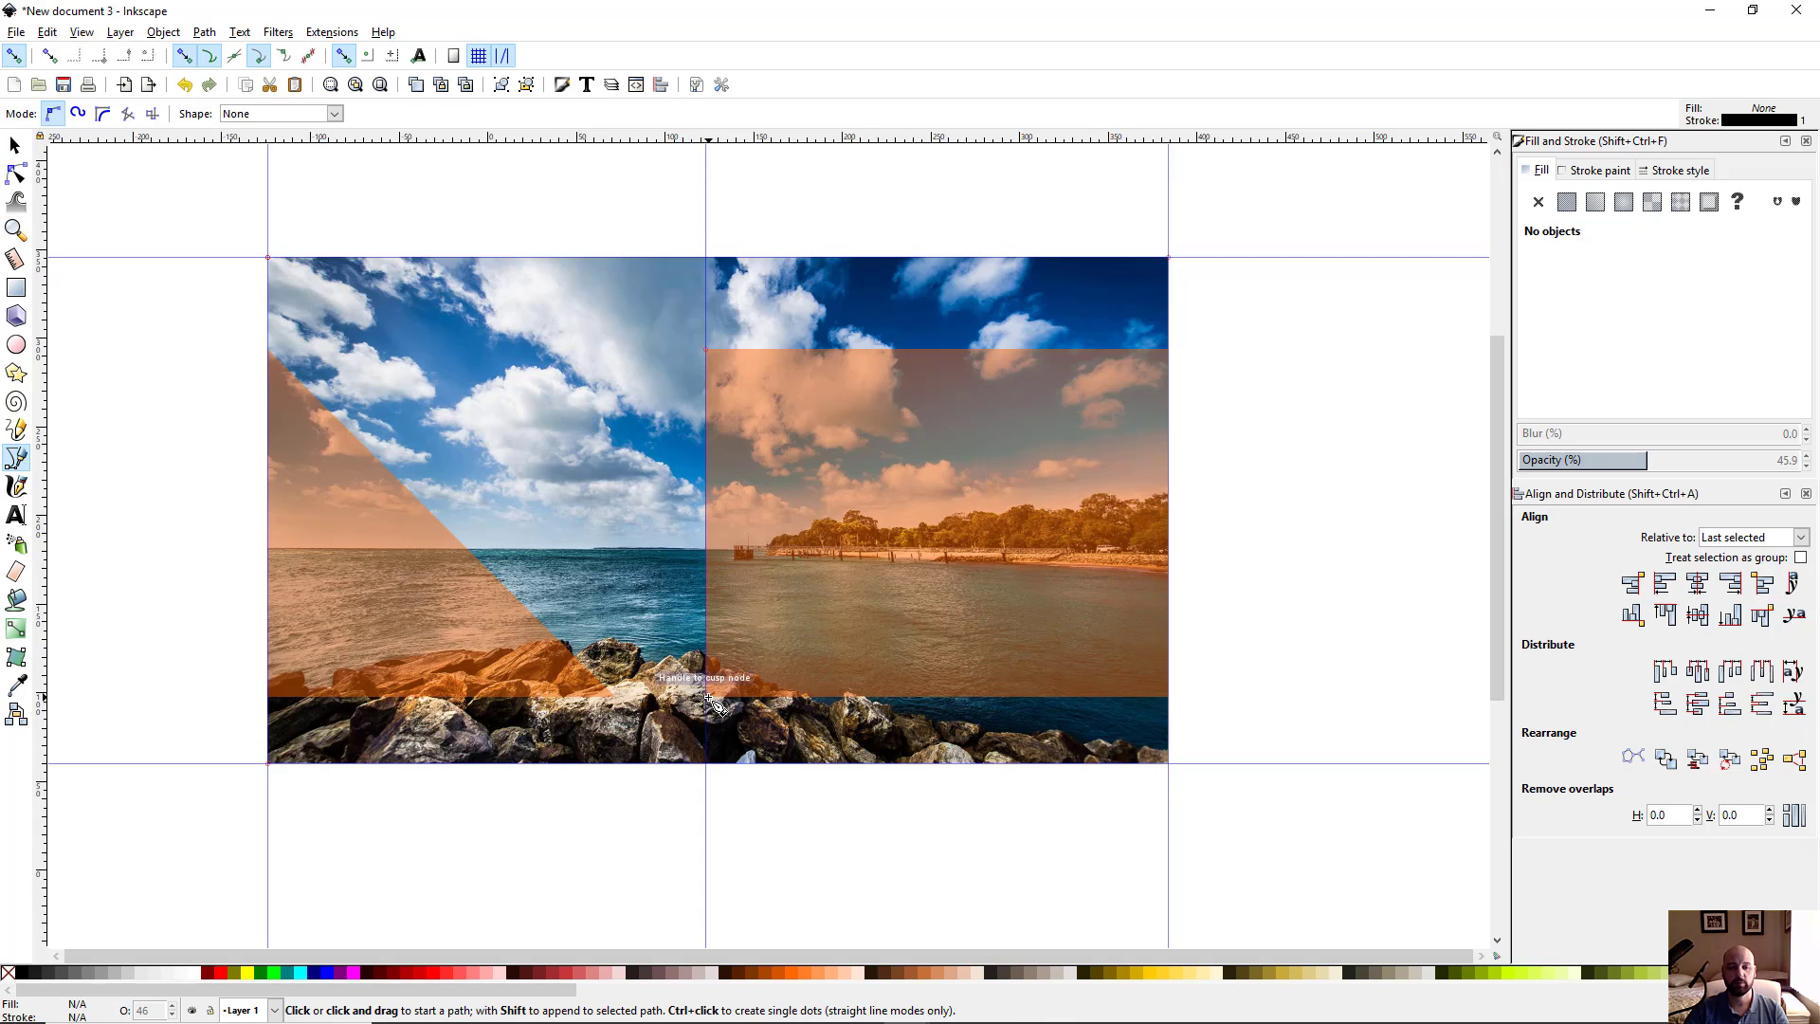
click(708, 697)
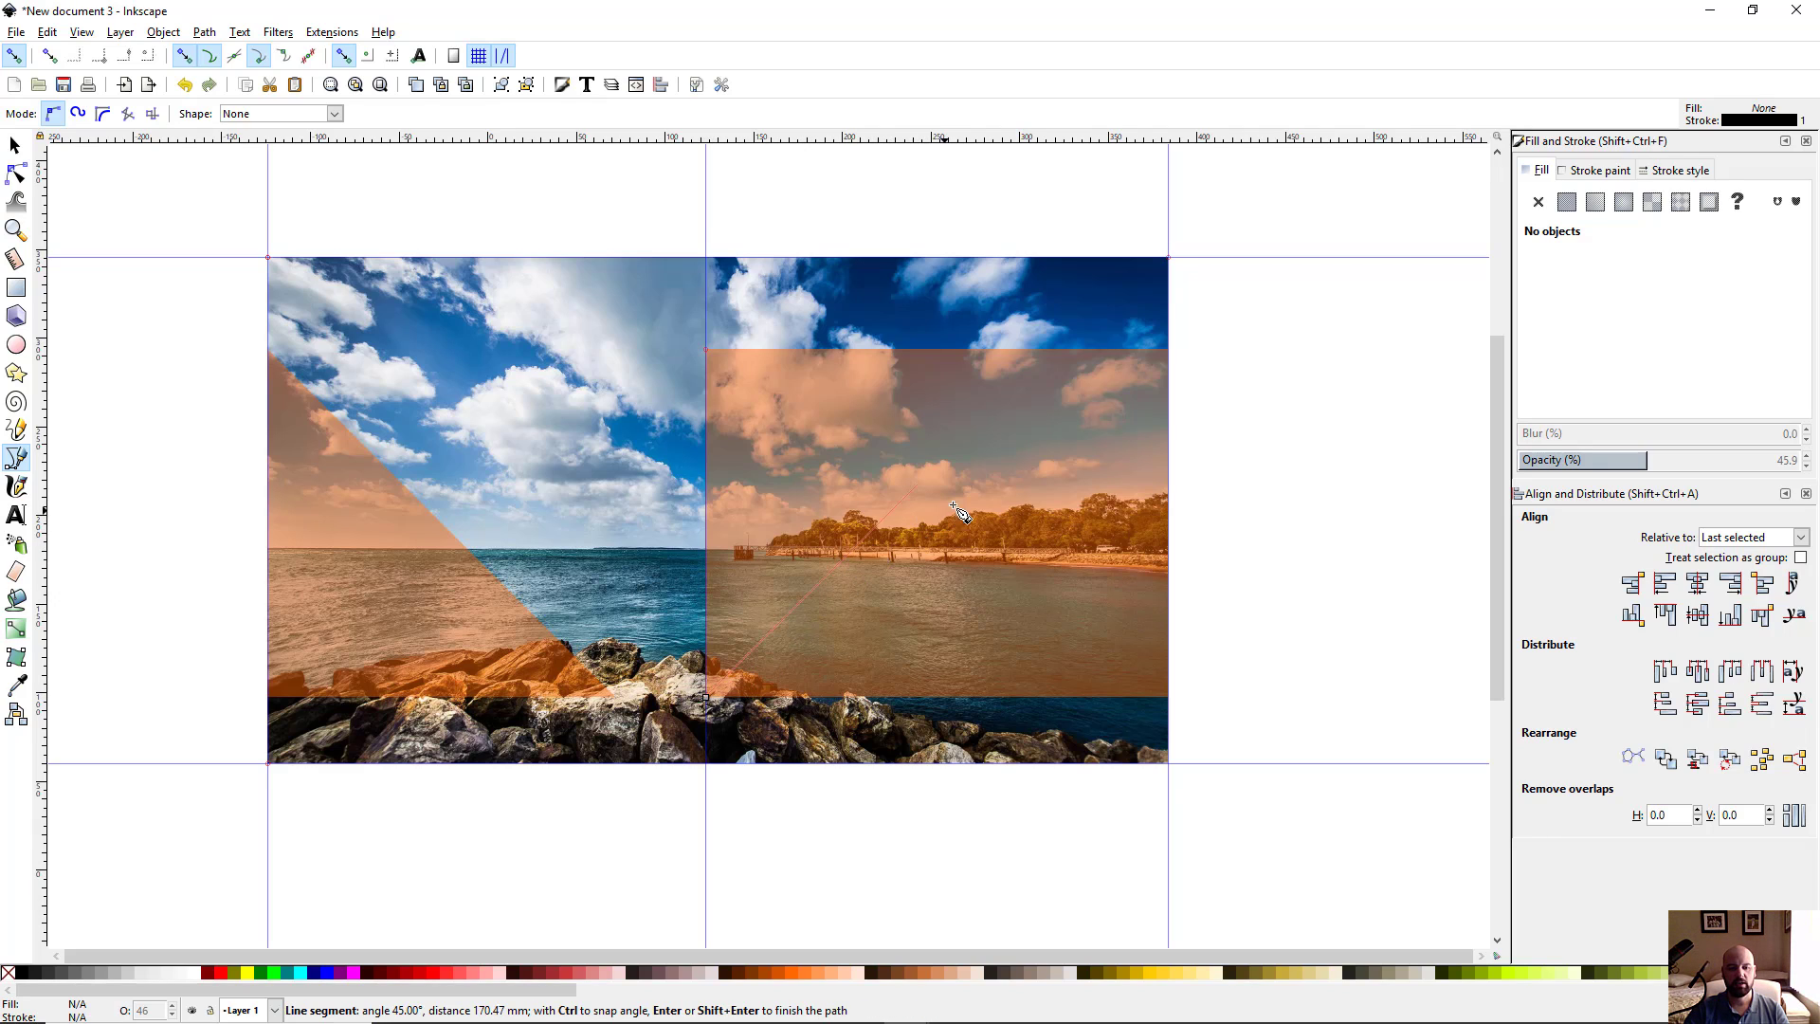
click(1056, 354)
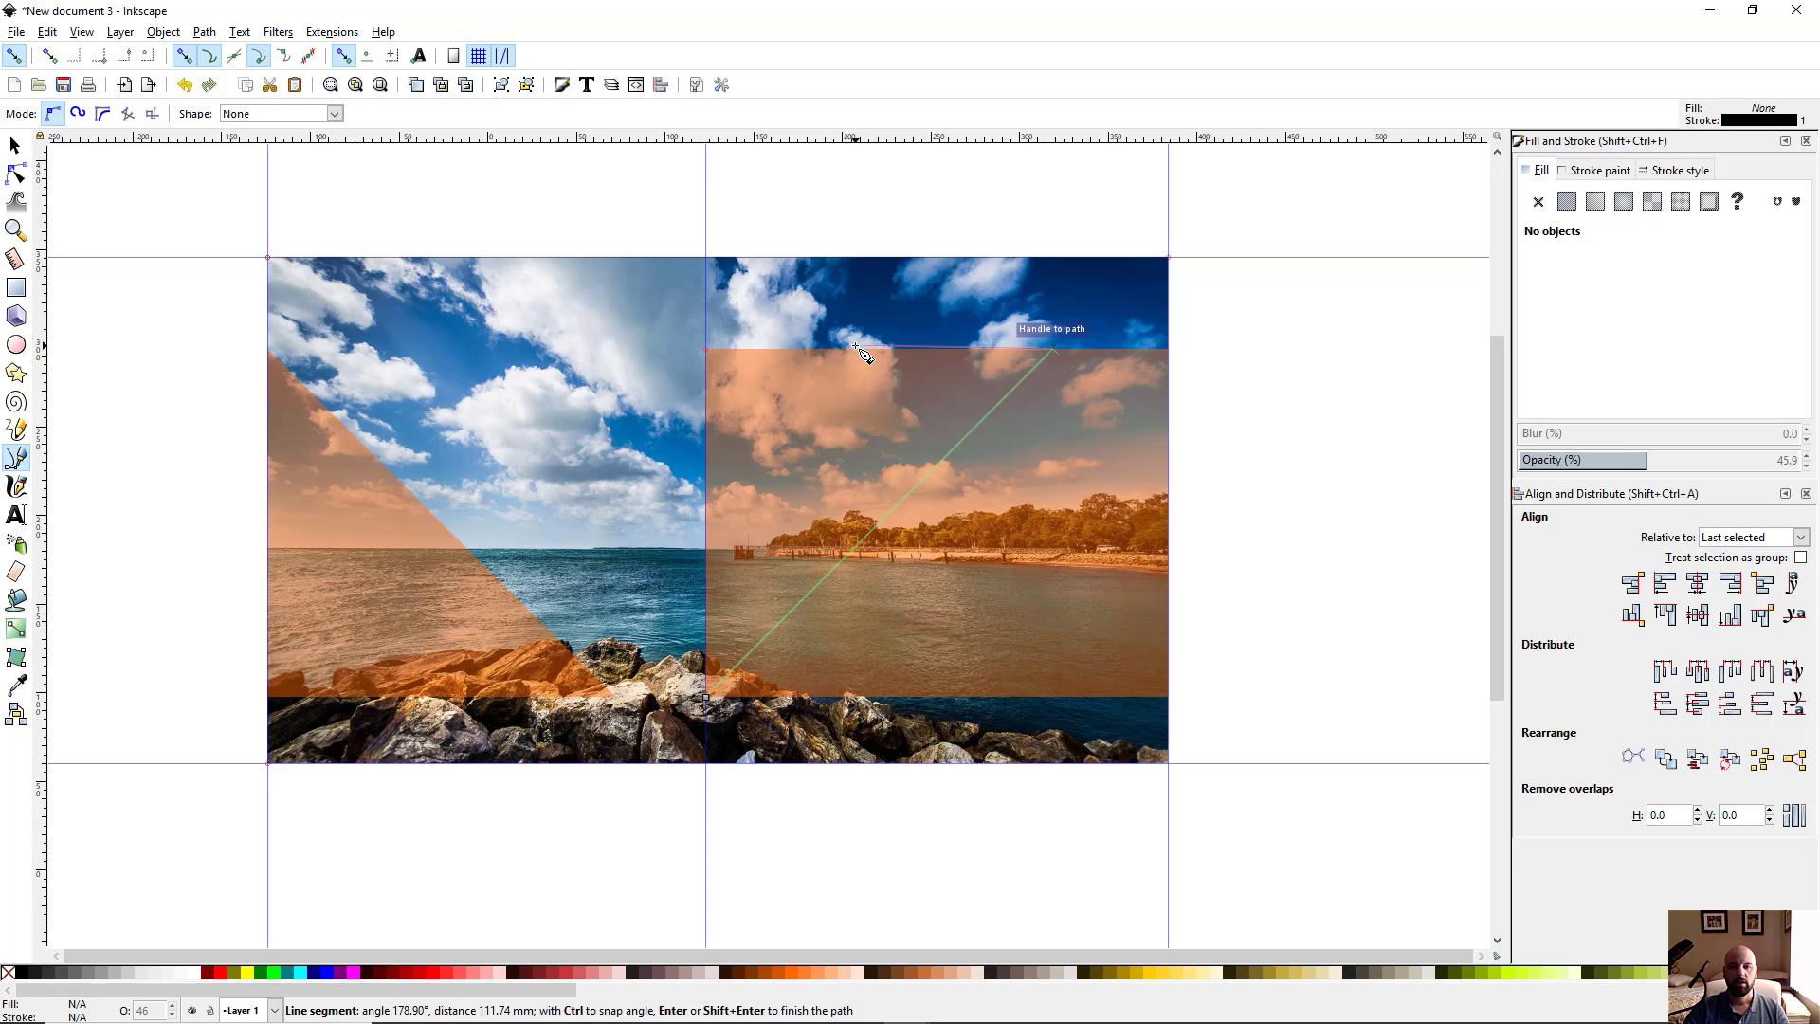
click(706, 350)
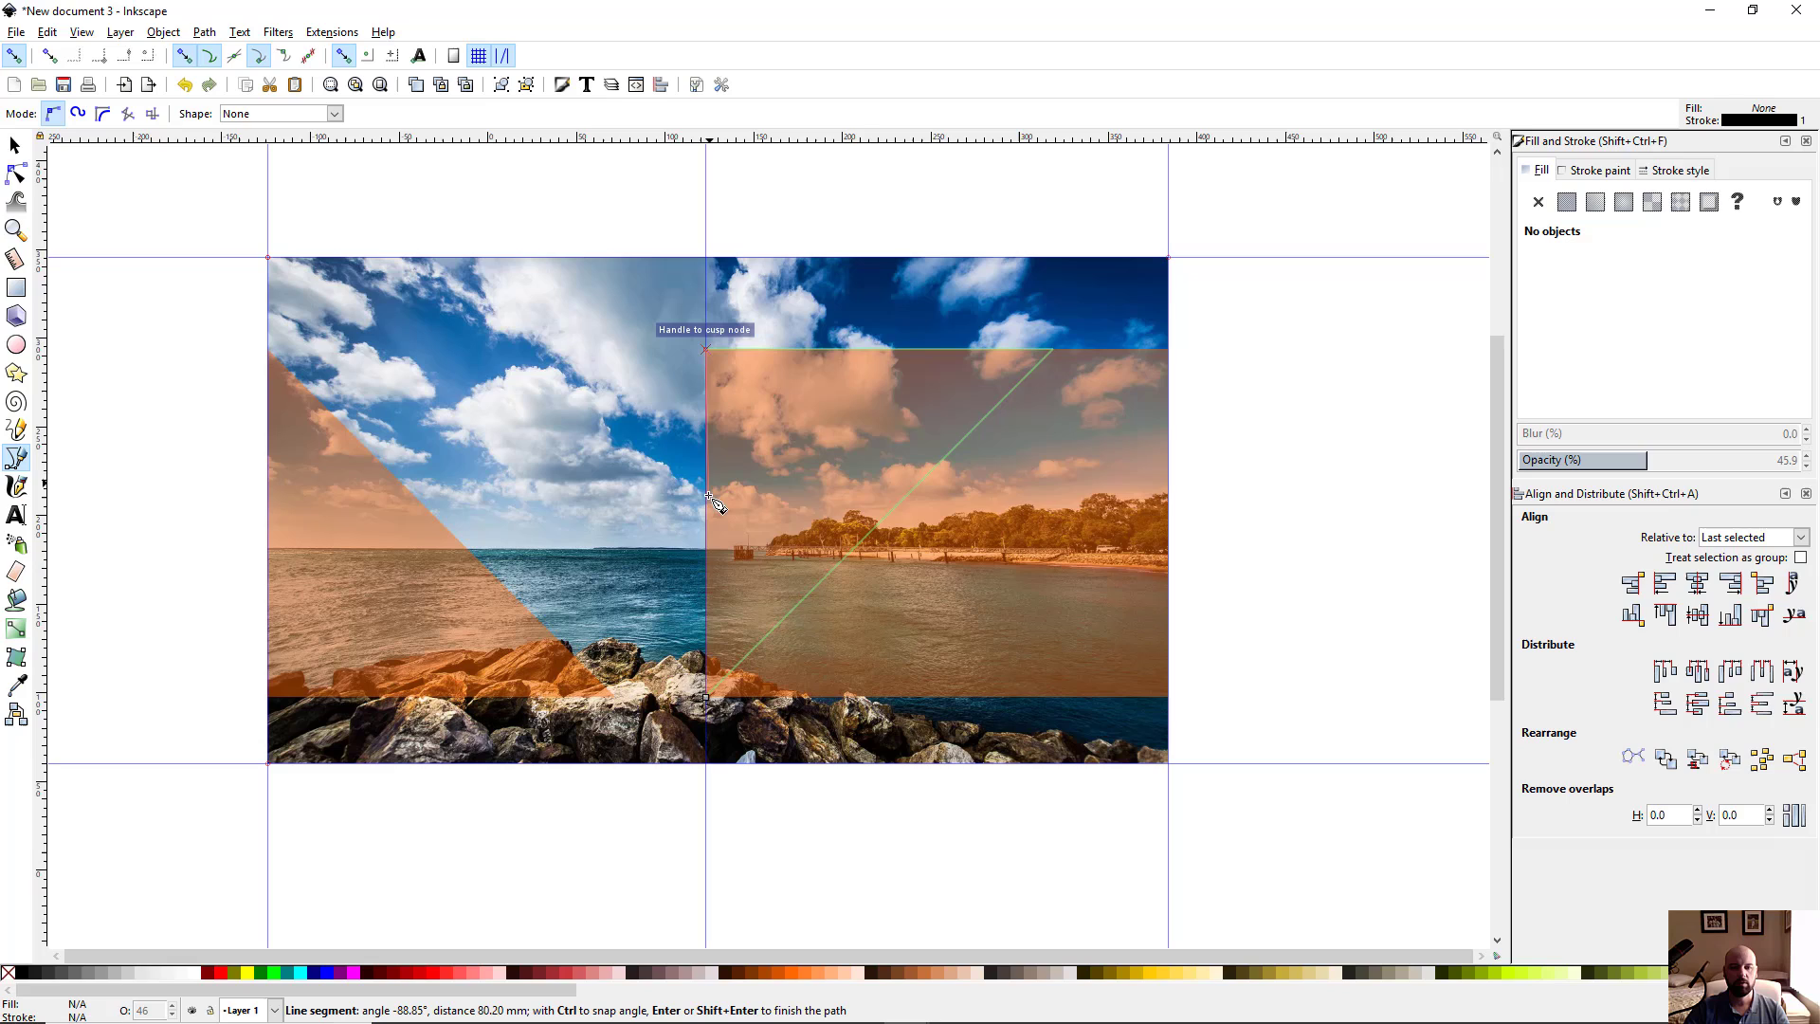
click(707, 699)
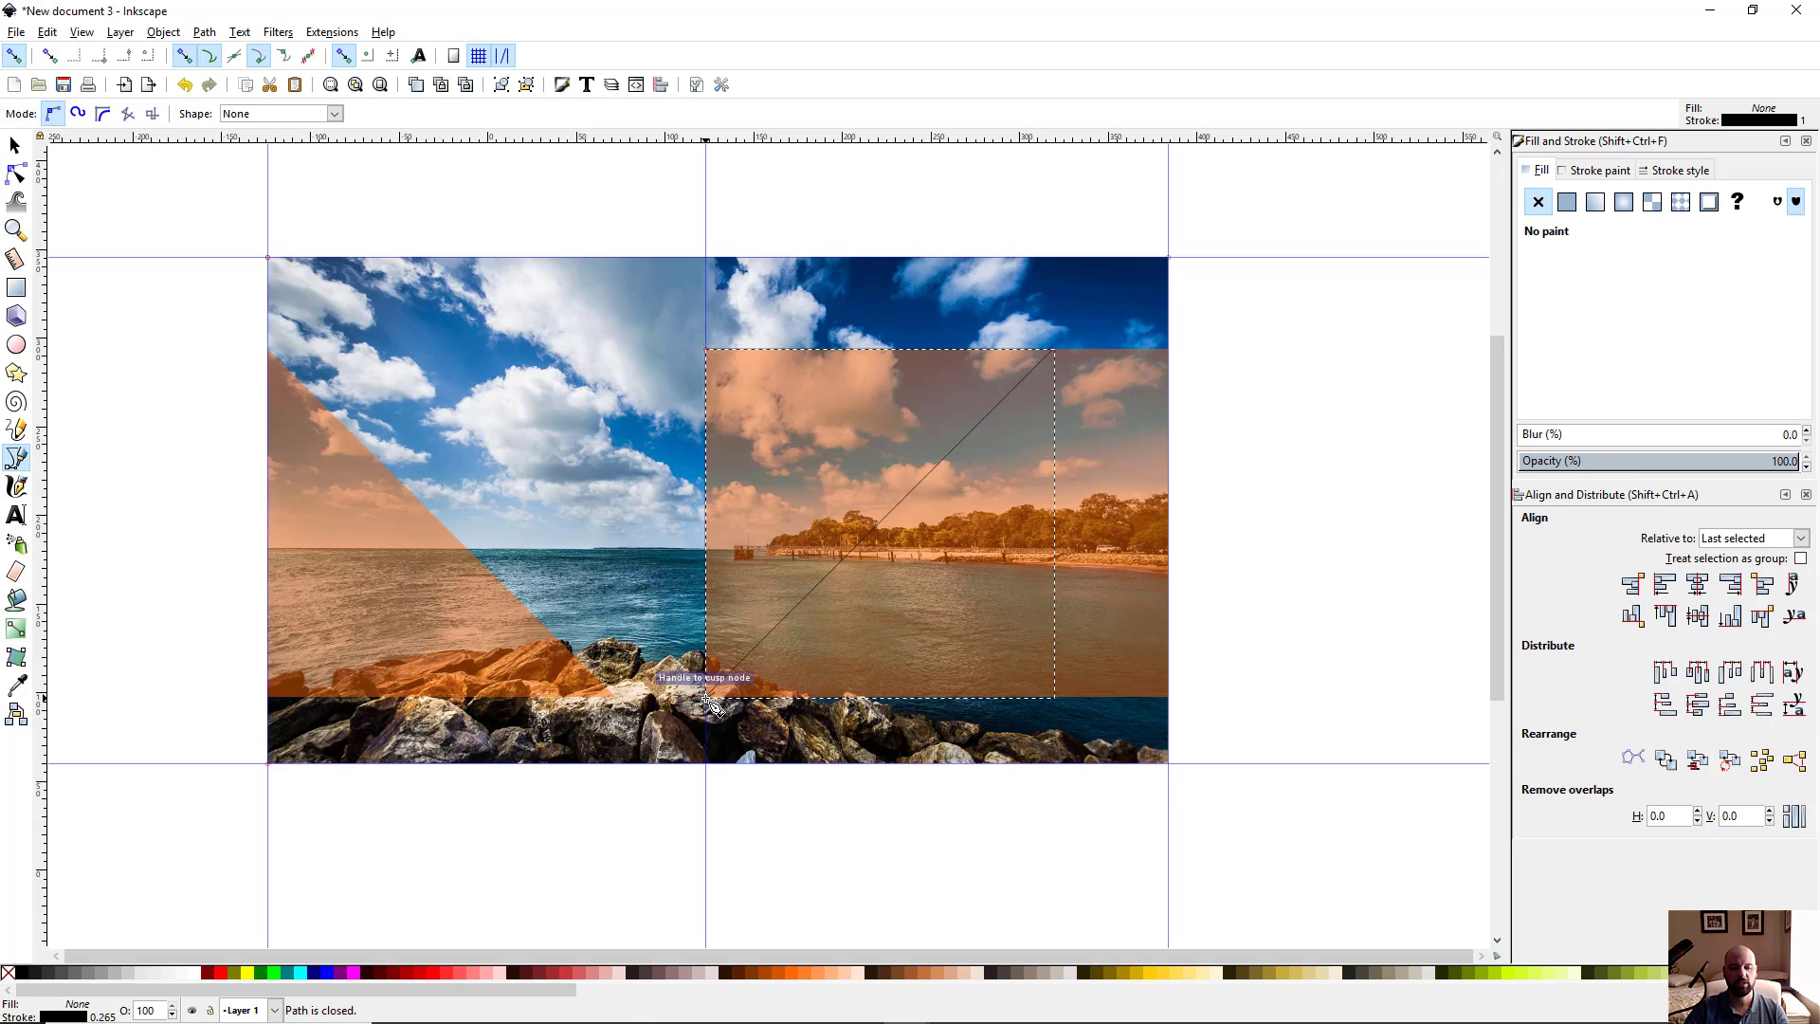
Intersect the new triangle with the full-width orange rectangle to leave an orange triangle beside the vertical guide
key(s)
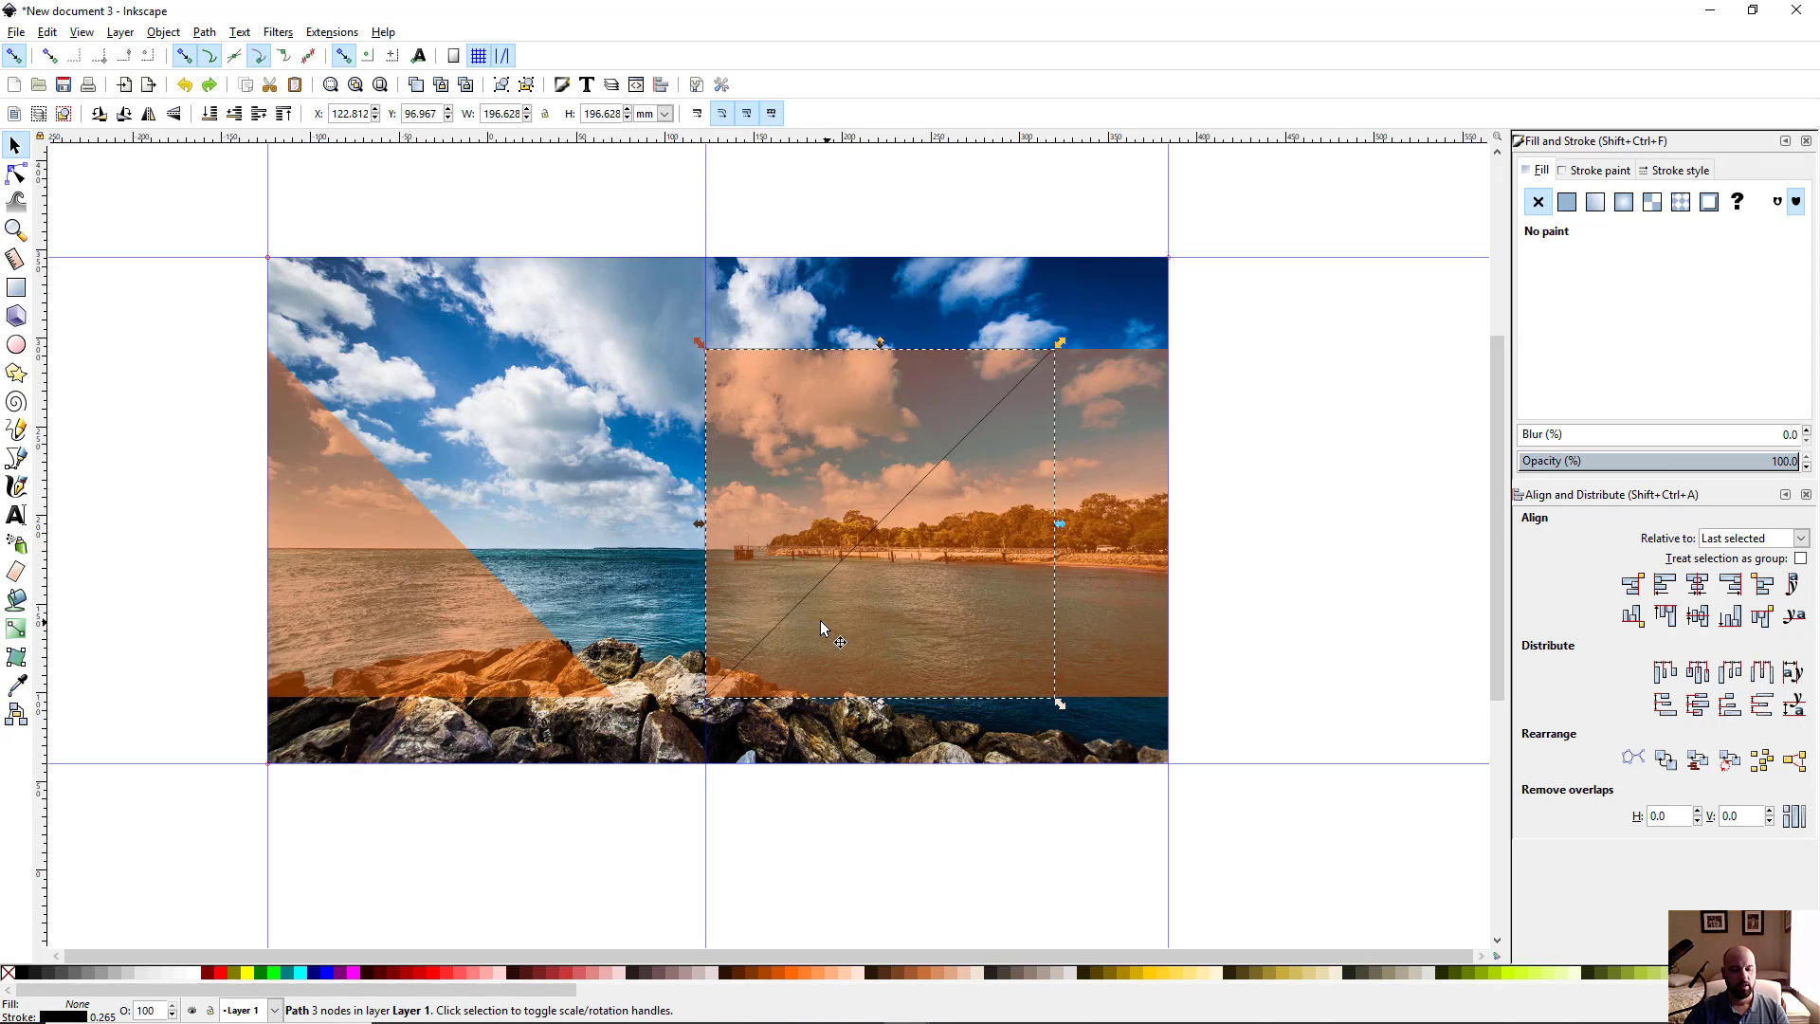
shift+click(1086, 550)
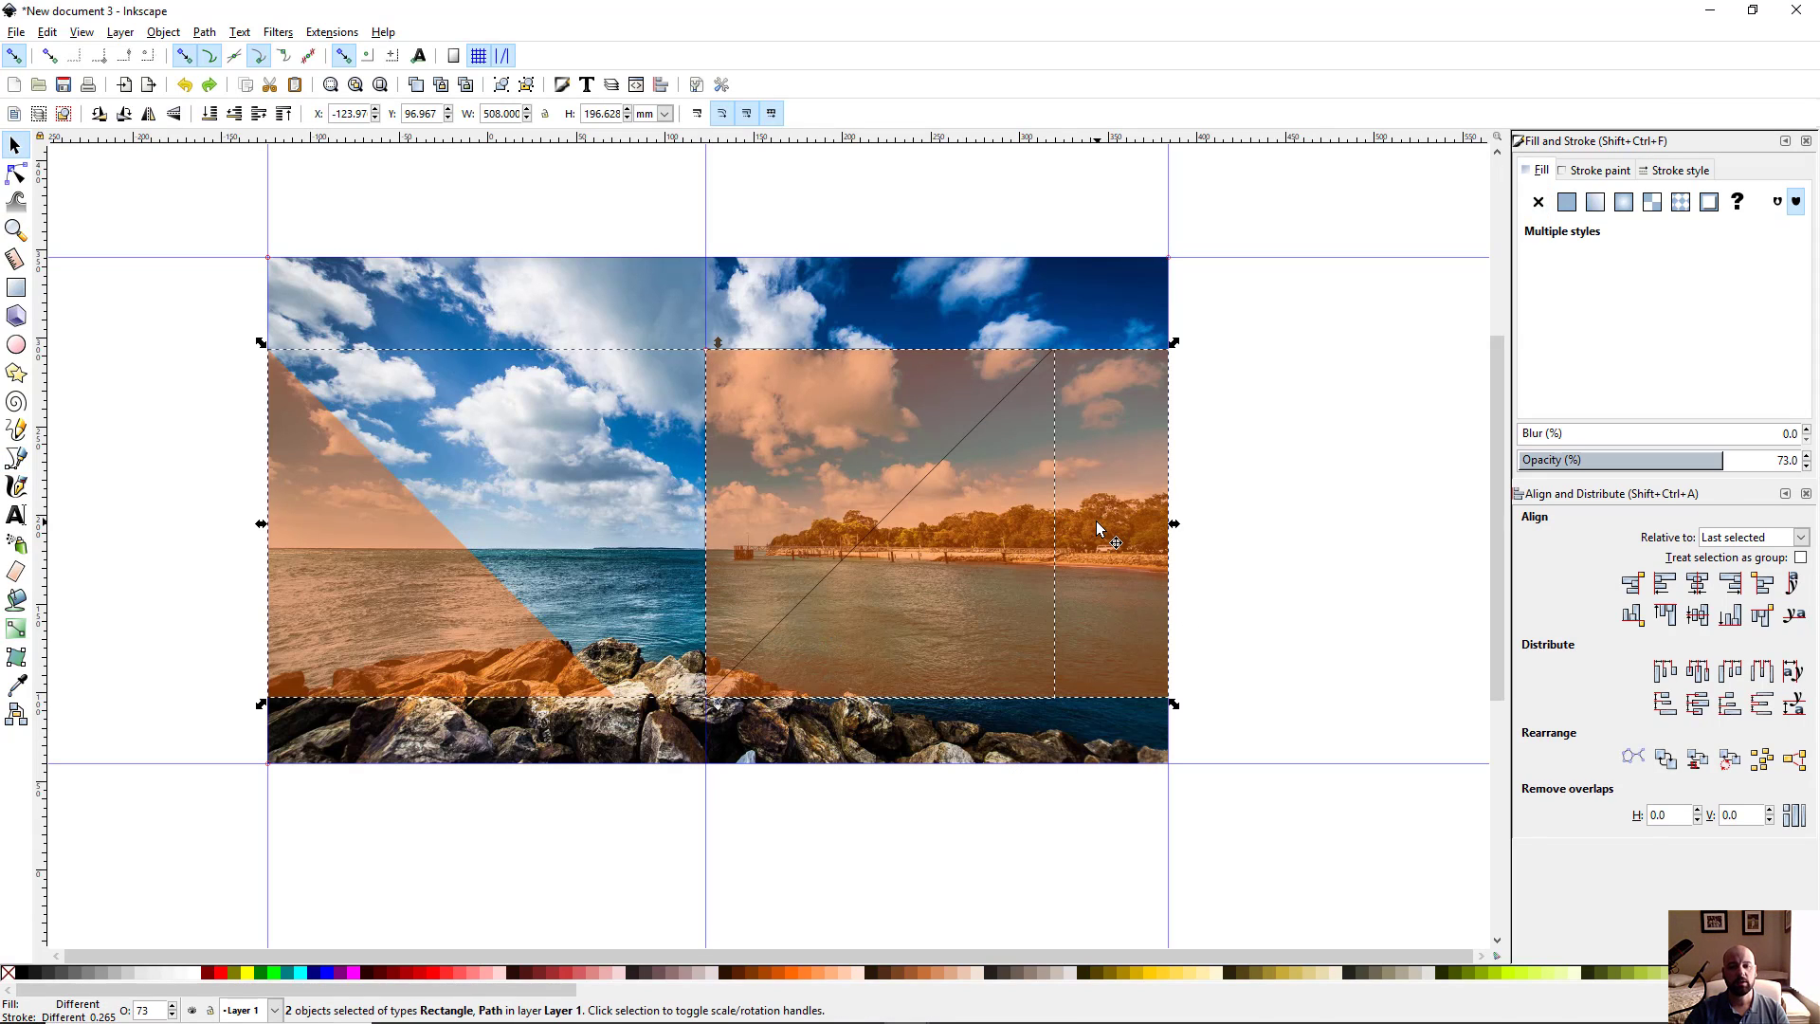
click(204, 32)
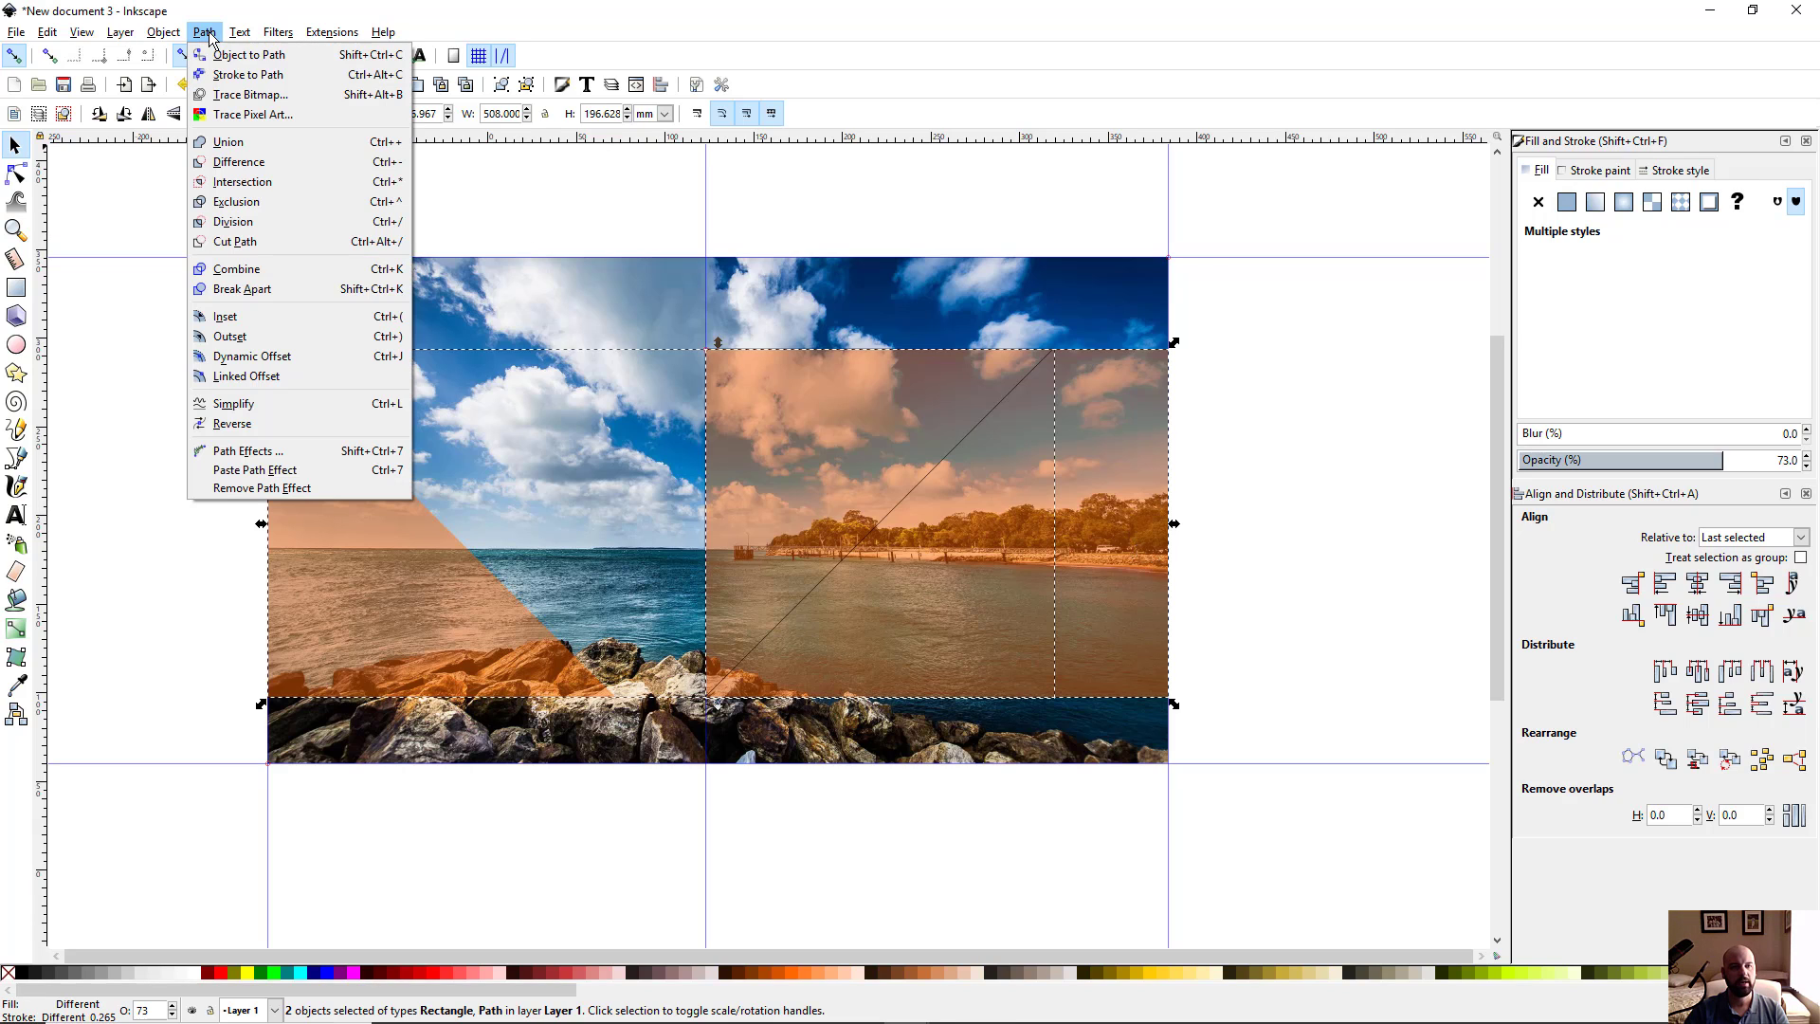
click(290, 180)
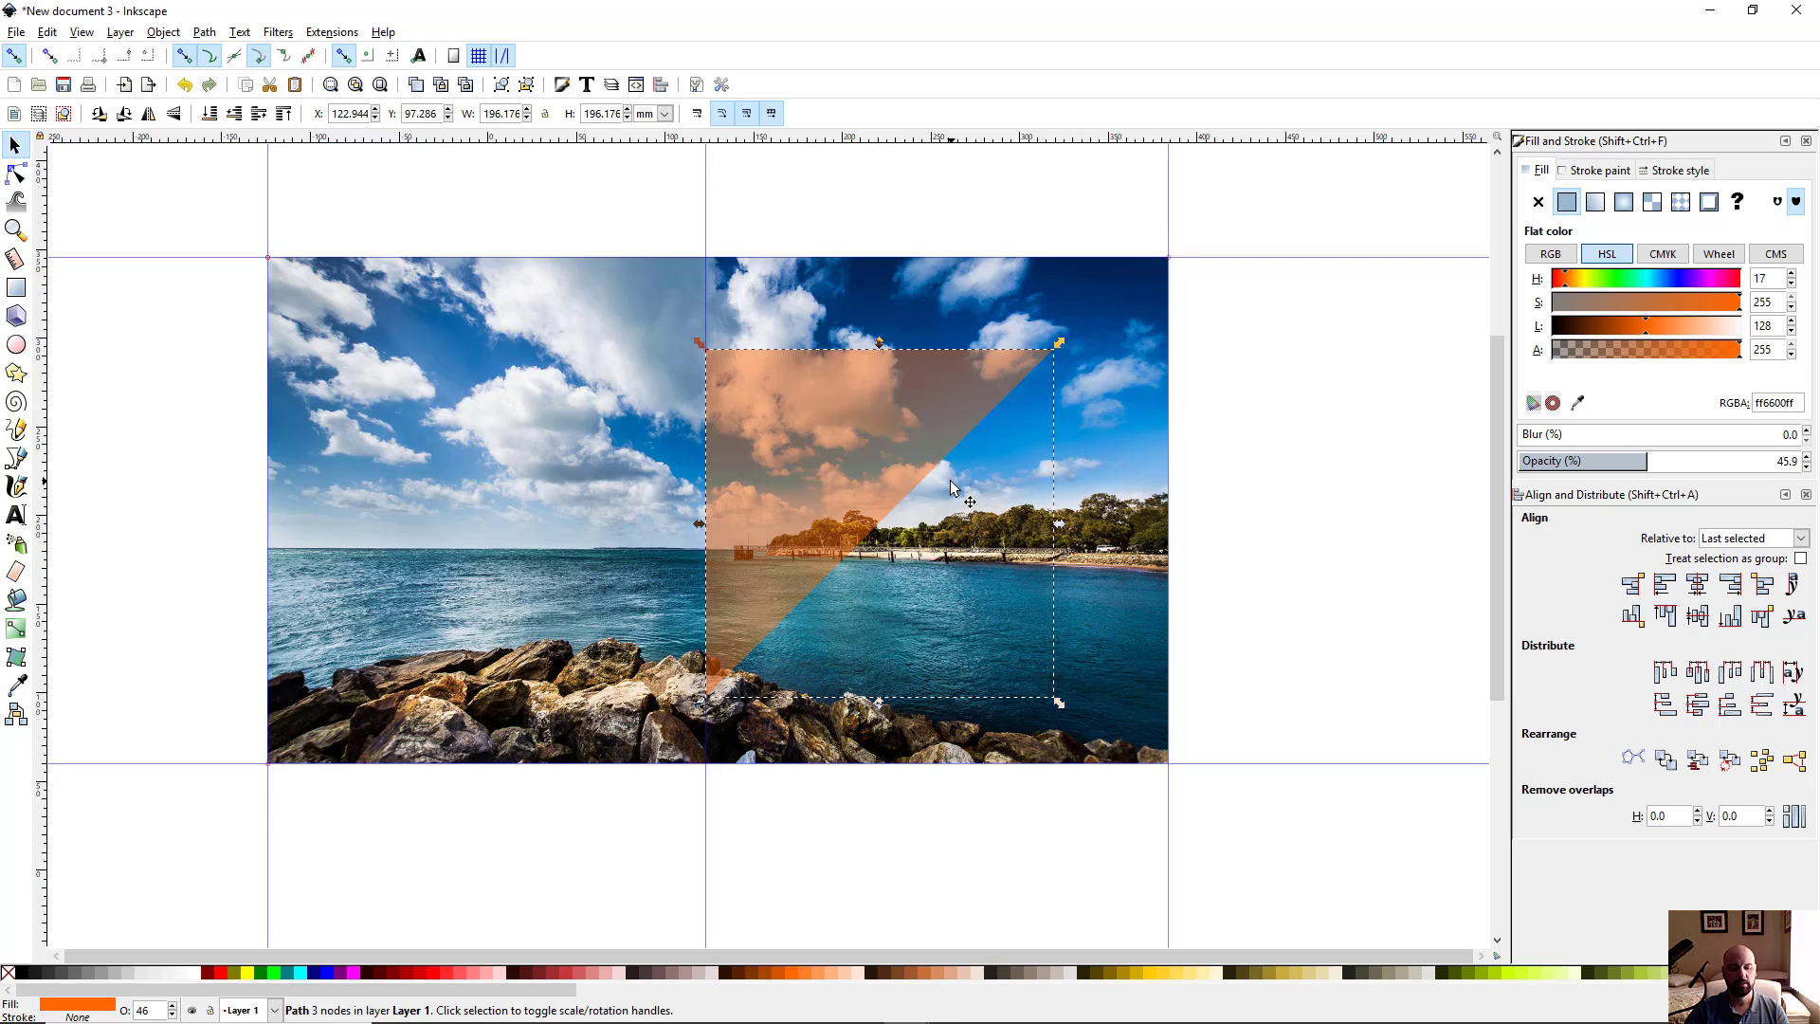
Clip the full-width seaside photo to the orange triangle
shift+click(1133, 303)
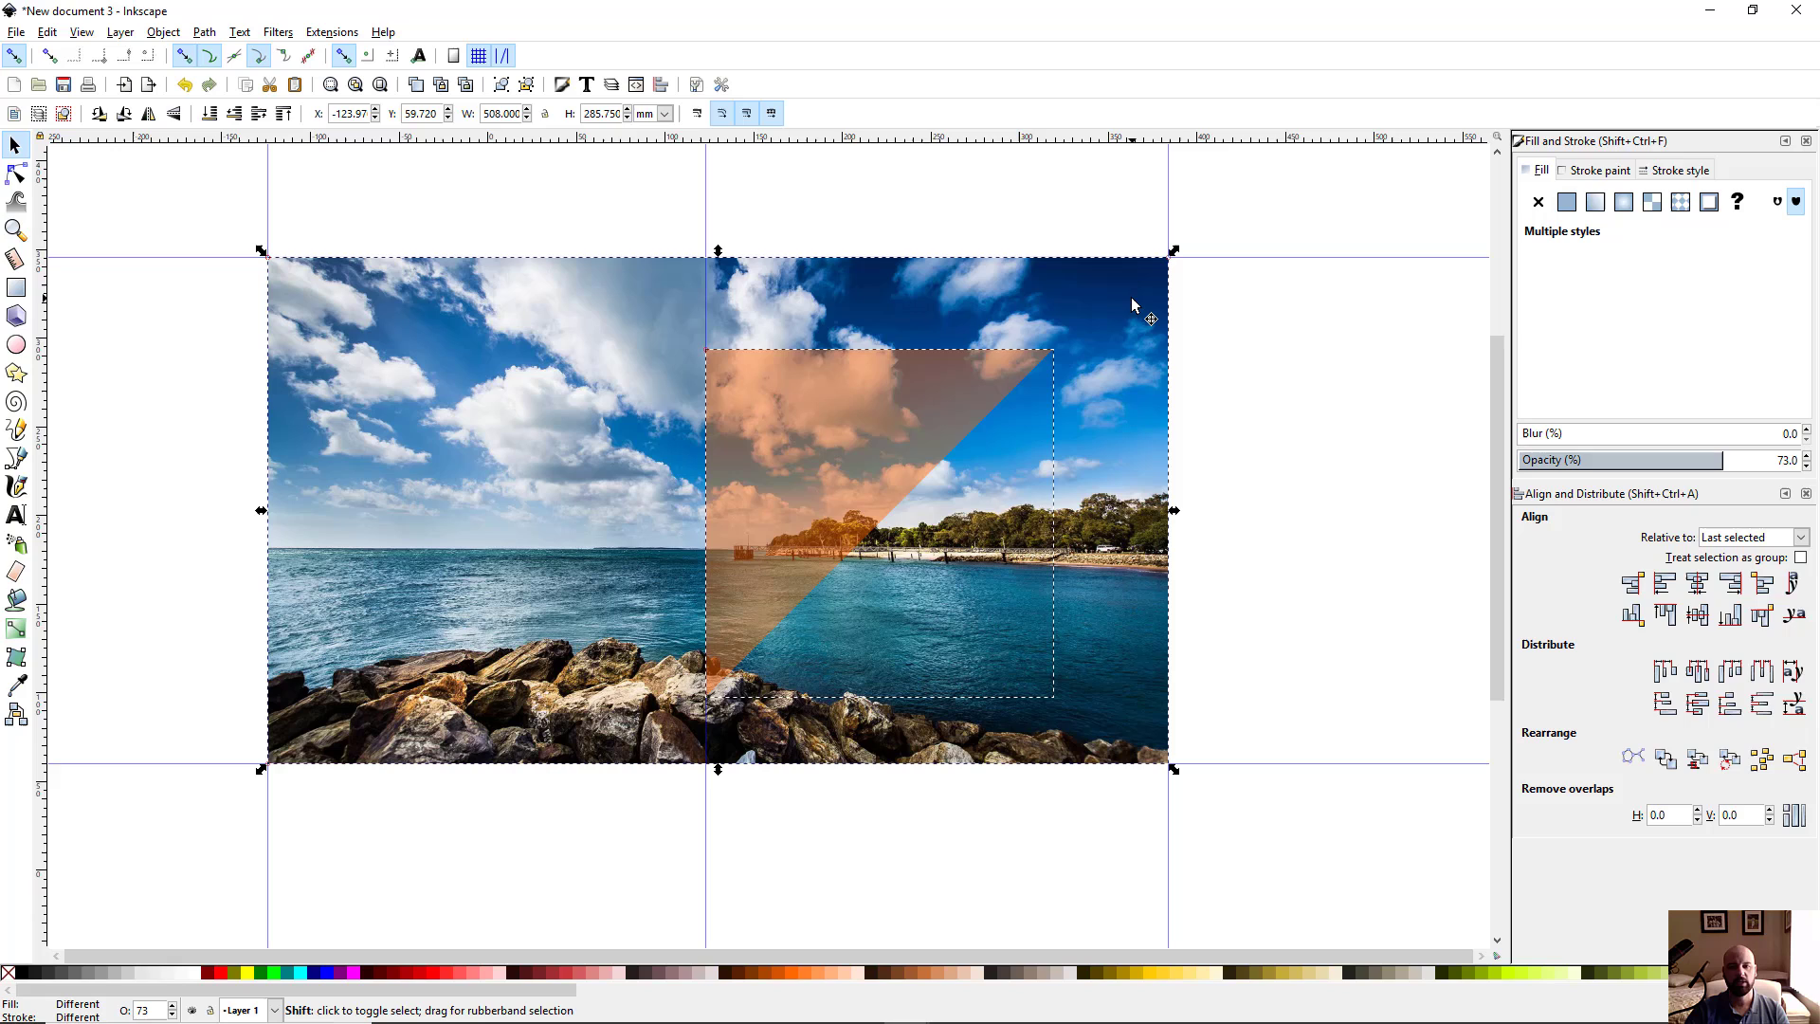
click(162, 32)
mouse_move(432, 241)
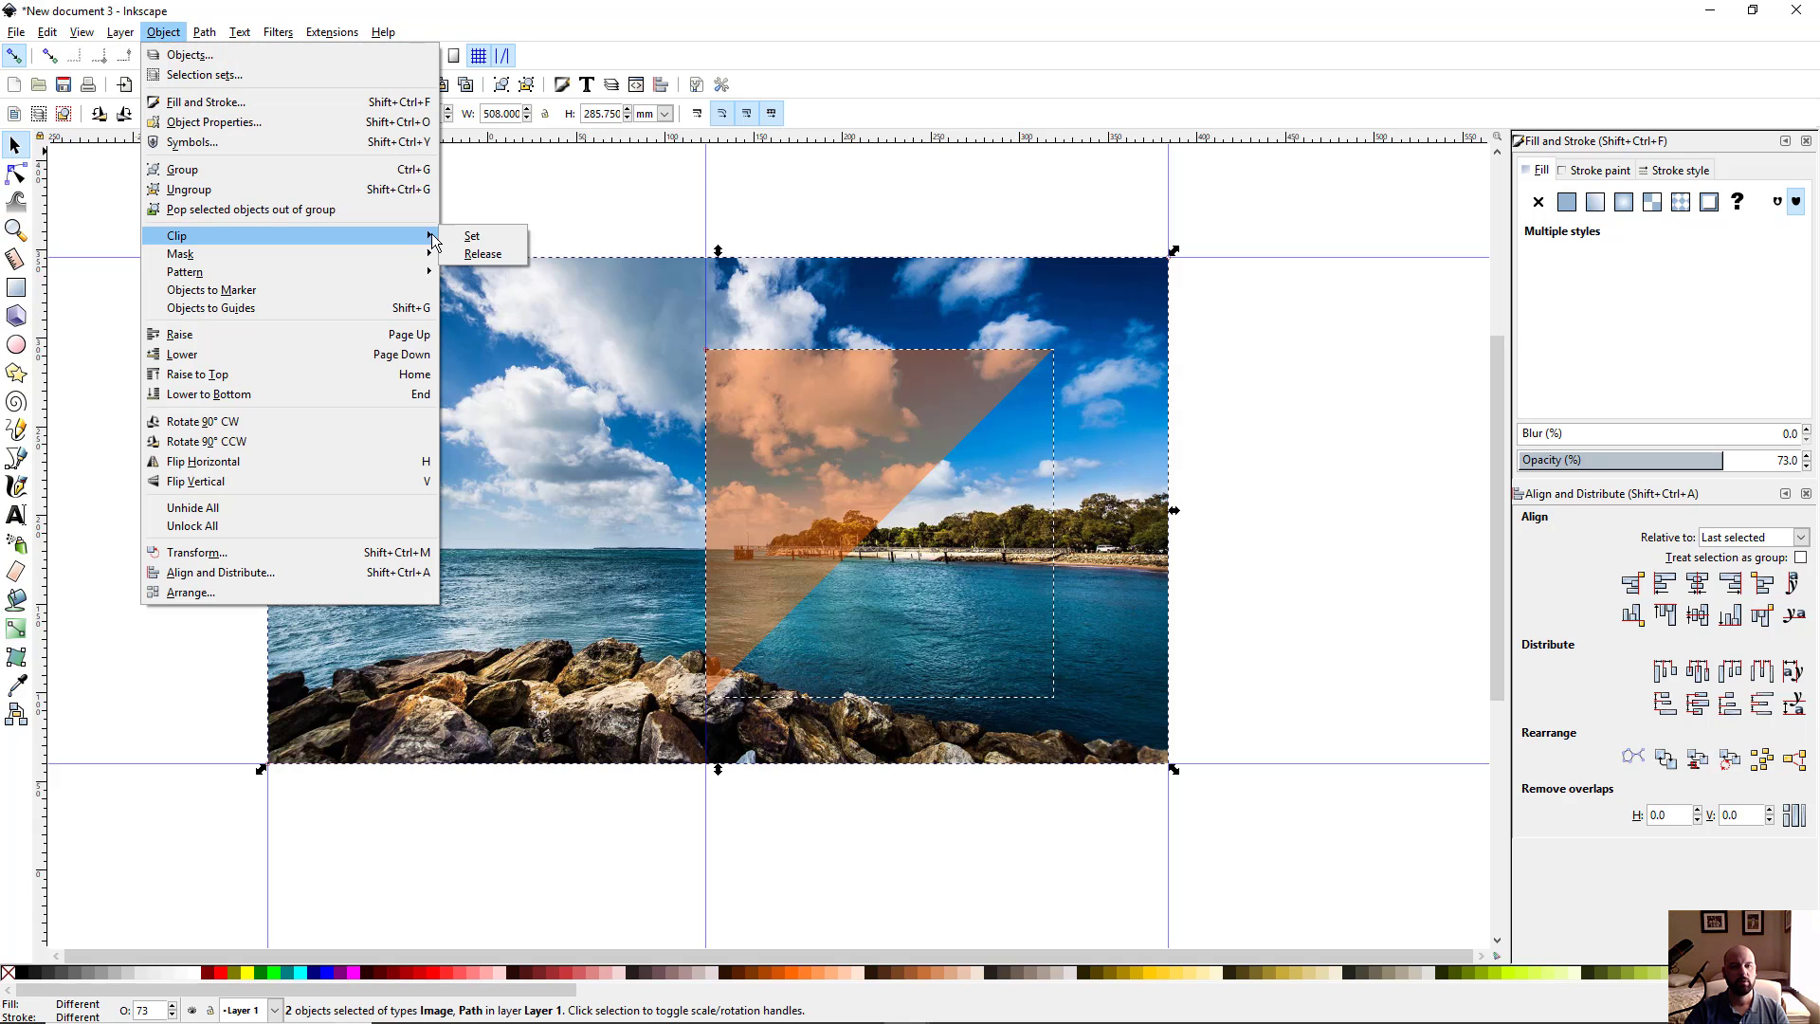
click(486, 236)
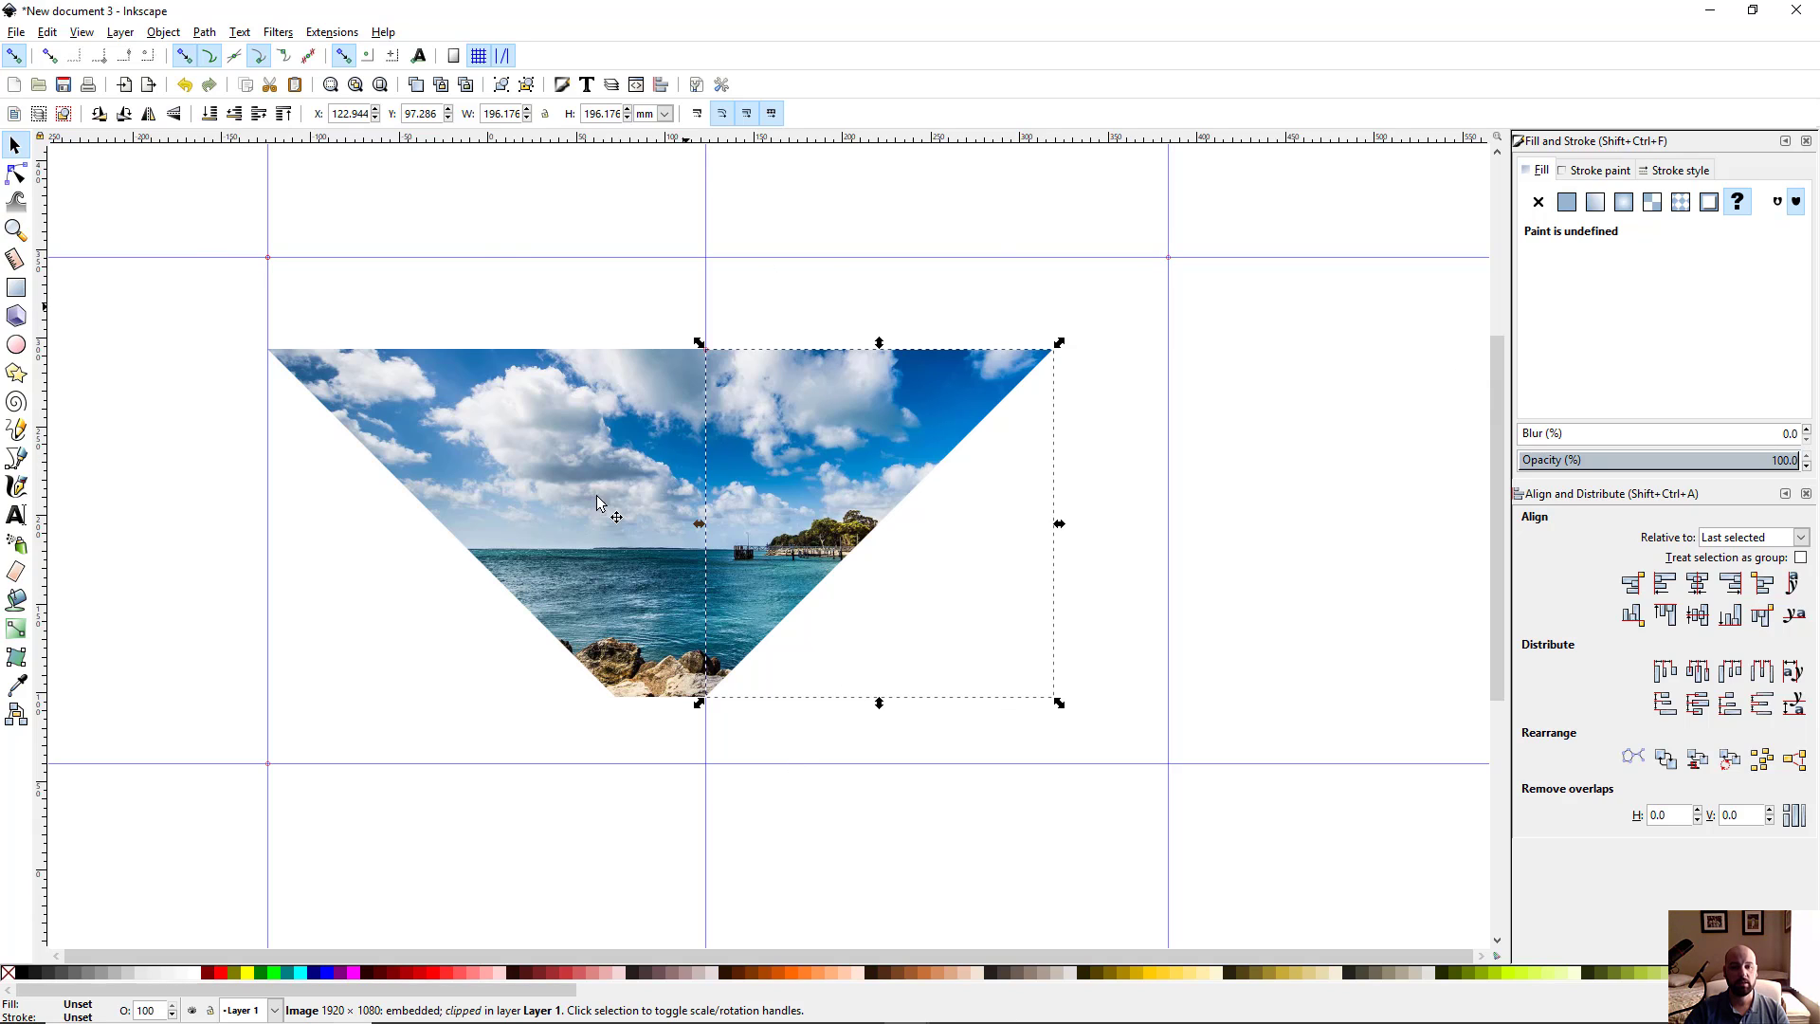
click(1352, 529)
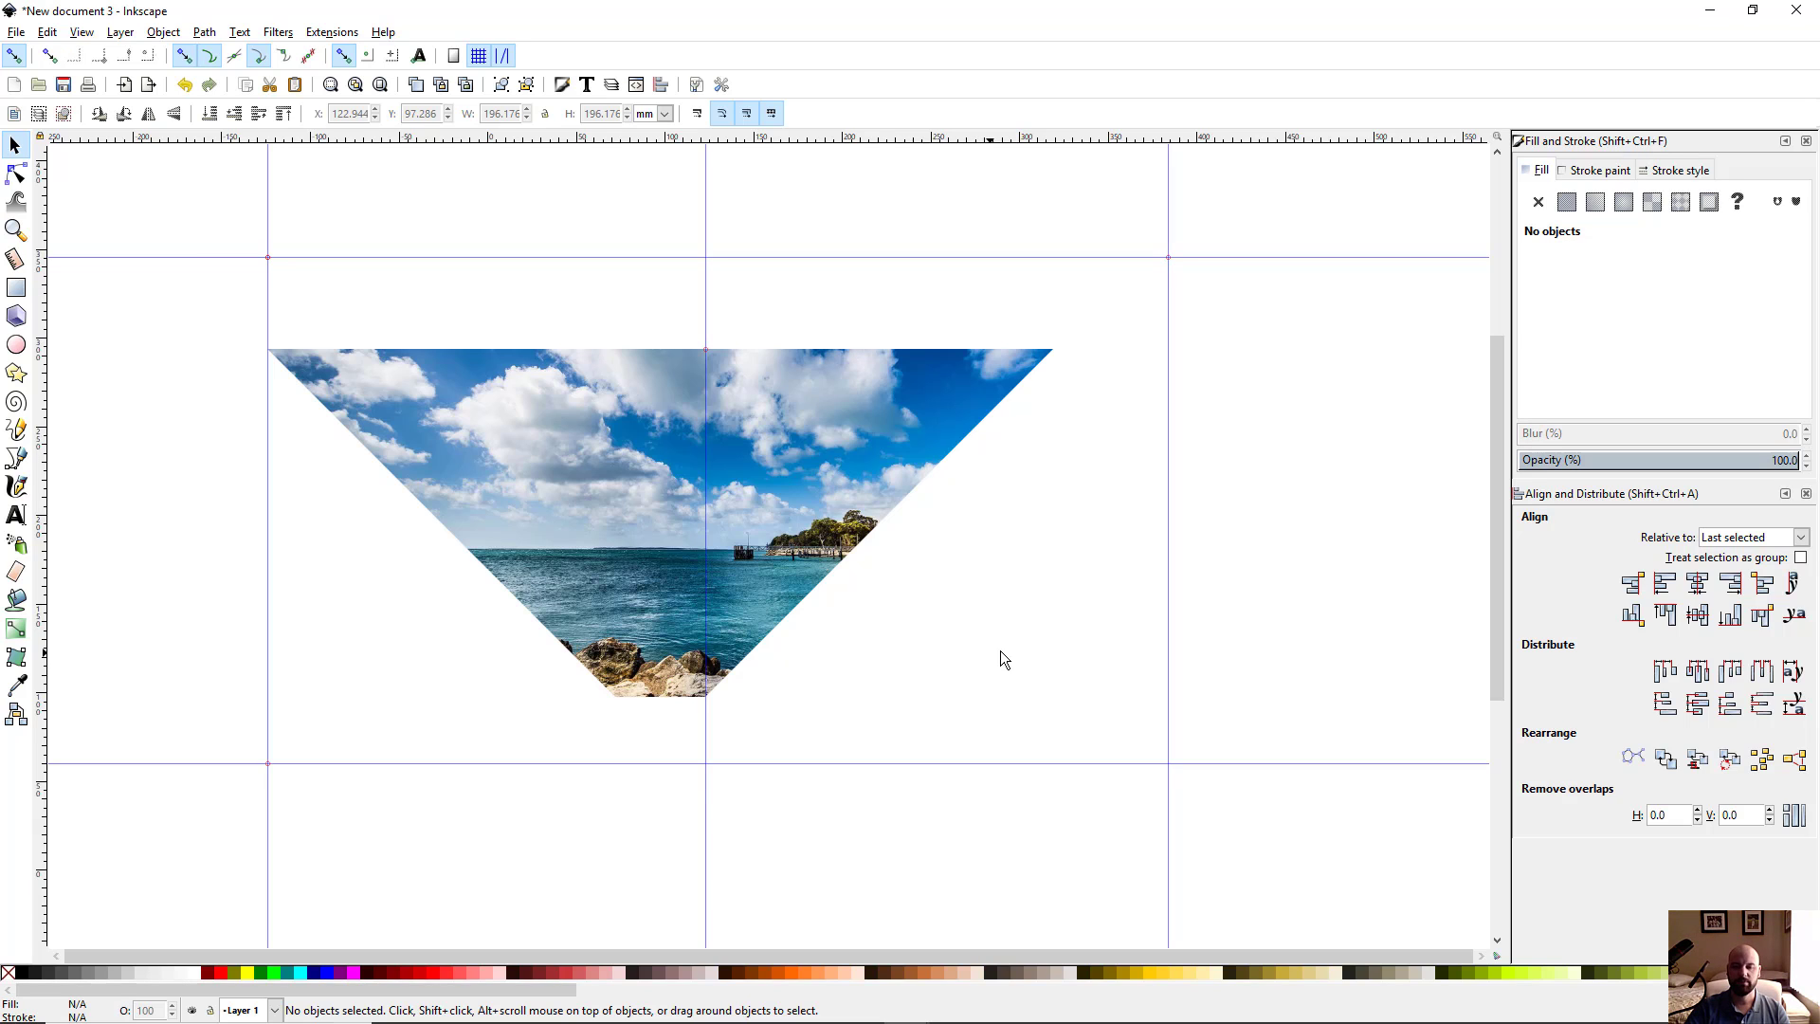
drag(880, 465, 923, 477)
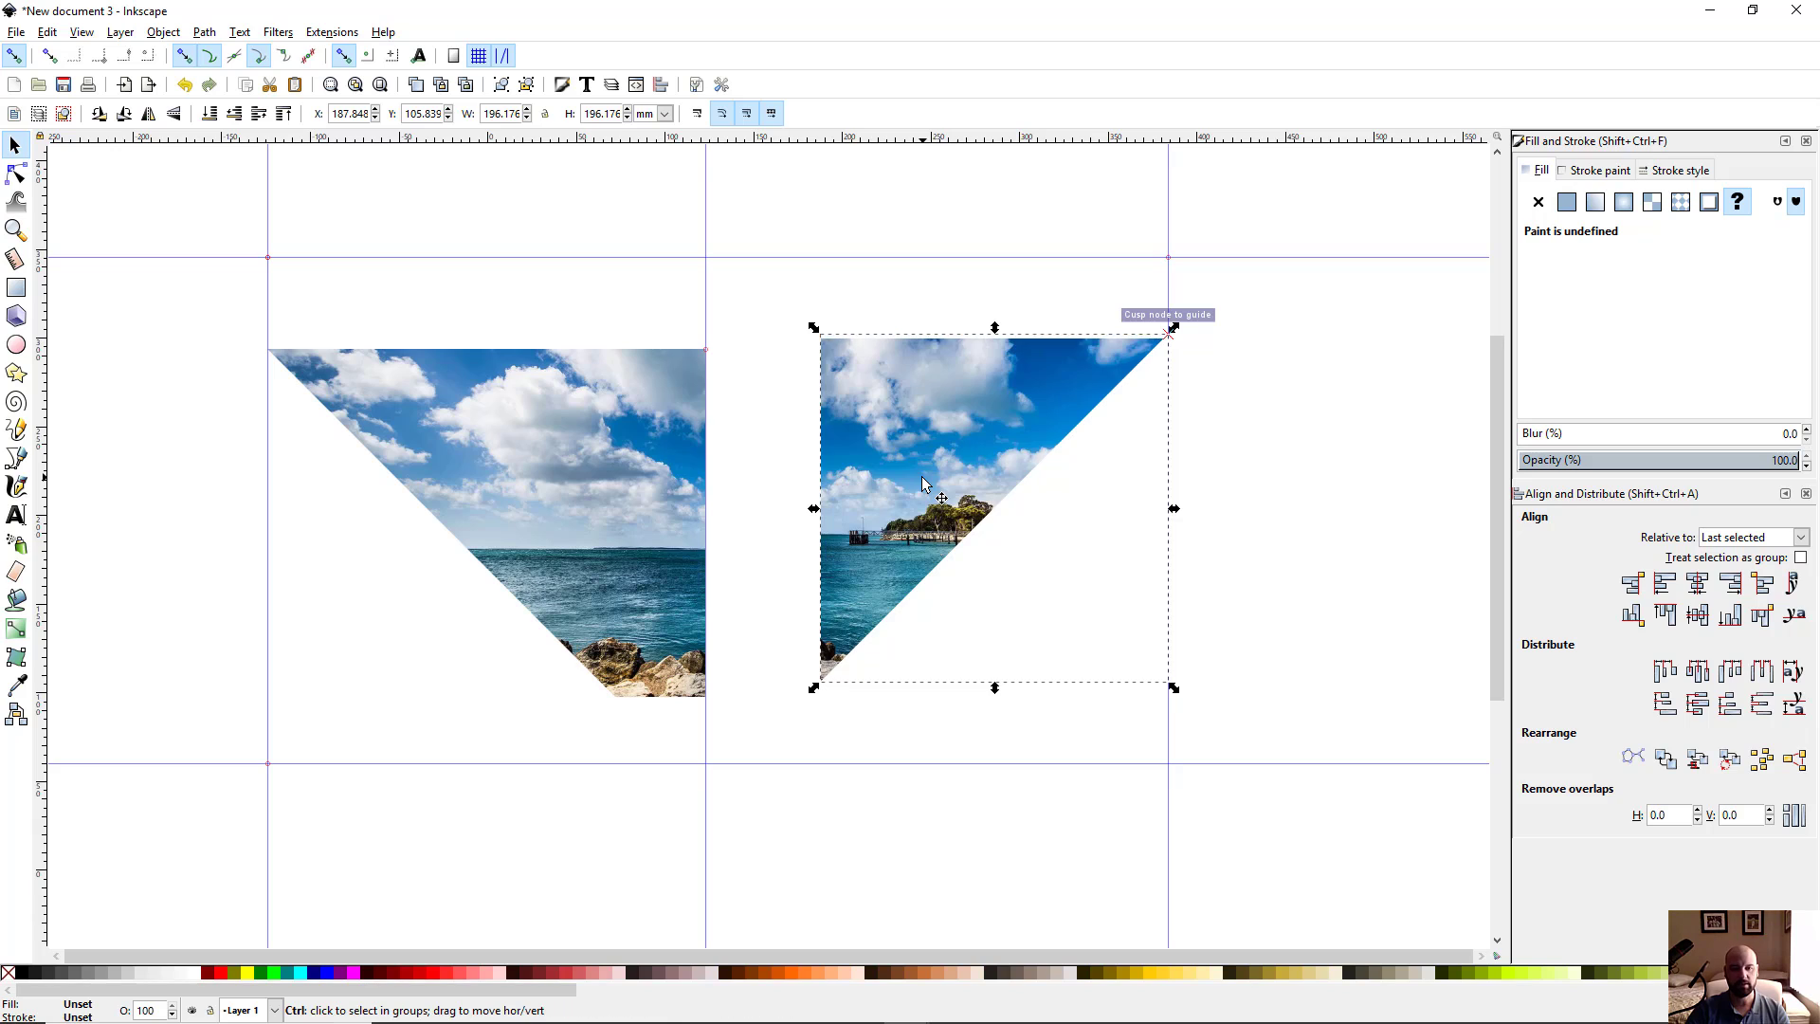
key(ctrl+z)
click(1289, 569)
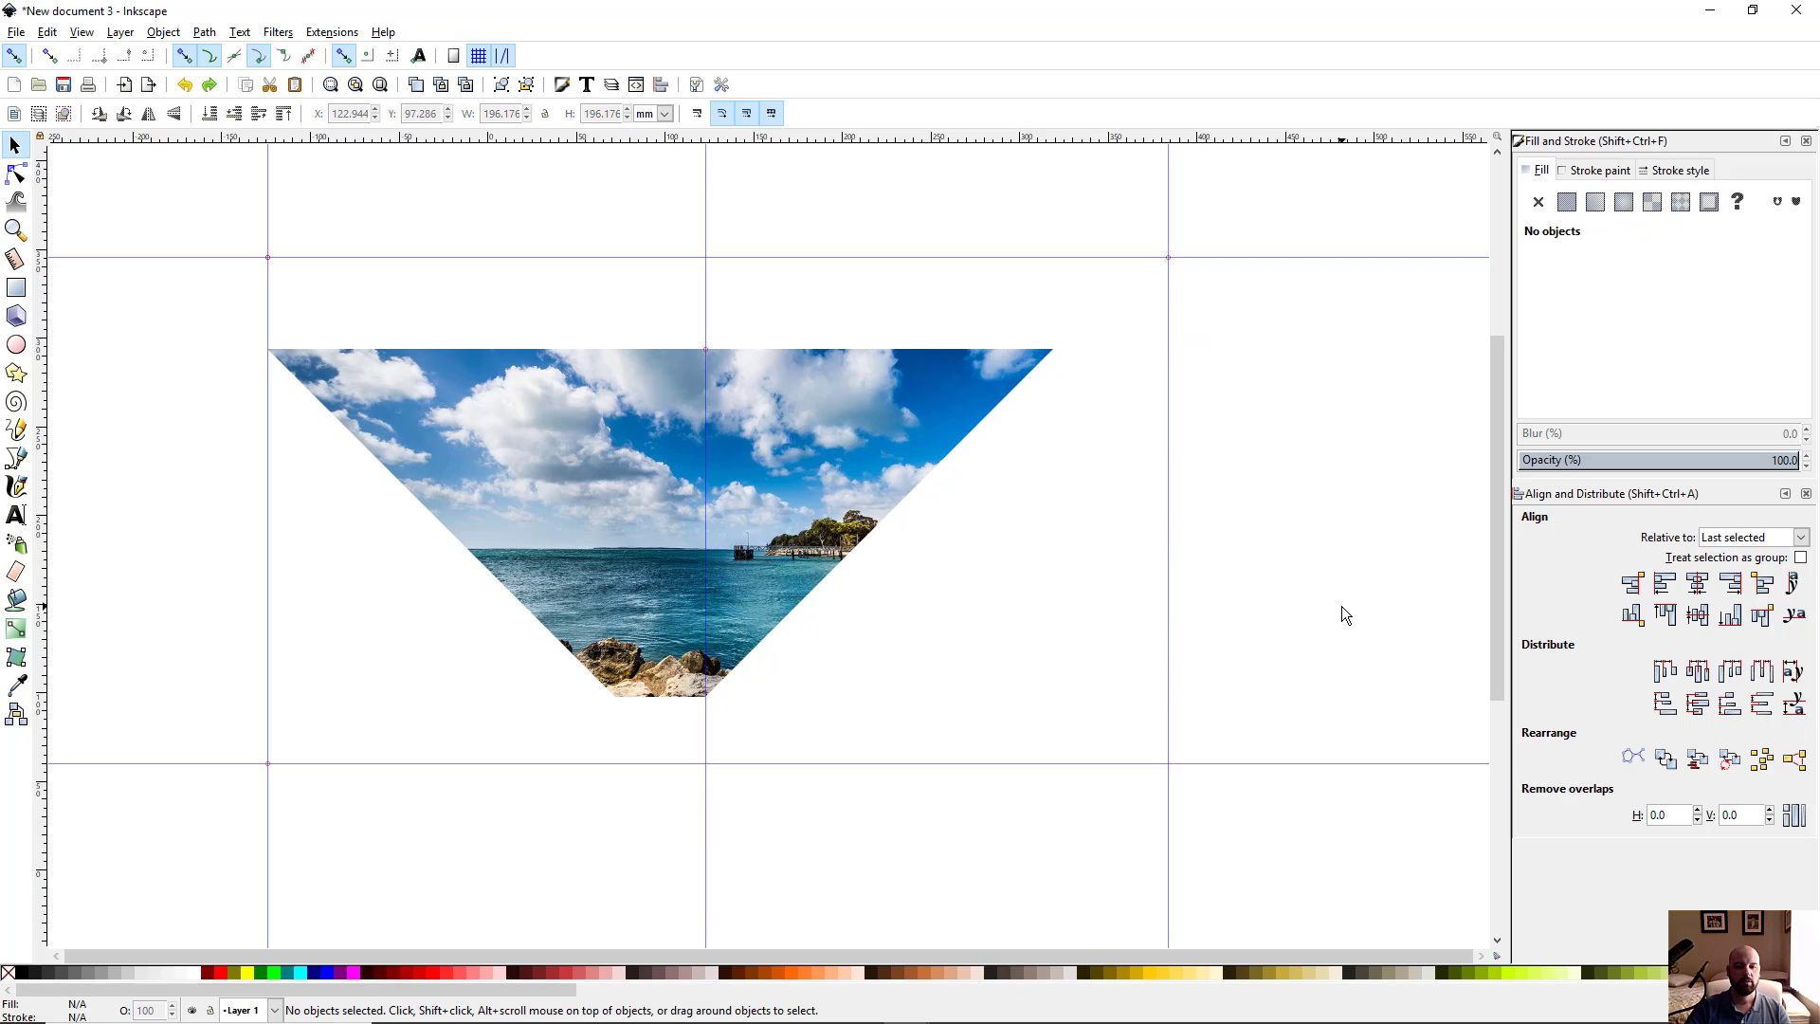
click(796, 467)
drag(745, 502, 860, 489)
key(ctrl+z)
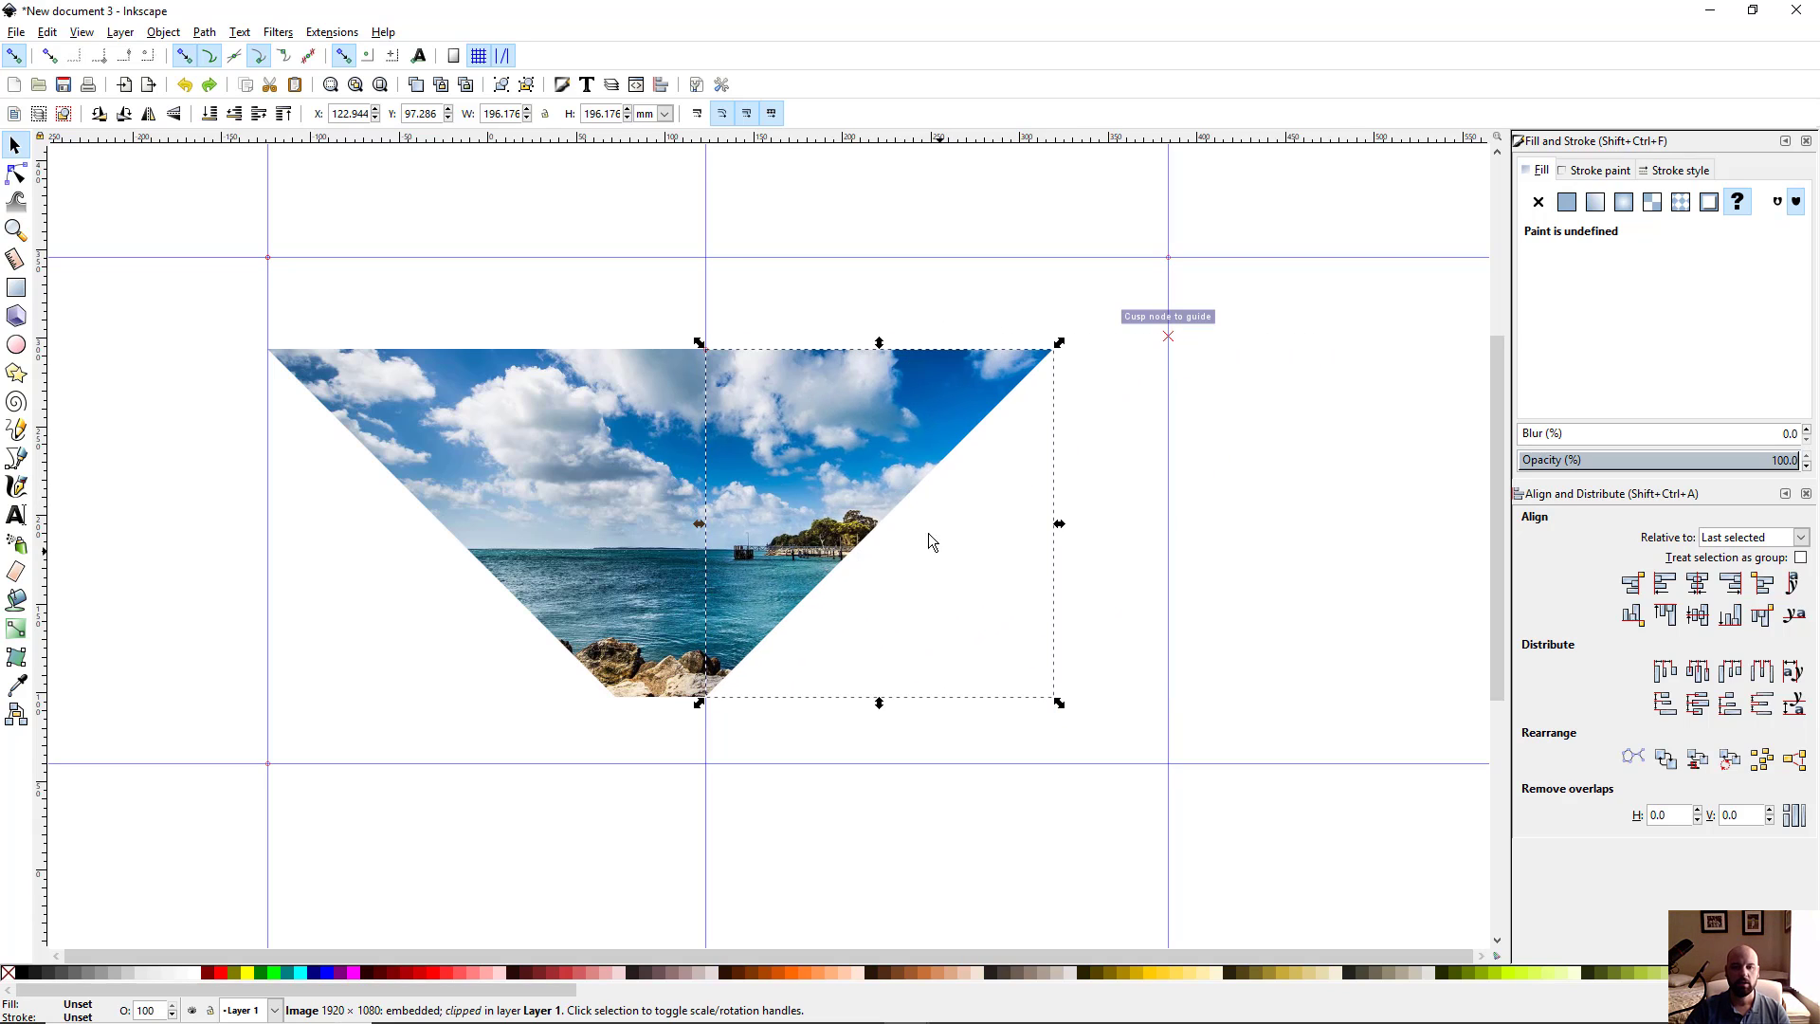
Rotate the clipped triangular photo 90° clockwise and move it straight down until its upper-left corner meets the other photo piece's lower-right corner
click(817, 423)
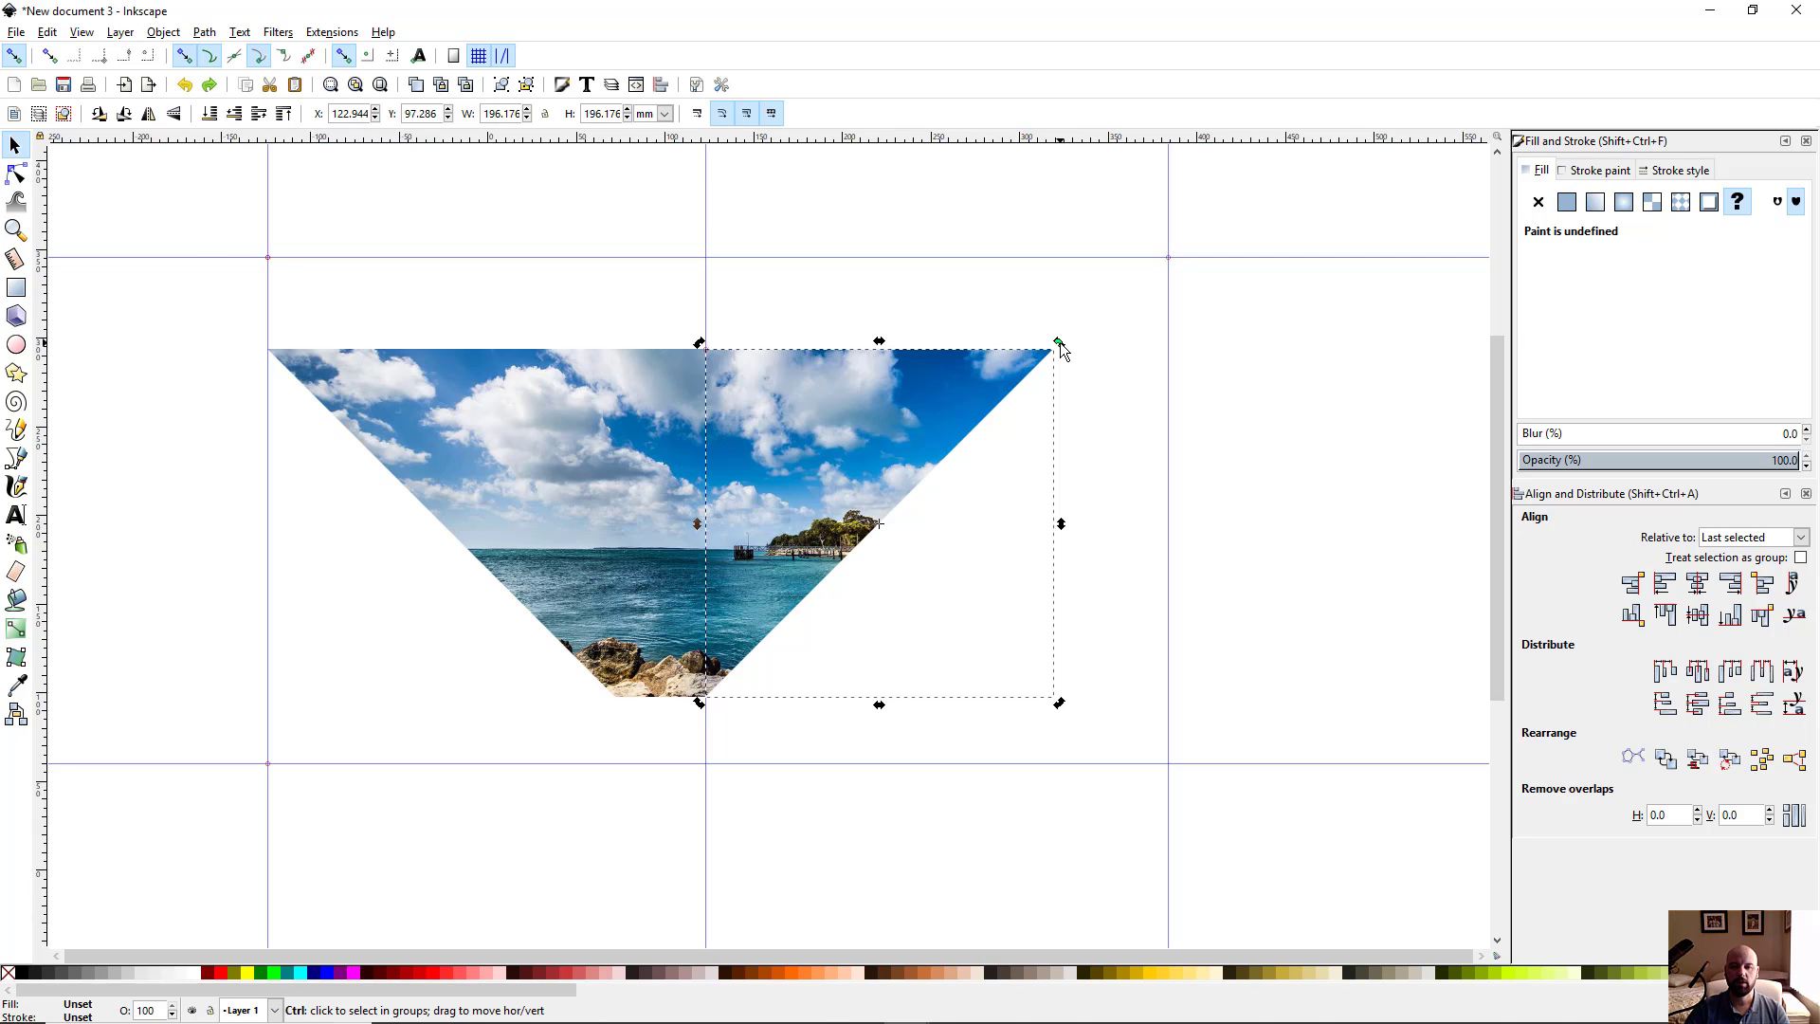
drag(1060, 343, 1132, 725)
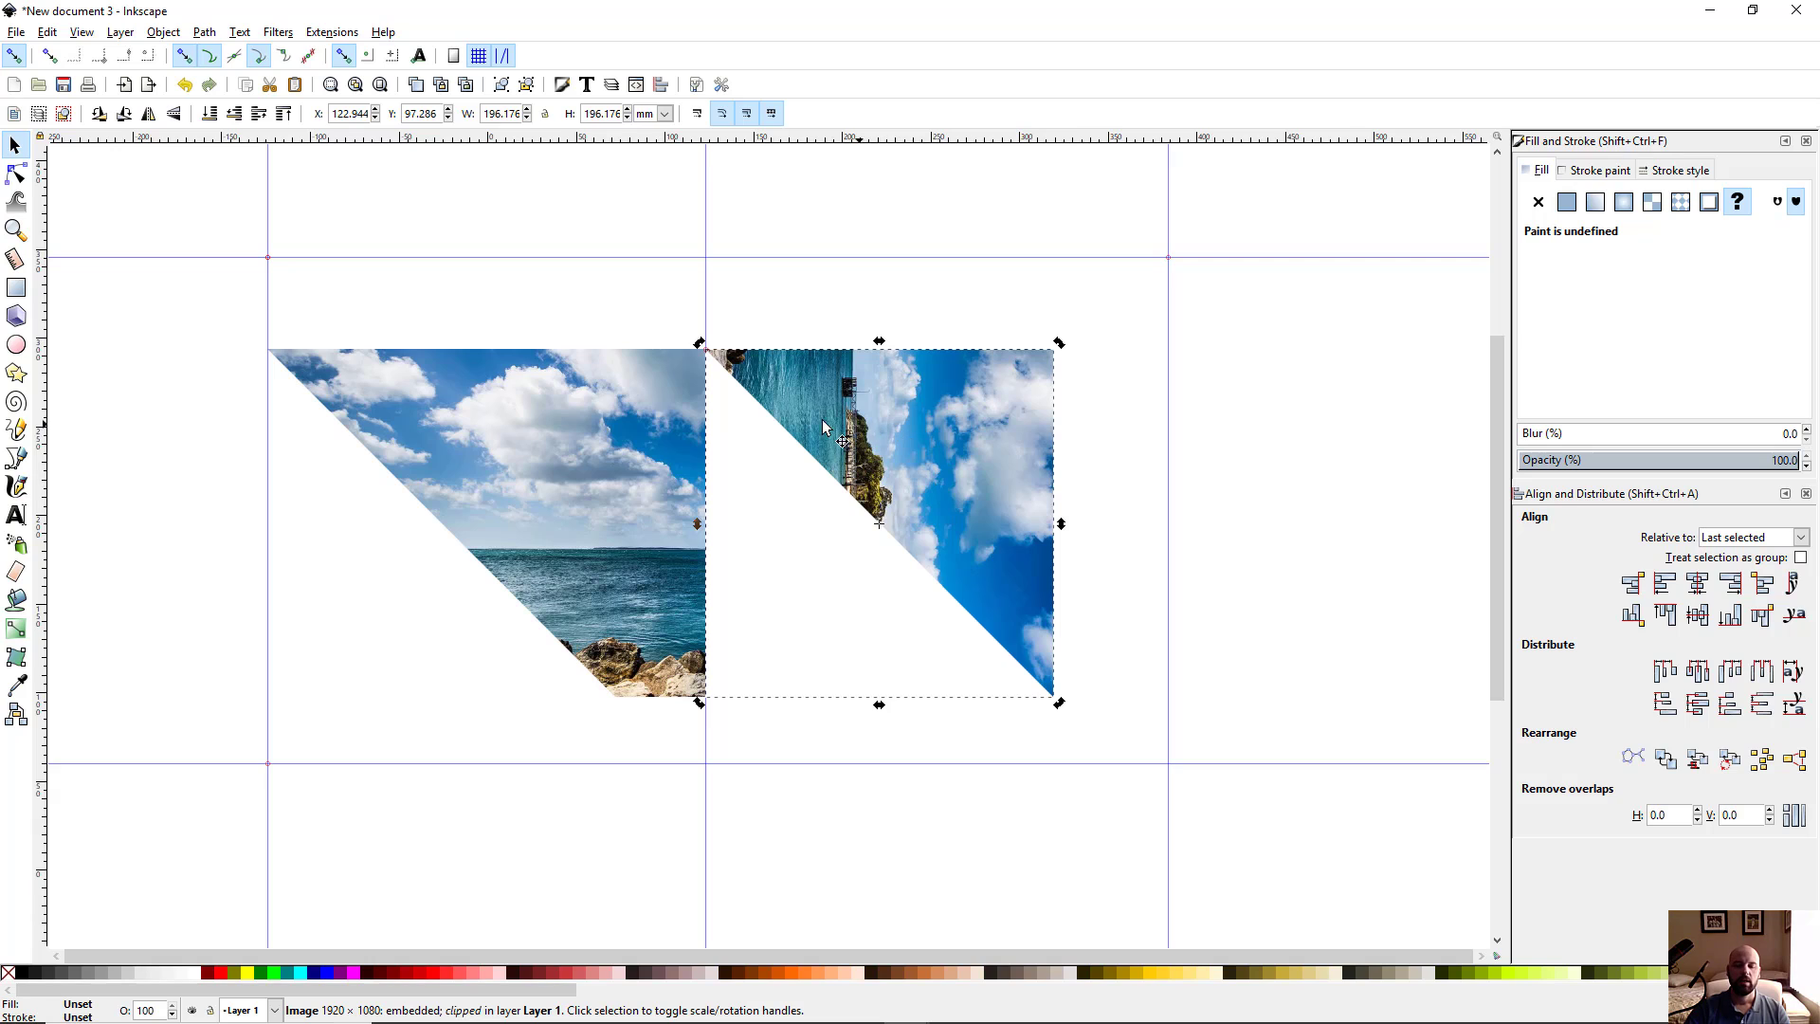
drag(782, 373, 790, 749)
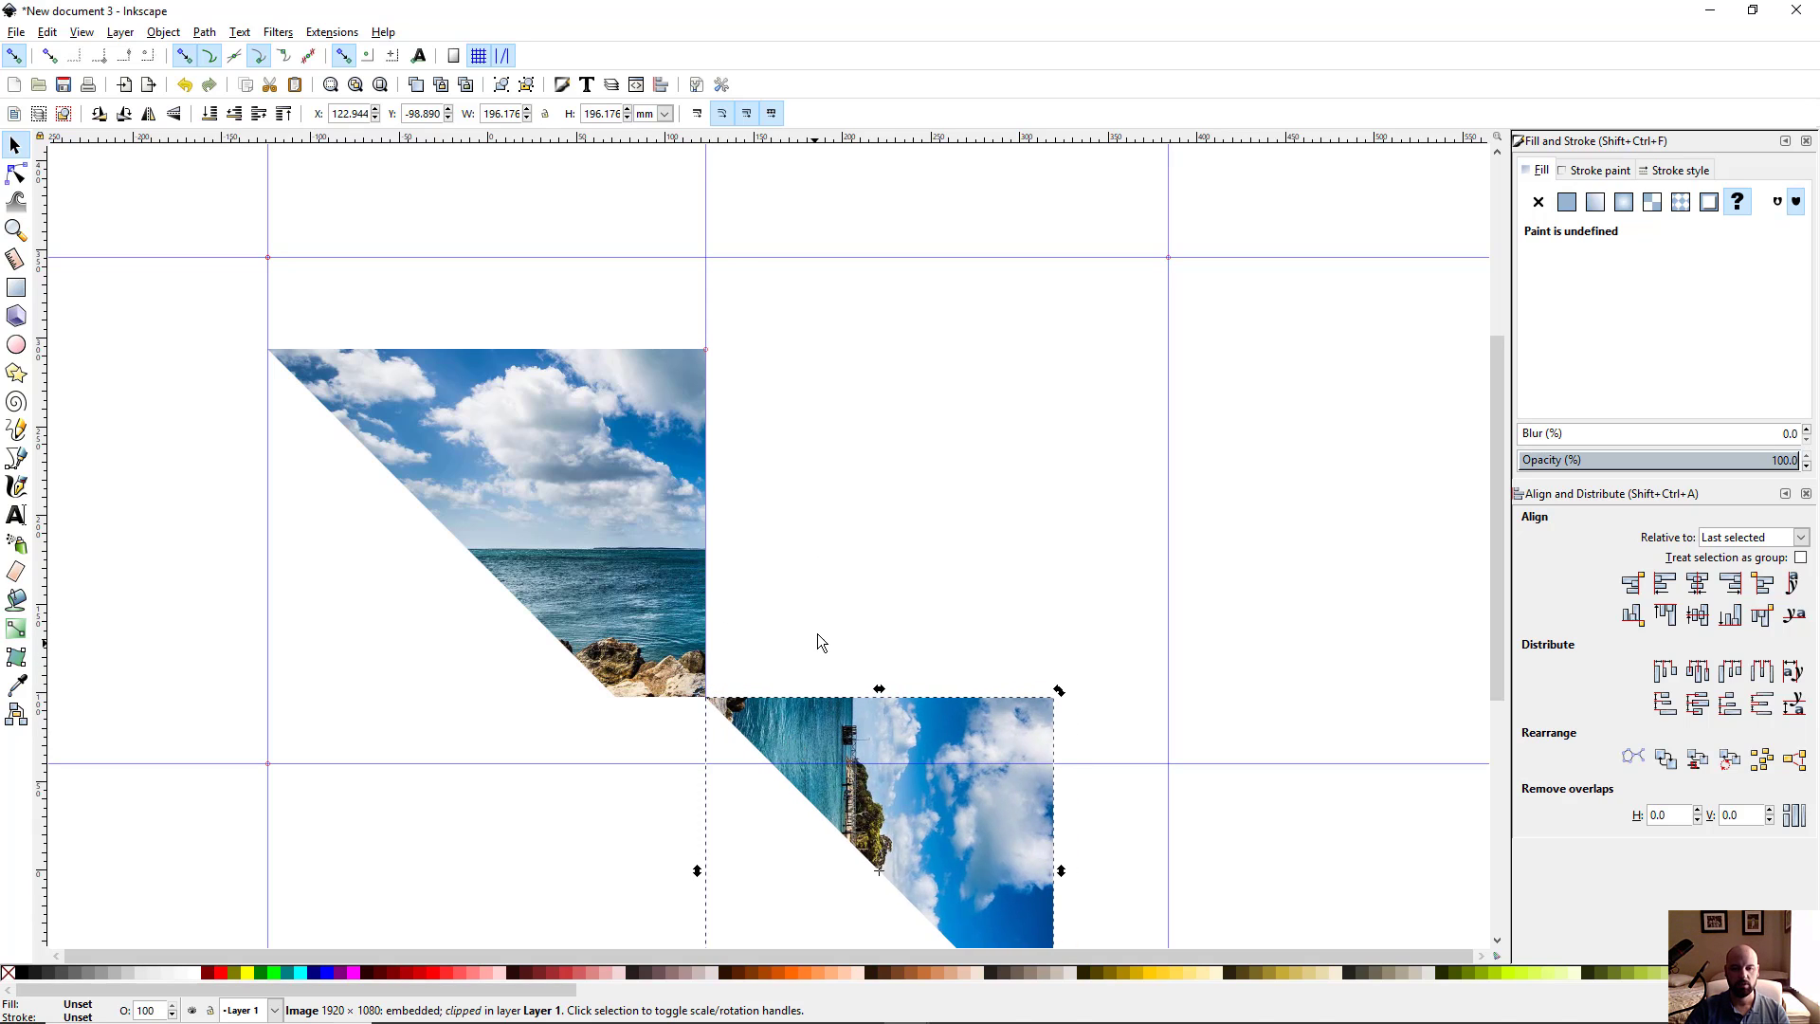
click(957, 461)
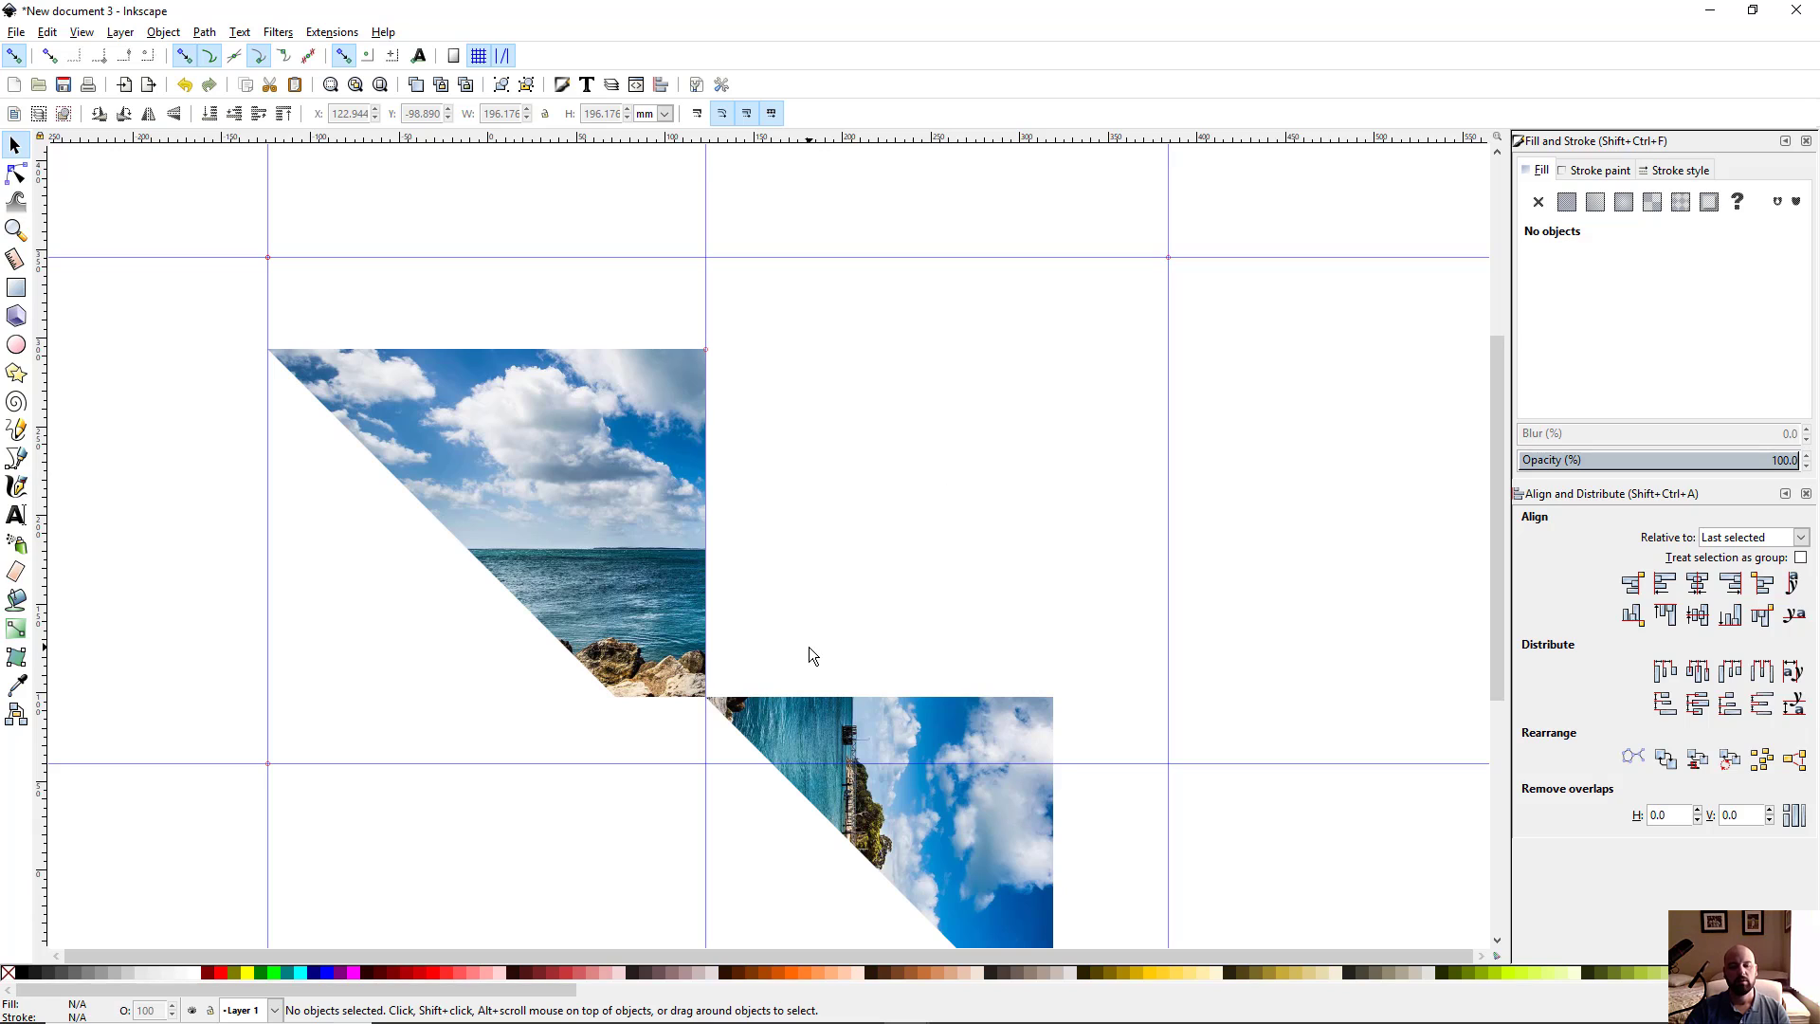
Skew the rotated triangular photo vertically by 45° with its right side upward, and move it straight up level with the other photo piece
click(952, 826)
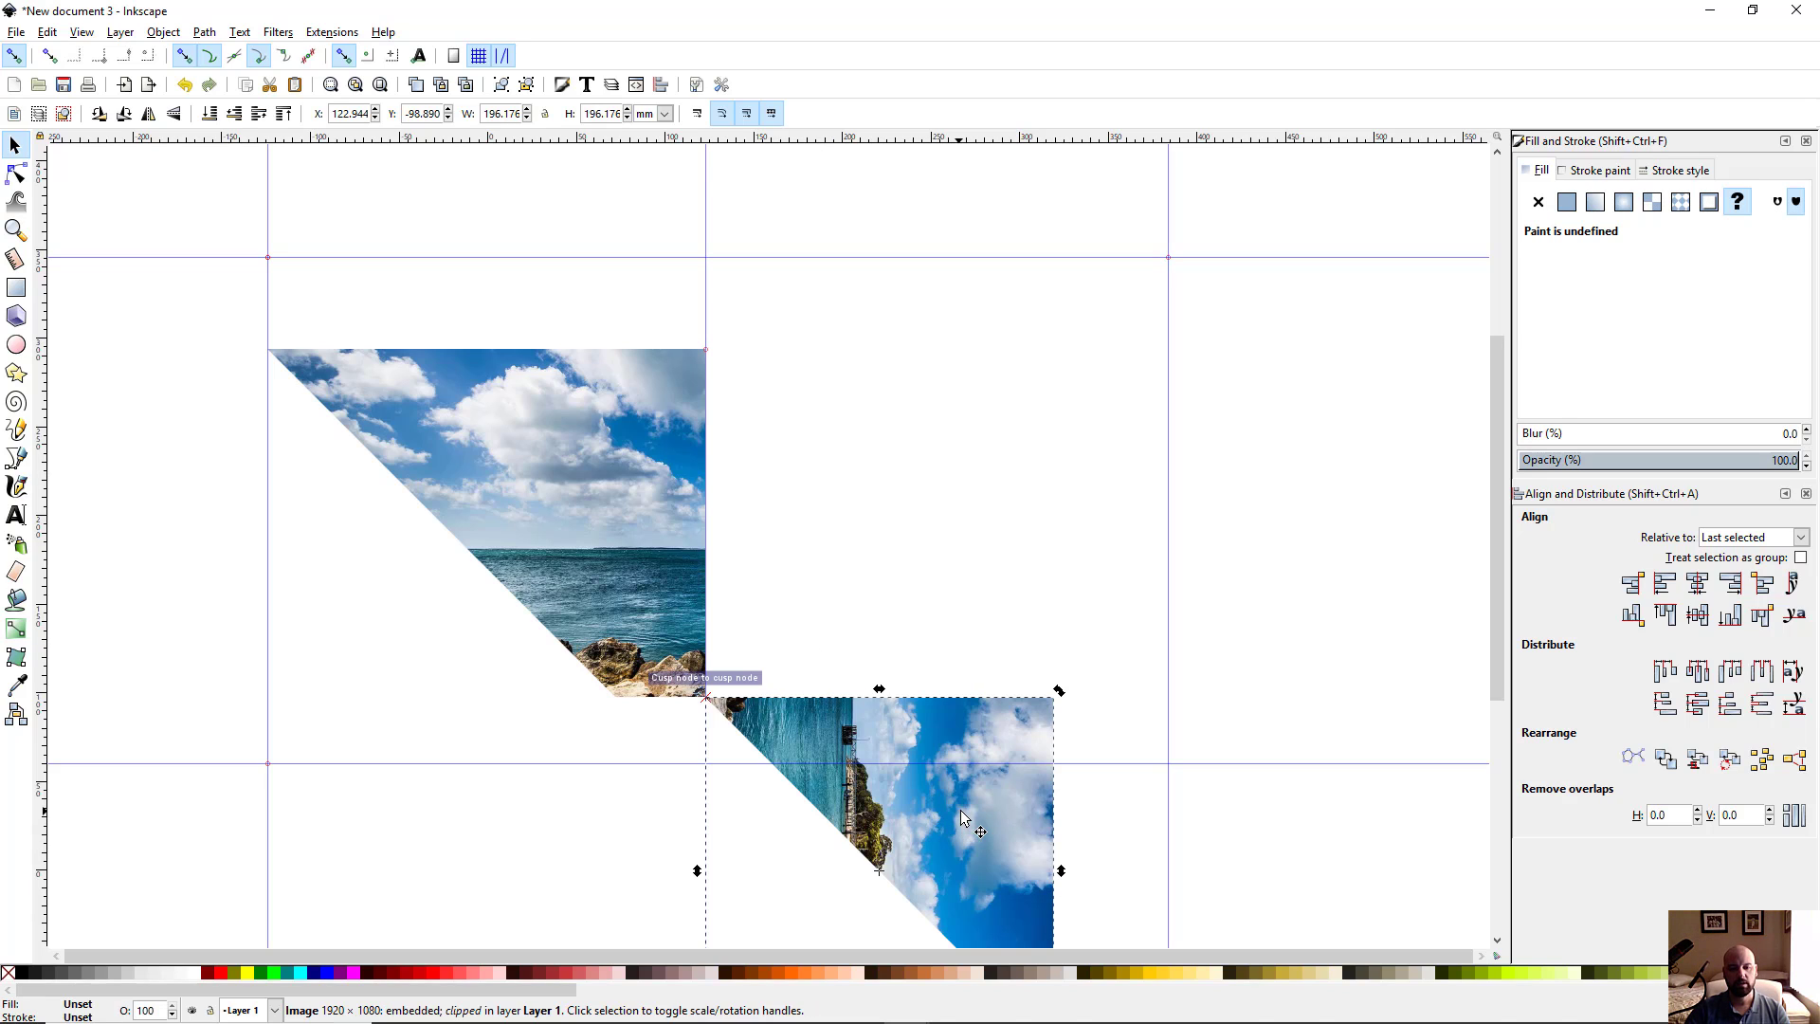
scroll(1125, 815, down, 4)
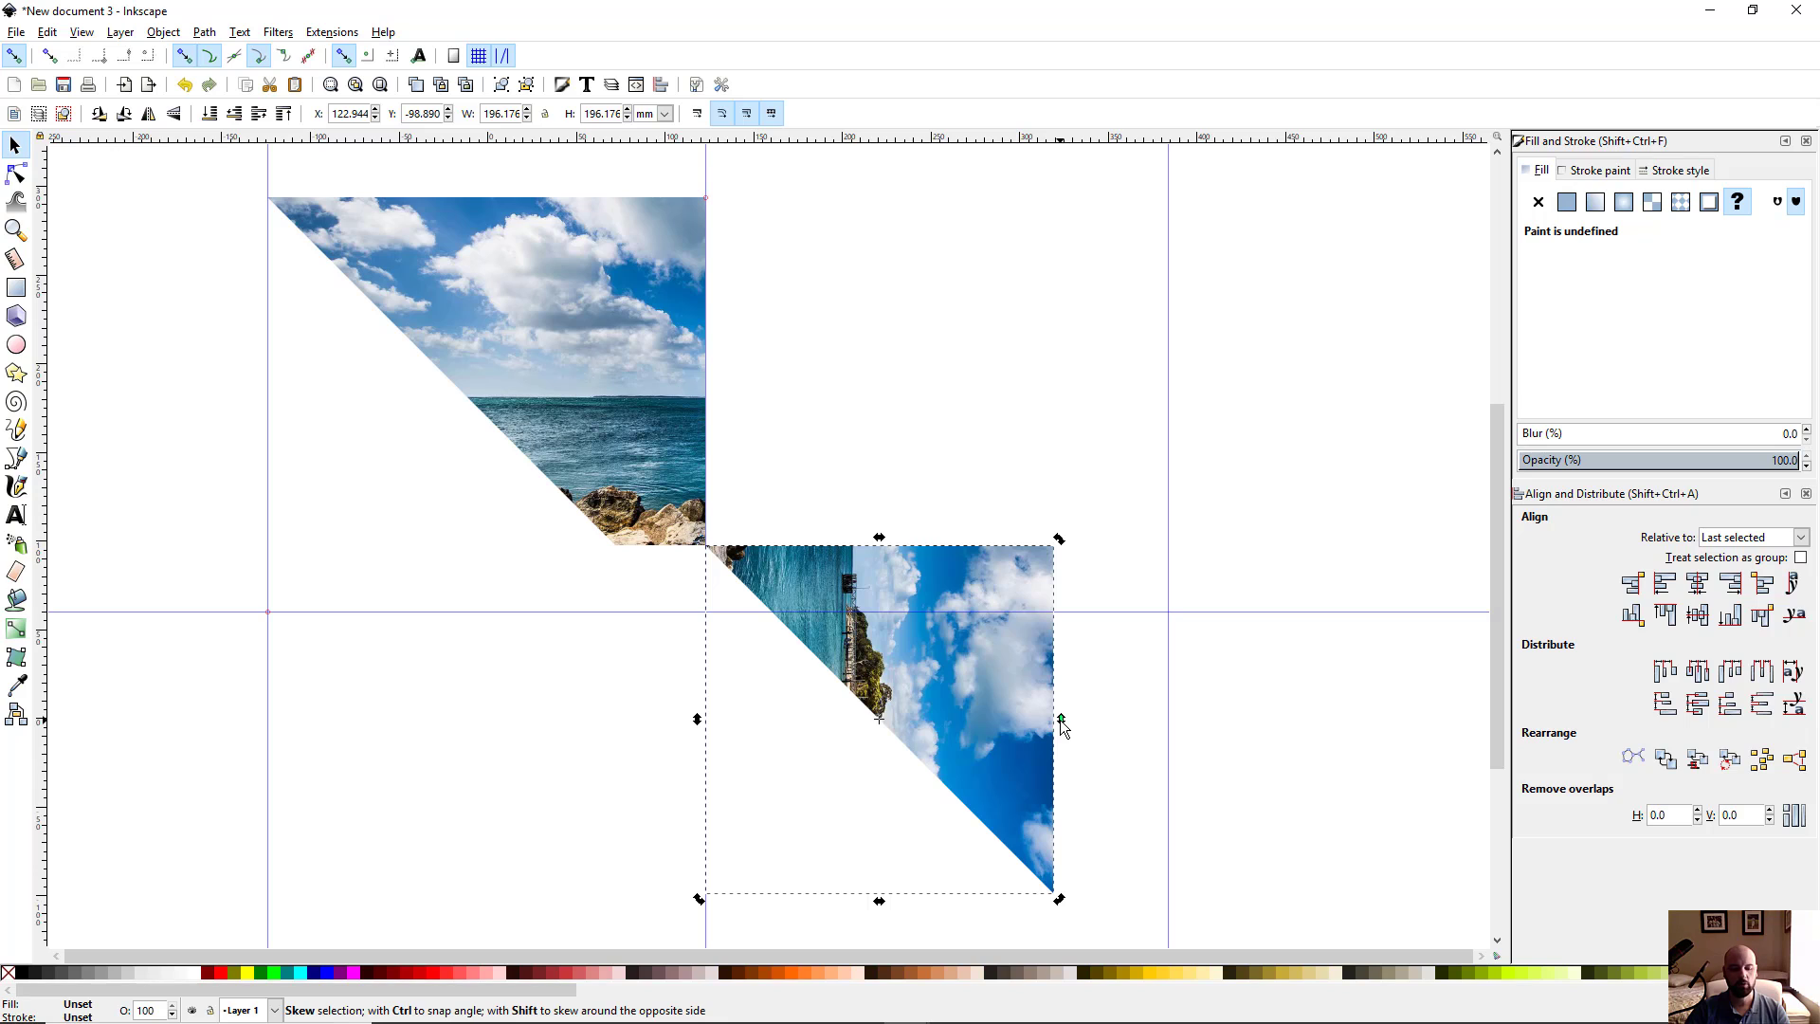
drag(1062, 720, 1063, 577)
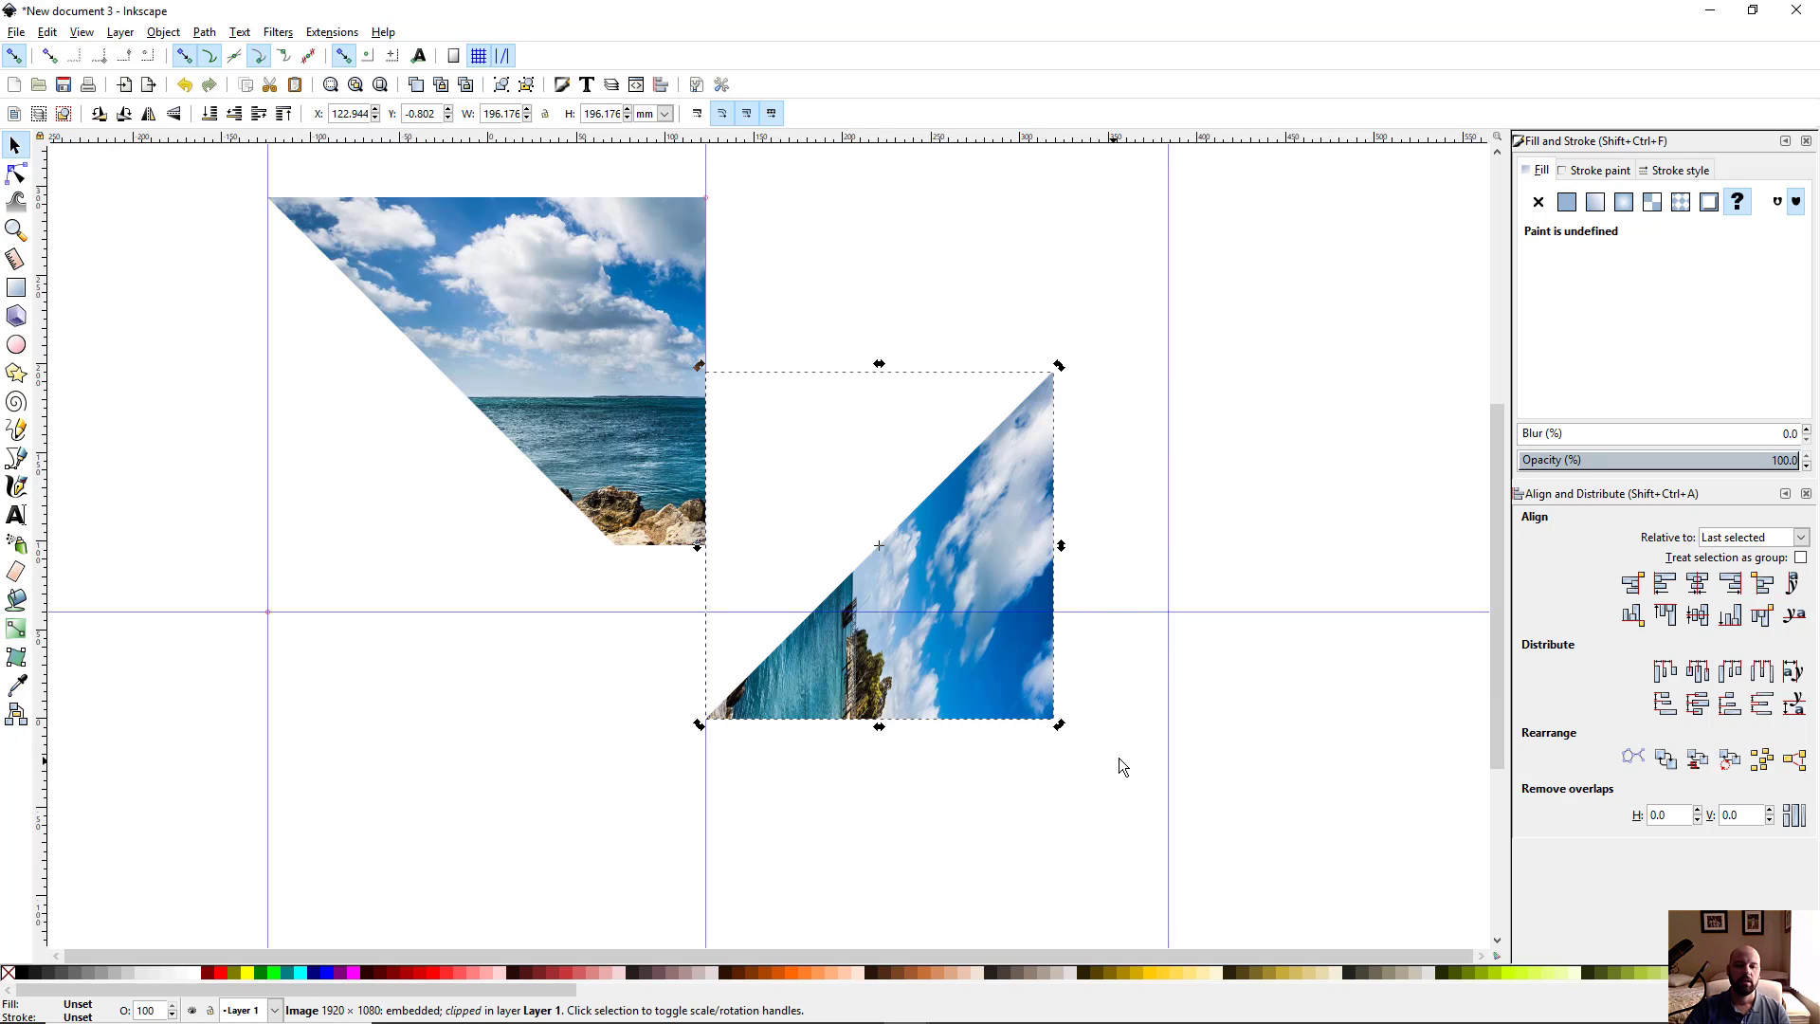
click(716, 850)
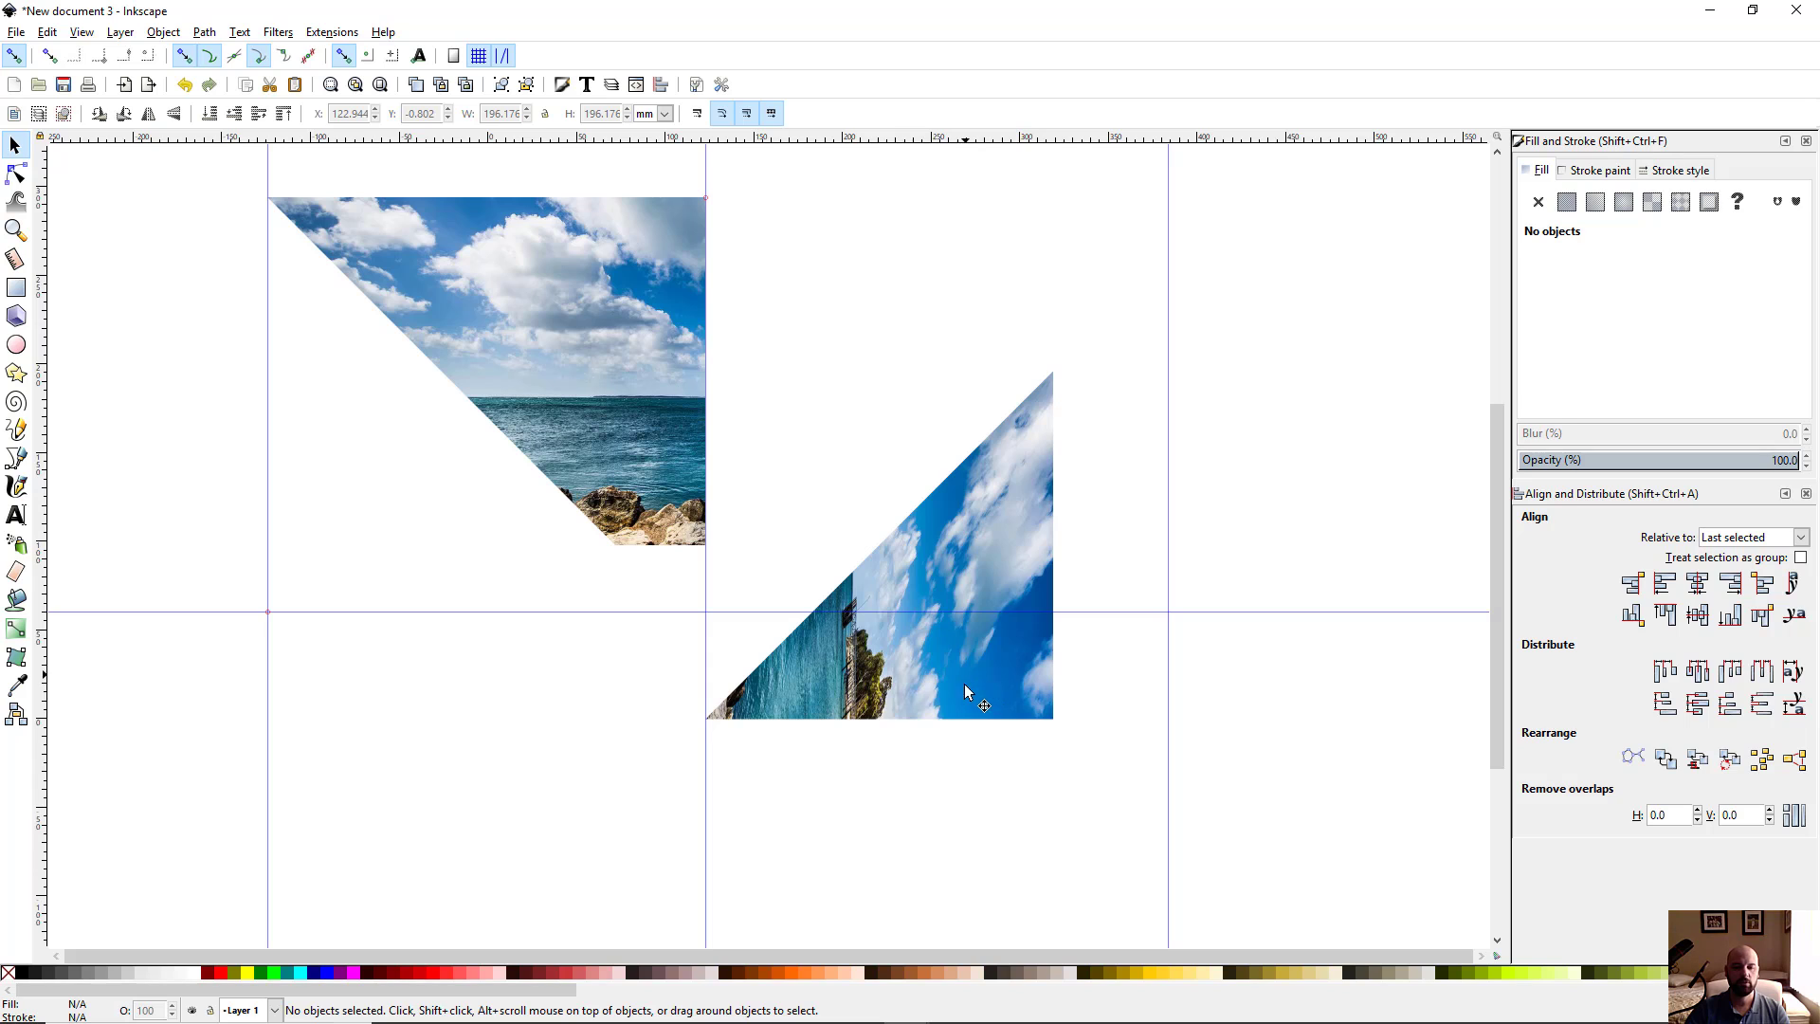
click(857, 713)
drag(777, 698, 773, 541)
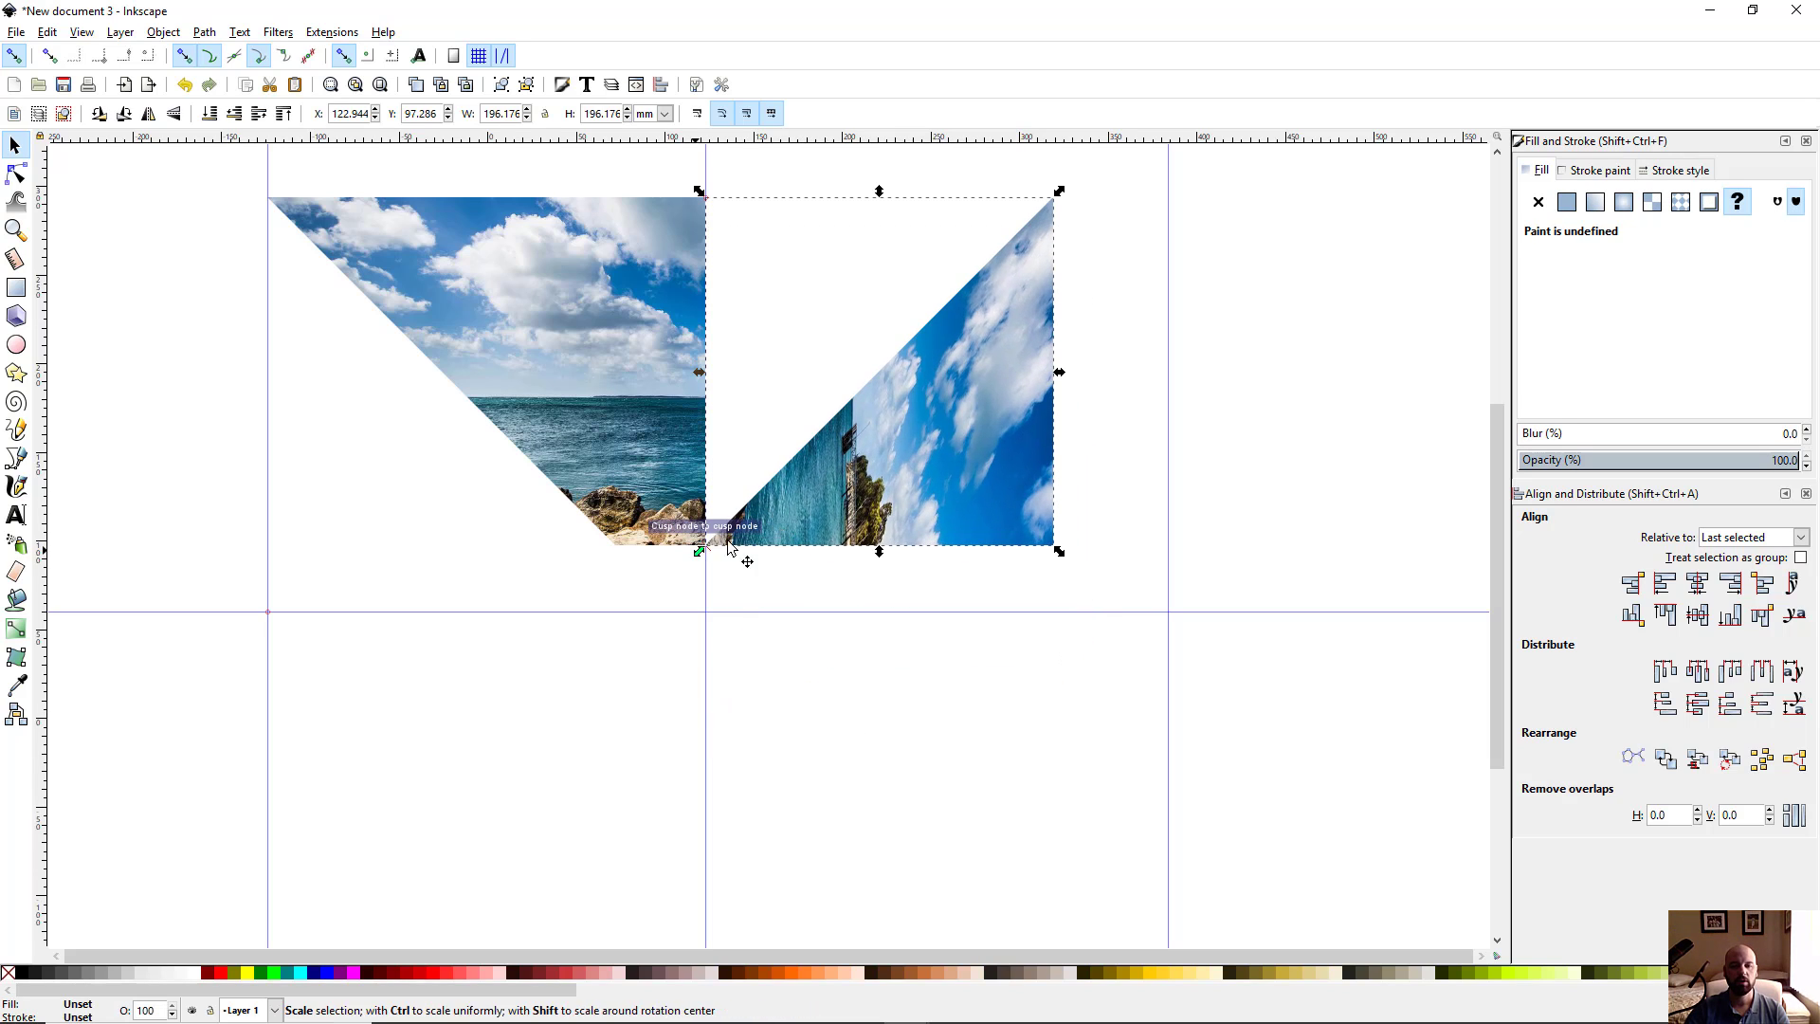
Skew the slanted left photo piece horizontally, shifting its upper edge rightward until its right side slopes parallel to the triangle's diagonal
click(390, 452)
click(566, 290)
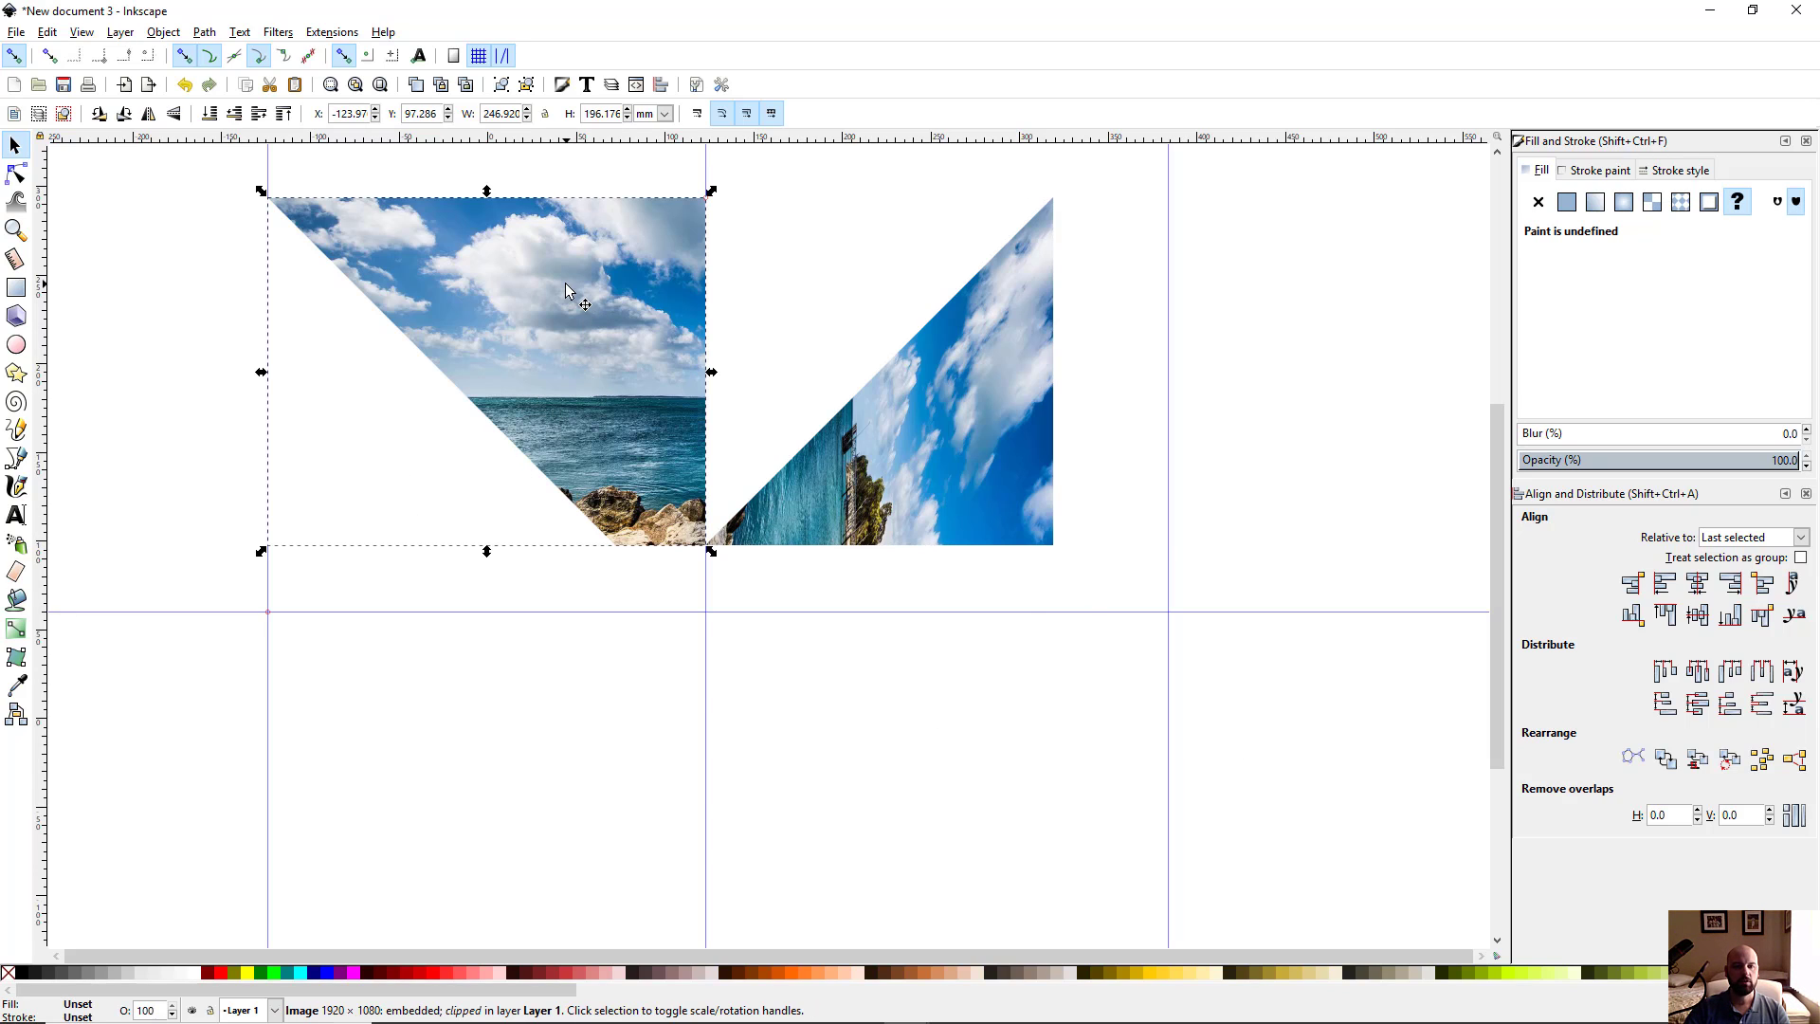
click(529, 300)
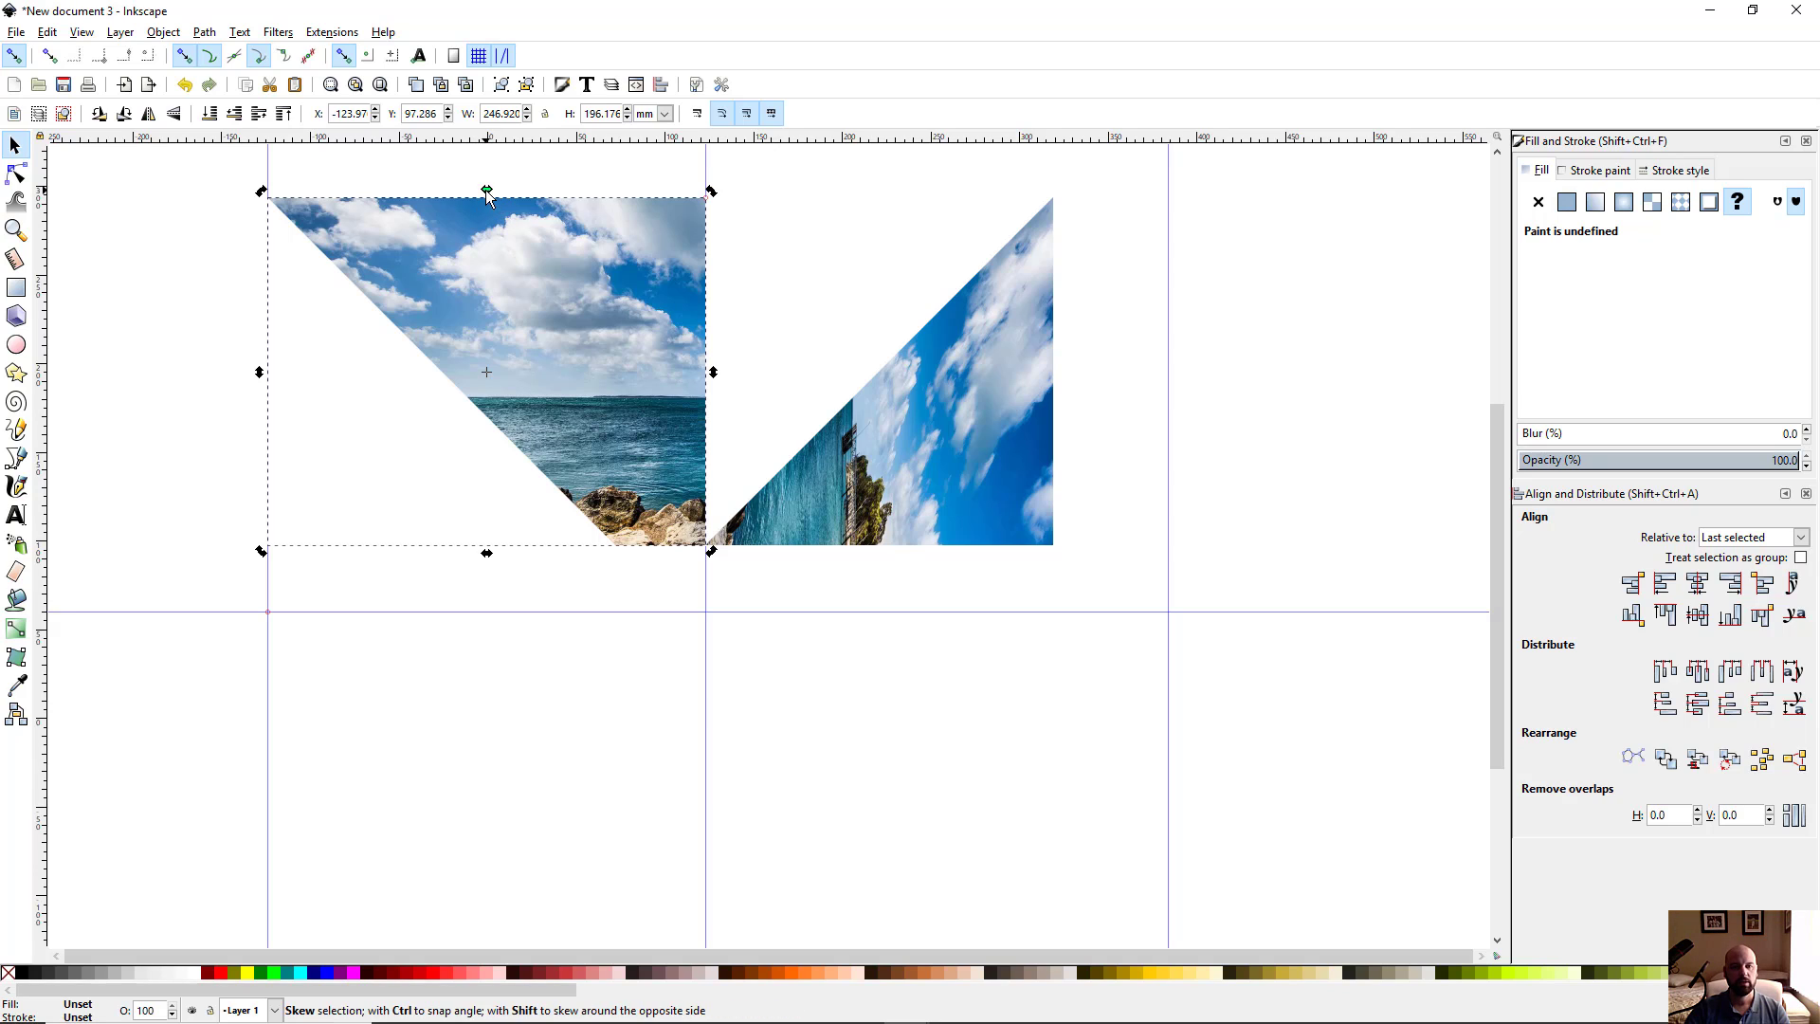
key(ctrl)
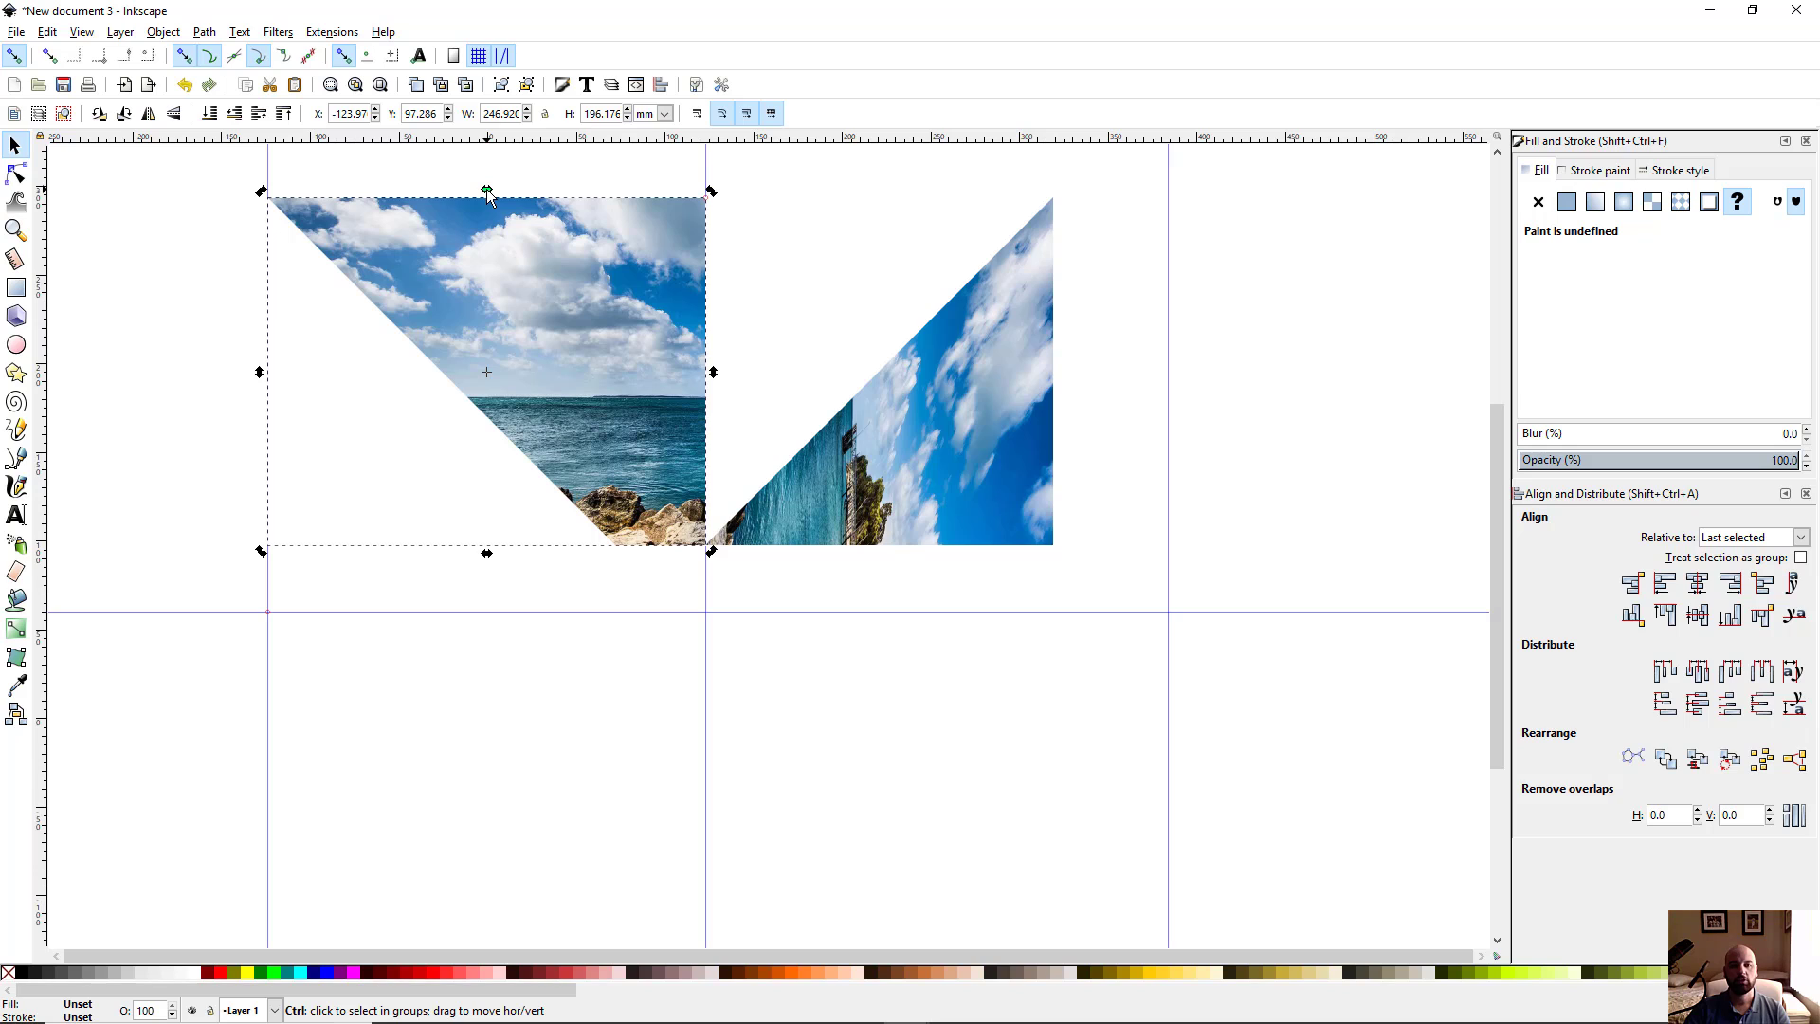
drag(486, 194, 650, 230)
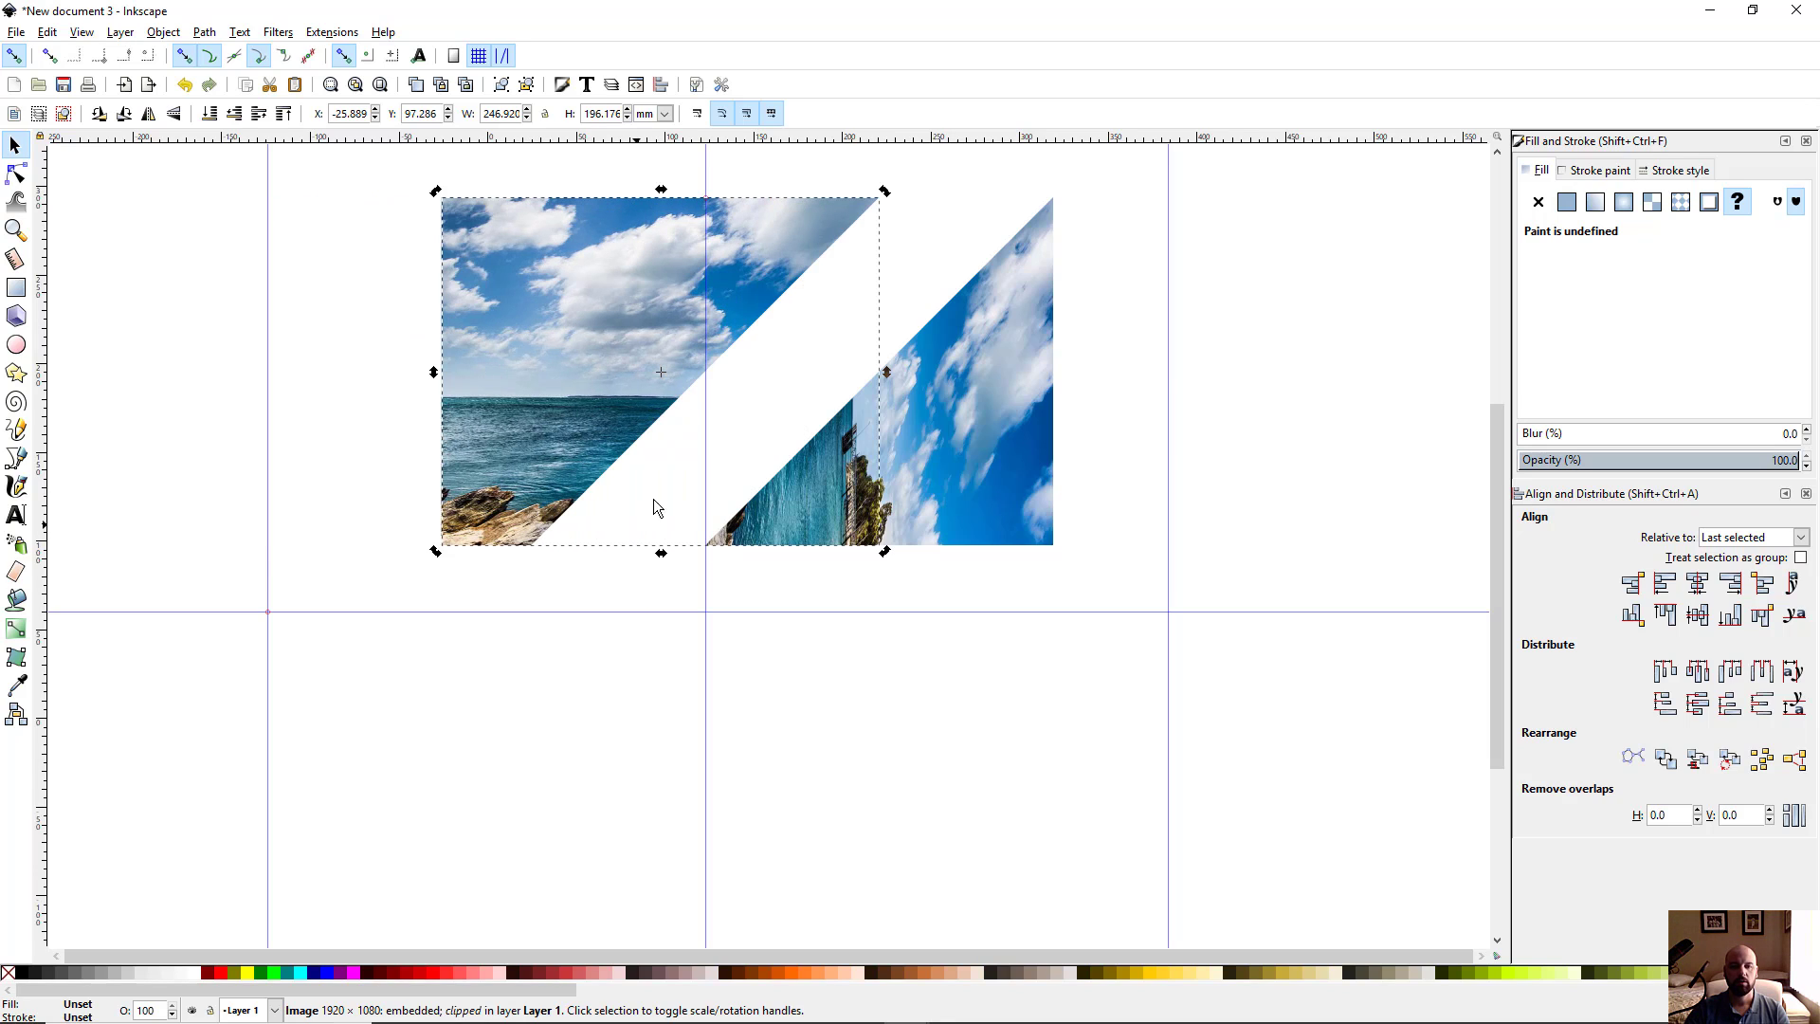
Move the skewed left photo piece horizontally to the right until its slanted edge meets the triangle's diagonal
key(ctrl)
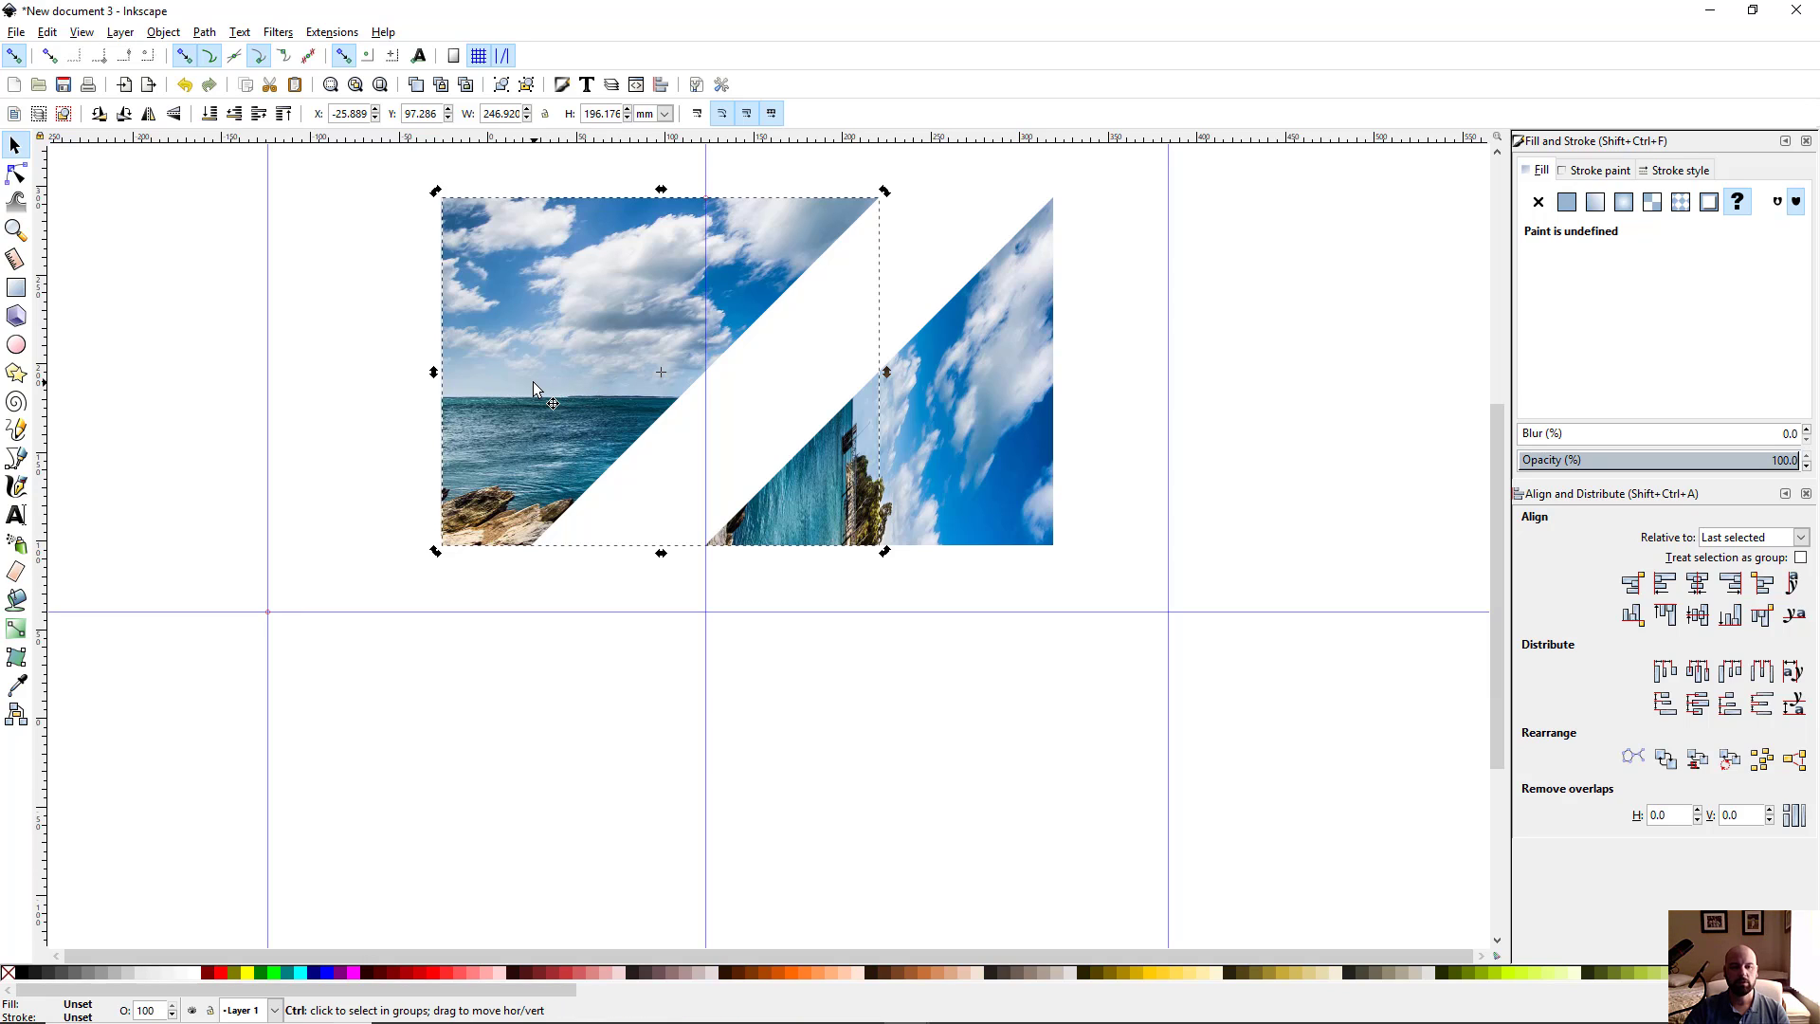
drag(533, 381, 708, 382)
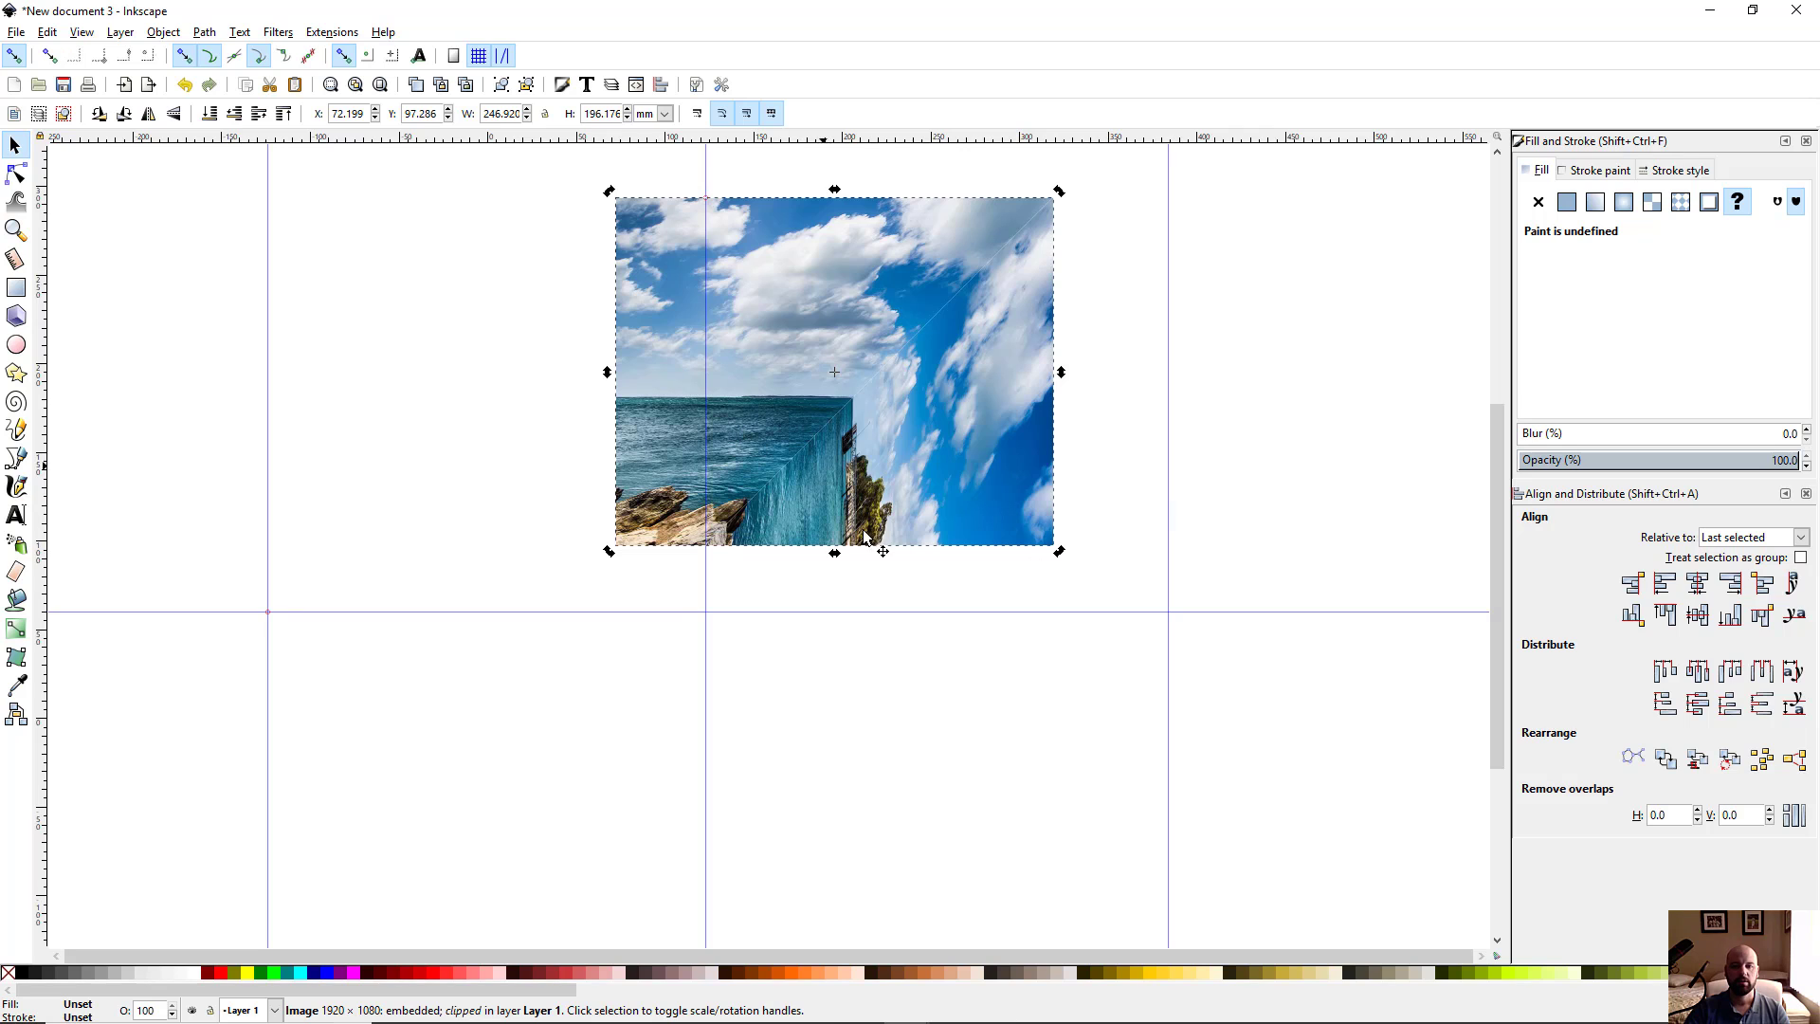
click(1282, 421)
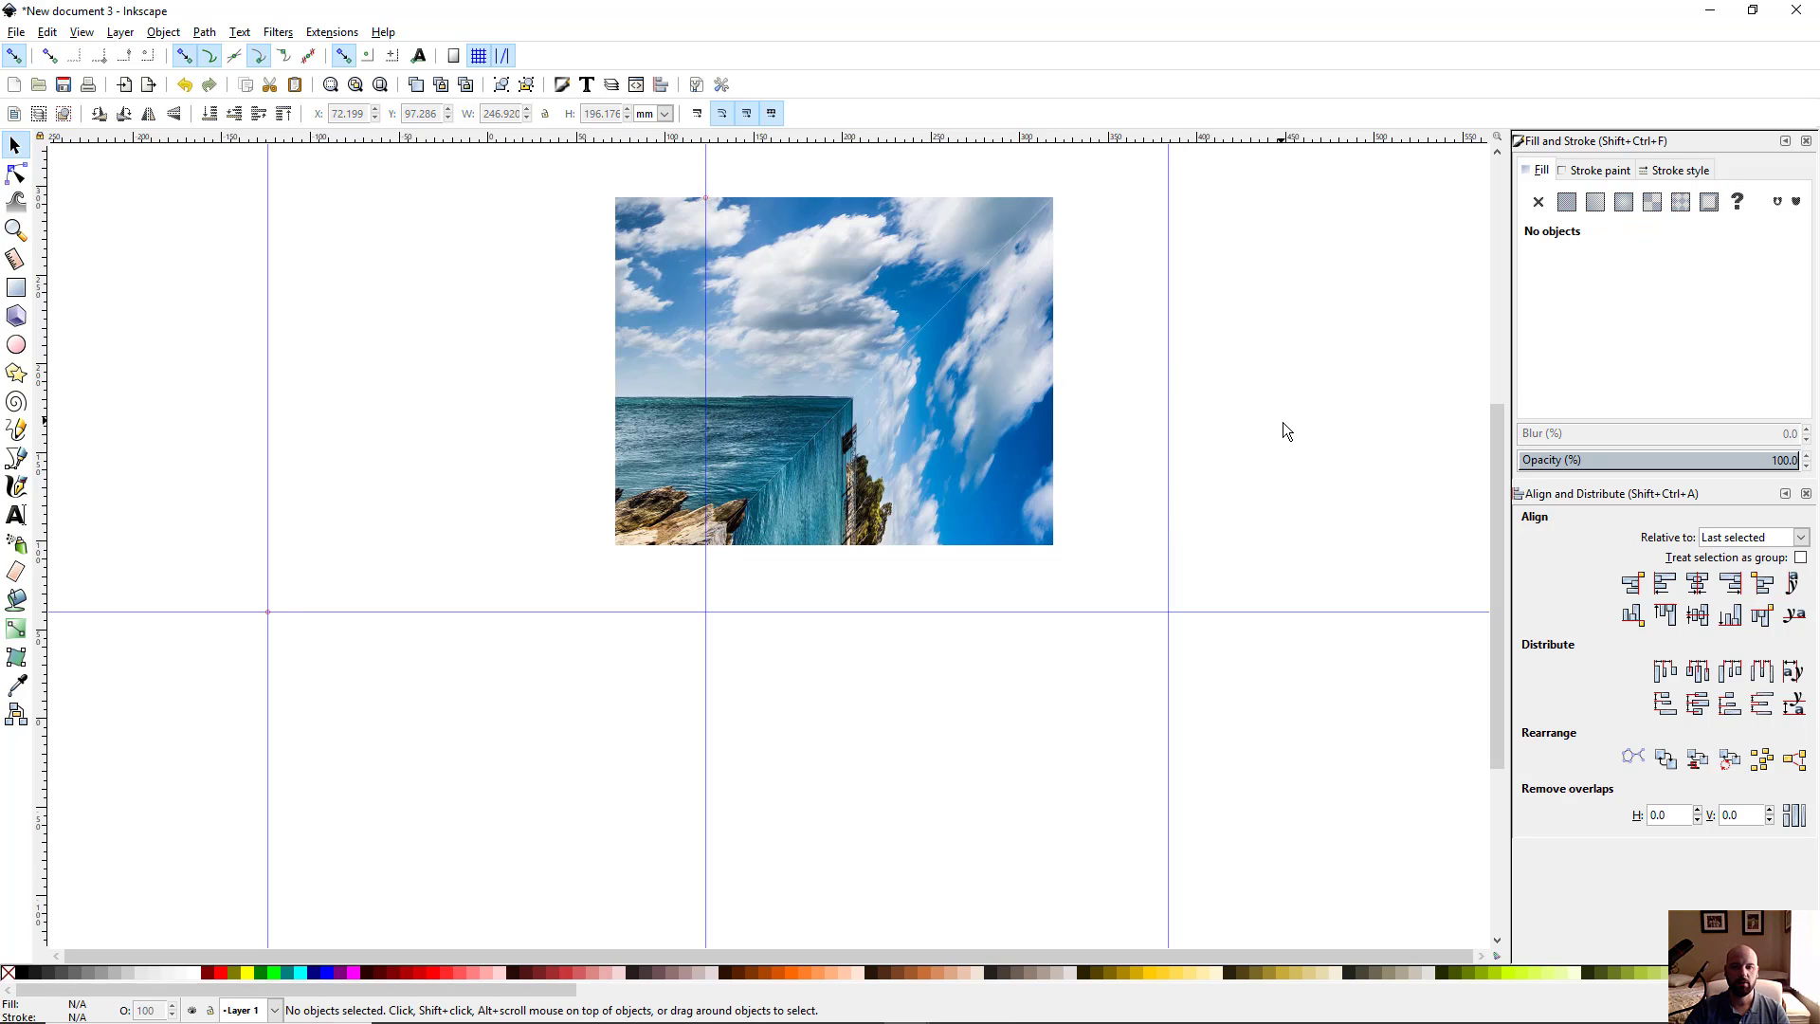
Examine the diagonal seam between the two joined photo pieces up close
drag(869, 501, 861, 587)
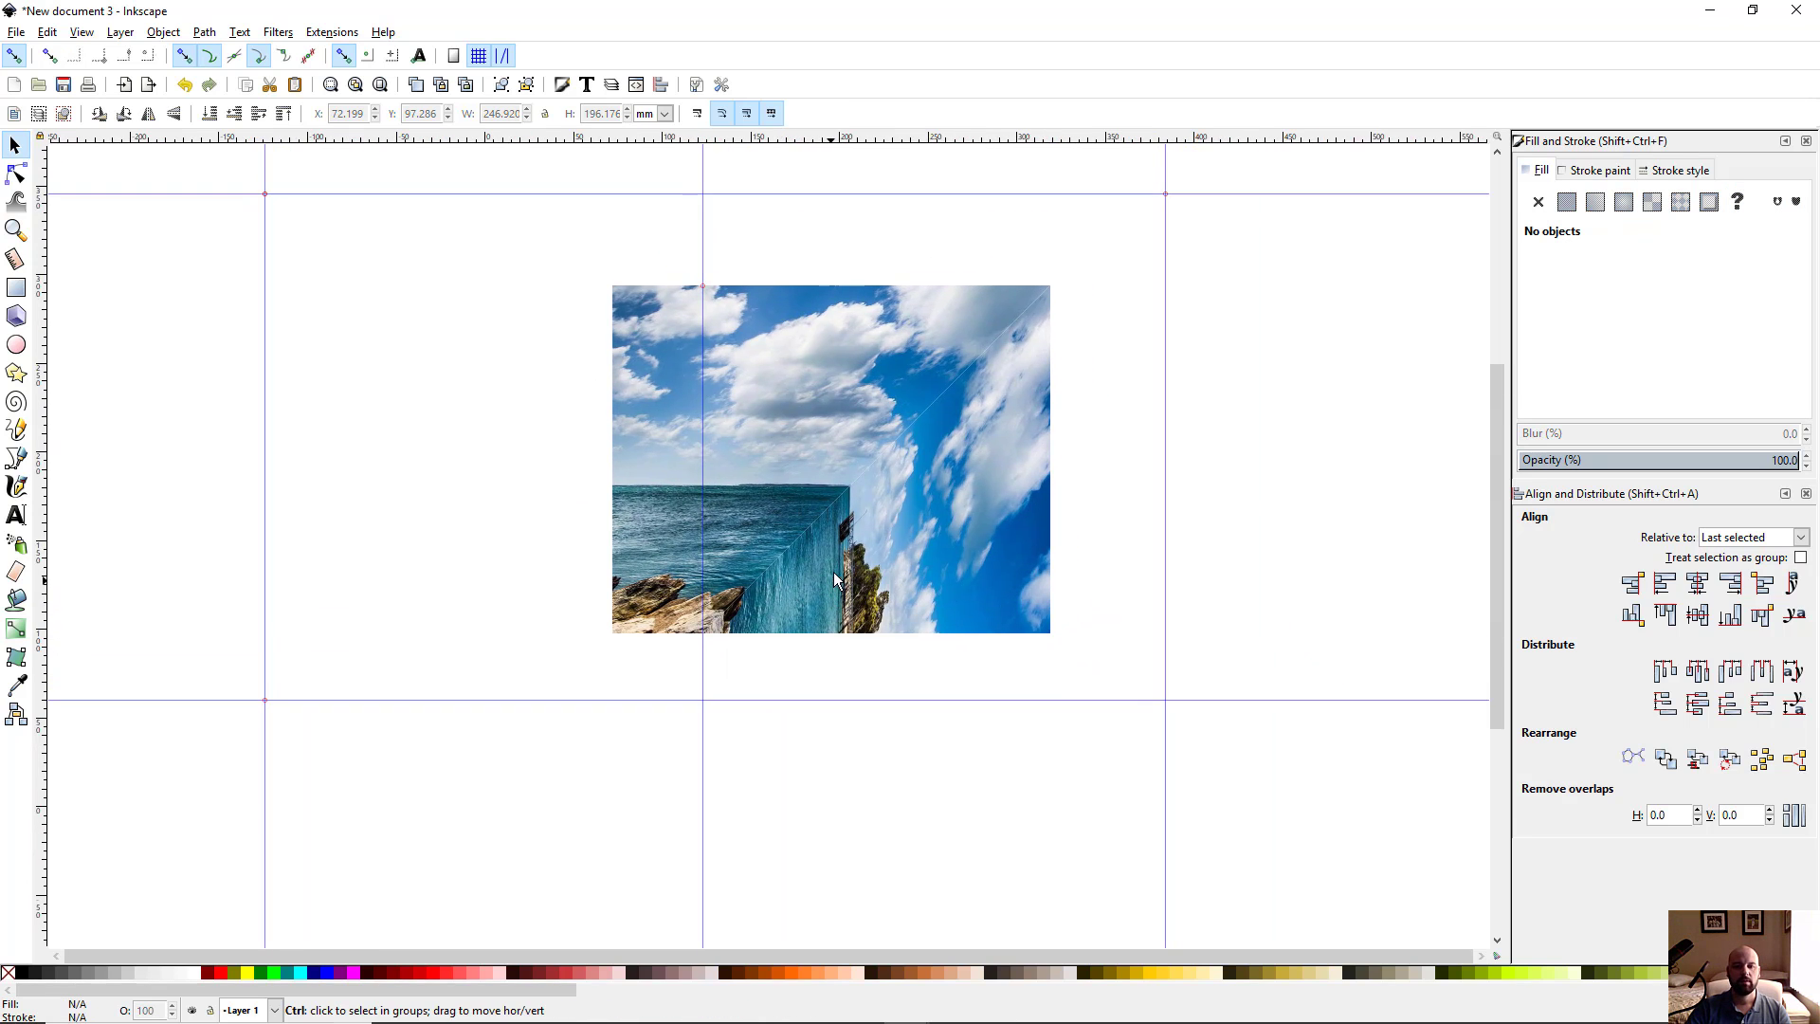
scroll(838, 567, up, 3)
scroll(946, 465, down, 2)
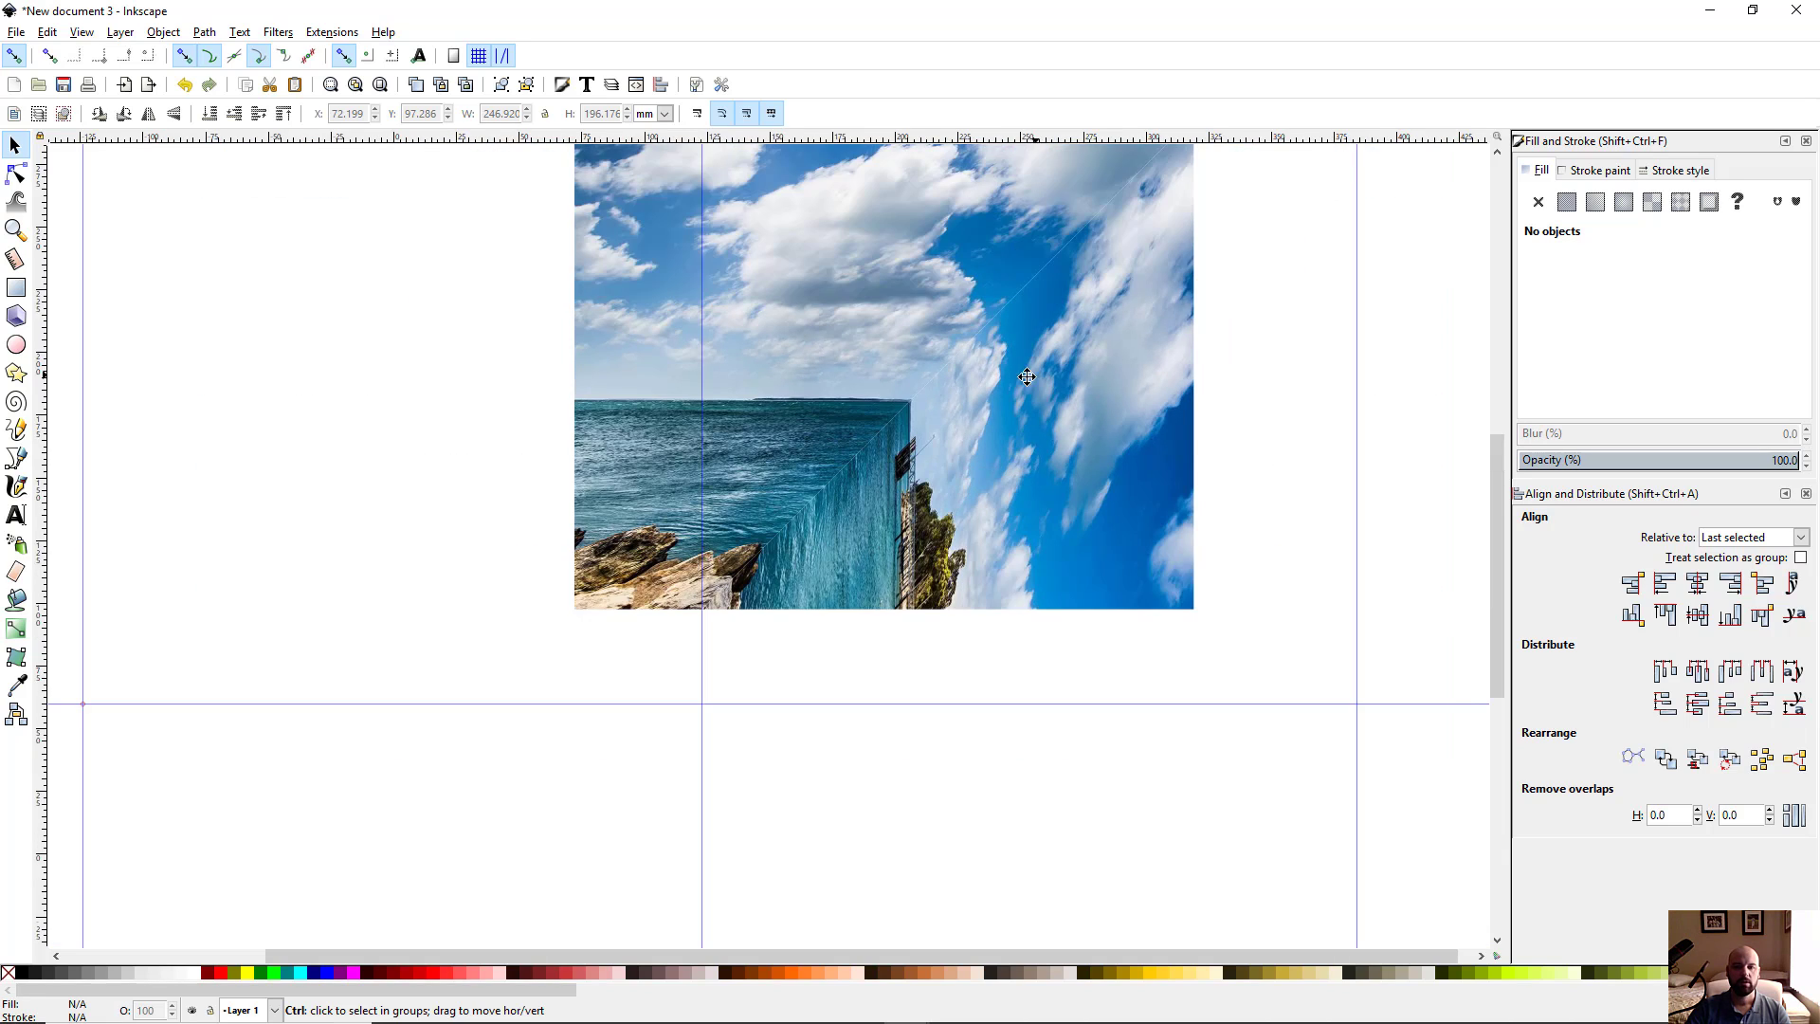
drag(946, 465, 788, 540)
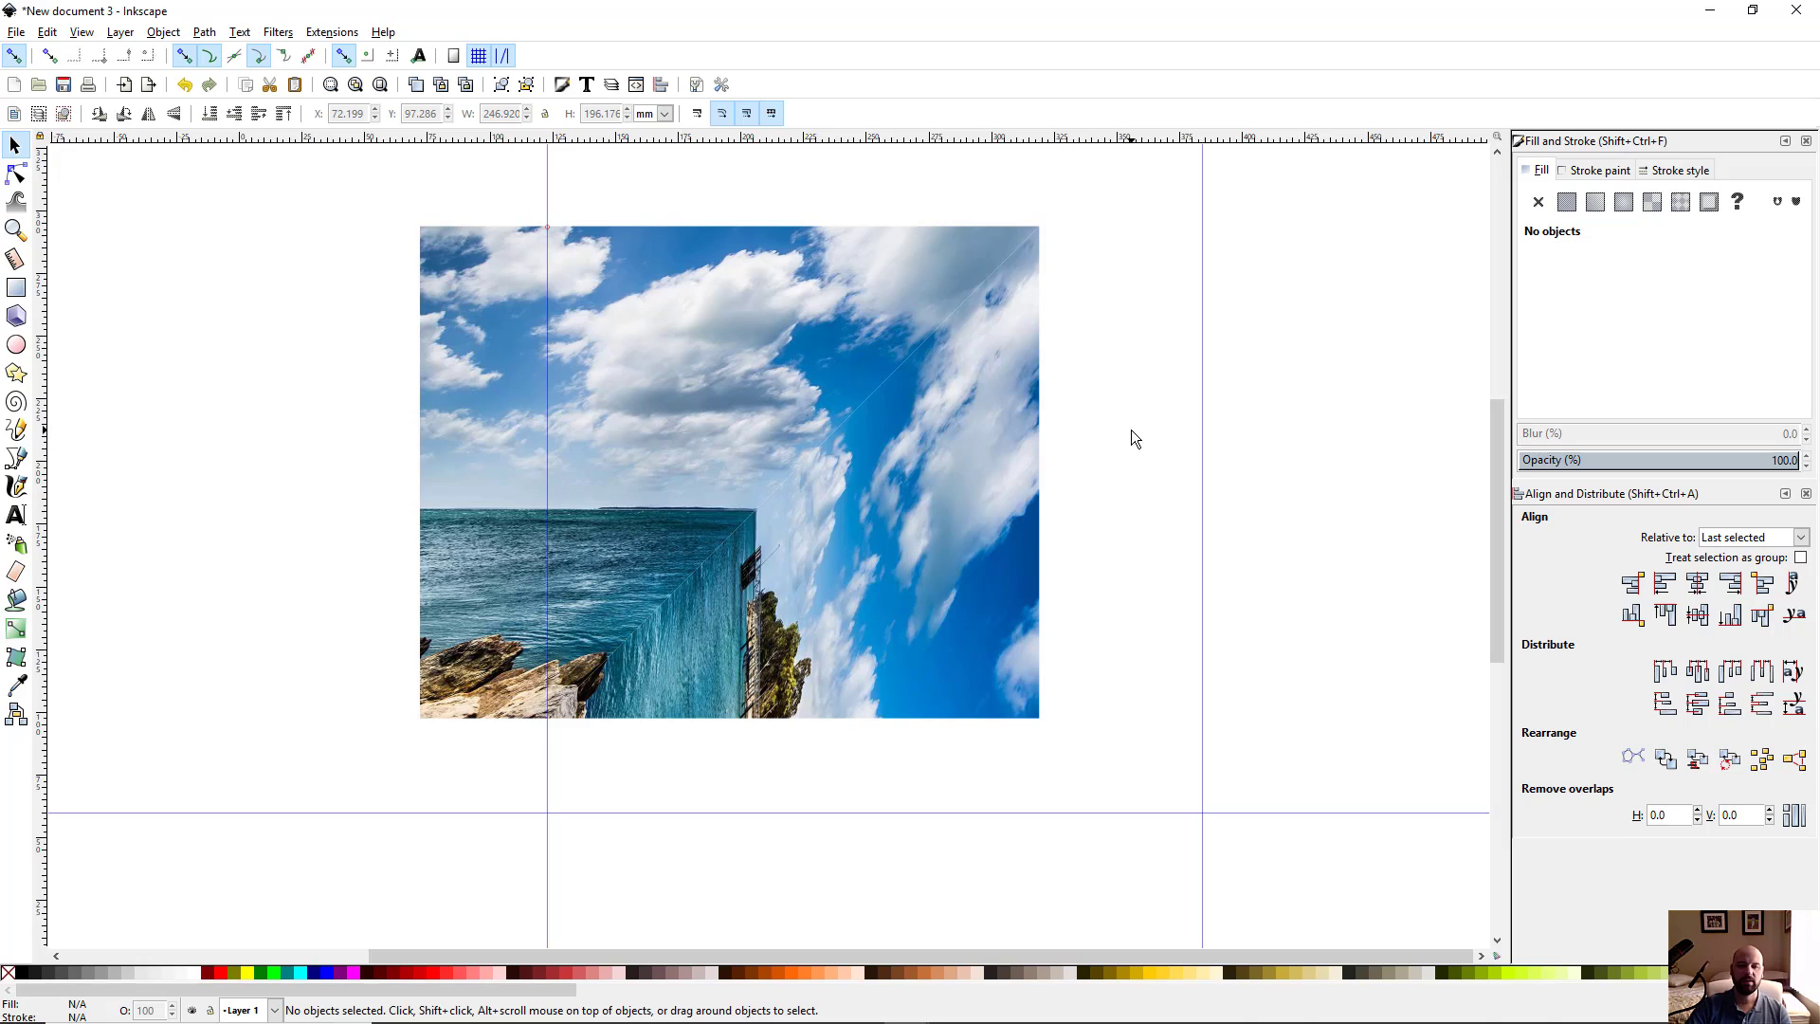
scroll(936, 451, up, 4)
scroll(666, 429, down, 6)
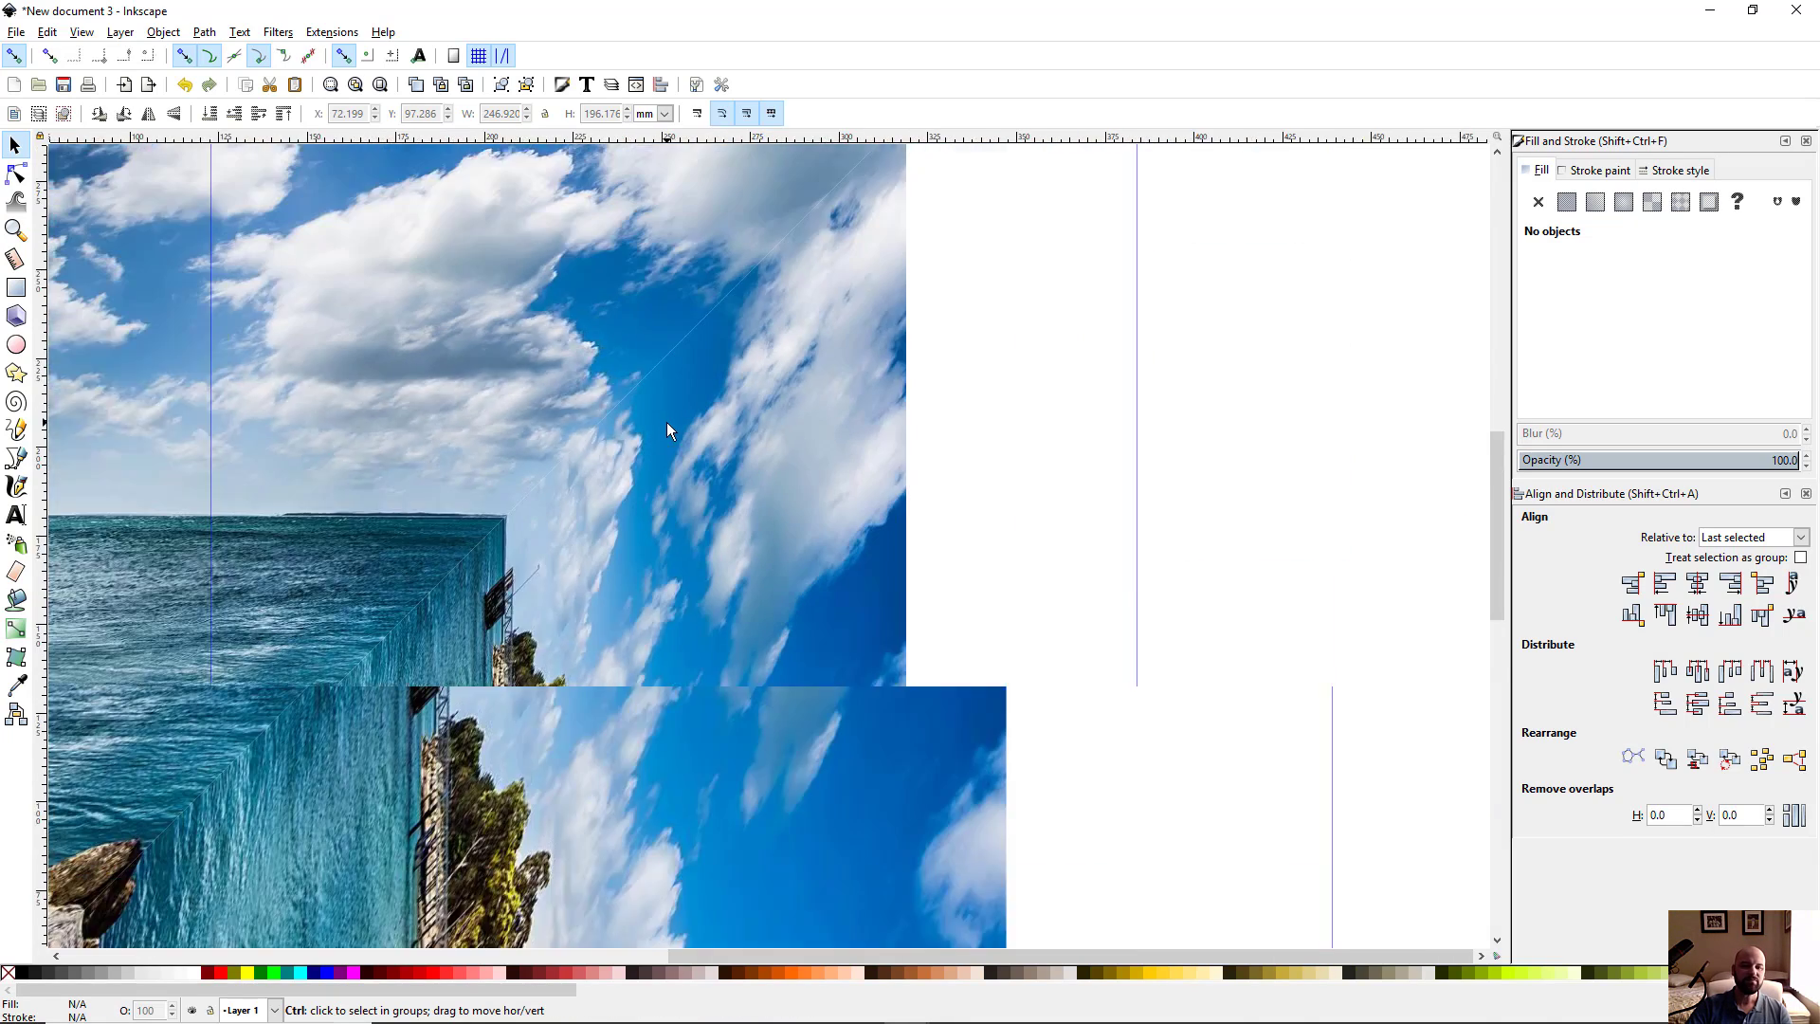
scroll(842, 476, left, 3)
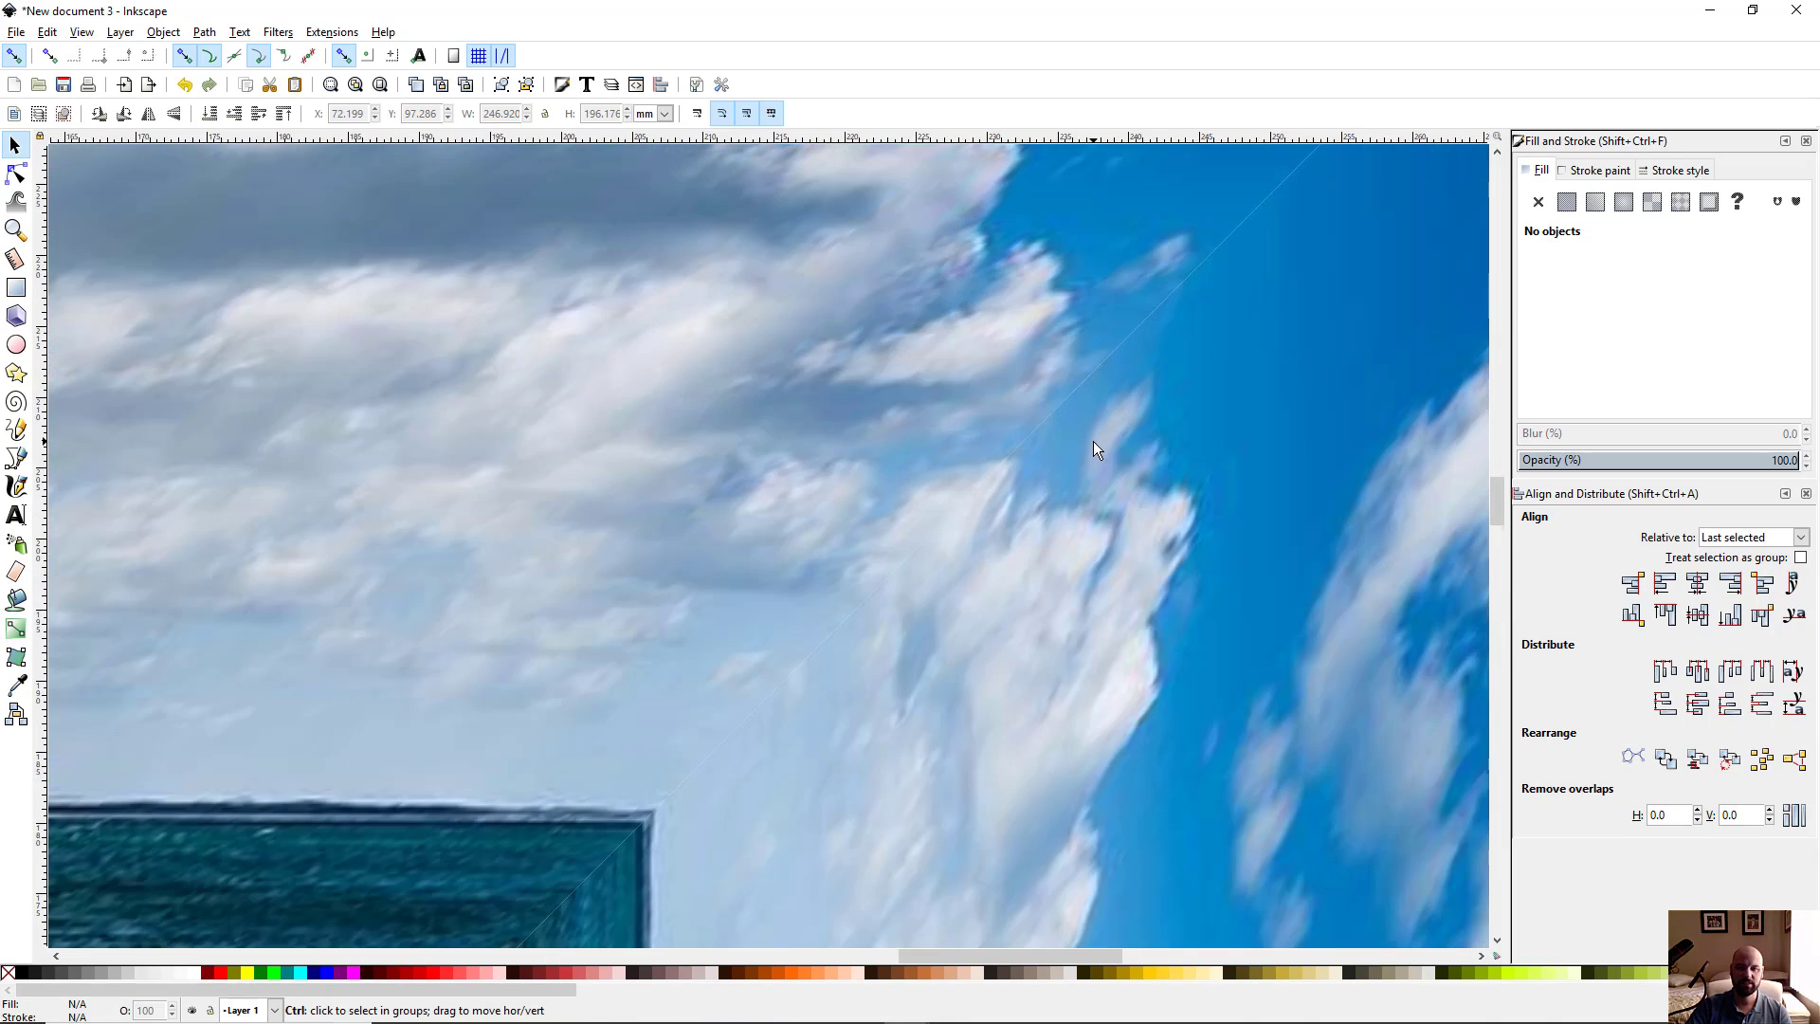
scroll(1089, 437, down, 6)
drag(1122, 489, 838, 528)
scroll(844, 533, up, 2)
scroll(1035, 561, down, 1)
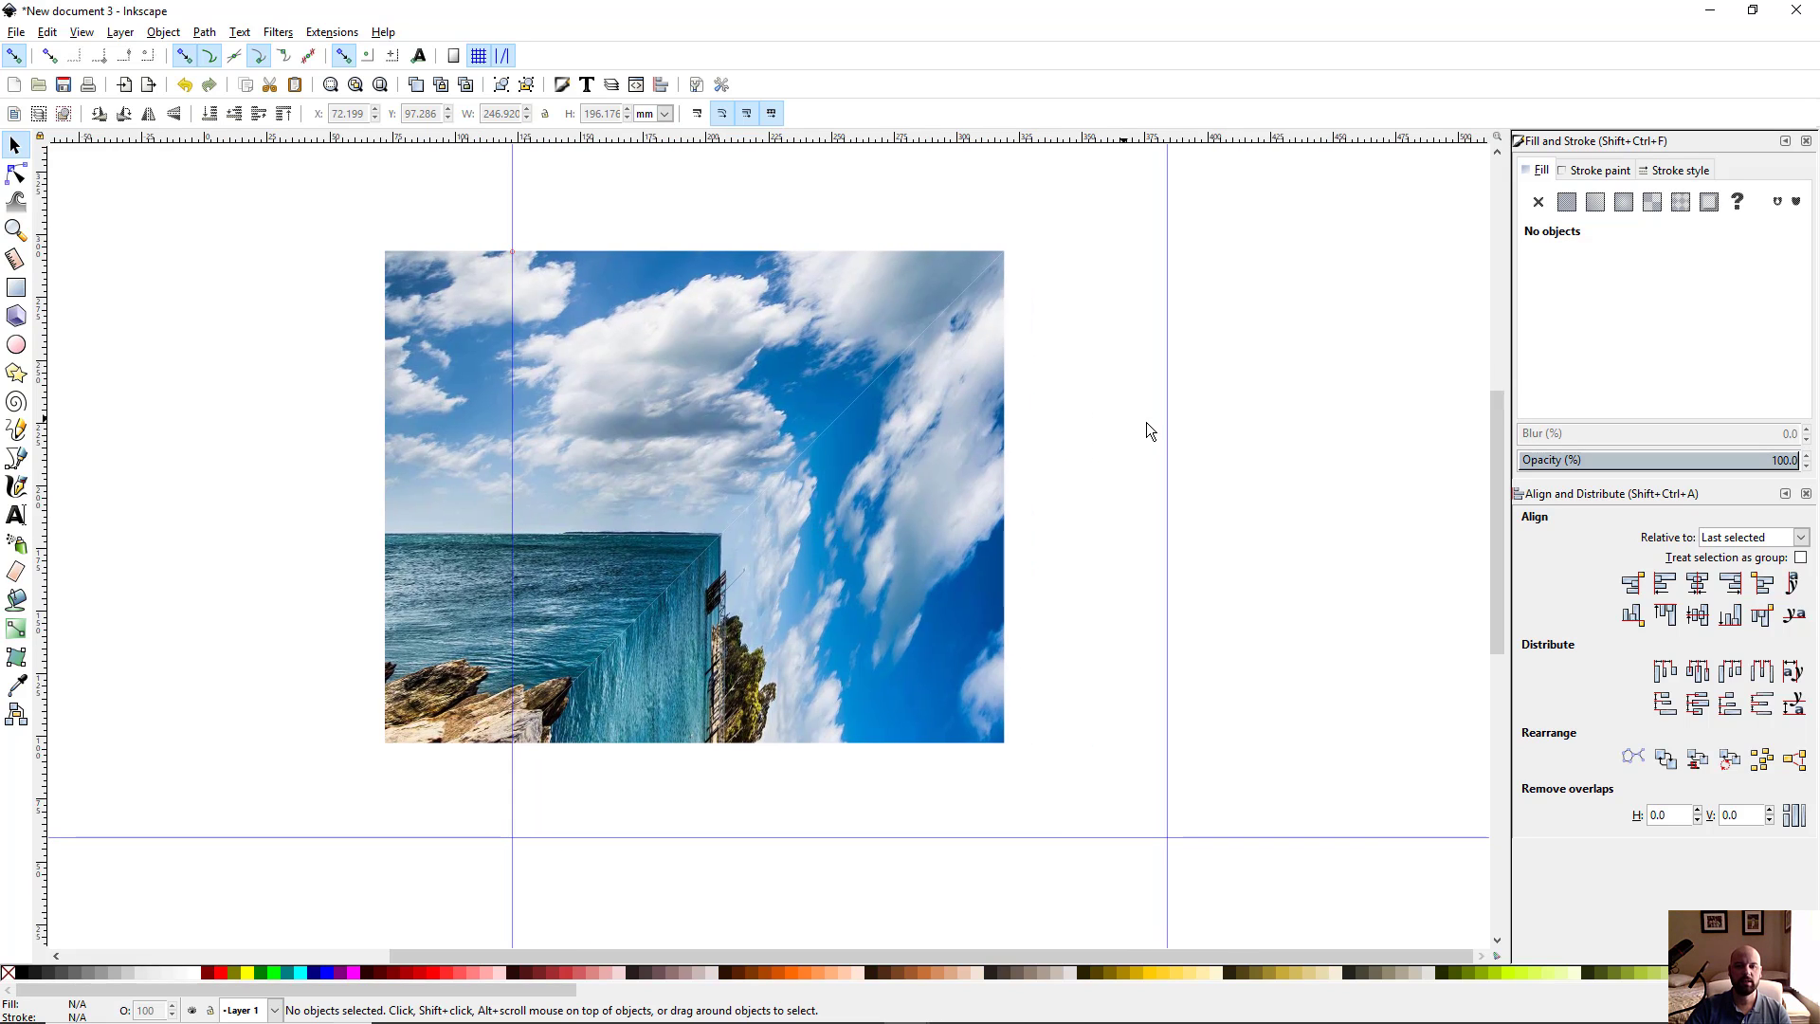
Inspect the joined photo pieces at several zoom levels, covering the sky along the diagonal and the folded waterline
drag(217, 195, 1144, 813)
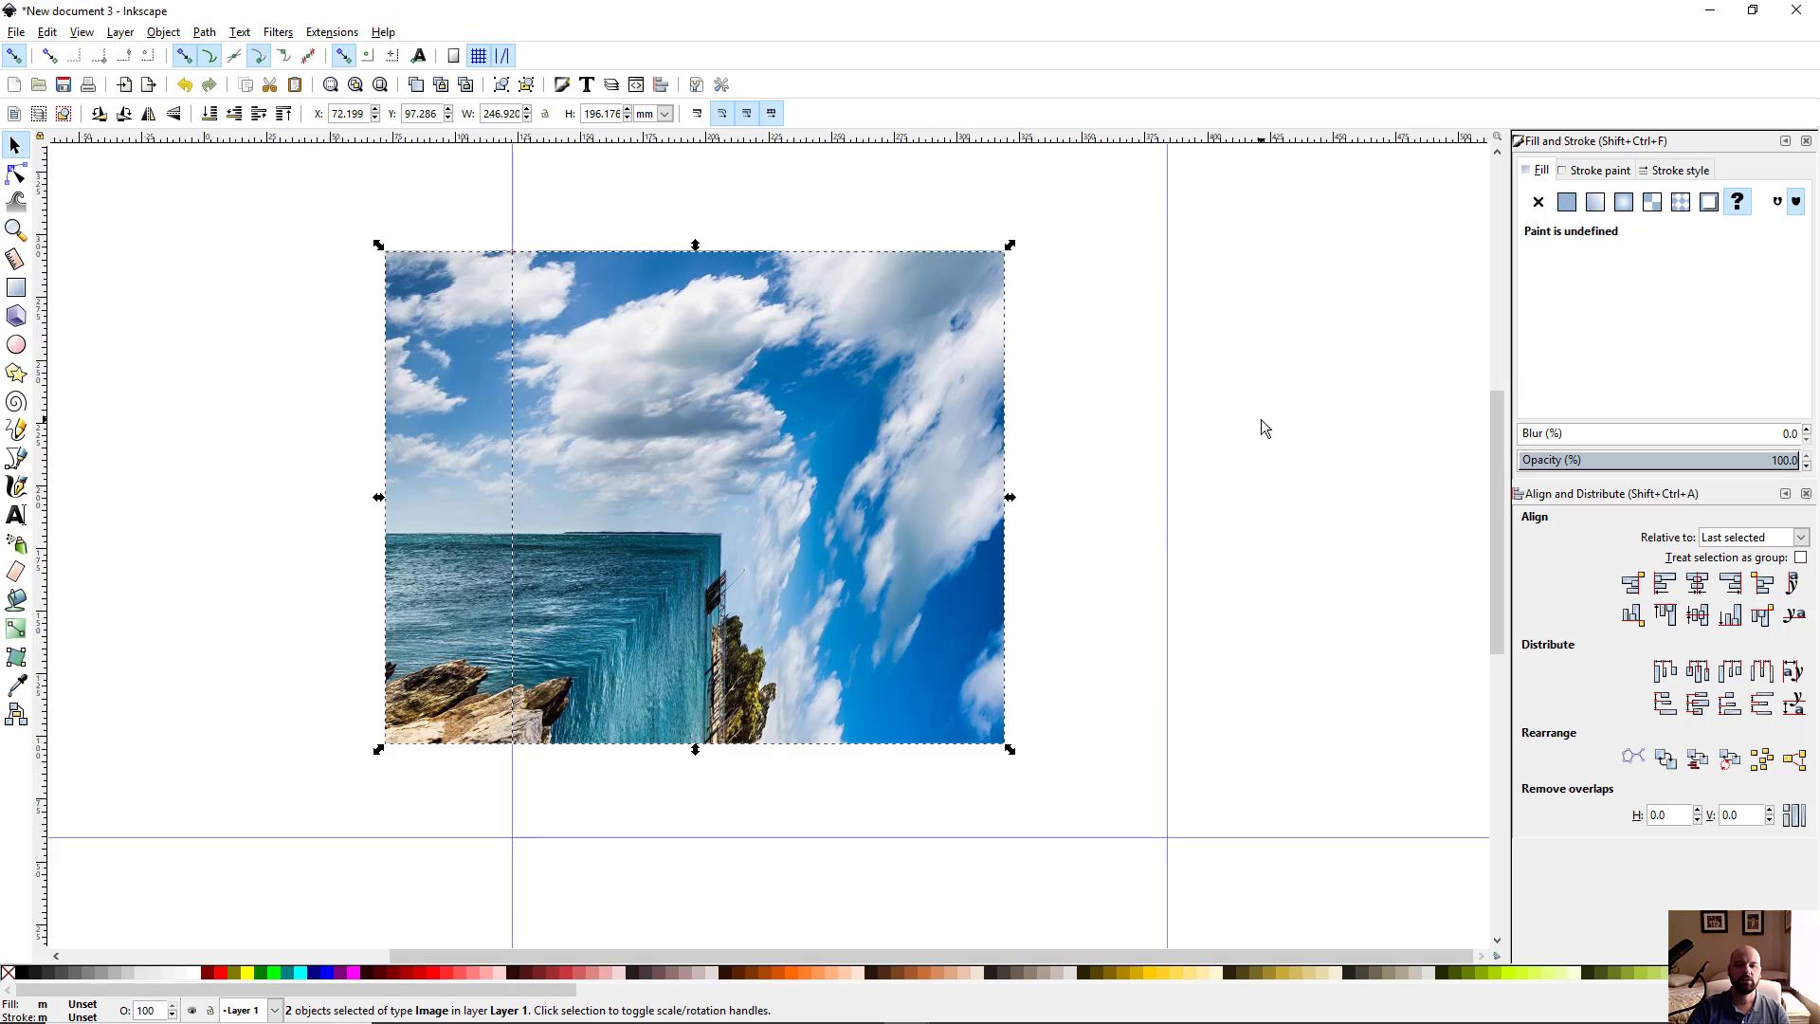
scroll(860, 424, up, 3)
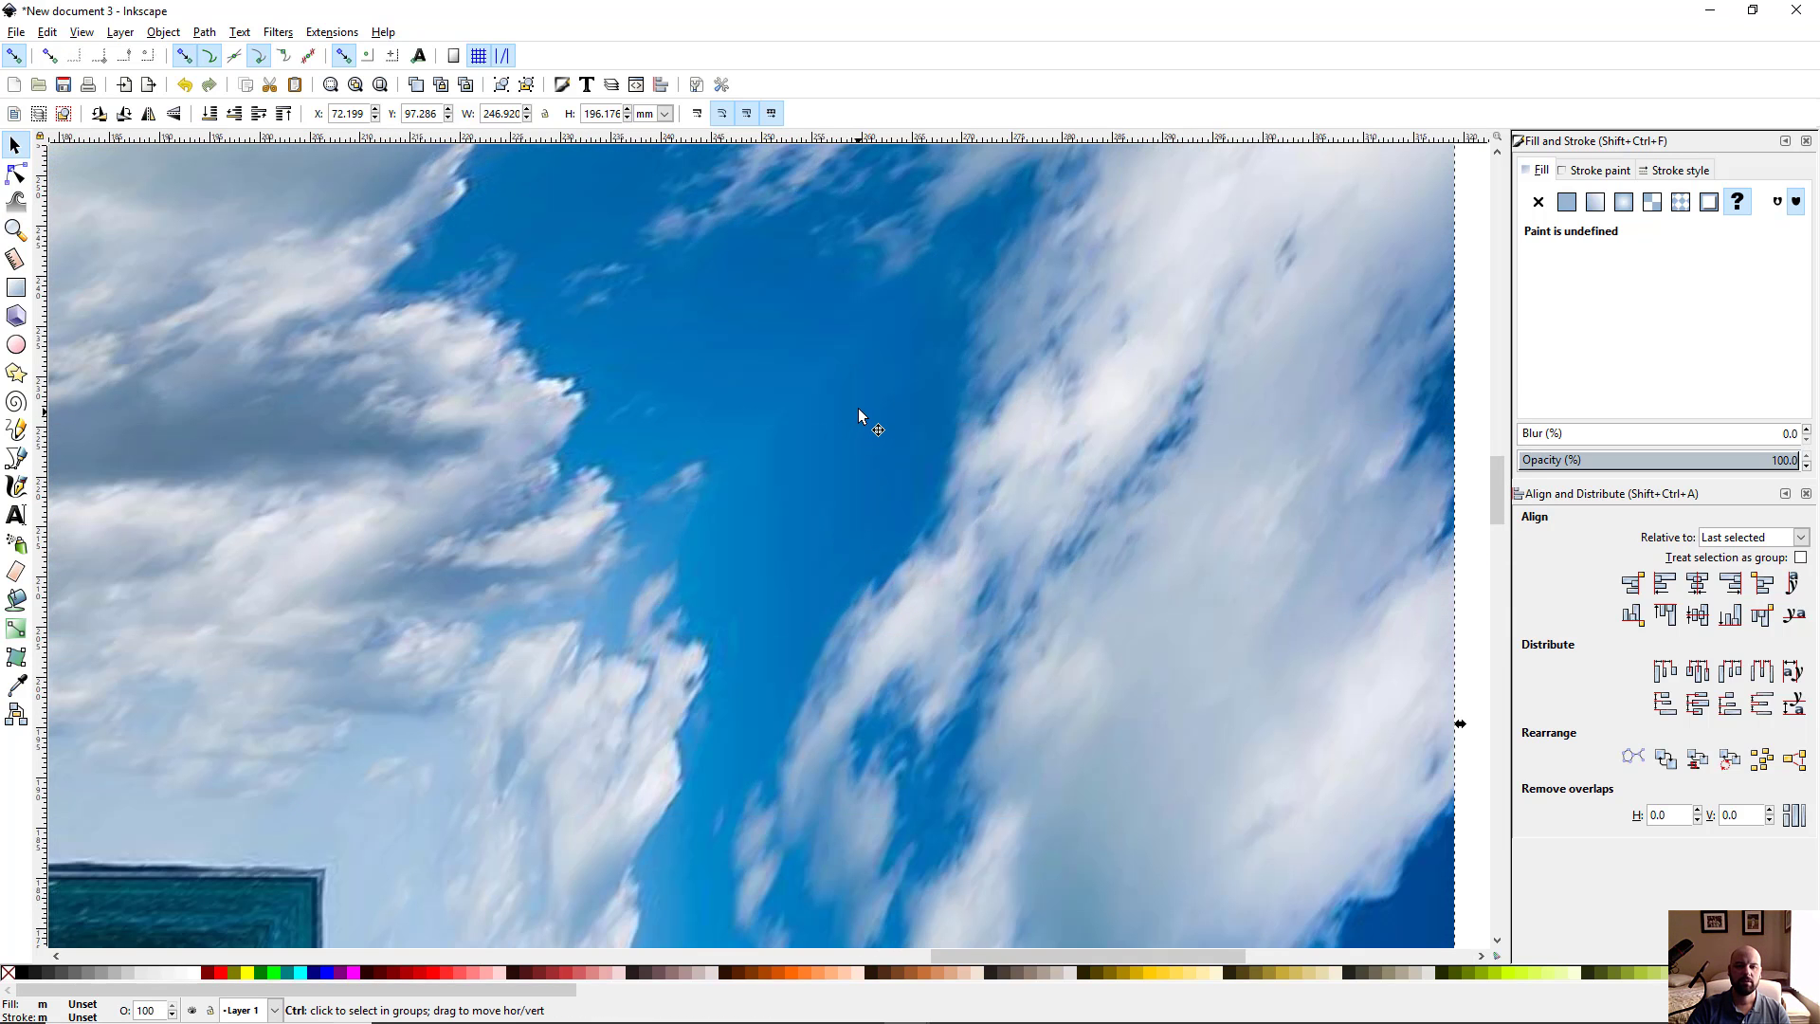
scroll(867, 385, up, 2)
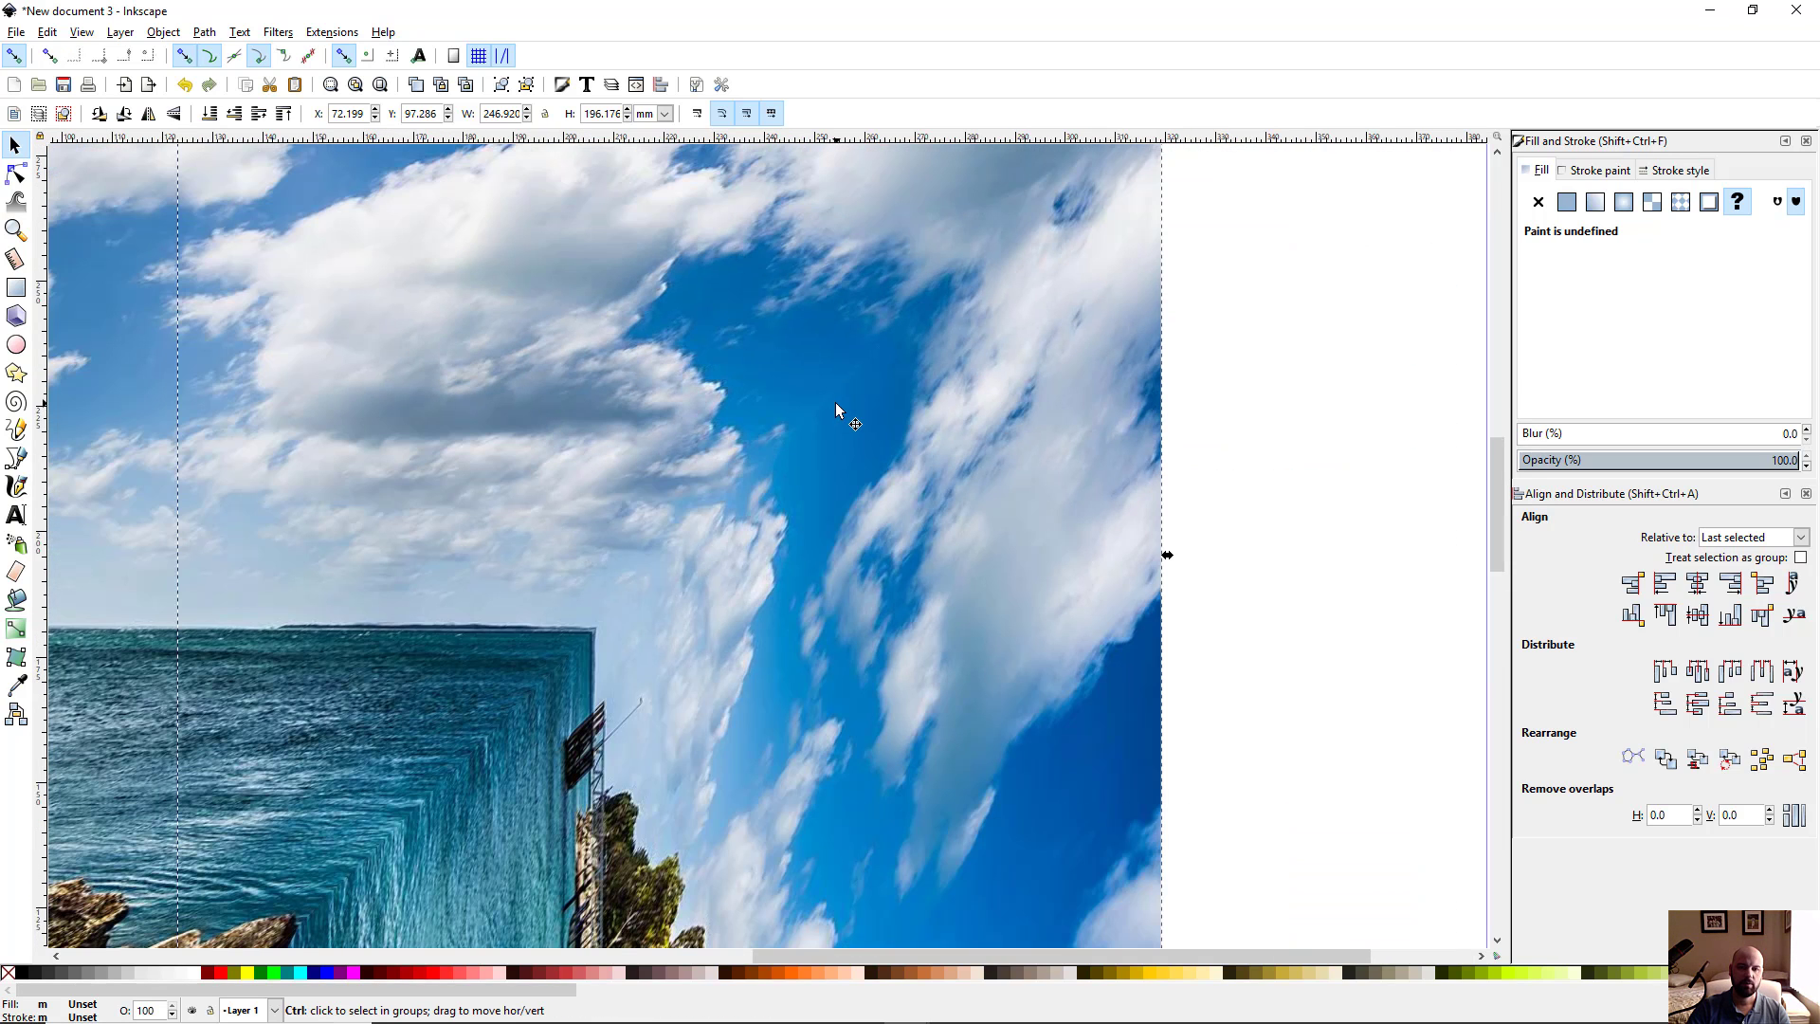
scroll(835, 408, up, 1)
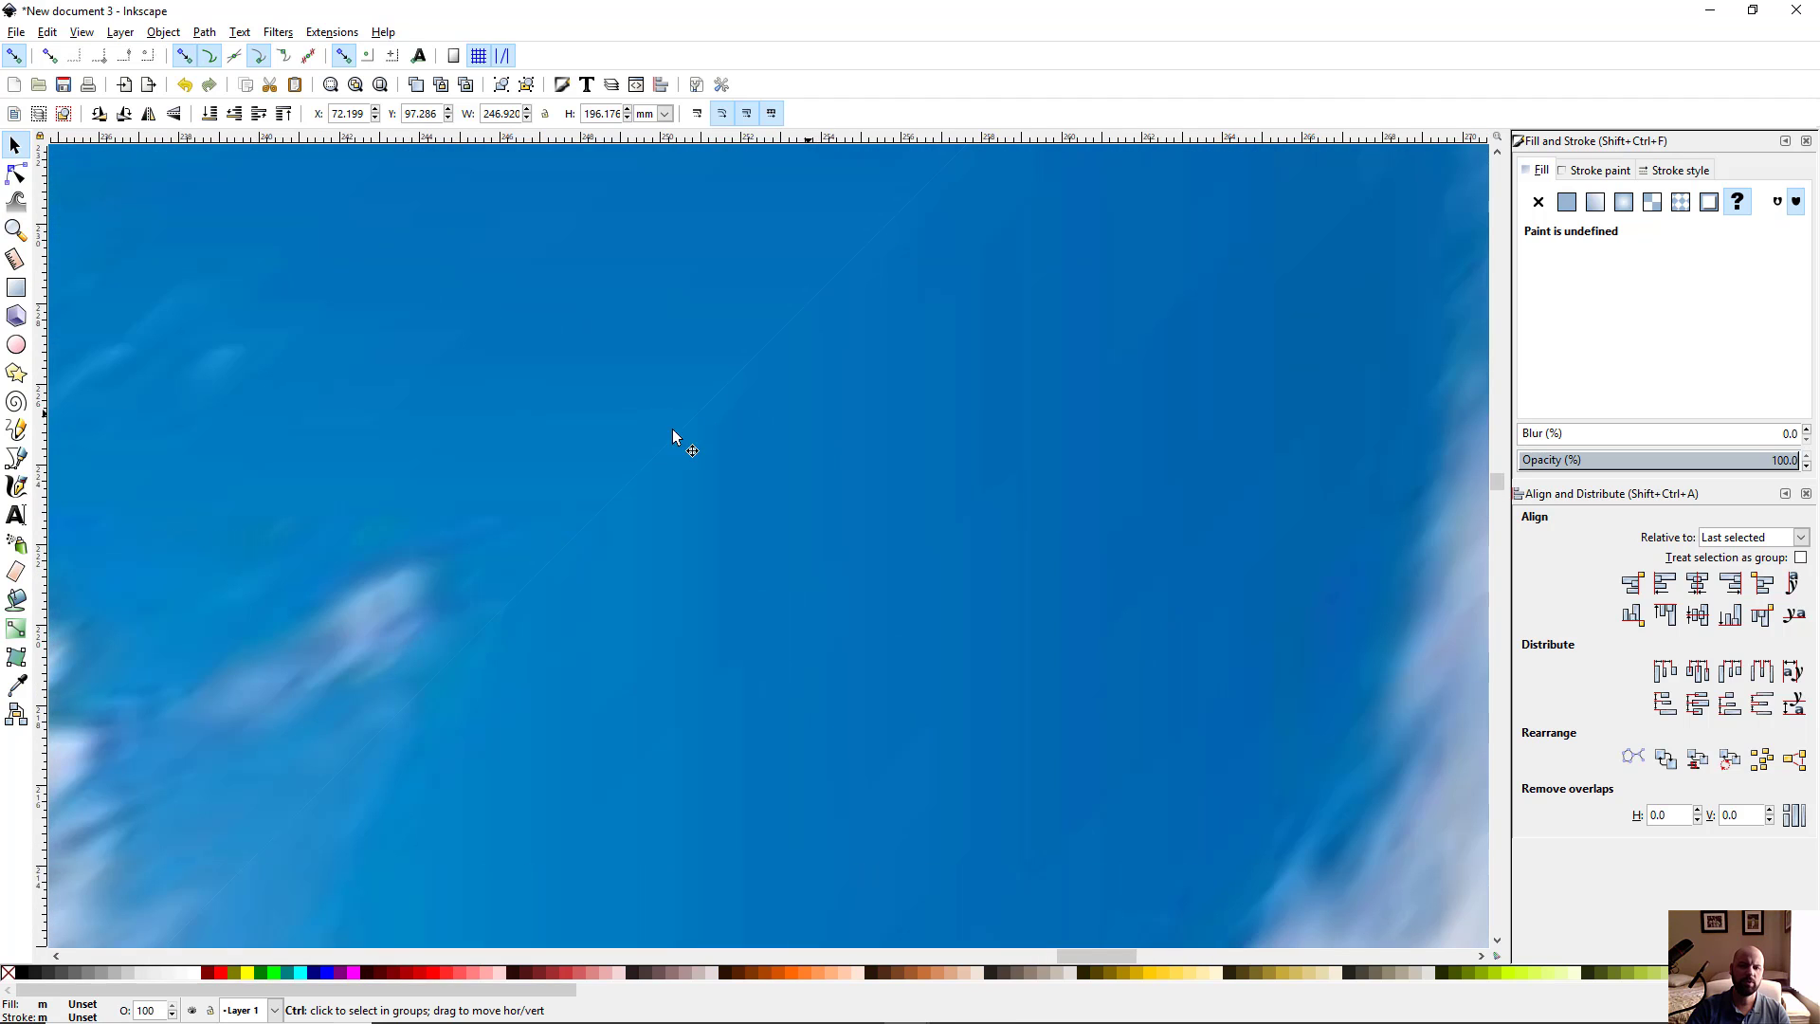
scroll(858, 290, down, 10)
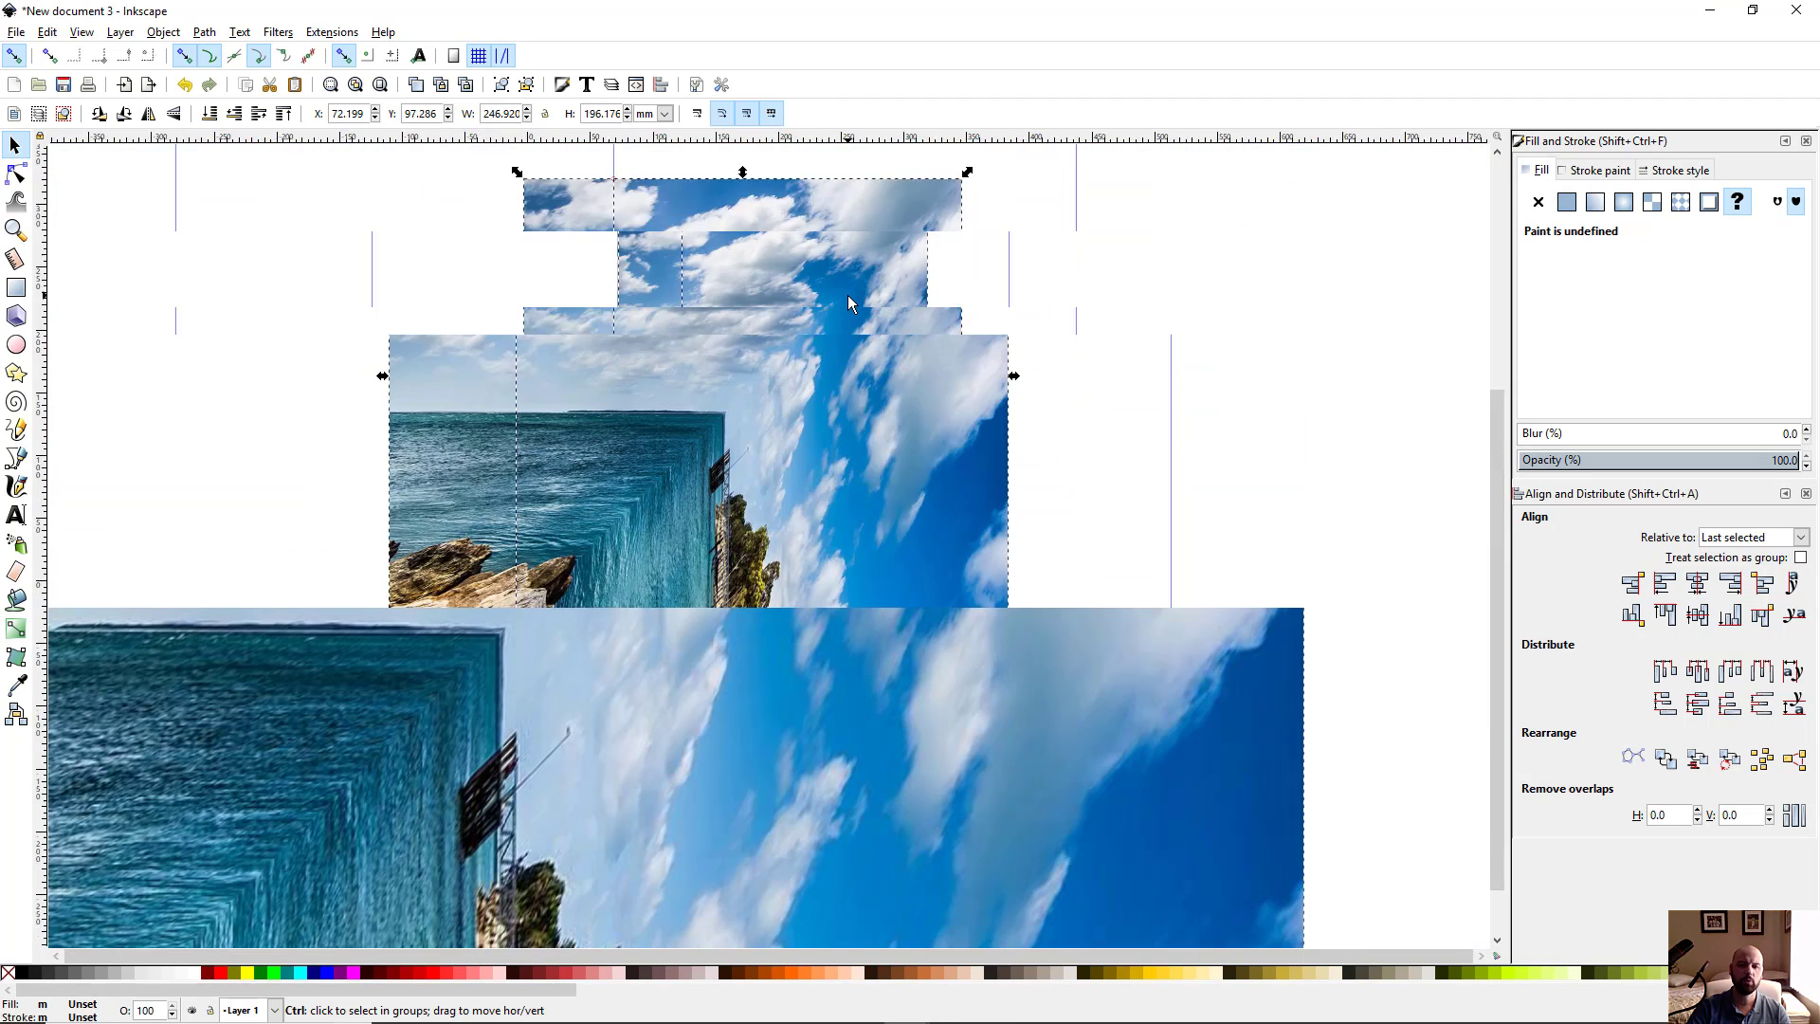
scroll(851, 305, up, 3)
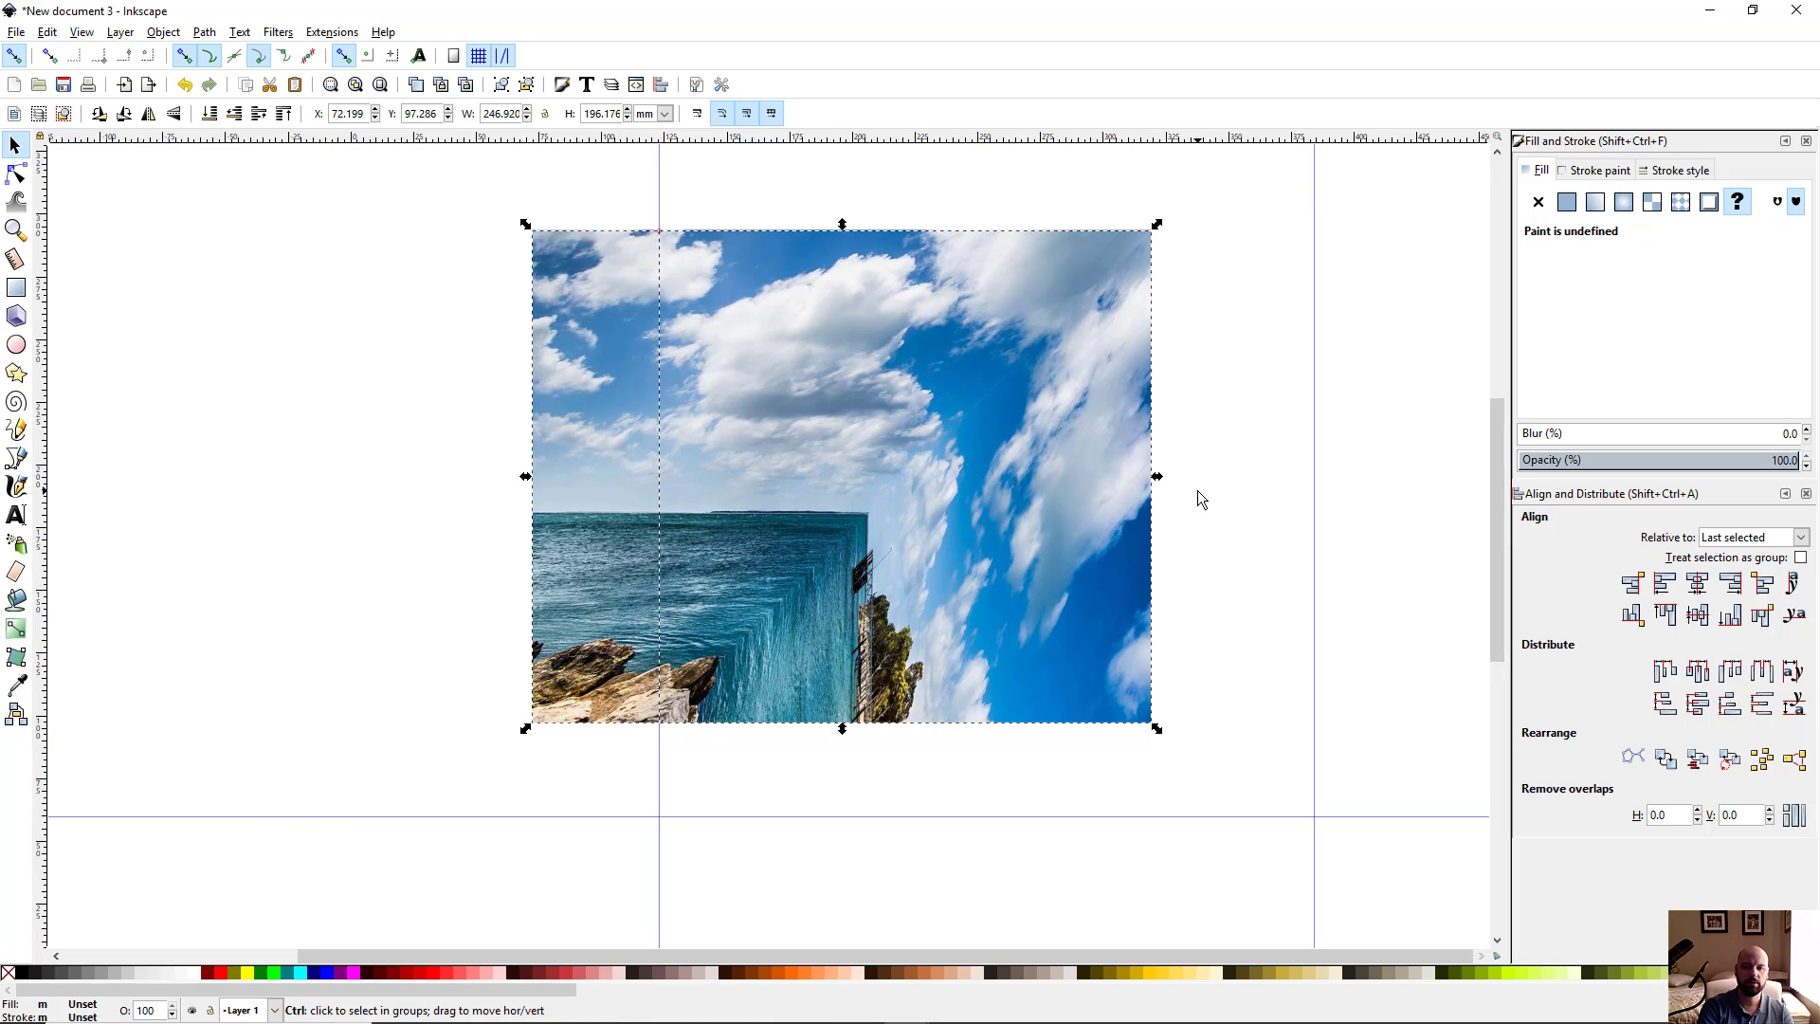
scroll(1018, 375, up, 5)
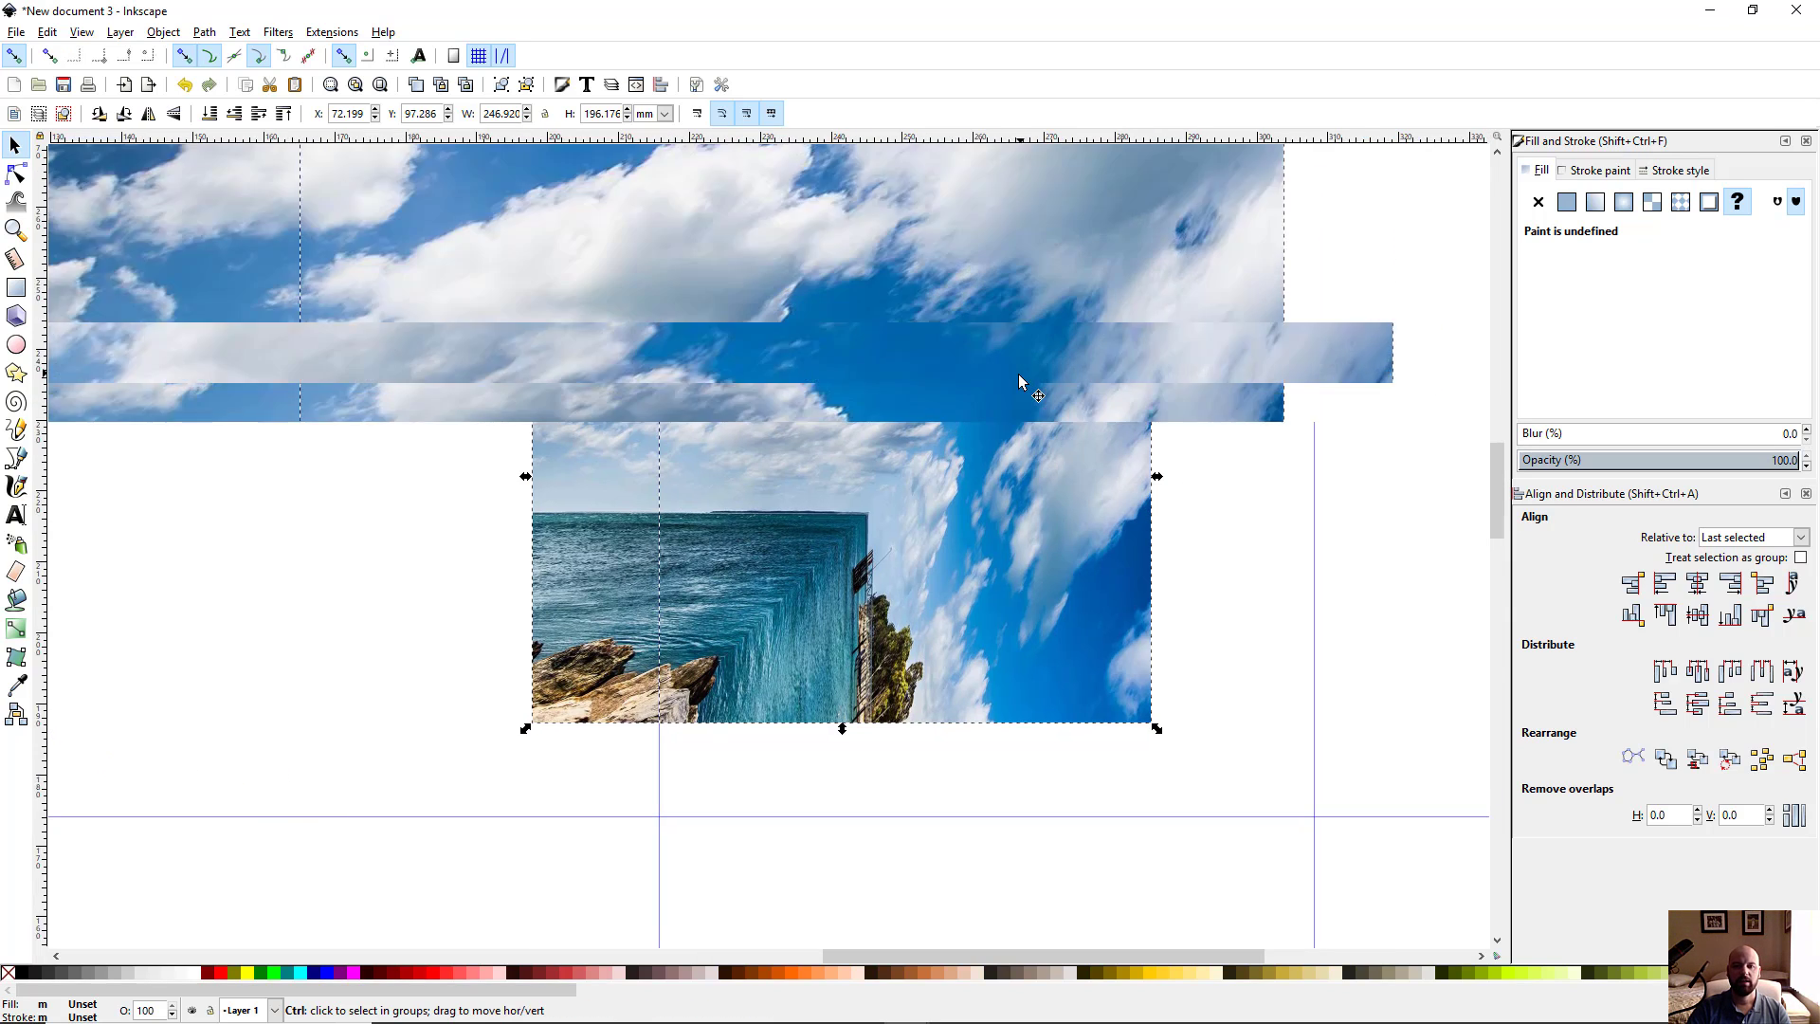
scroll(1017, 376, down, 5)
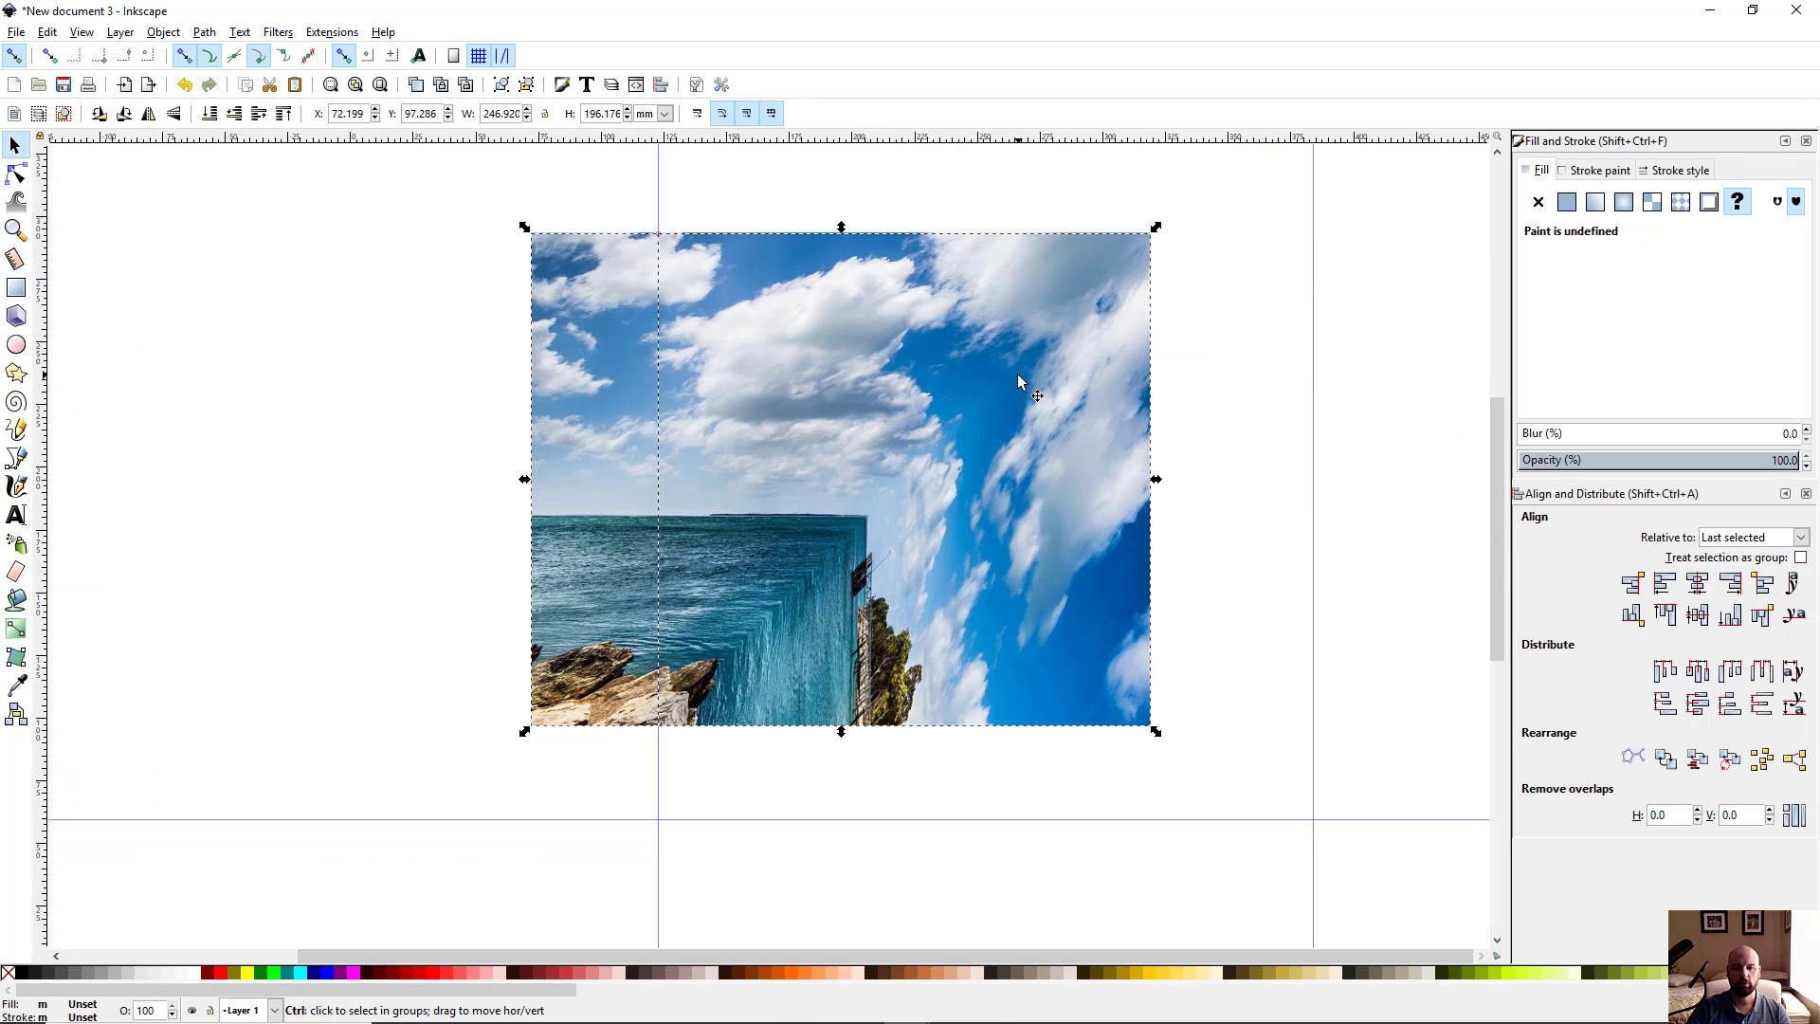
click(1248, 442)
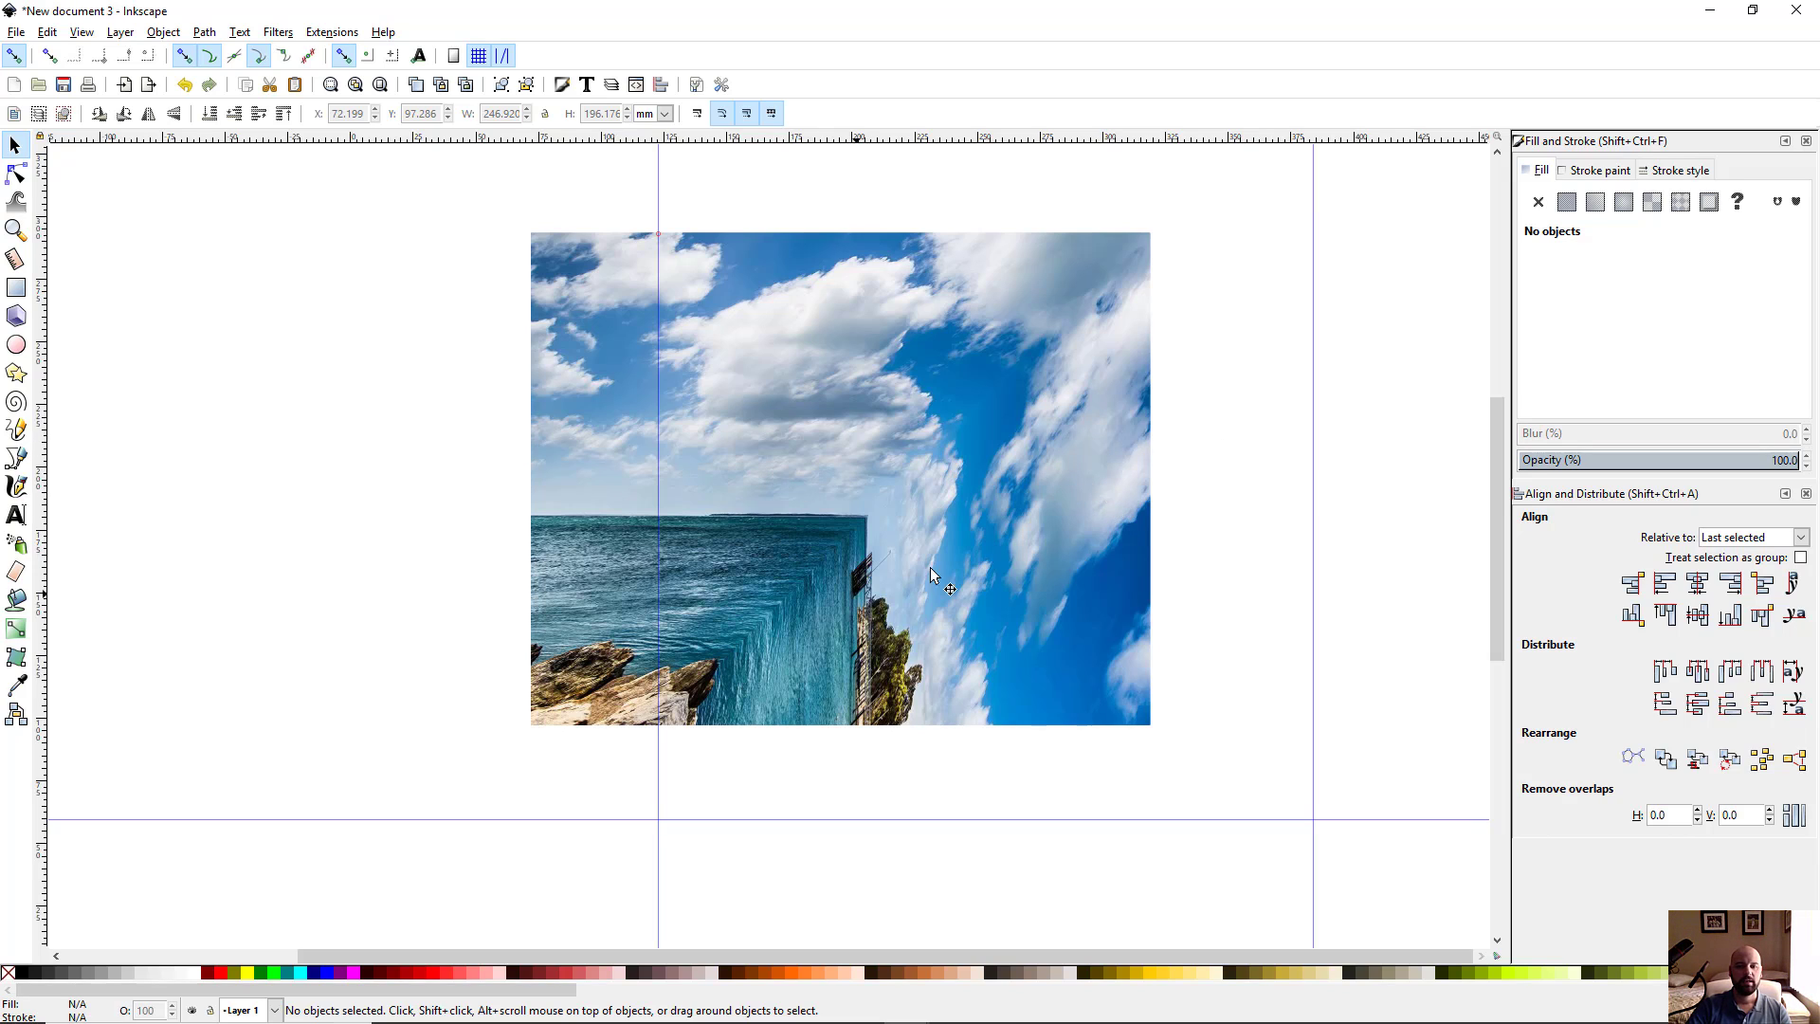
scroll(764, 548, up, 2)
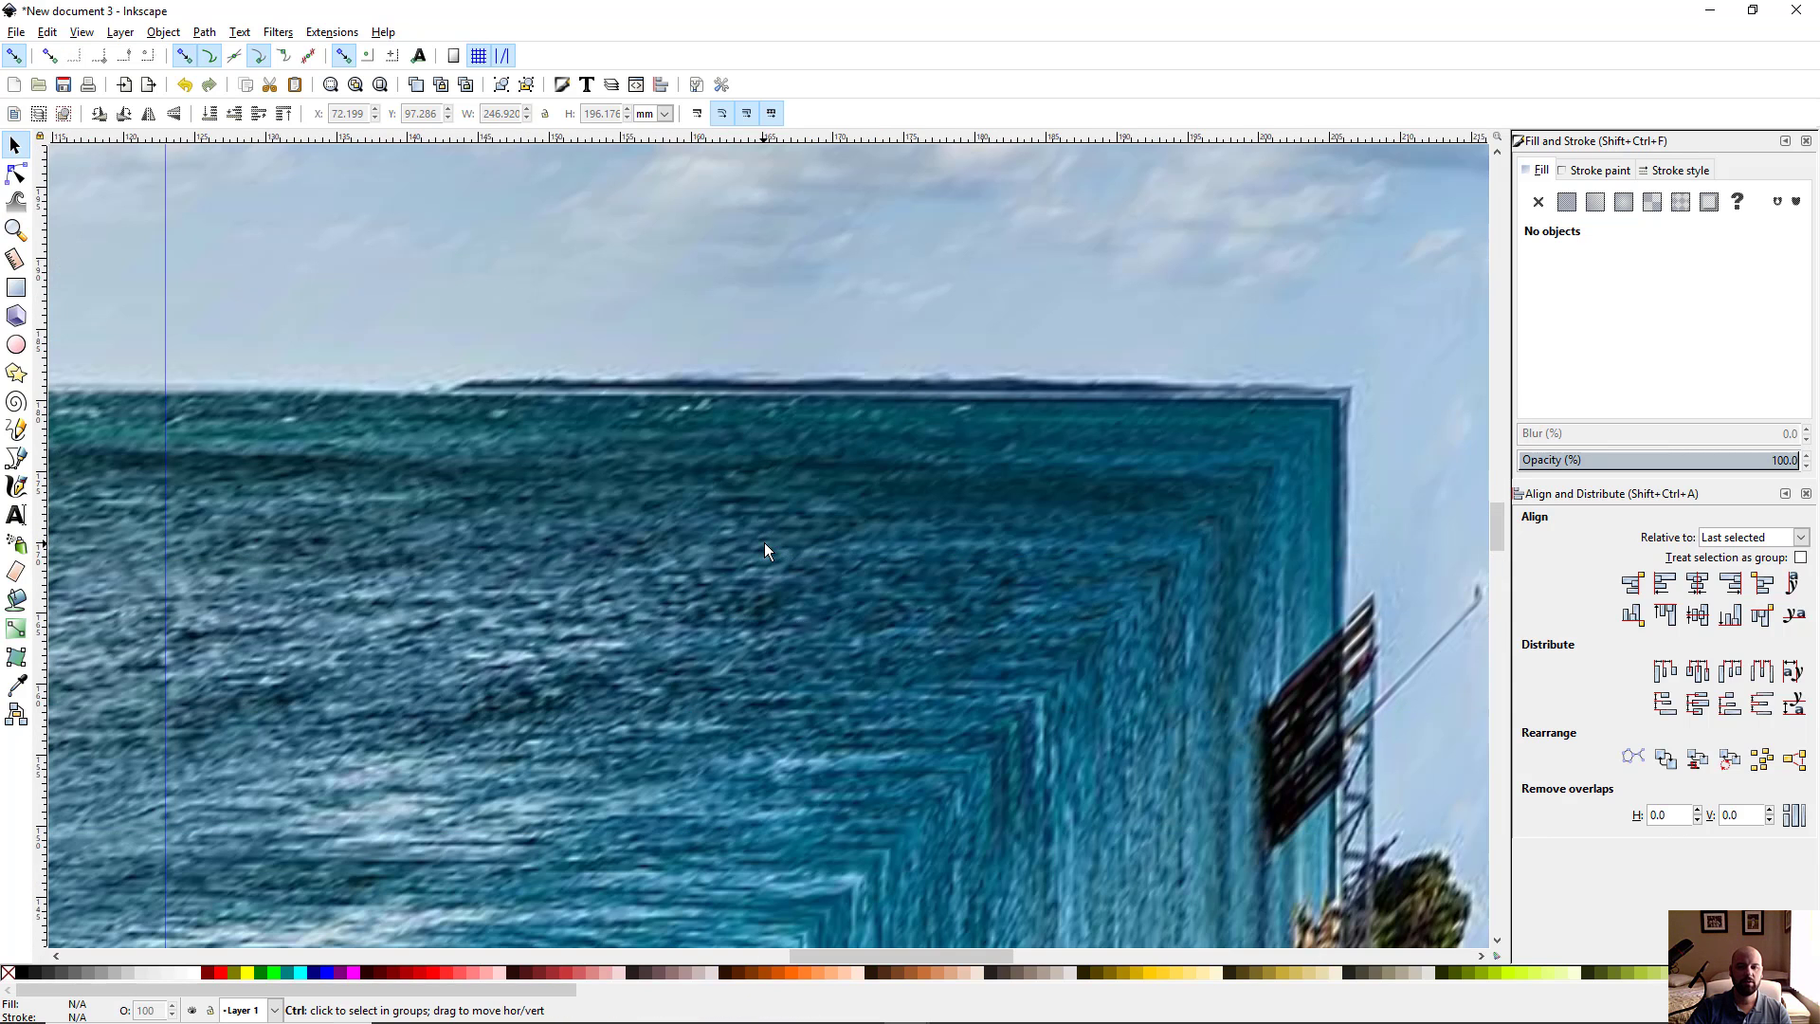
Delete the vertical guide that crosses the joined photo
scroll(764, 548, down, 2)
scroll(773, 542, right, 3)
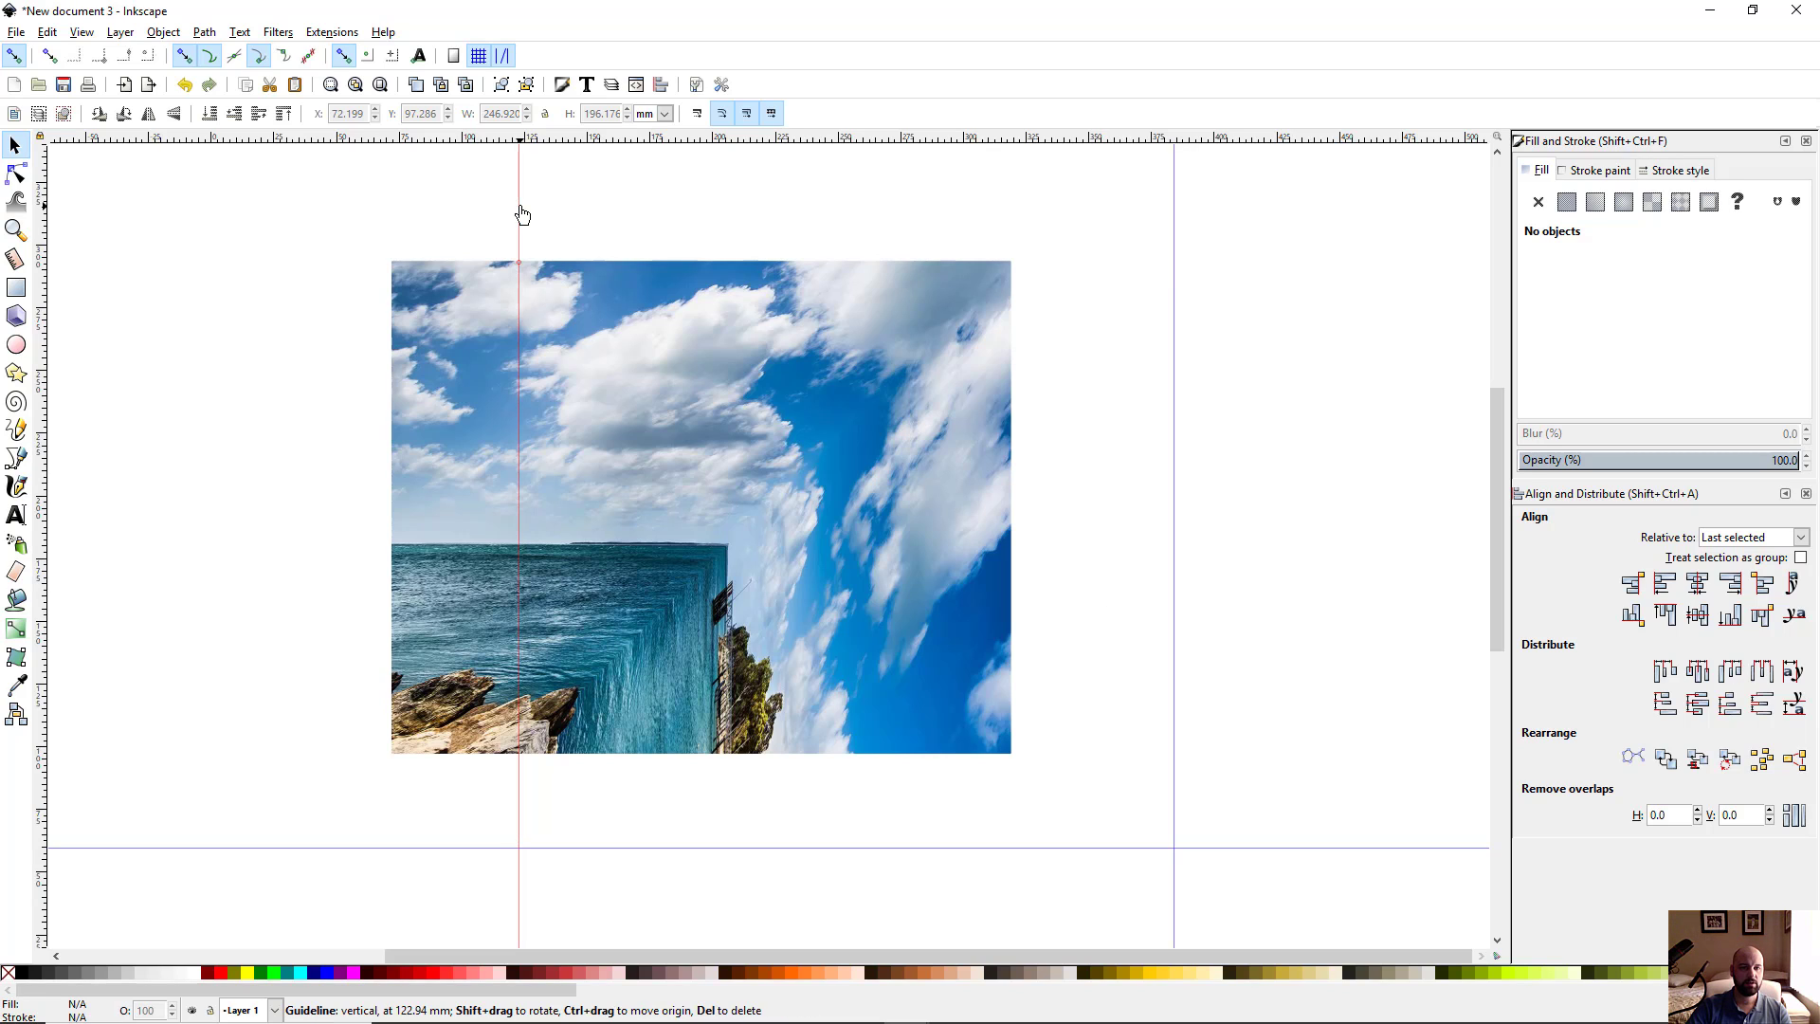
key(Delete)
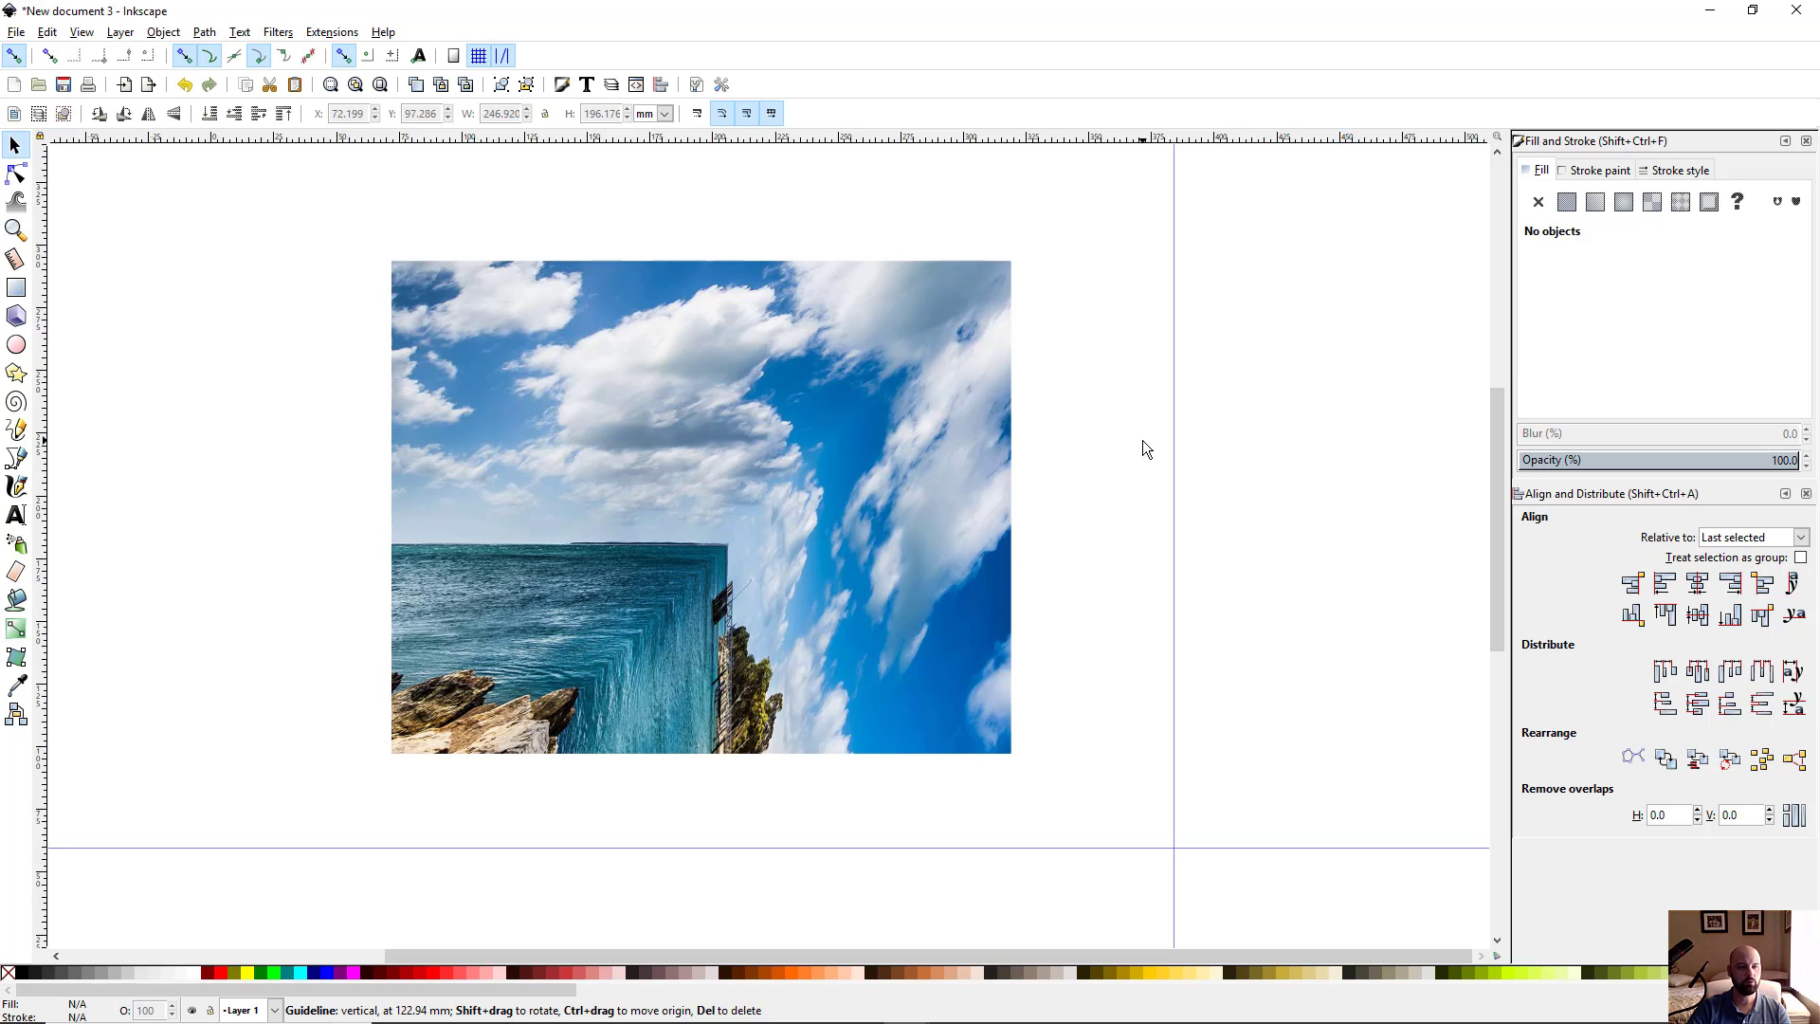
Add the text "Edge of the World" over the clouds in the upper part of the photo
click(16, 514)
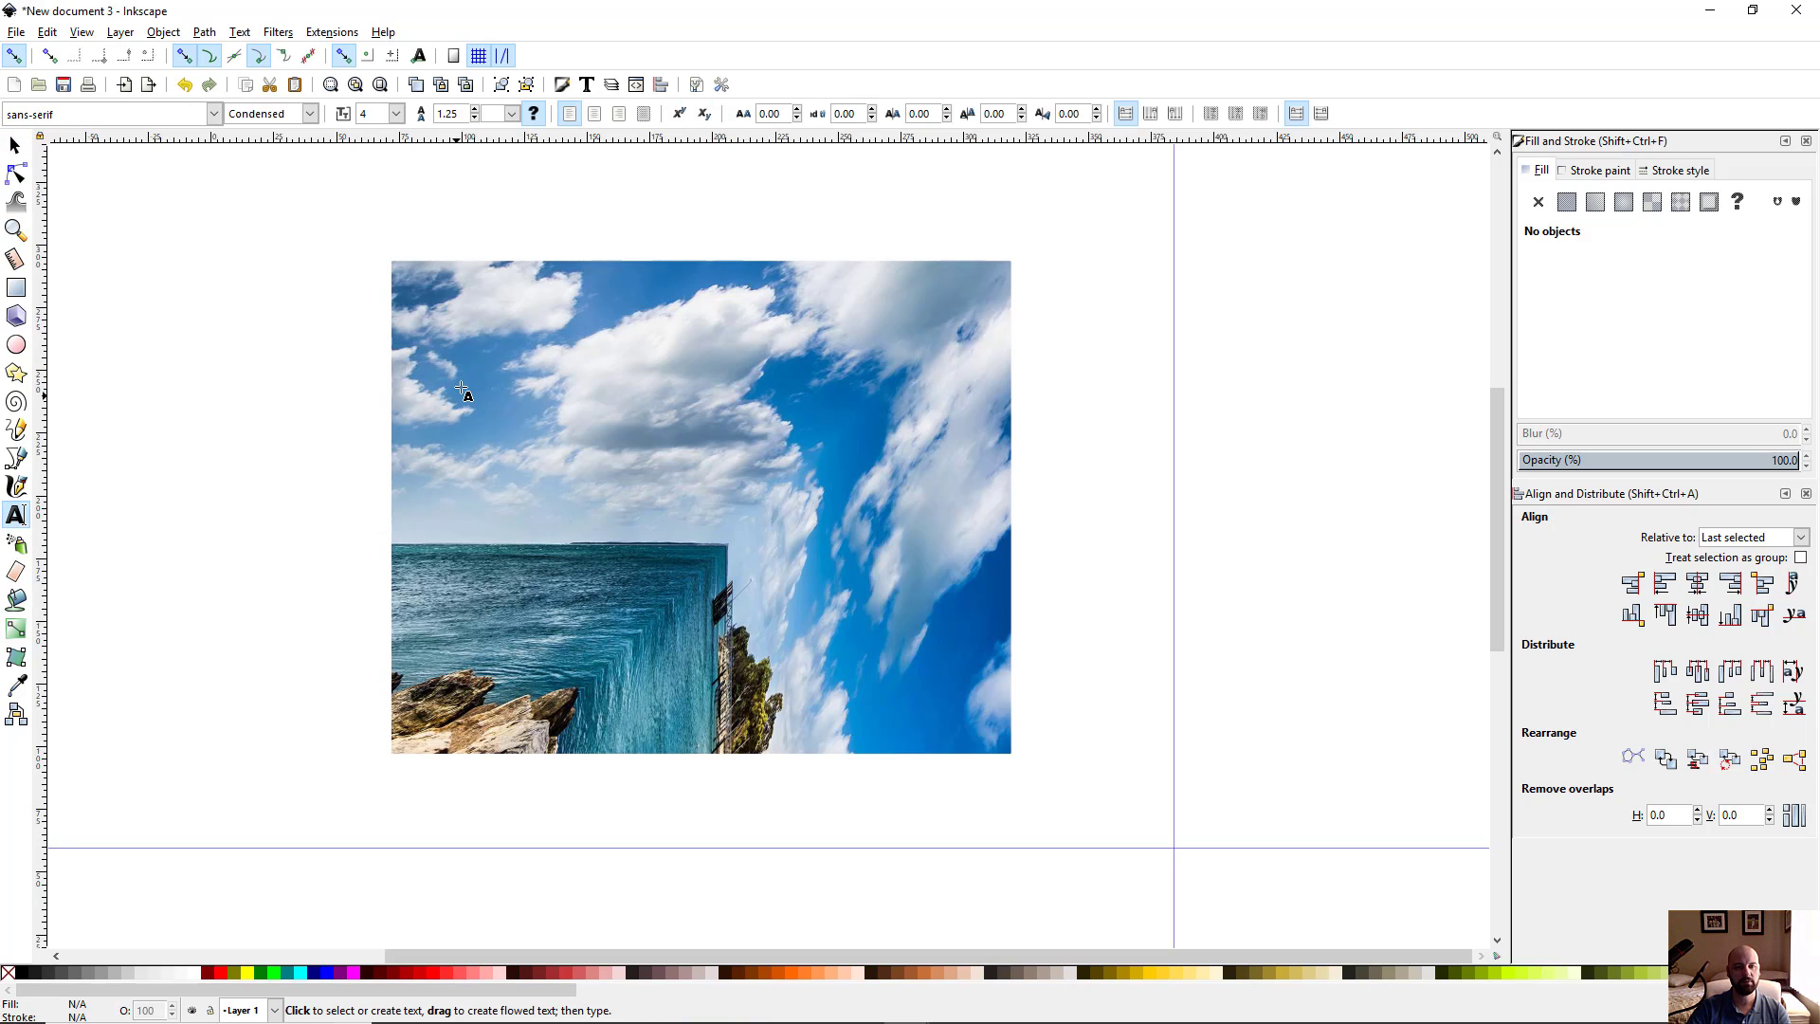
click(462, 389)
text(eD)
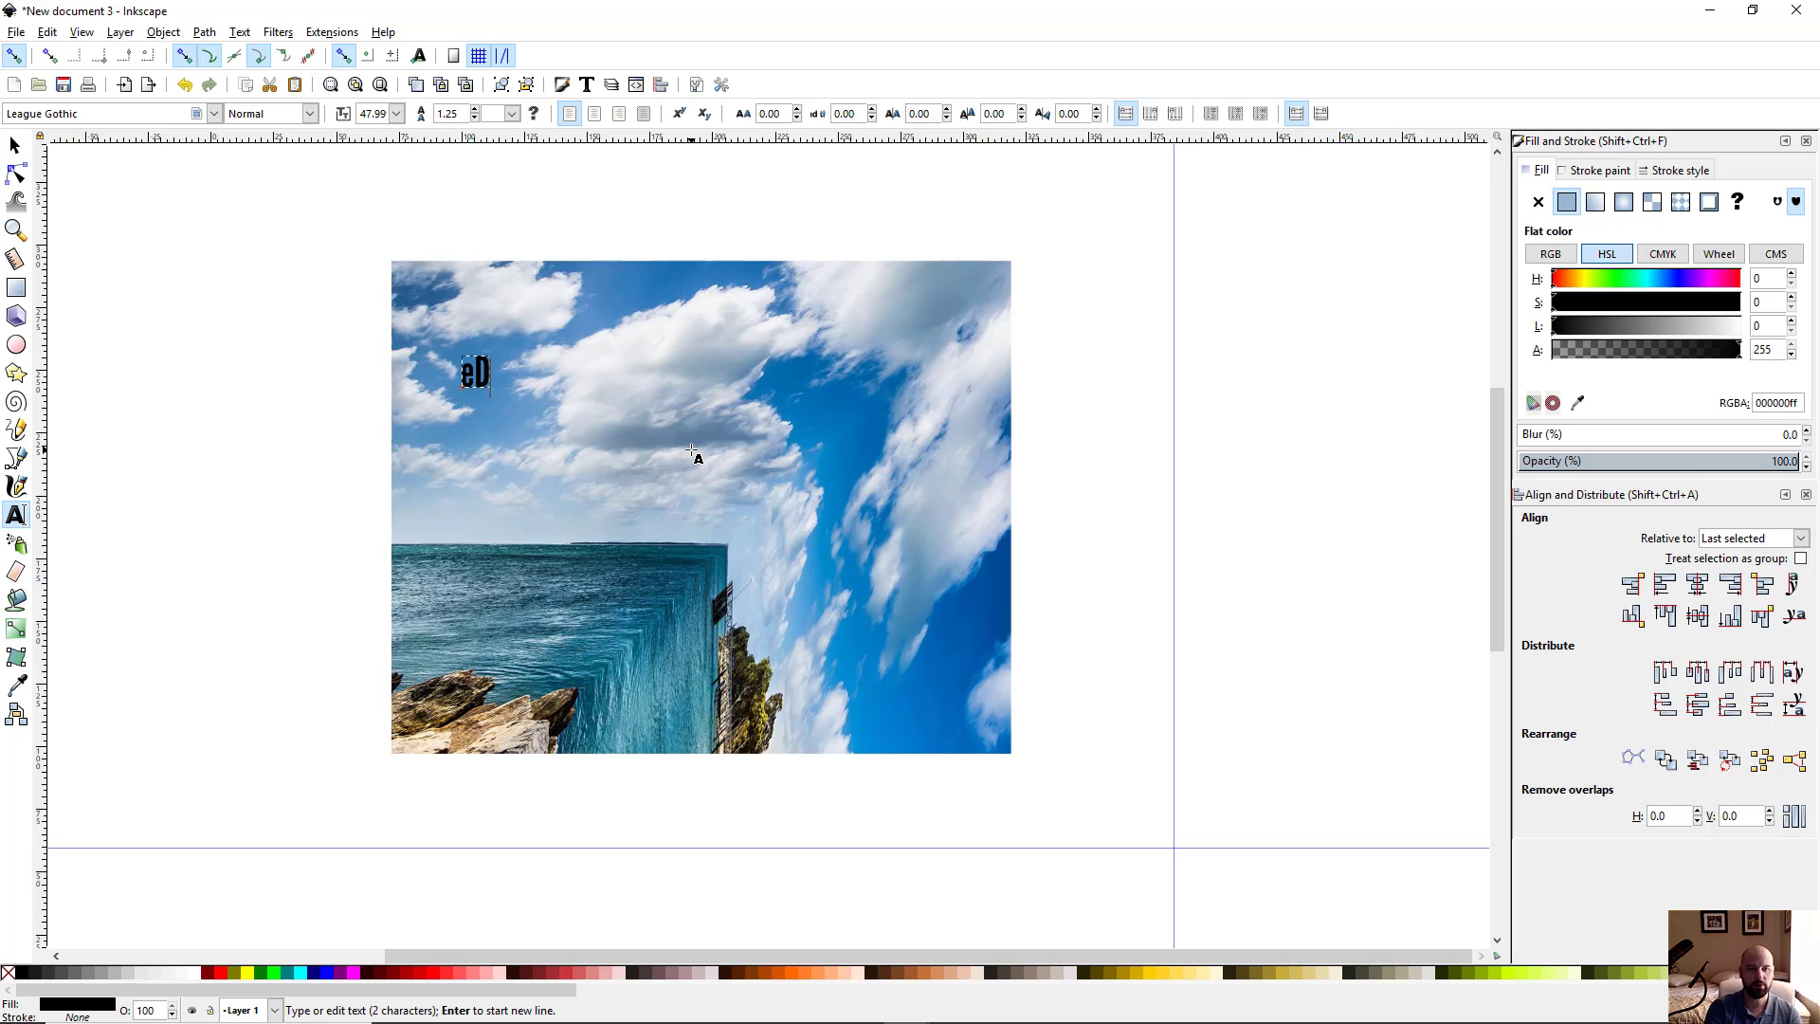
key(BackSpace)
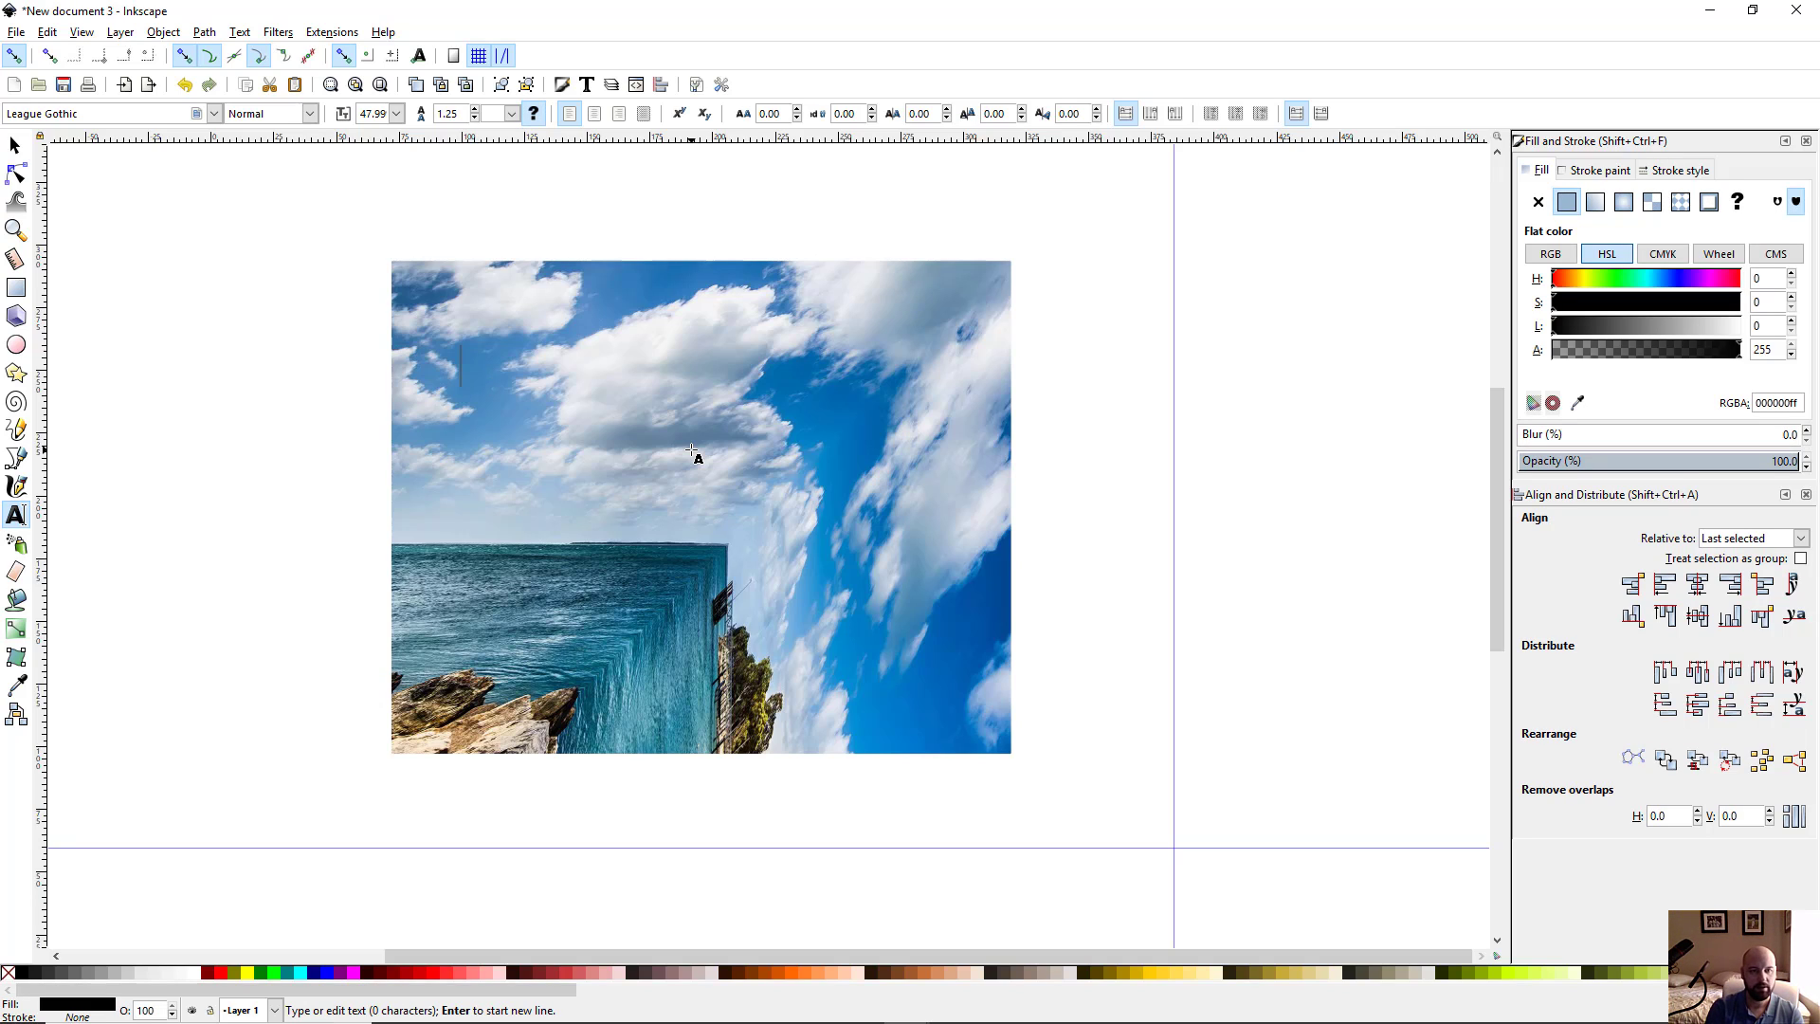
text(Edge of the )
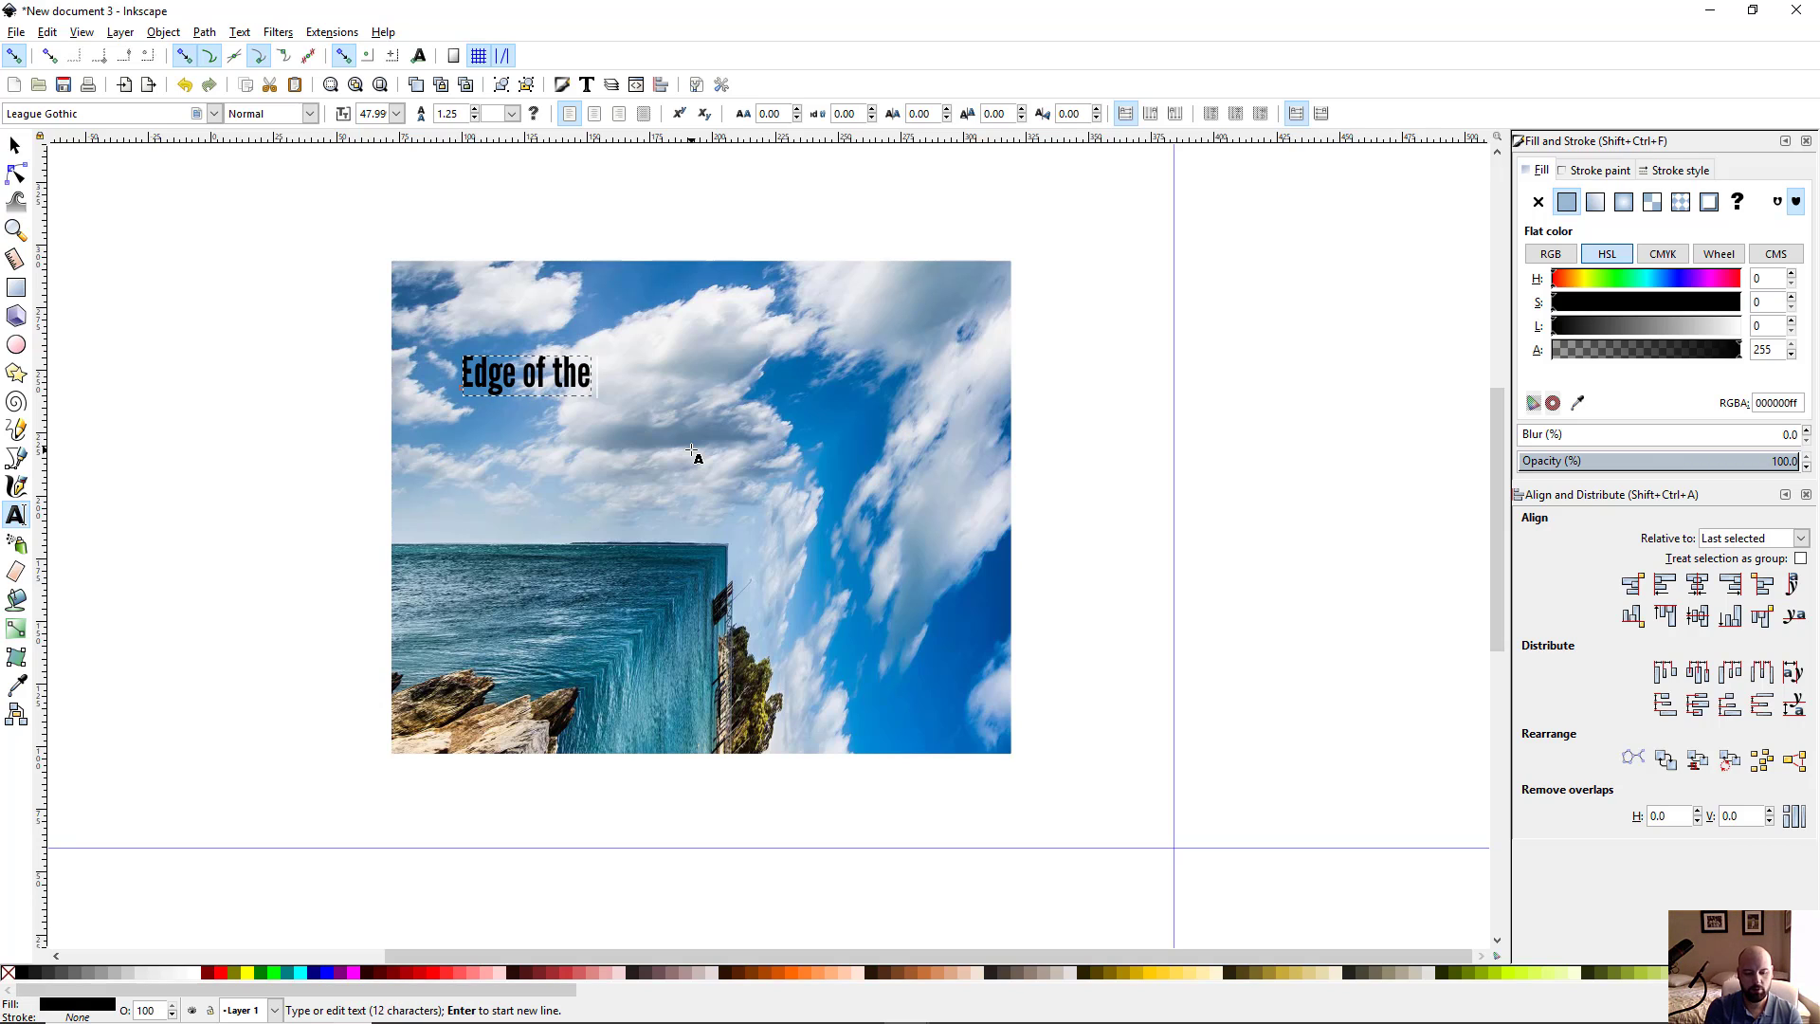
text(World)
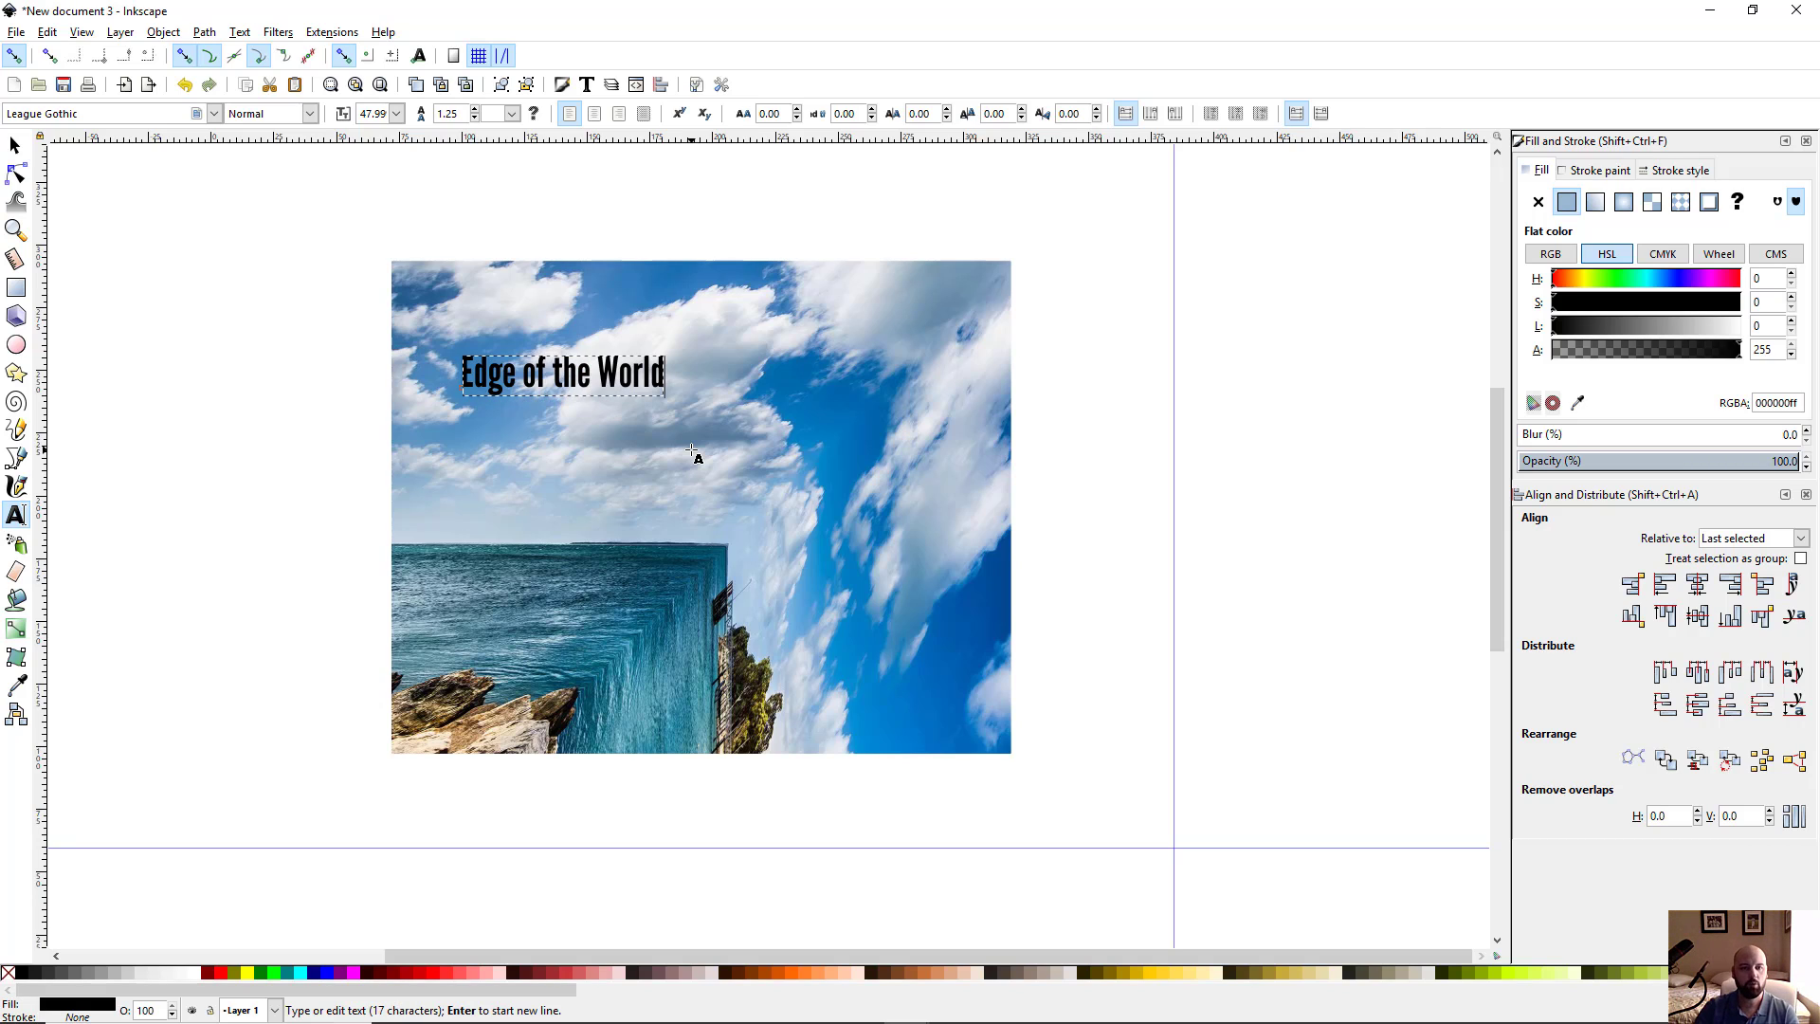
Enlarge the title text proportionally to about 202 mm wide and 40 mm high, and shift it slightly down and left to centre it across the photo
key(F1)
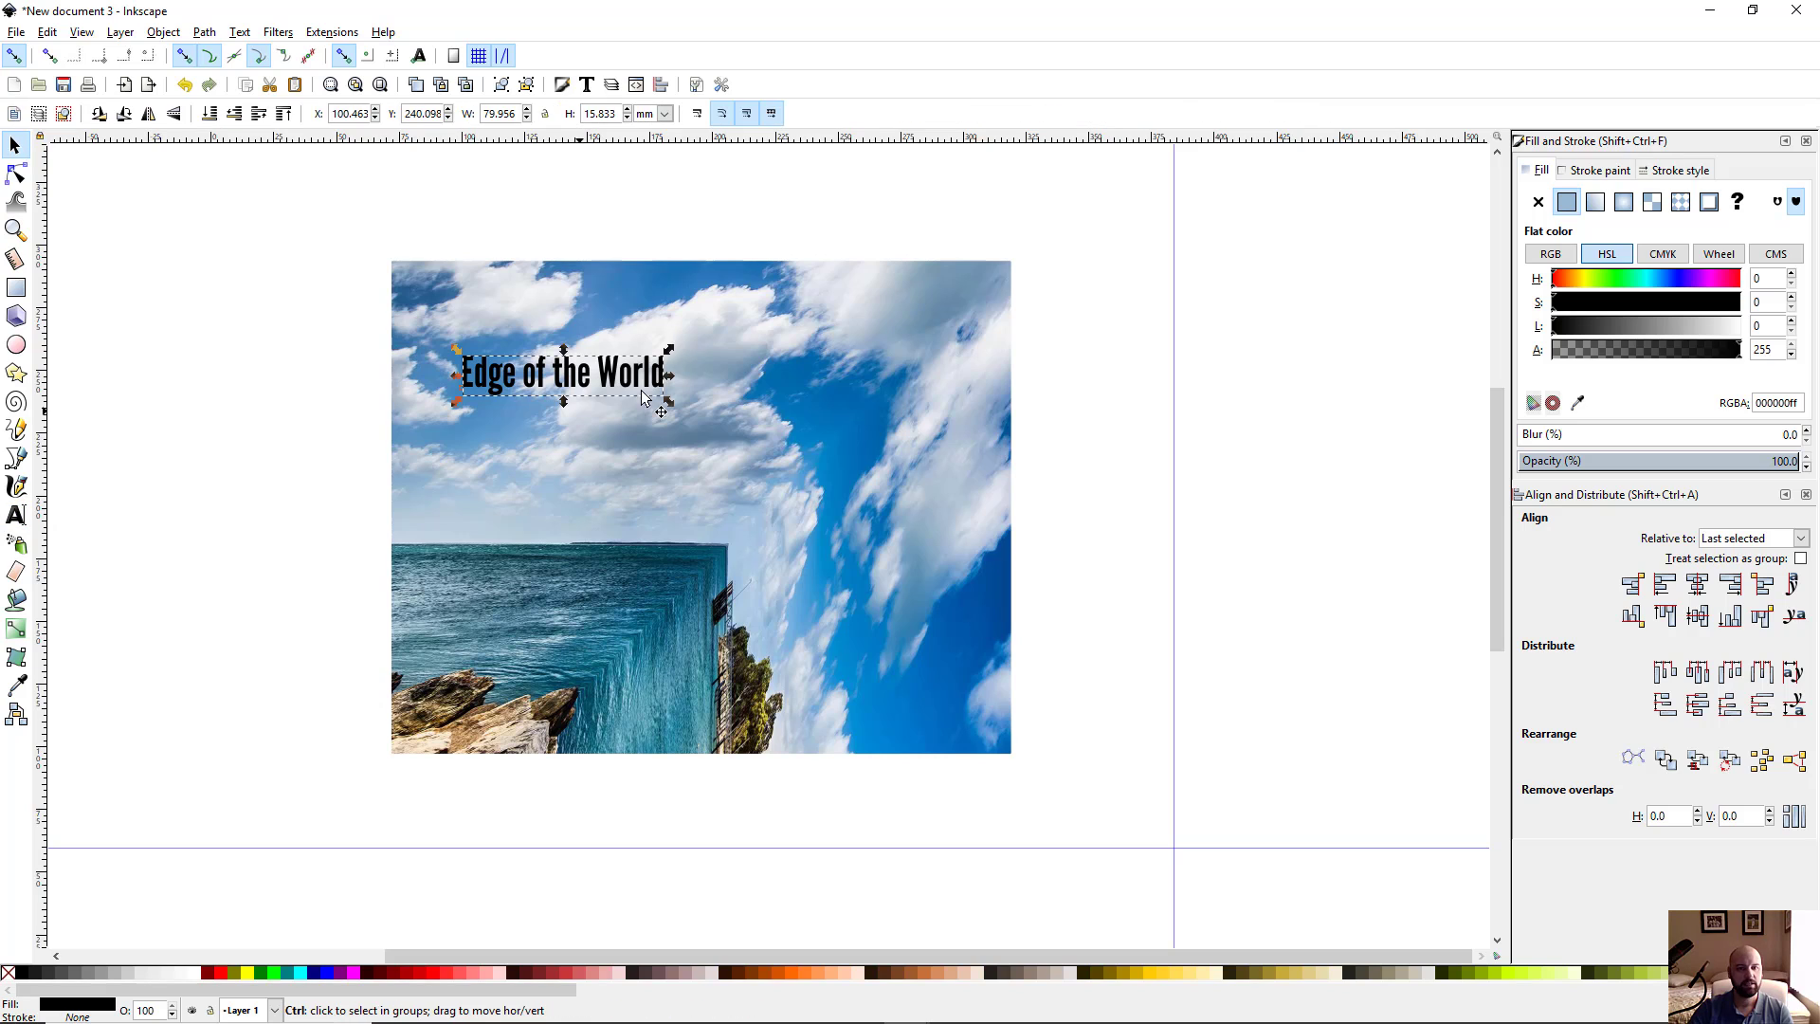
drag(673, 376, 957, 407)
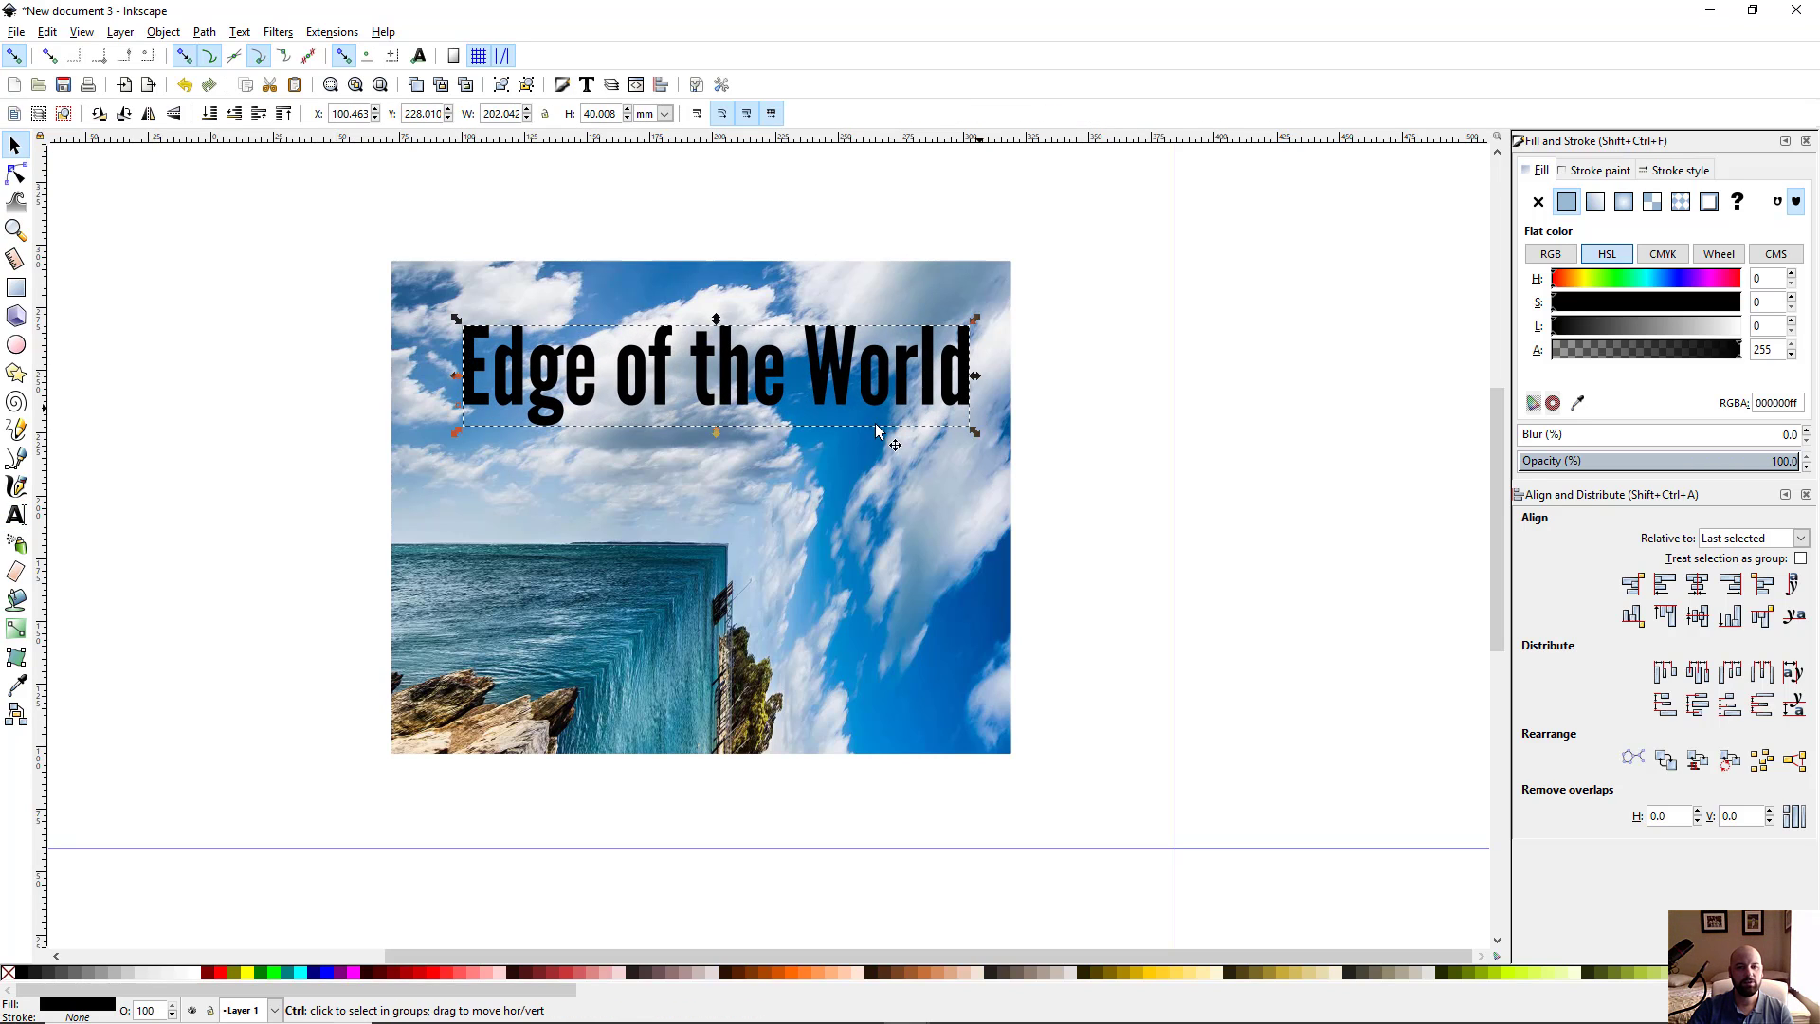
drag(704, 412, 678, 448)
click(679, 449)
click(208, 423)
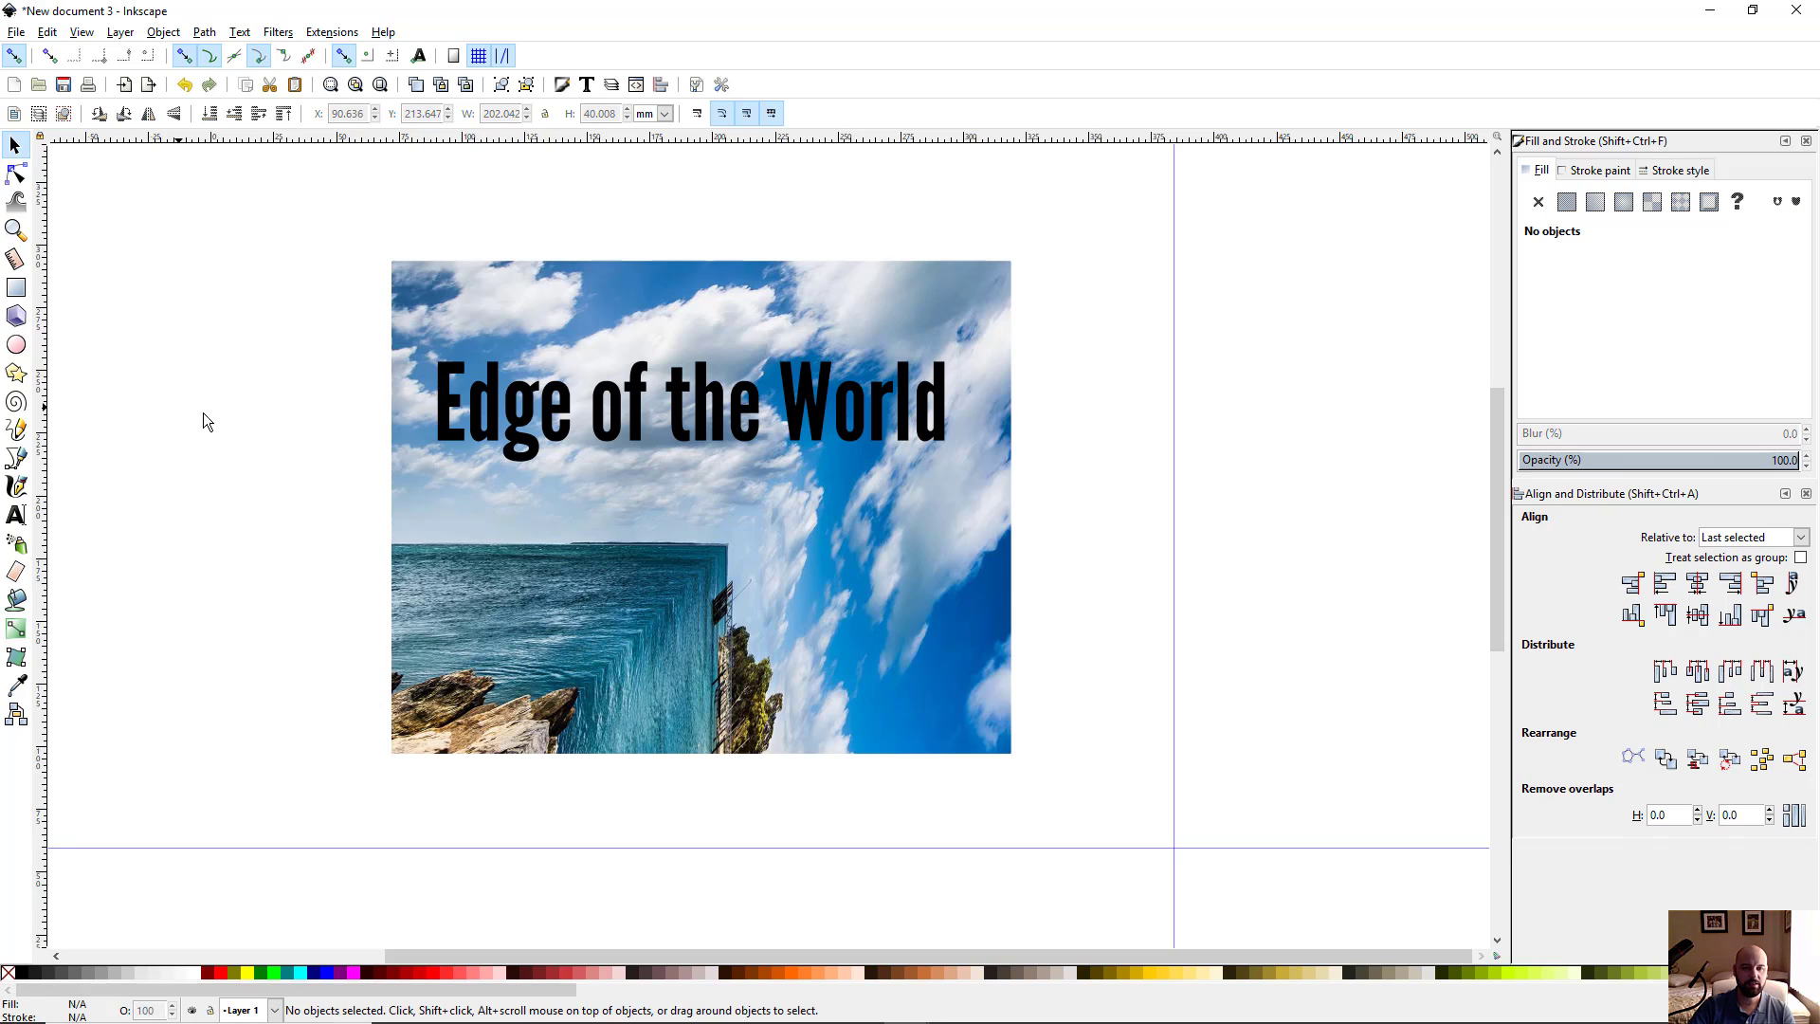